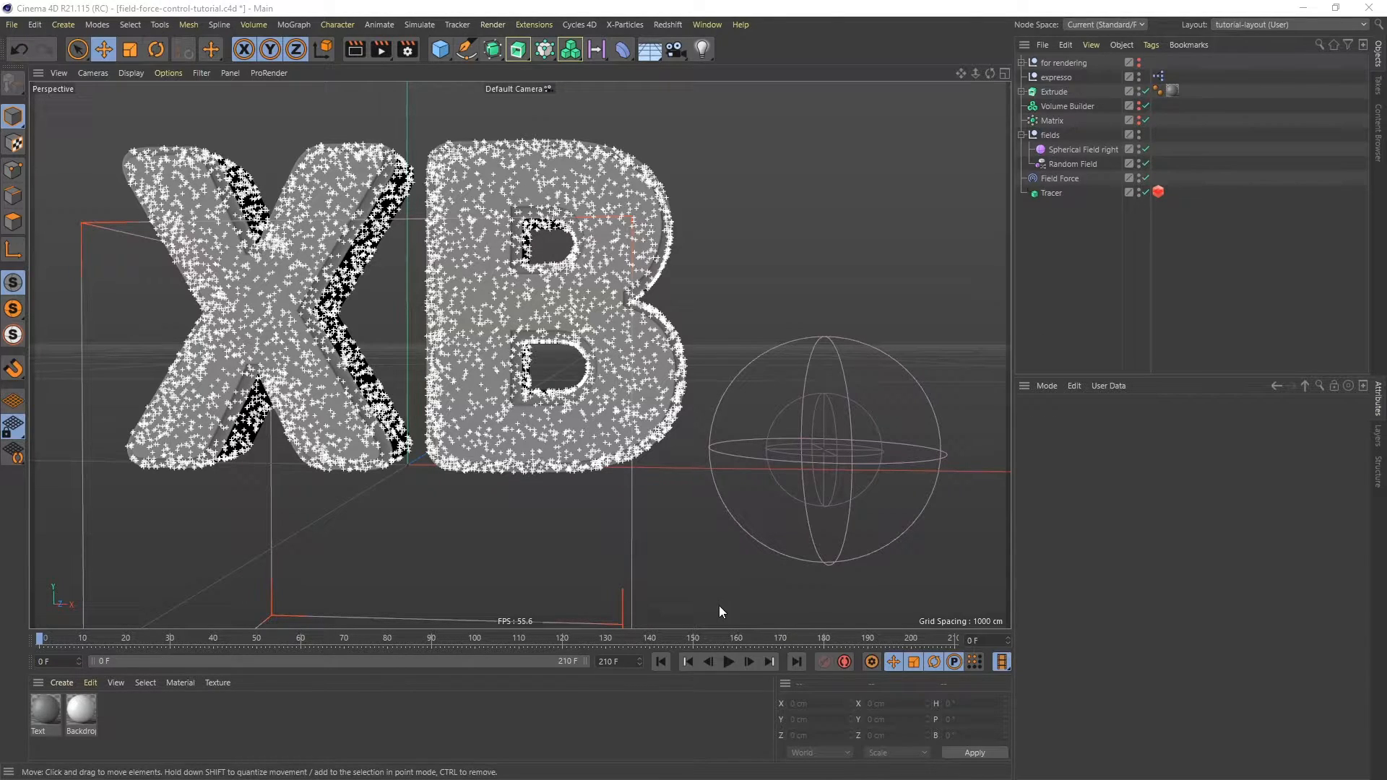
- Play the finished animation and move the spherical field around to preview the particle effect
{"action": "left_click", "coordinate": [728, 661]}
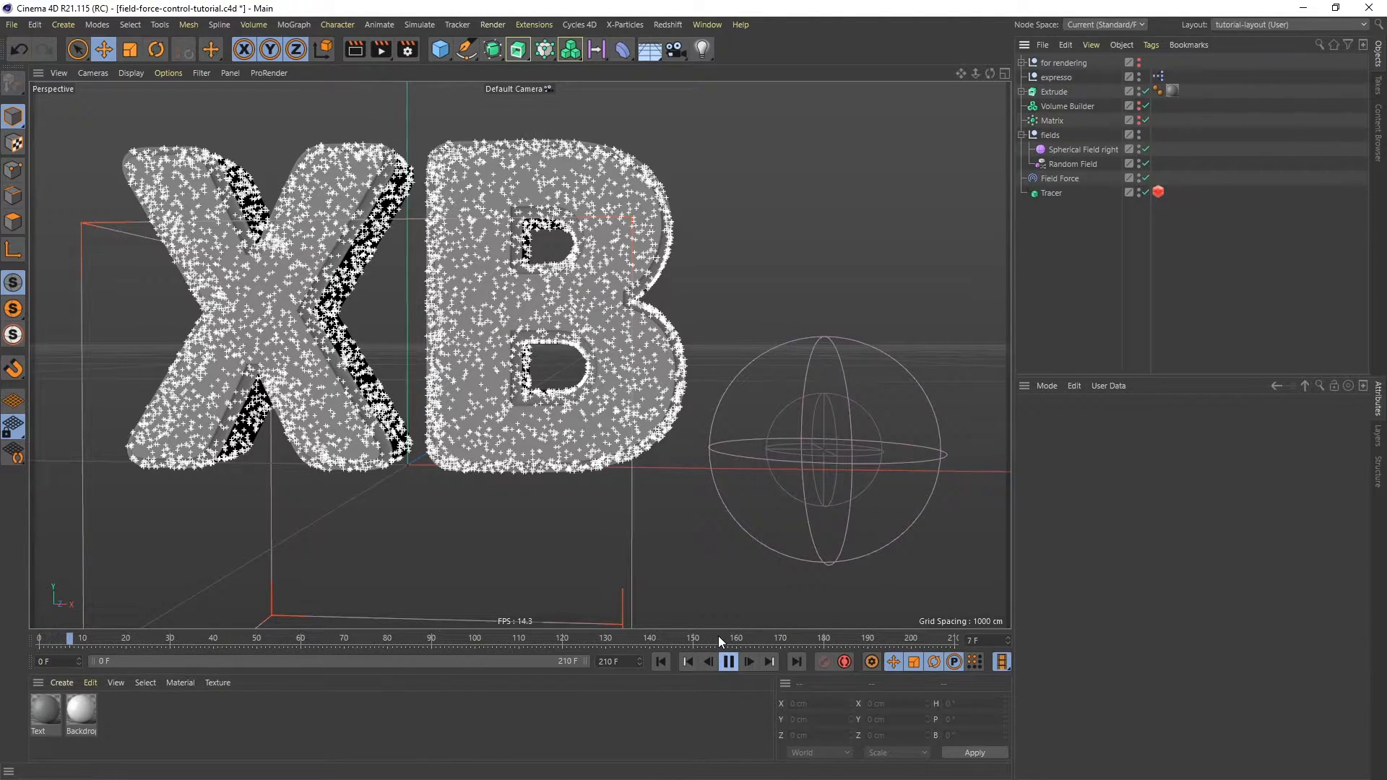
{"action": "left_click", "coordinate": [1074, 149]}
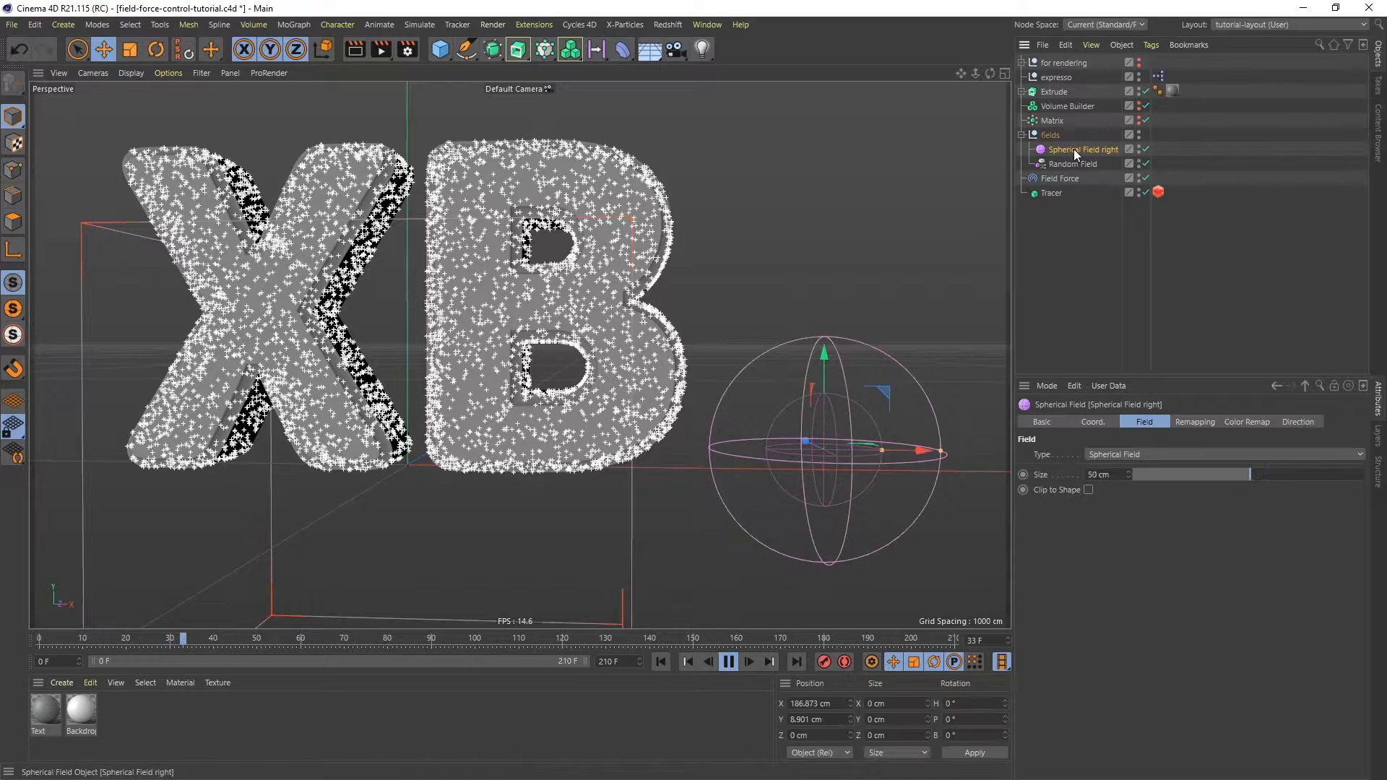
{"action": "left_click_drag", "start_coordinate": [882, 390], "coordinate": [851, 475]}
{"action": "mouse_move", "coordinate": [886, 411]}
{"action": "left_mouse_down"}
{"action": "mouse_move", "coordinate": [848, 444]}
{"action": "mouse_move", "coordinate": [695, 411]}
{"action": "mouse_move", "coordinate": [643, 347]}
{"action": "mouse_move", "coordinate": [633, 210]}
{"action": "mouse_move", "coordinate": [334, 247]}
{"action": "mouse_move", "coordinate": [325, 304]}
{"action": "mouse_move", "coordinate": [376, 412]}
{"action": "mouse_move", "coordinate": [787, 468]}
{"action": "mouse_move", "coordinate": [900, 404]}
{"action": "left_mouse_up"}
{"action": "left_click", "coordinate": [726, 661]}
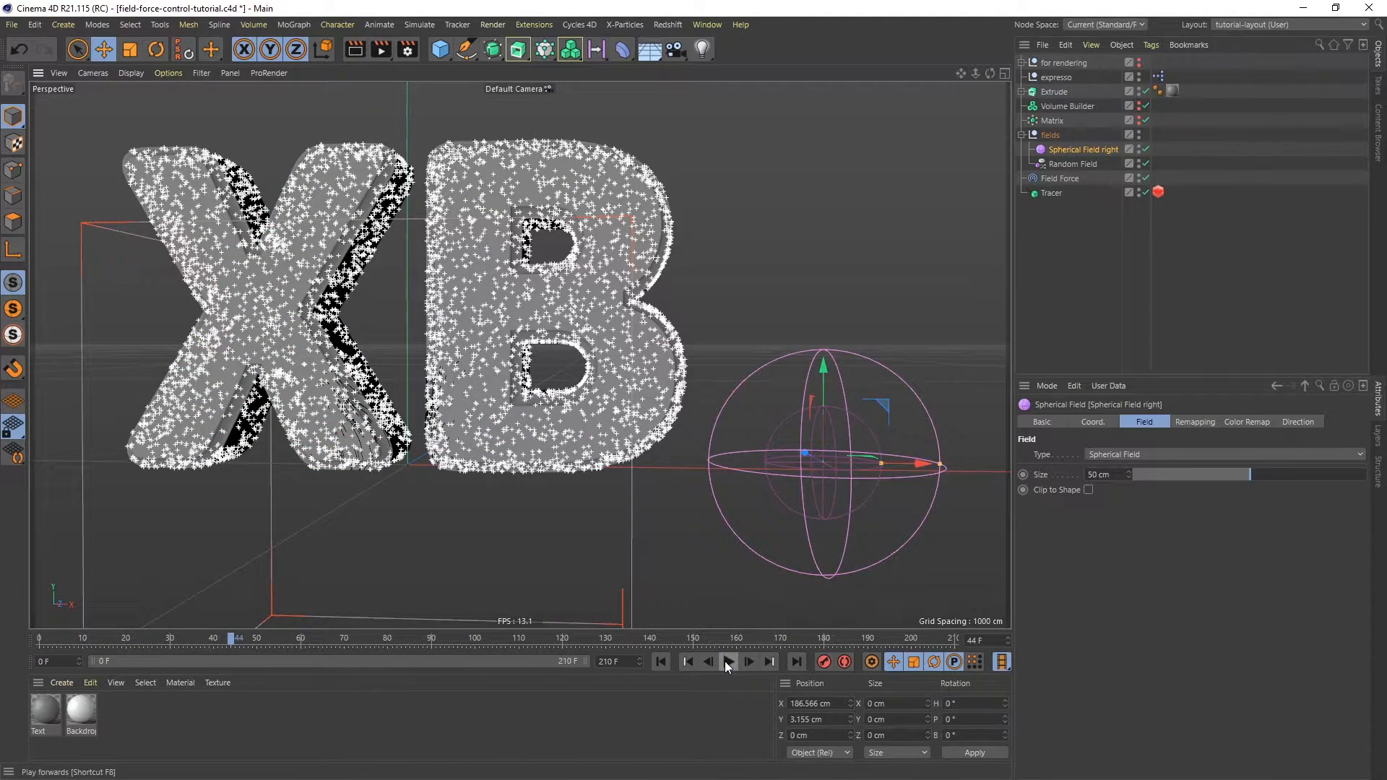
- Delete all scene objects except the render setup and return to the first frame
{"action": "left_click_drag", "start_coordinate": [1193, 230], "coordinate": [1026, 71]}
{"action": "key", "text": "Delete"}
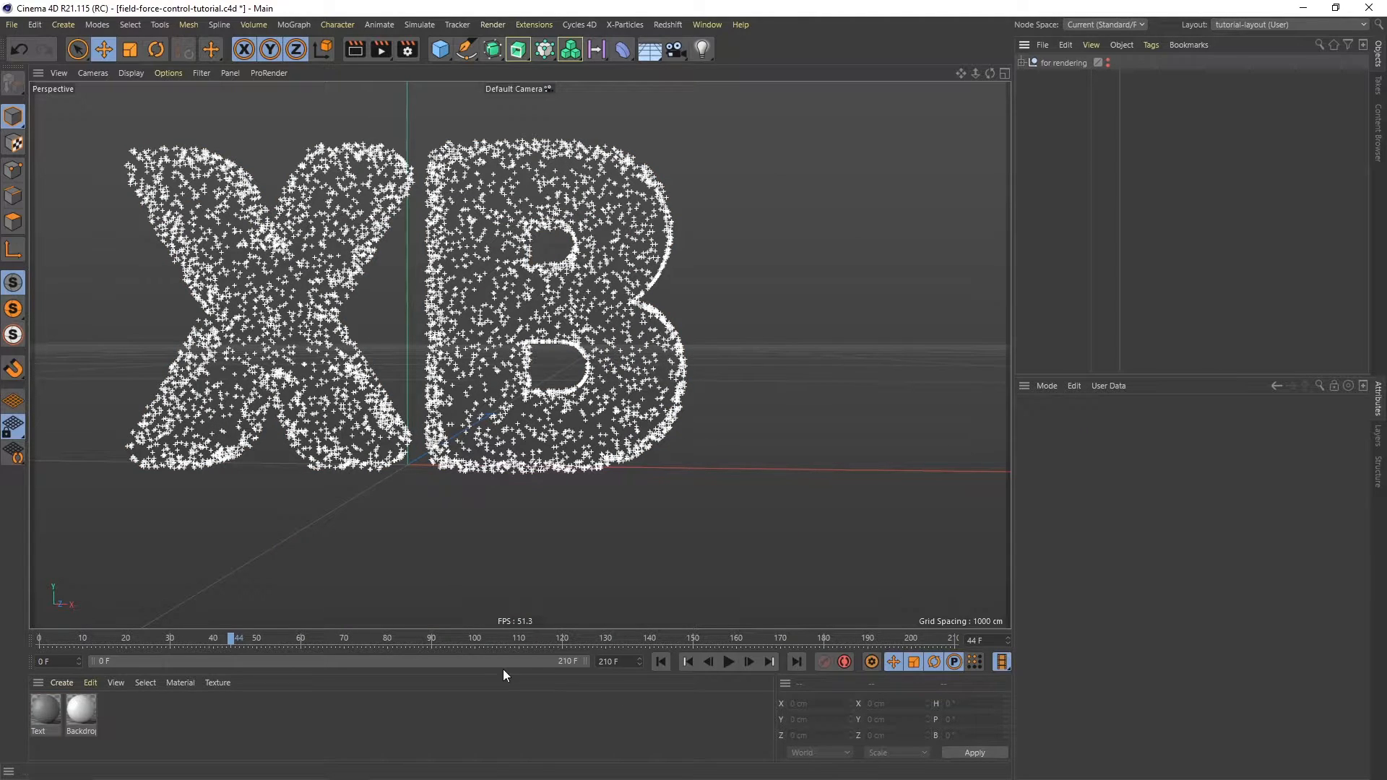
{"action": "left_click", "coordinate": [661, 661]}
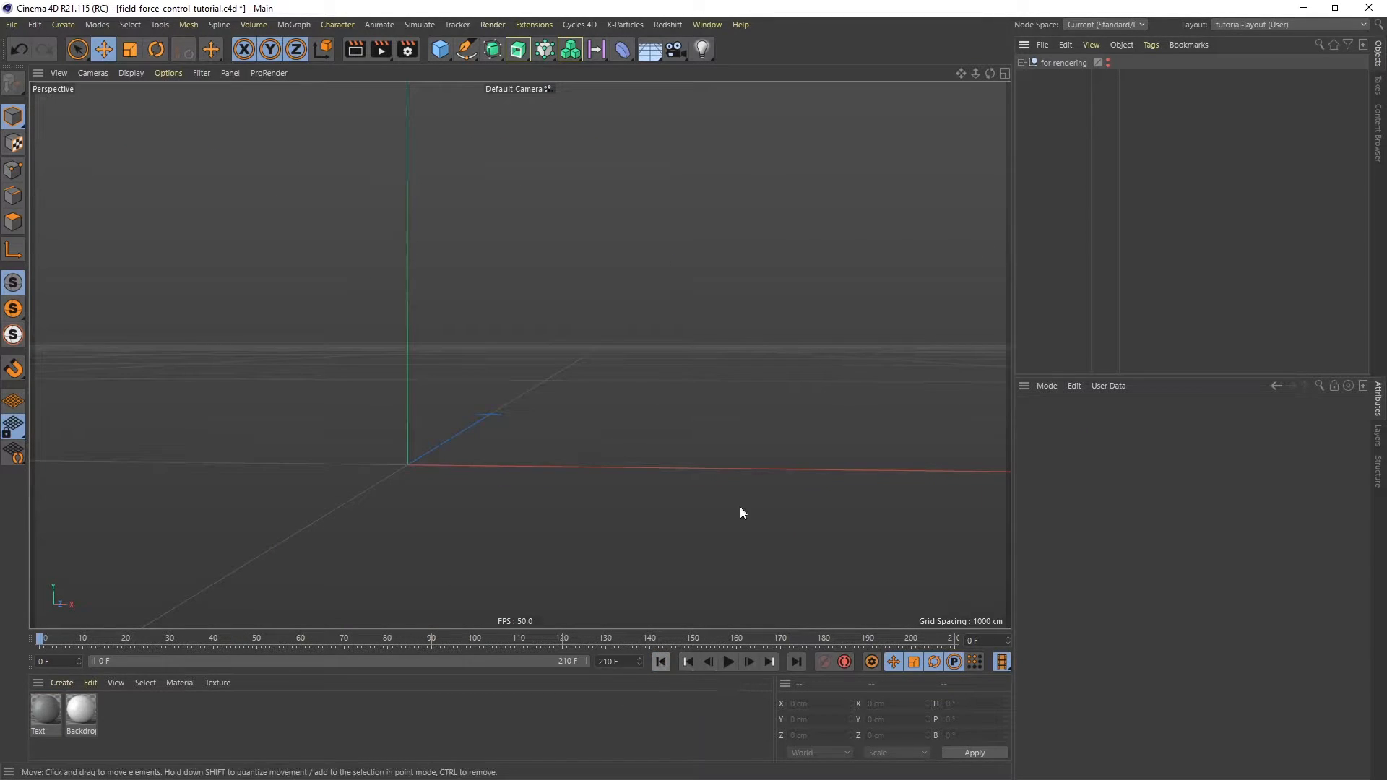
- Add a Text spline object to the scene
{"action": "middle_click_drag", "start_coordinate": [393, 434], "coordinate": [517, 383], "text": "alt"}
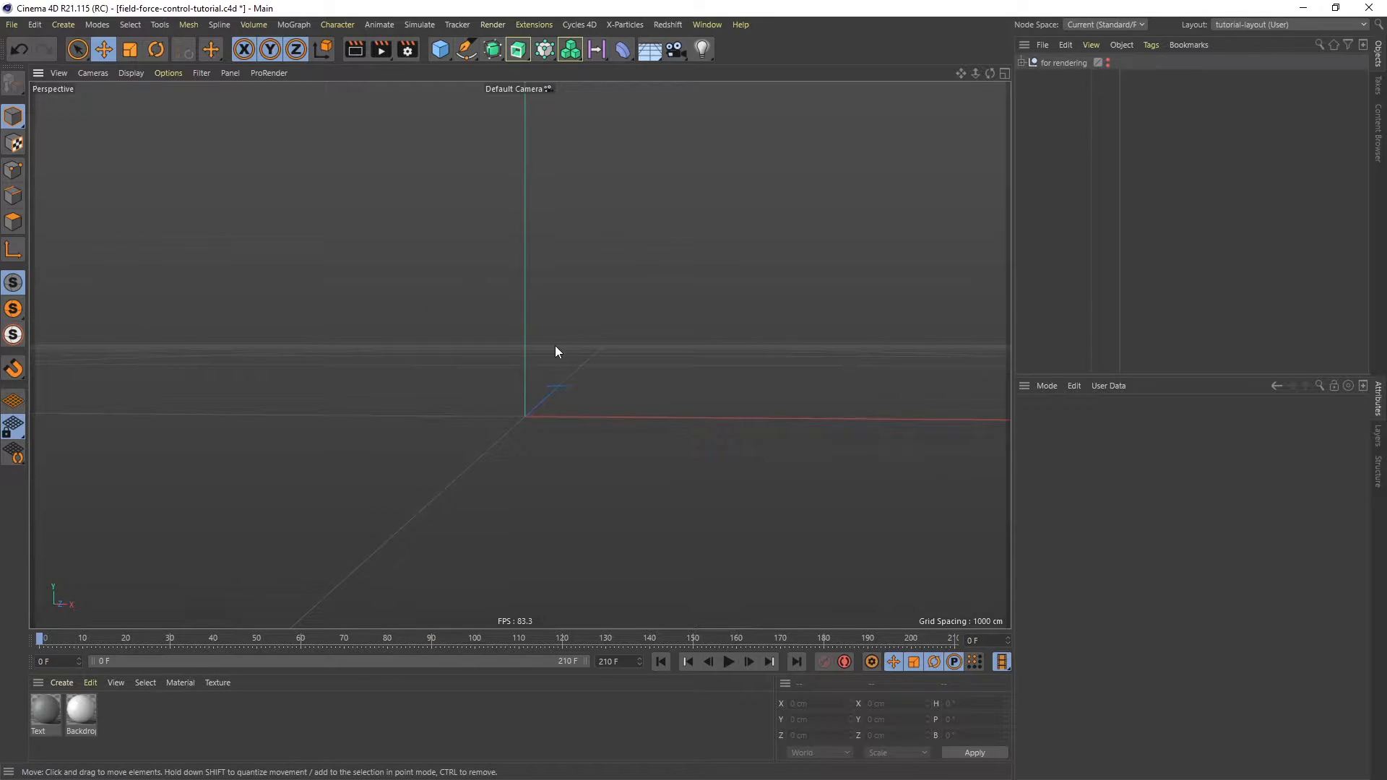
{"action": "left_click", "coordinate": [466, 49]}
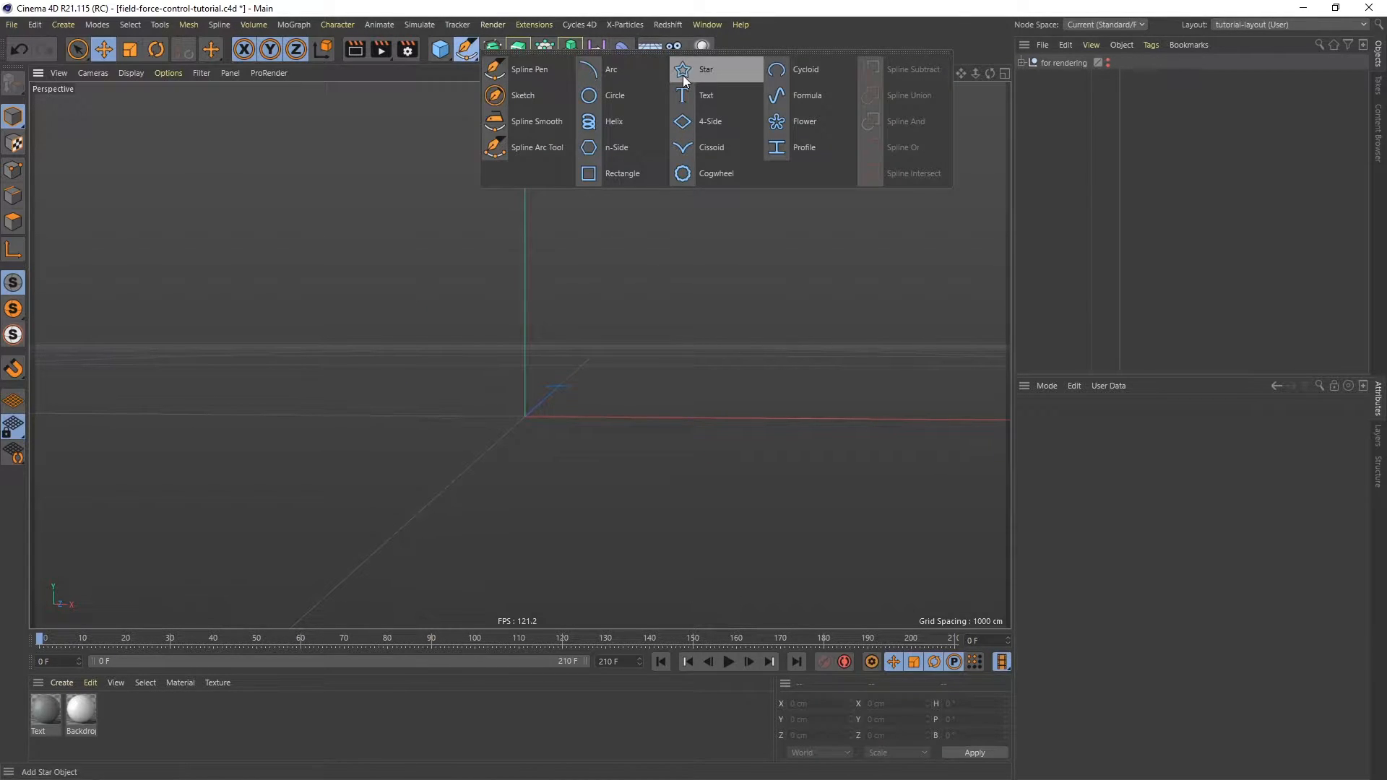
{"action": "left_click", "coordinate": [685, 96]}
{"action": "scroll", "coordinate": [853, 289], "scroll_direction": "down", "scroll_amount": 3}
{"action": "middle_click_drag", "start_coordinate": [869, 315], "coordinate": [574, 369], "text": "alt"}
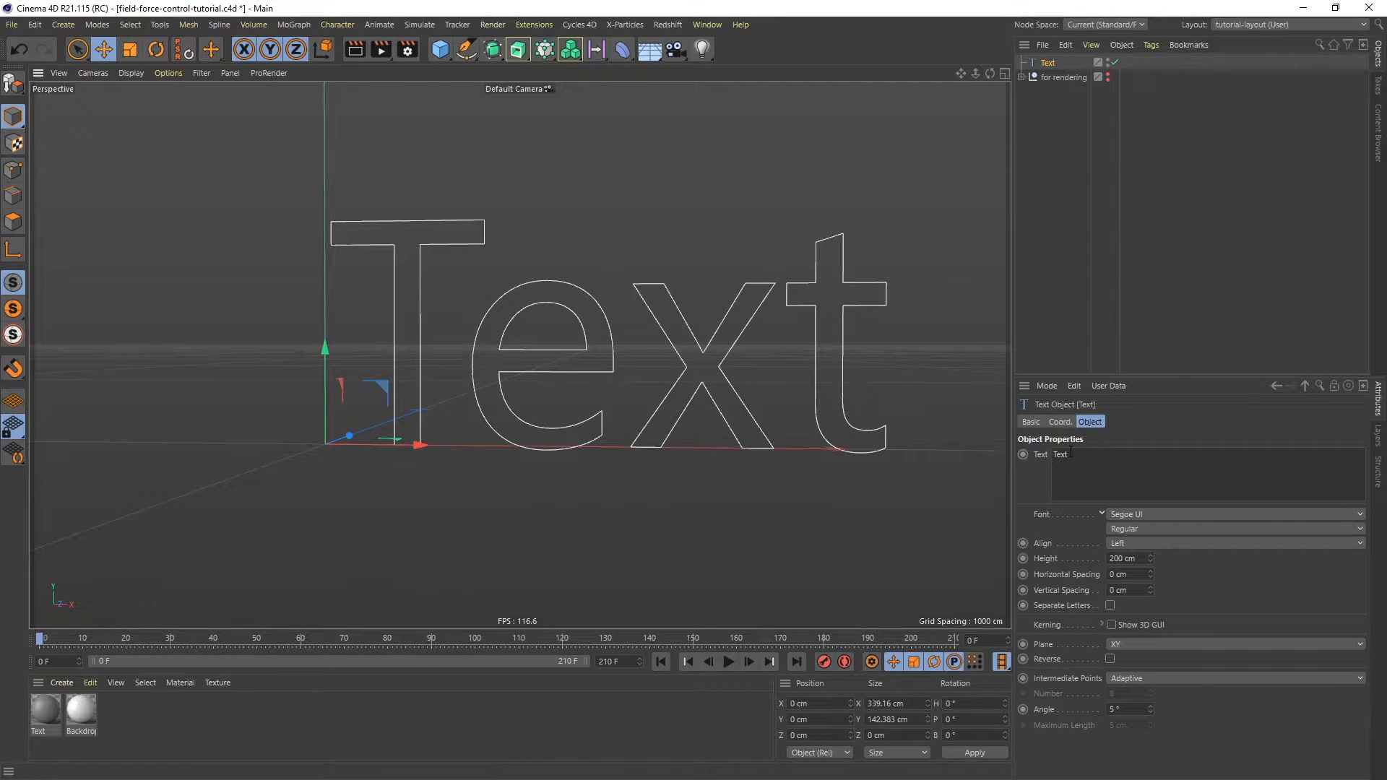
- Set the text spline's text to XB
{"action": "left_click_drag", "start_coordinate": [1083, 454], "coordinate": [1001, 460]}
{"action": "type", "text": "XB"}
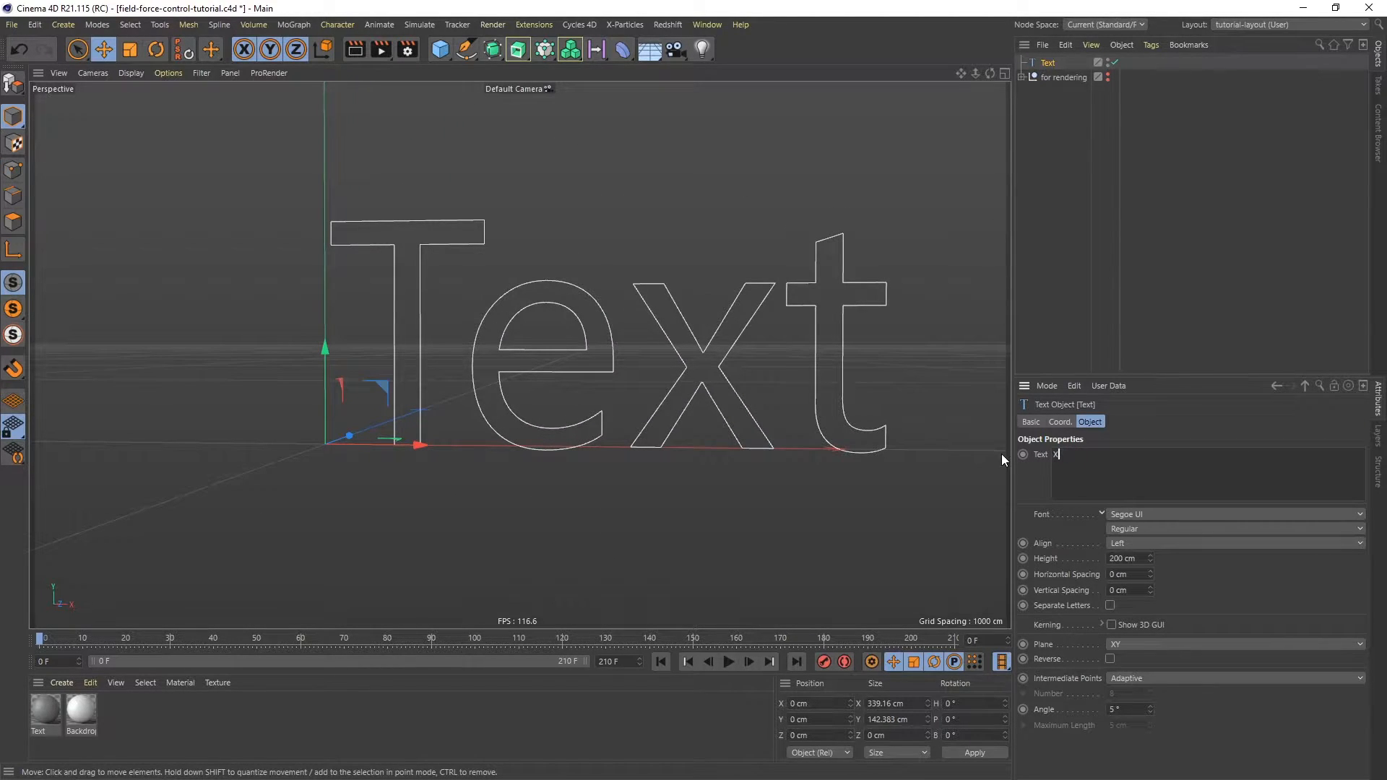
{"action": "left_click", "coordinate": [1154, 419]}
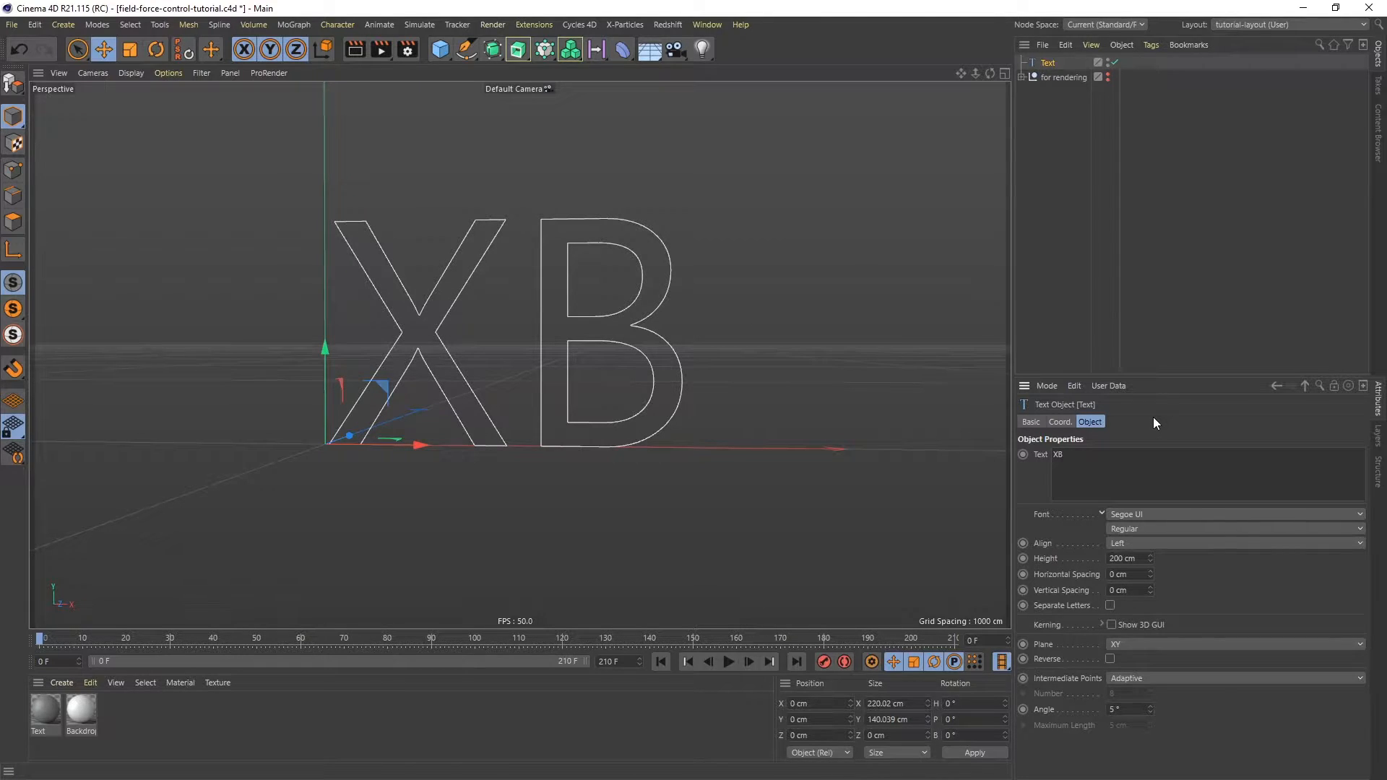
- Set the text font to Museo Sans Rounded 1000 and the alignment to Middle
{"action": "left_click", "coordinate": [1150, 513]}
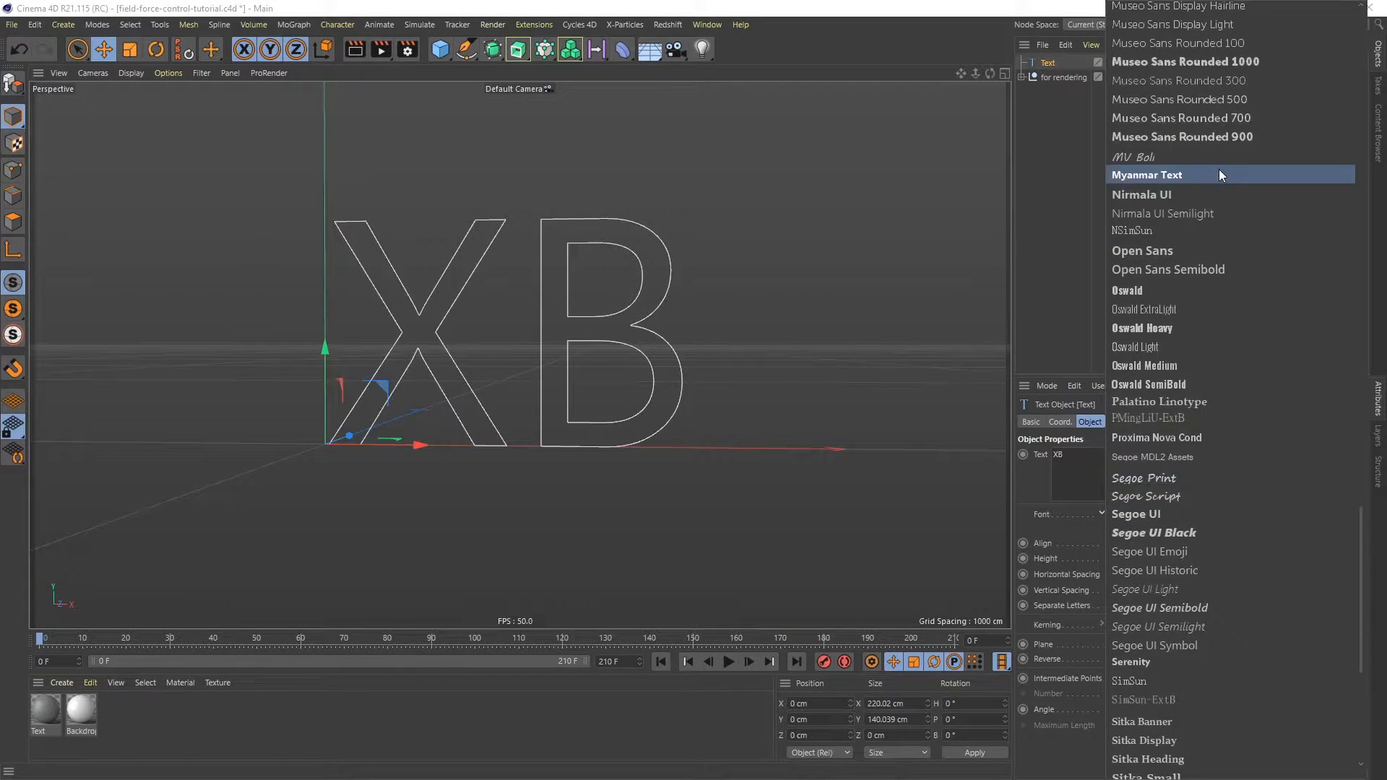
{"action": "left_click", "coordinate": [1225, 62]}
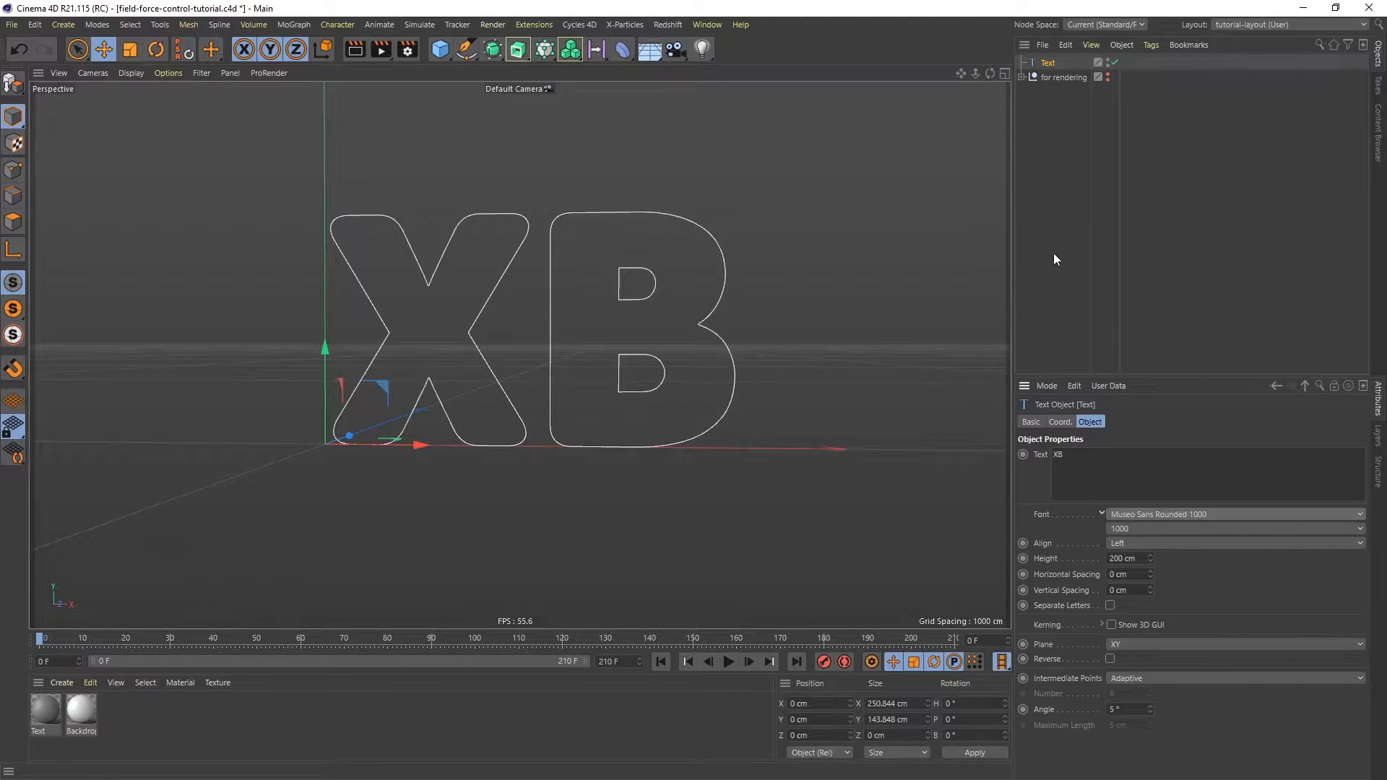
{"action": "left_click", "coordinate": [1139, 544]}
{"action": "left_click", "coordinate": [1146, 578]}
- Extrude the text spline with an Extrude generator and set the extrusion depth to 40 cm
{"action": "middle_click_drag", "start_coordinate": [467, 328], "coordinate": [701, 377], "text": "alt"}
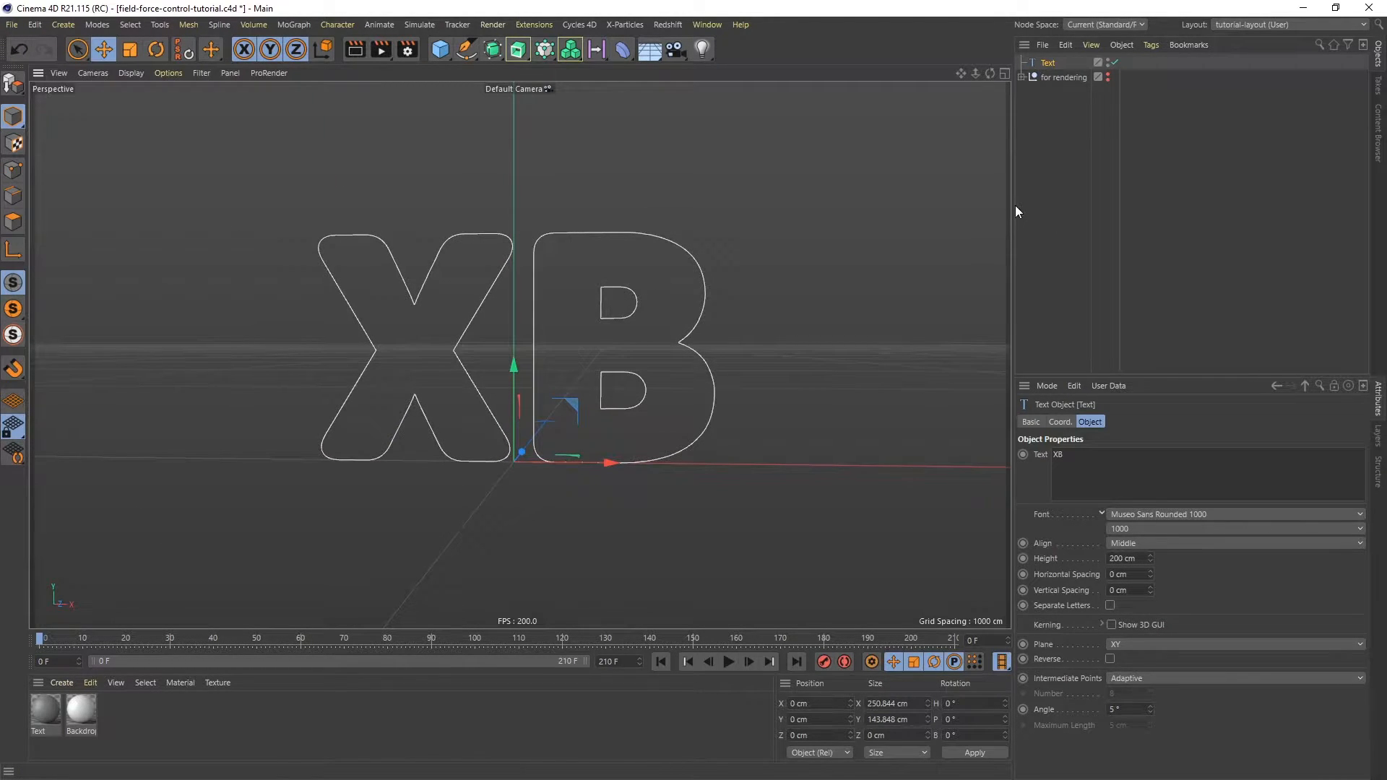
{"action": "left_click", "coordinate": [520, 54], "text": "alt"}
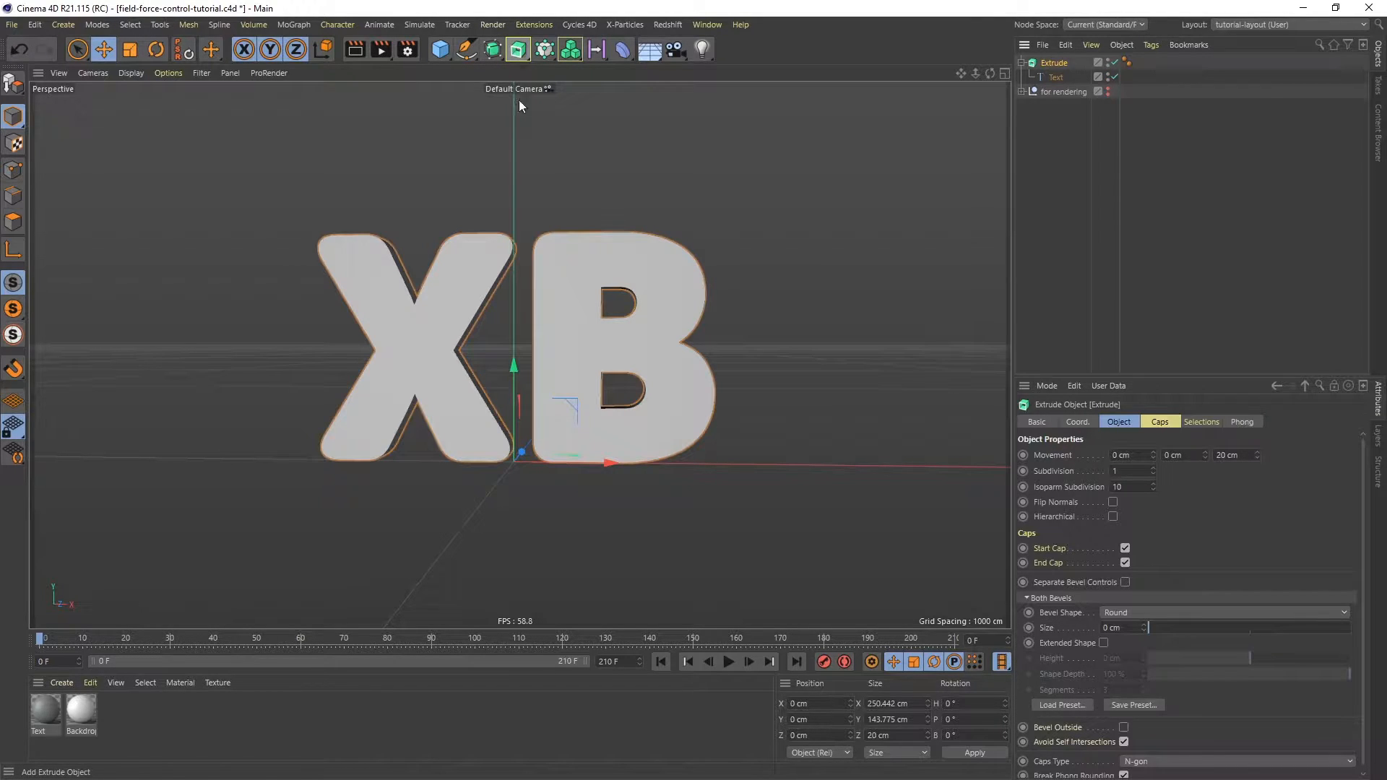
{"action": "left_click_drag", "start_coordinate": [609, 332], "coordinate": [514, 398], "text": "alt"}
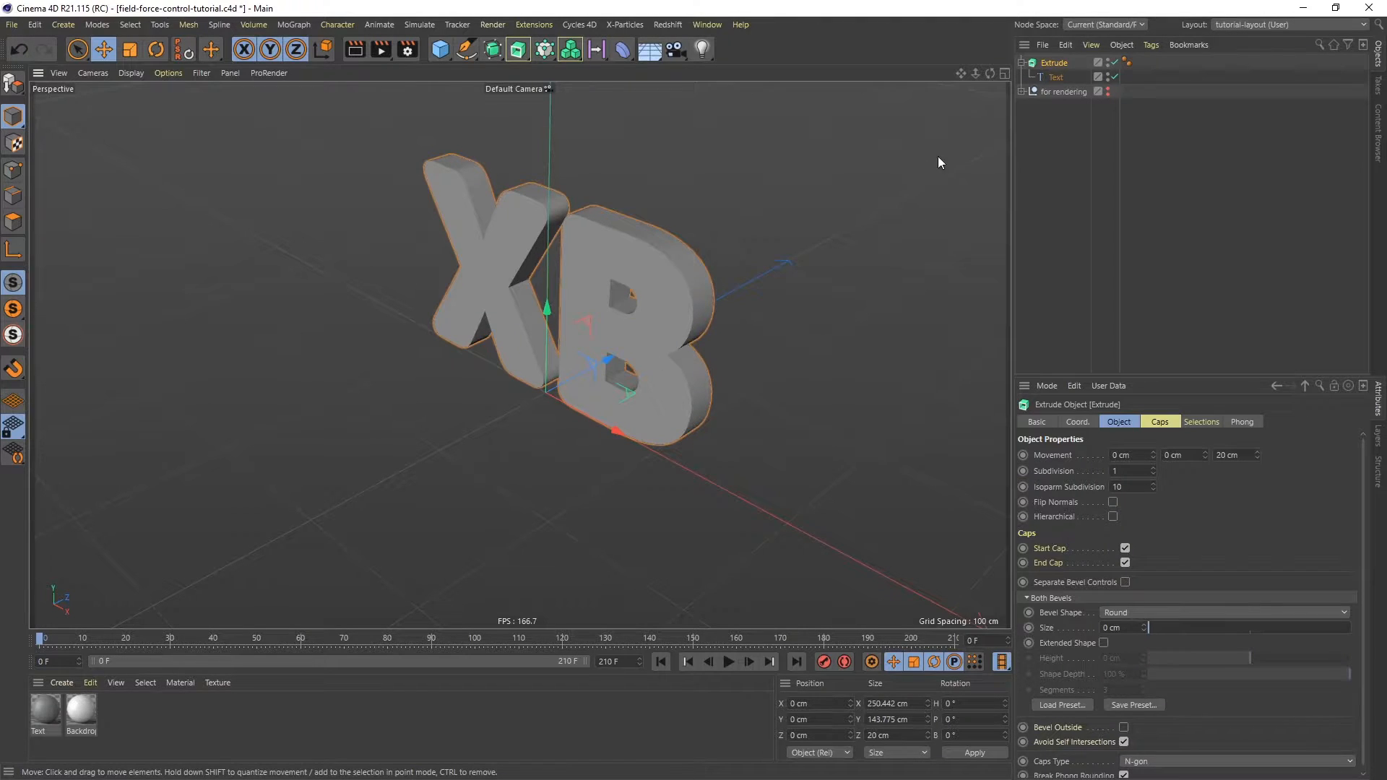
{"action": "left_click", "coordinate": [1224, 455]}
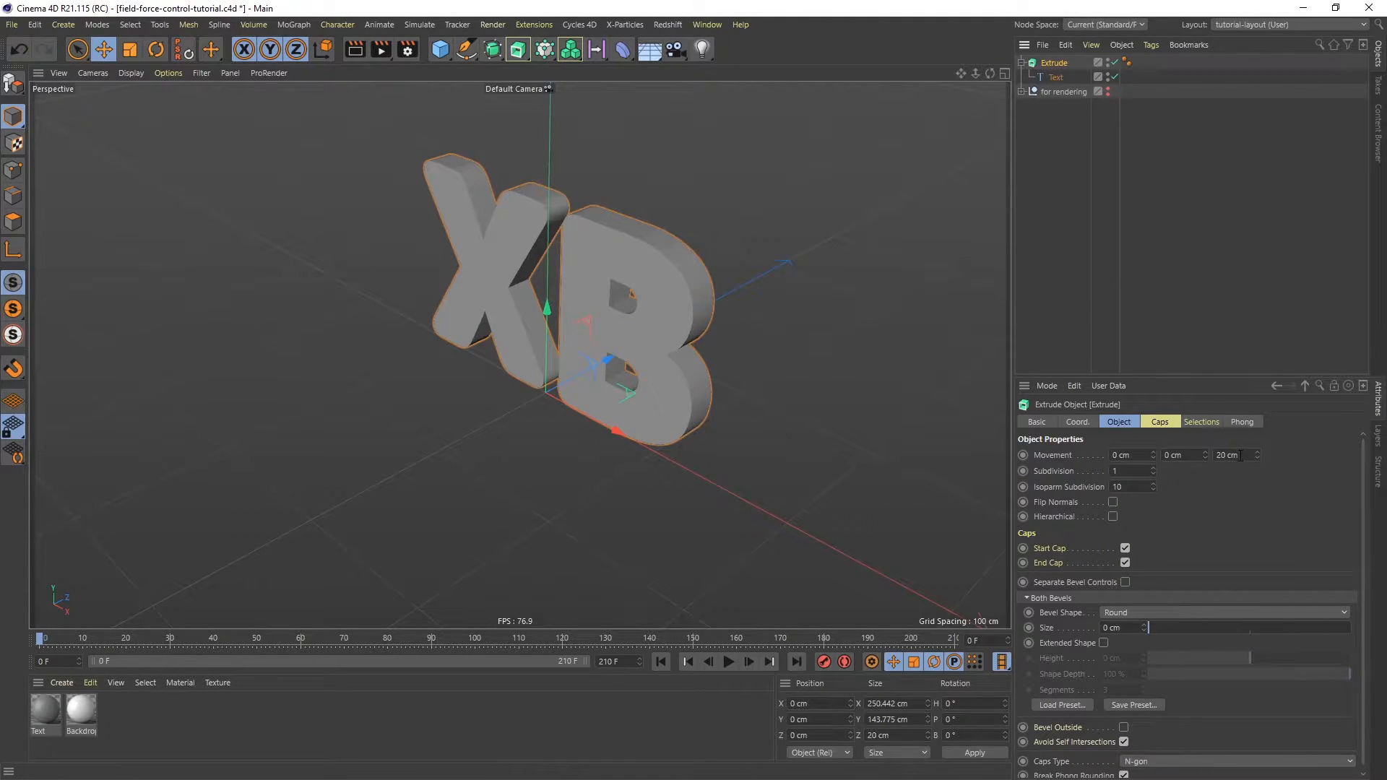
{"action": "type", "text": "40"}
{"action": "key", "text": "Return"}
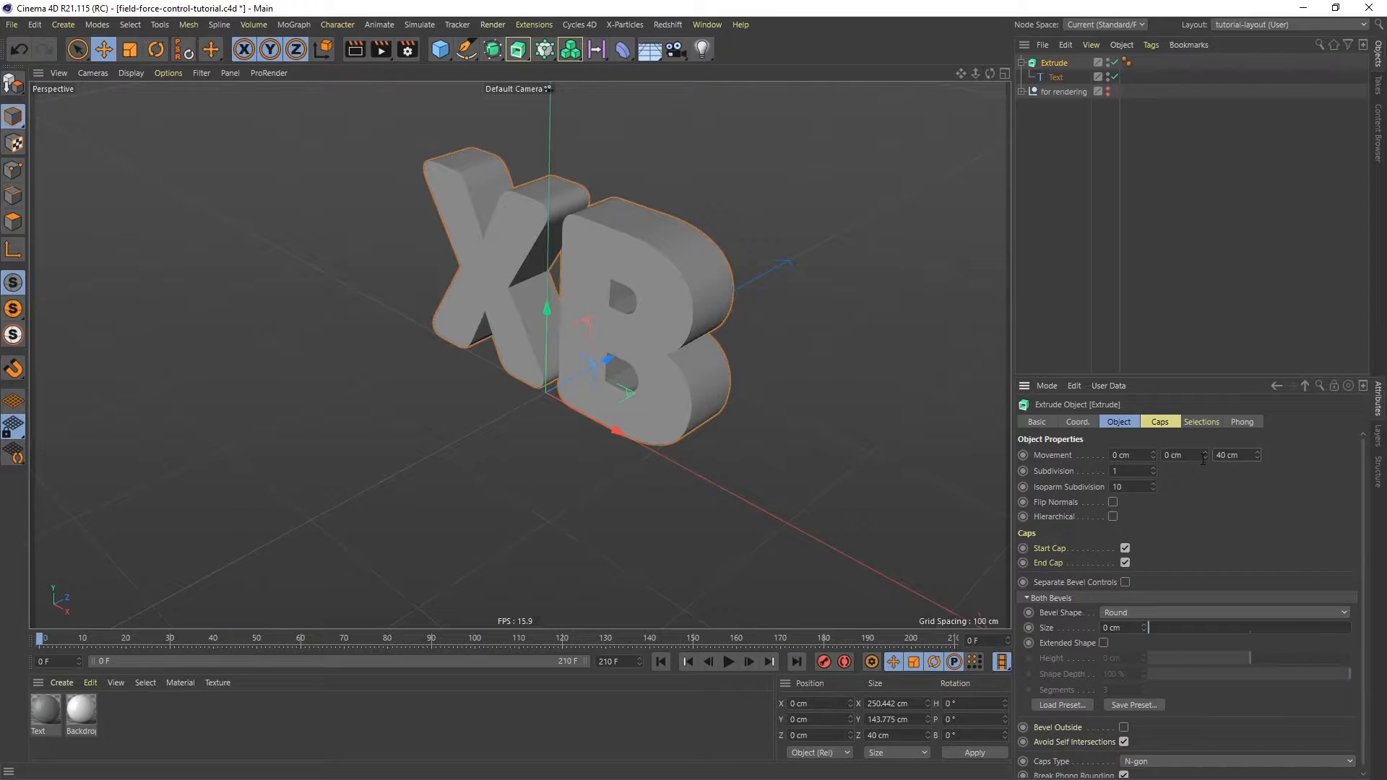
- Move the text spline to -20 cm on Z so the extrusion is centred
{"action": "left_click_drag", "start_coordinate": [657, 290], "coordinate": [660, 326], "text": "alt"}
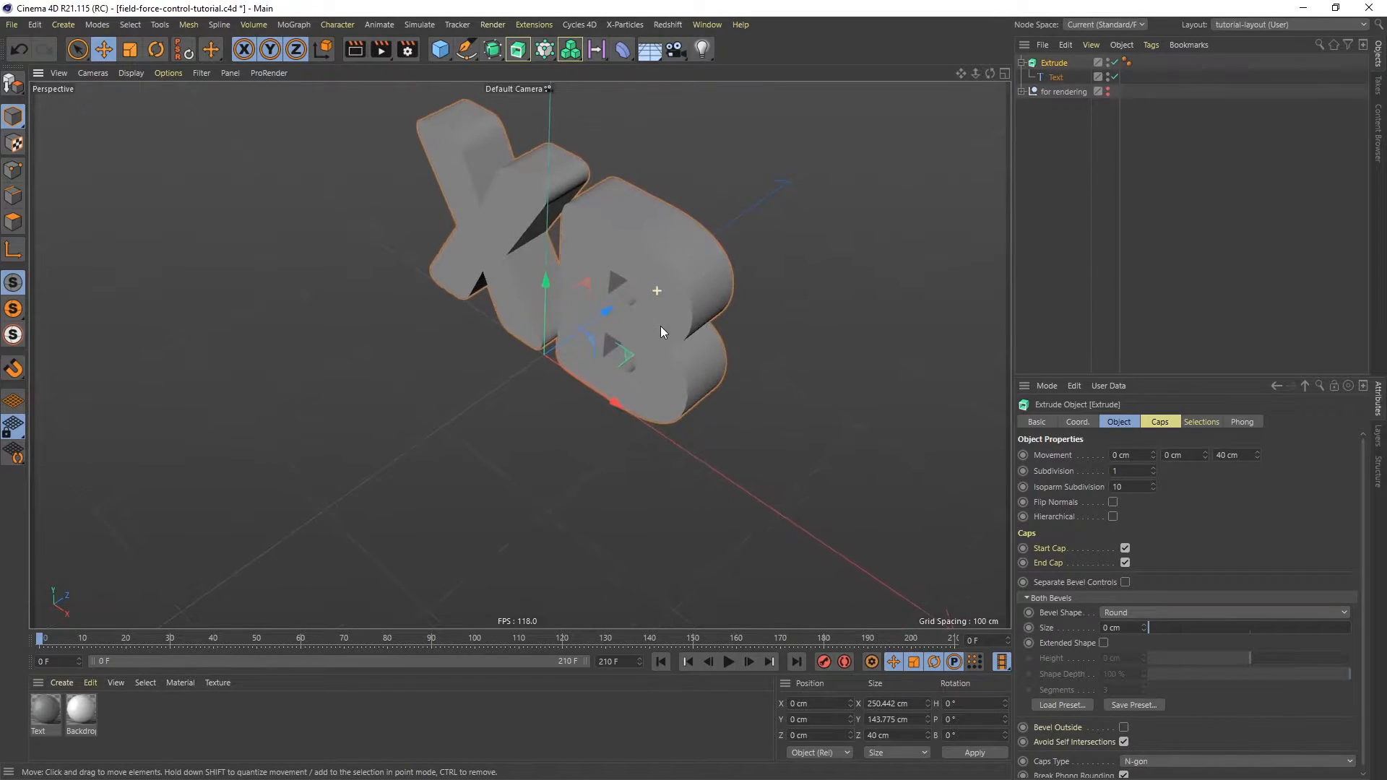
{"action": "left_click", "coordinate": [1056, 78]}
{"action": "left_click", "coordinate": [1059, 422]}
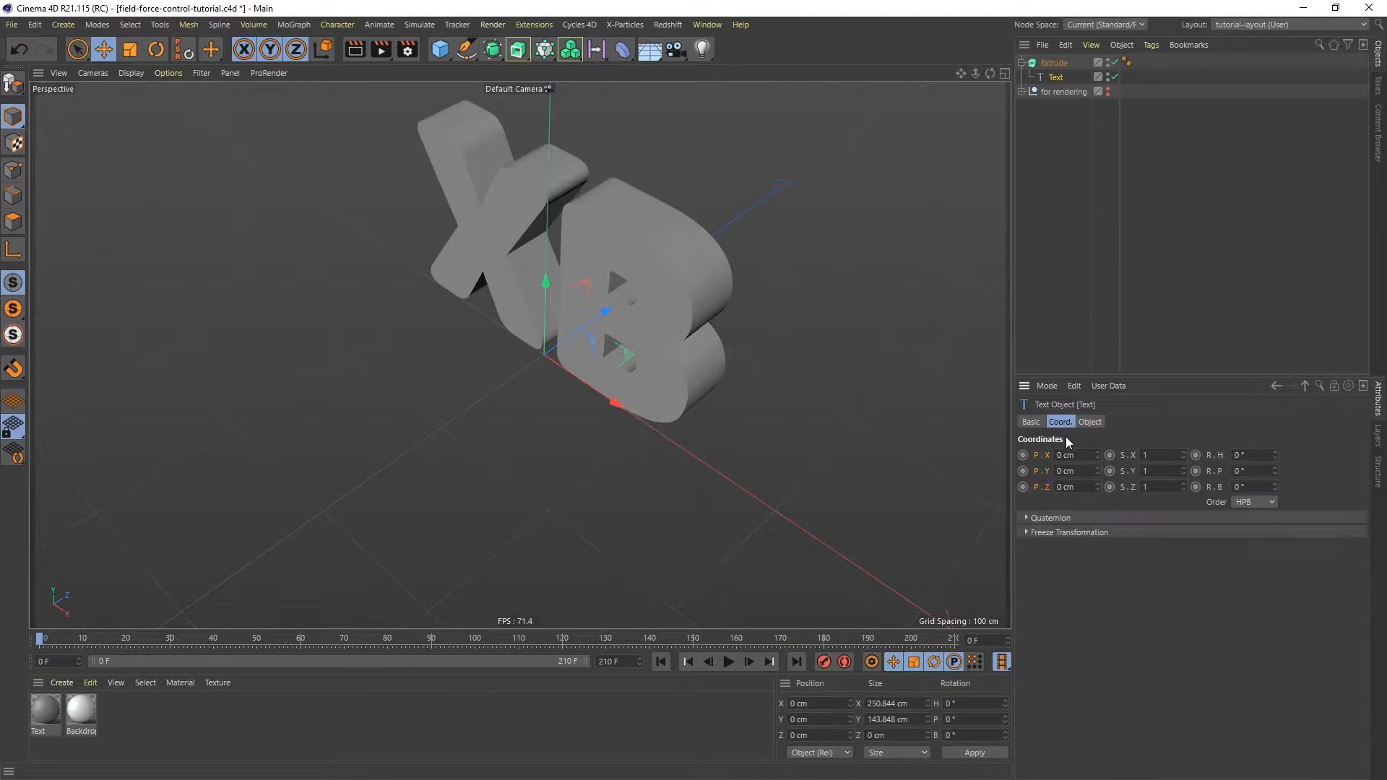
{"action": "double_click", "coordinate": [1074, 487]}
{"action": "type", "text": "-20"}
{"action": "key", "text": "Return"}
{"action": "left_click_drag", "start_coordinate": [682, 246], "coordinate": [691, 217], "text": "alt"}
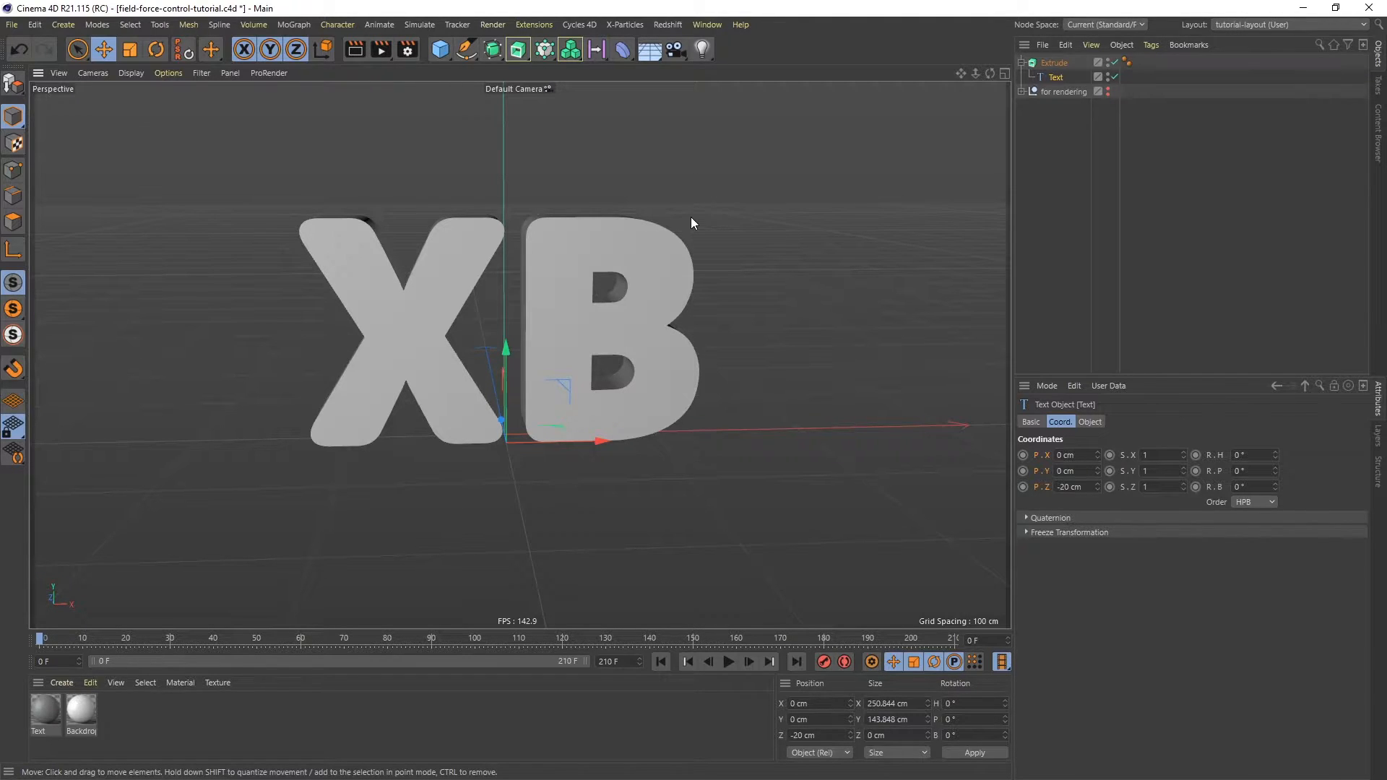
- Load the Inner Bevel - Rounded bevel preset onto the Extrude object
{"action": "left_click", "coordinate": [1054, 62]}
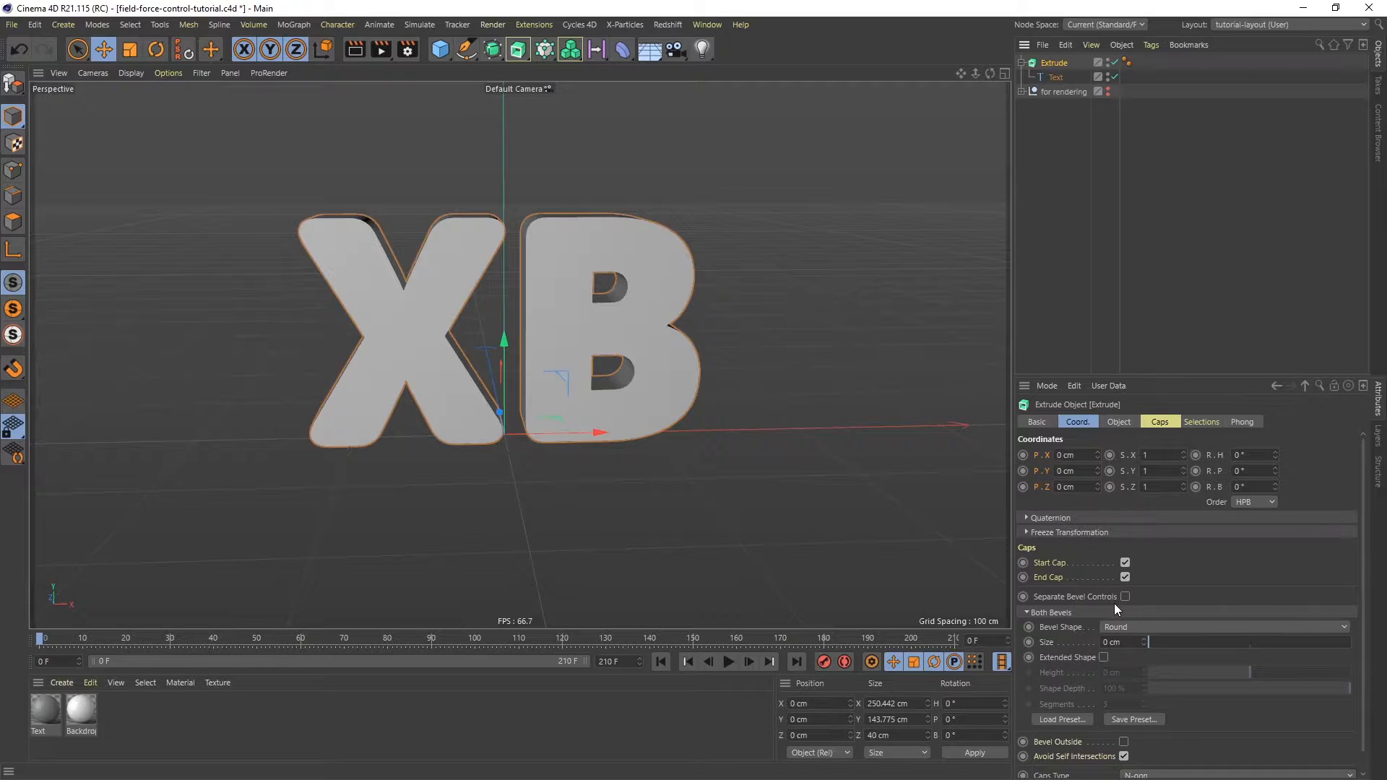
{"action": "left_click", "coordinate": [1068, 718]}
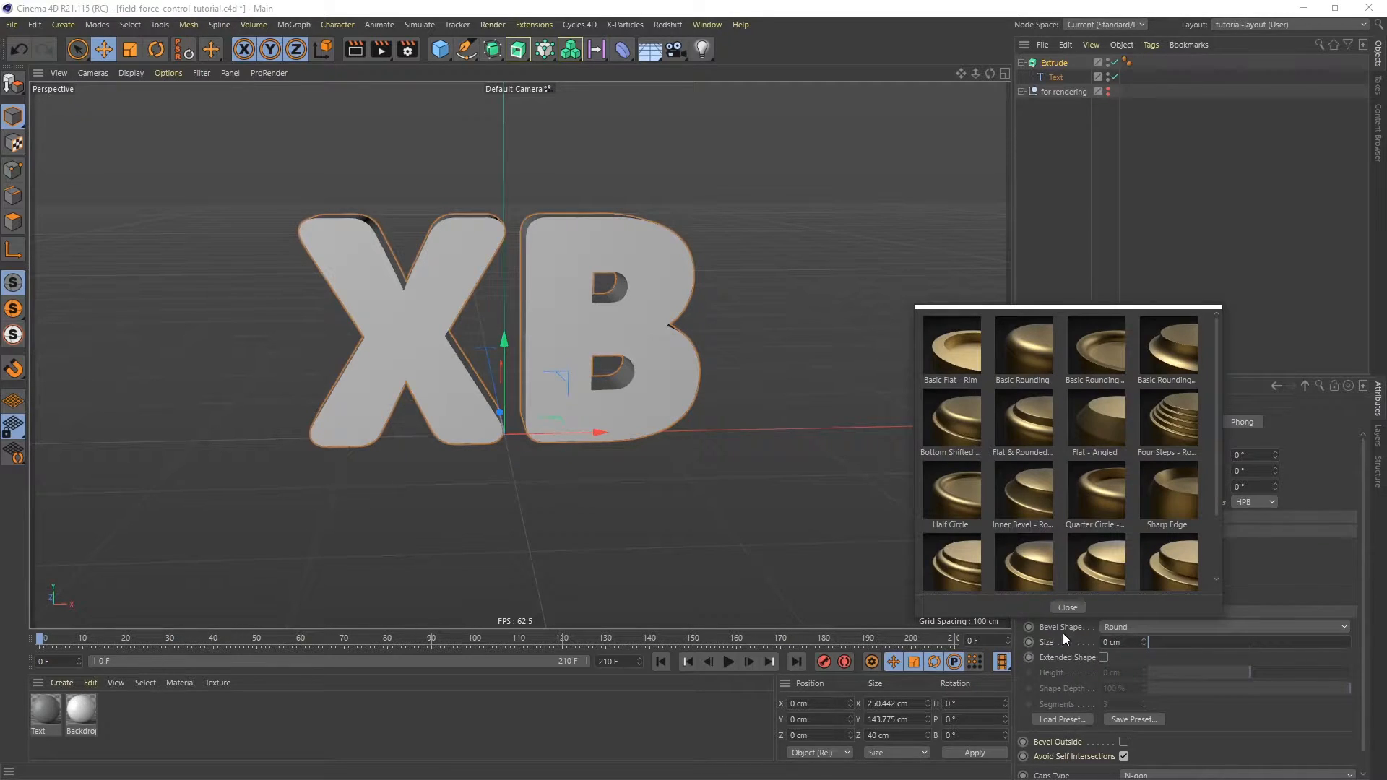
{"action": "left_click", "coordinate": [1026, 488]}
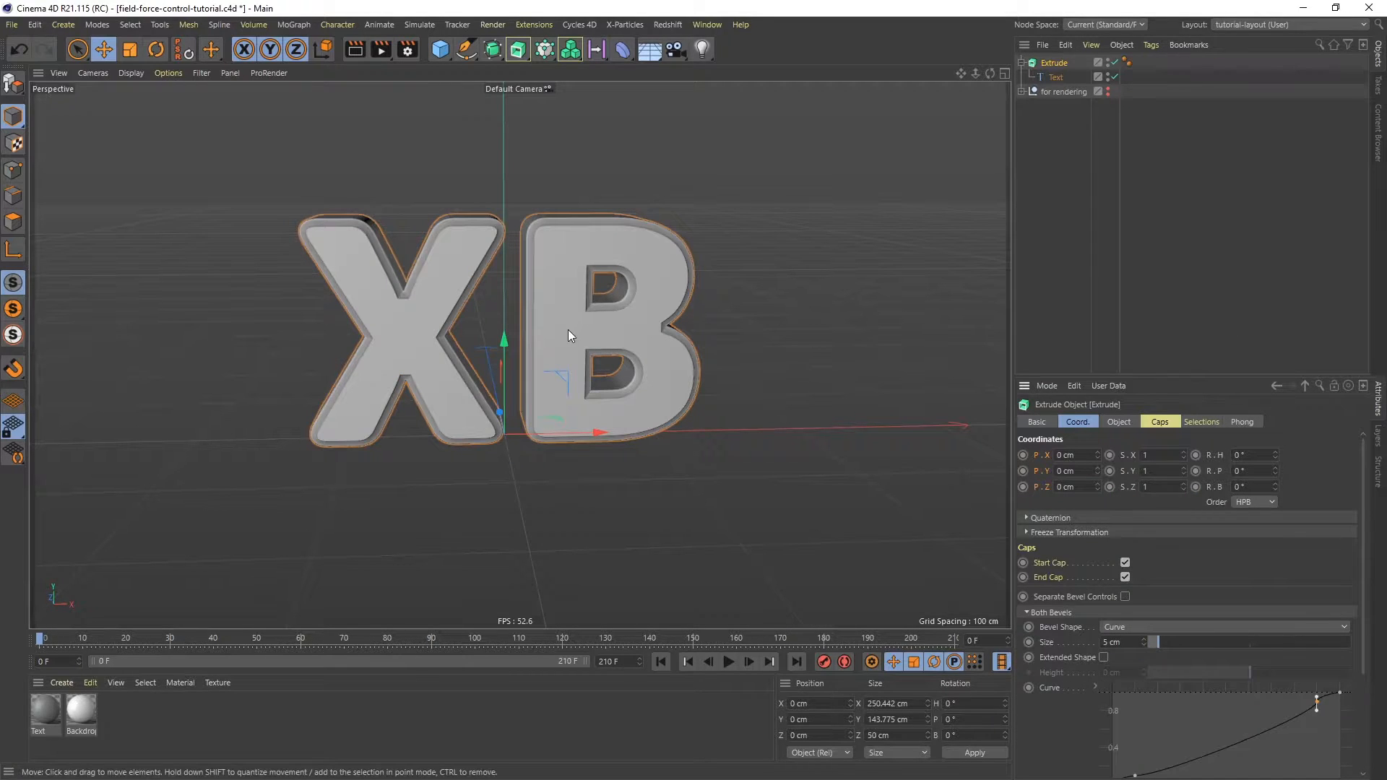
{"action": "scroll", "coordinate": [561, 336], "scroll_direction": "up", "scroll_amount": 5}
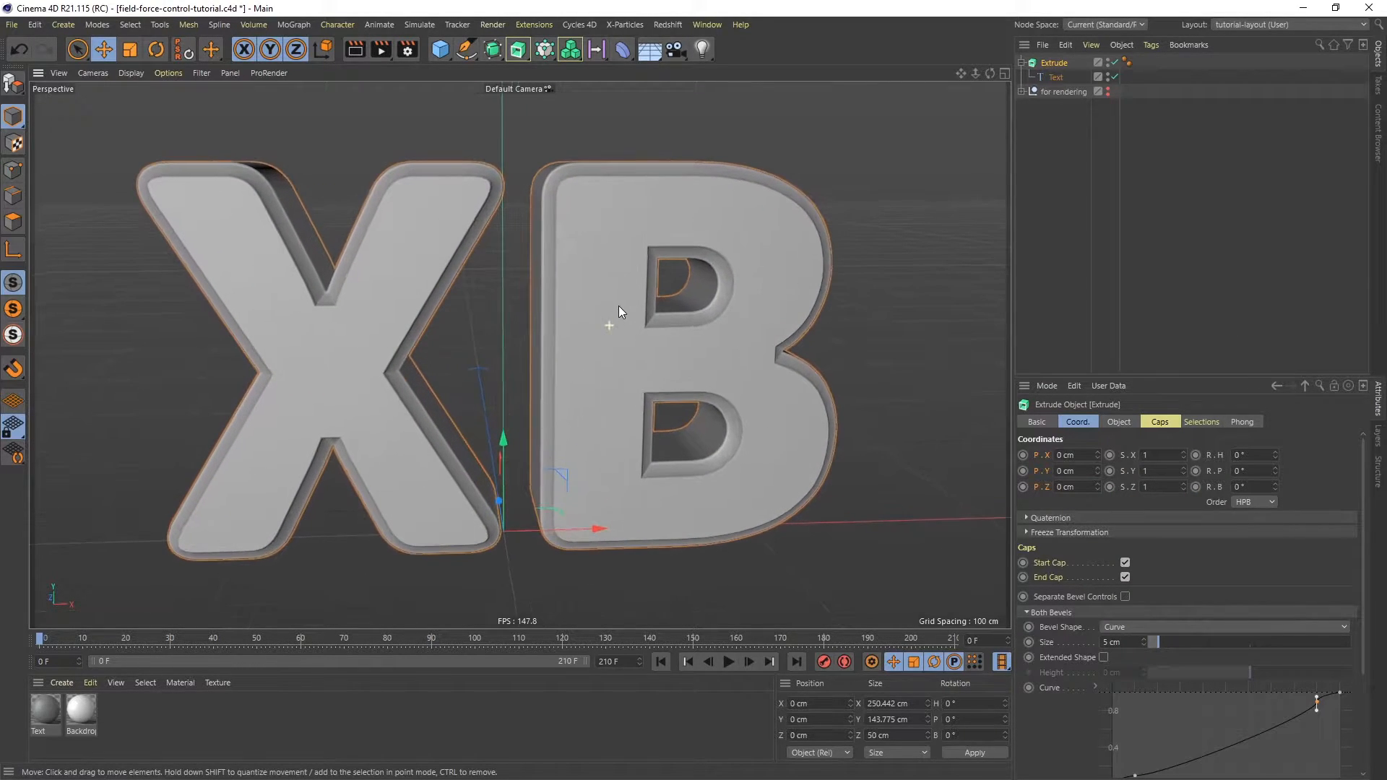
{"action": "left_click_drag", "start_coordinate": [618, 306], "coordinate": [327, 271], "text": "alt"}
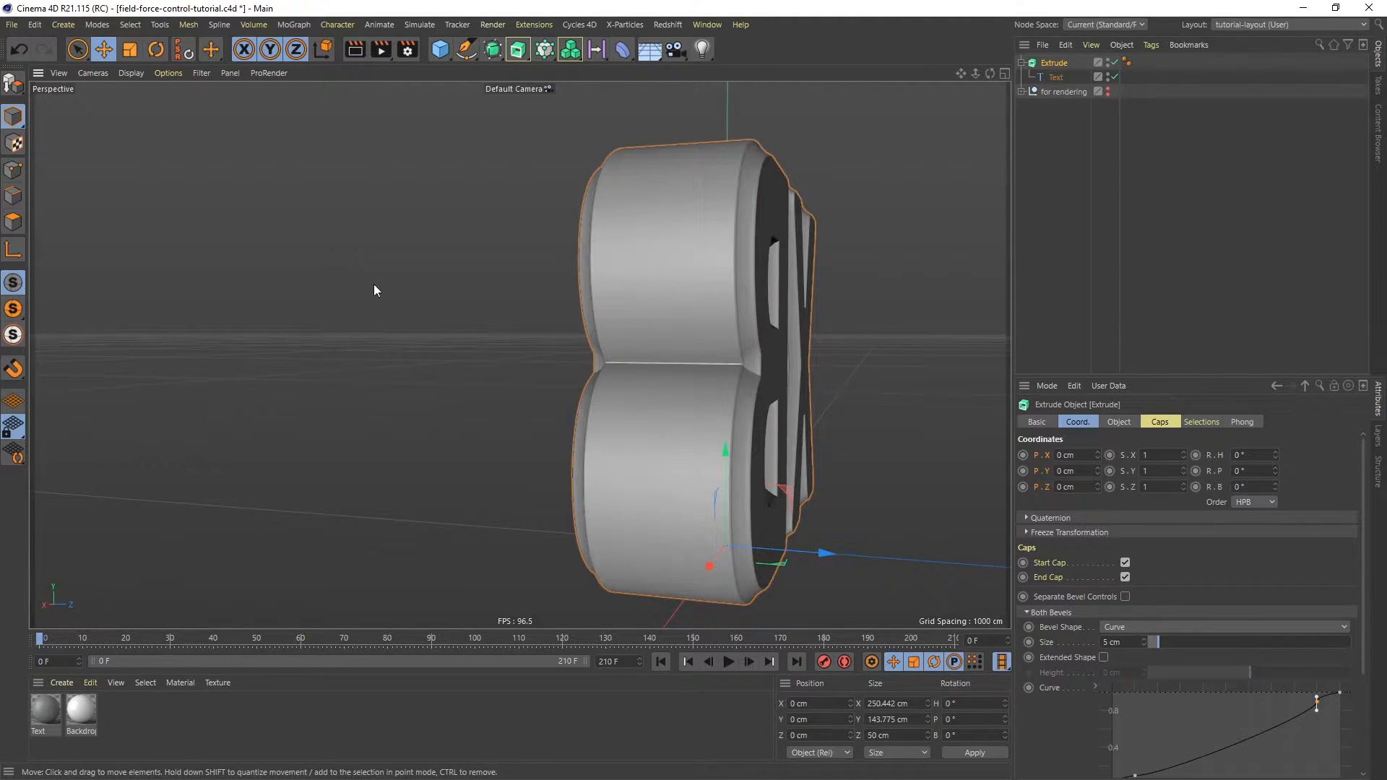
- Enable separate bevel controls on the Extrude object
{"action": "left_click_drag", "start_coordinate": [1188, 375], "coordinate": [1196, 254]}
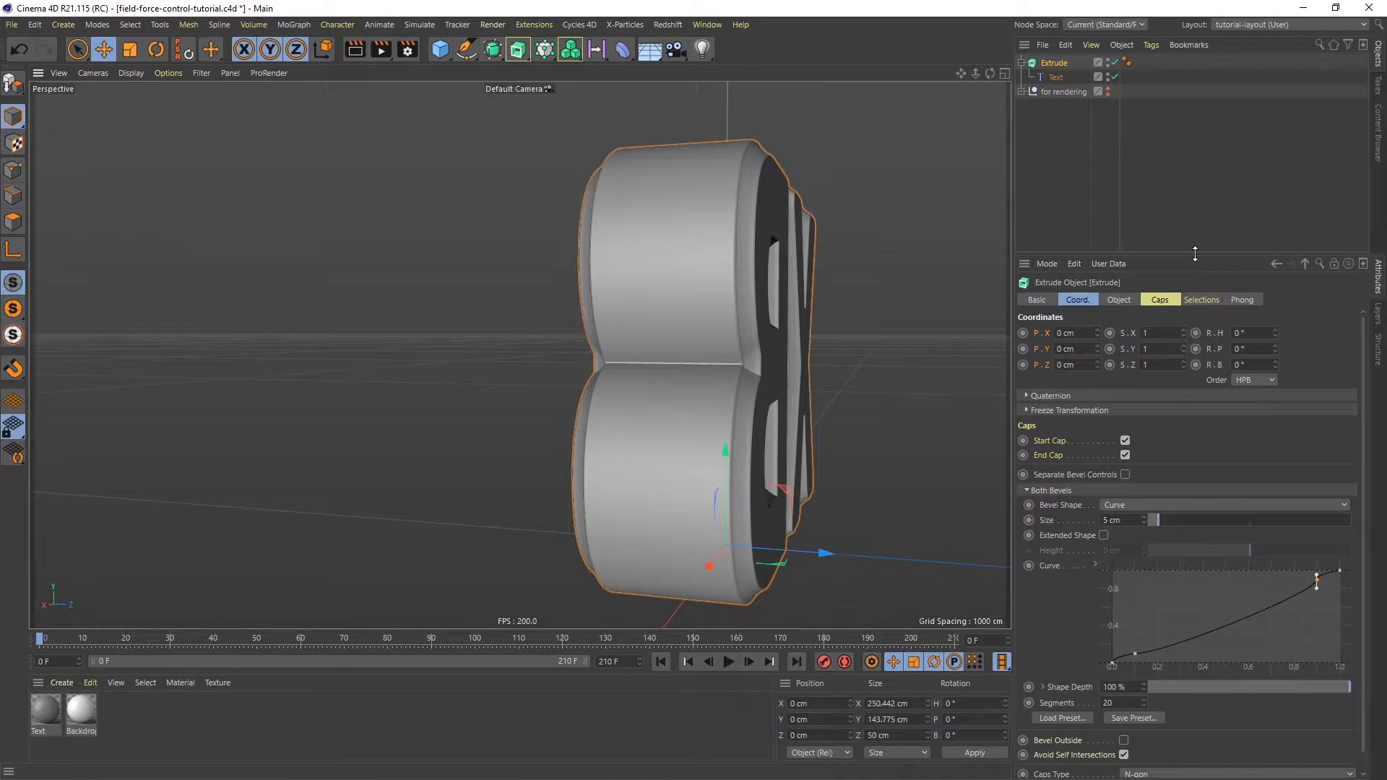
{"action": "left_click", "coordinate": [1125, 474]}
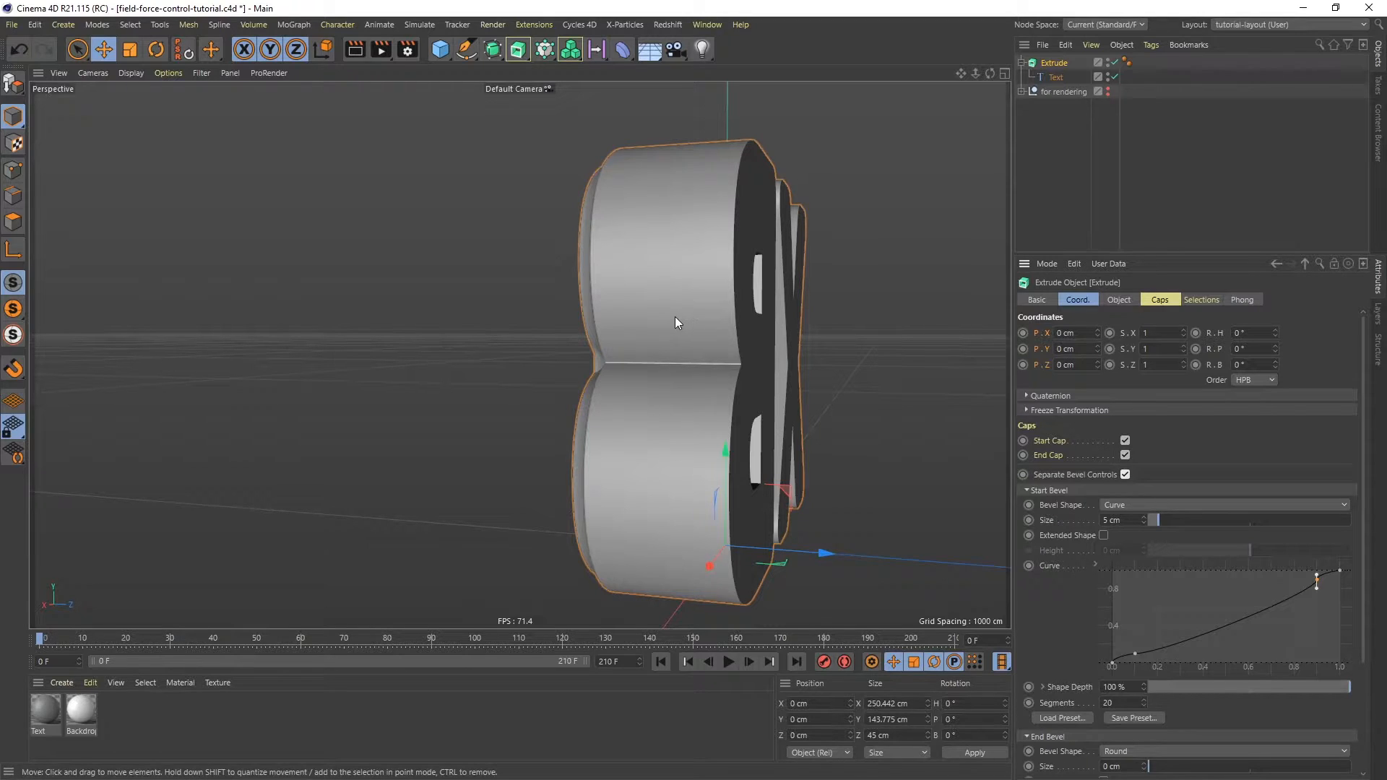
{"action": "mouse_move", "coordinate": [649, 293]}
{"action": "left_mouse_down", "text": "alt"}
{"action": "mouse_move", "coordinate": [762, 311]}
{"action": "mouse_move", "coordinate": [490, 289]}
{"action": "mouse_move", "coordinate": [520, 351]}
{"action": "mouse_move", "coordinate": [575, 364]}
{"action": "mouse_move", "coordinate": [546, 311]}
{"action": "mouse_move", "coordinate": [627, 303]}
{"action": "left_mouse_up", "text": "alt"}
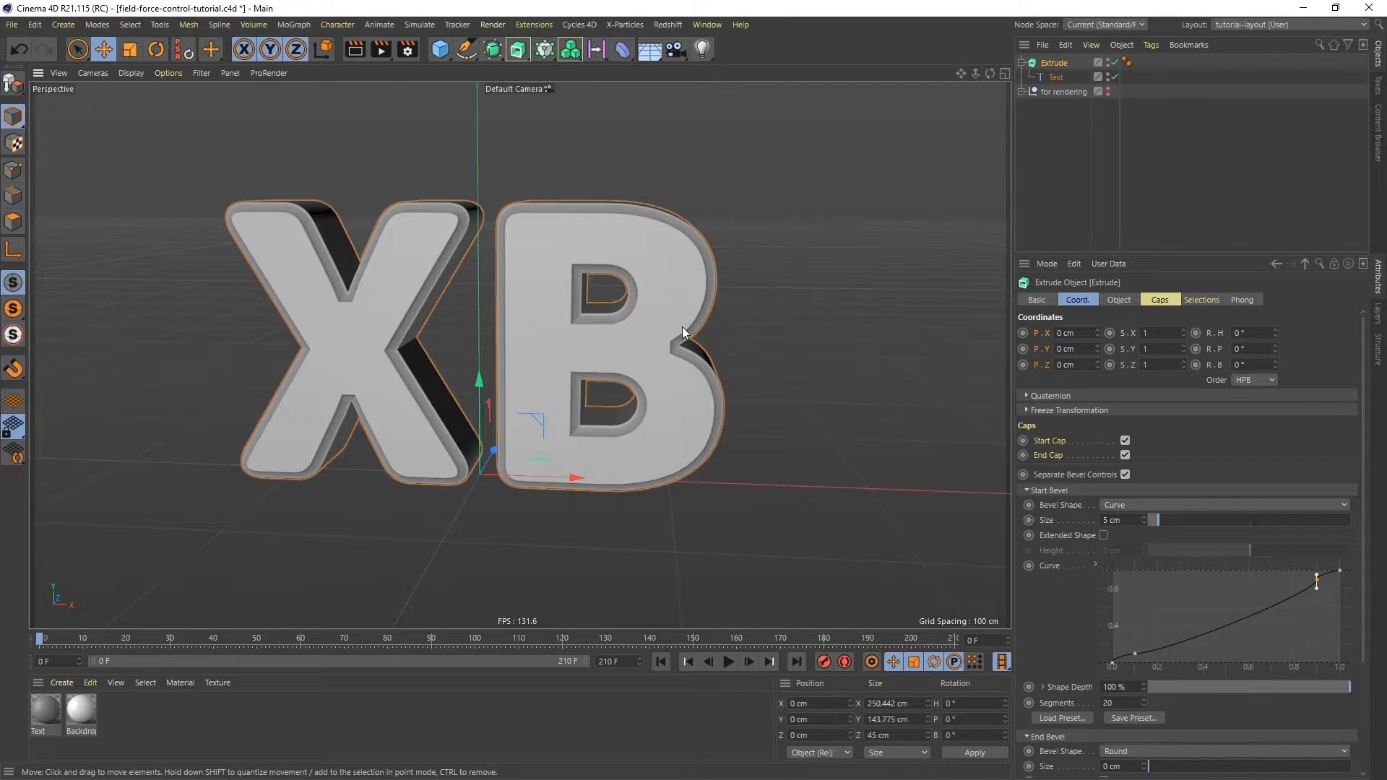
- Add a Matrix object and place it at the bottom of the object list
{"action": "left_click", "coordinate": [1021, 63]}
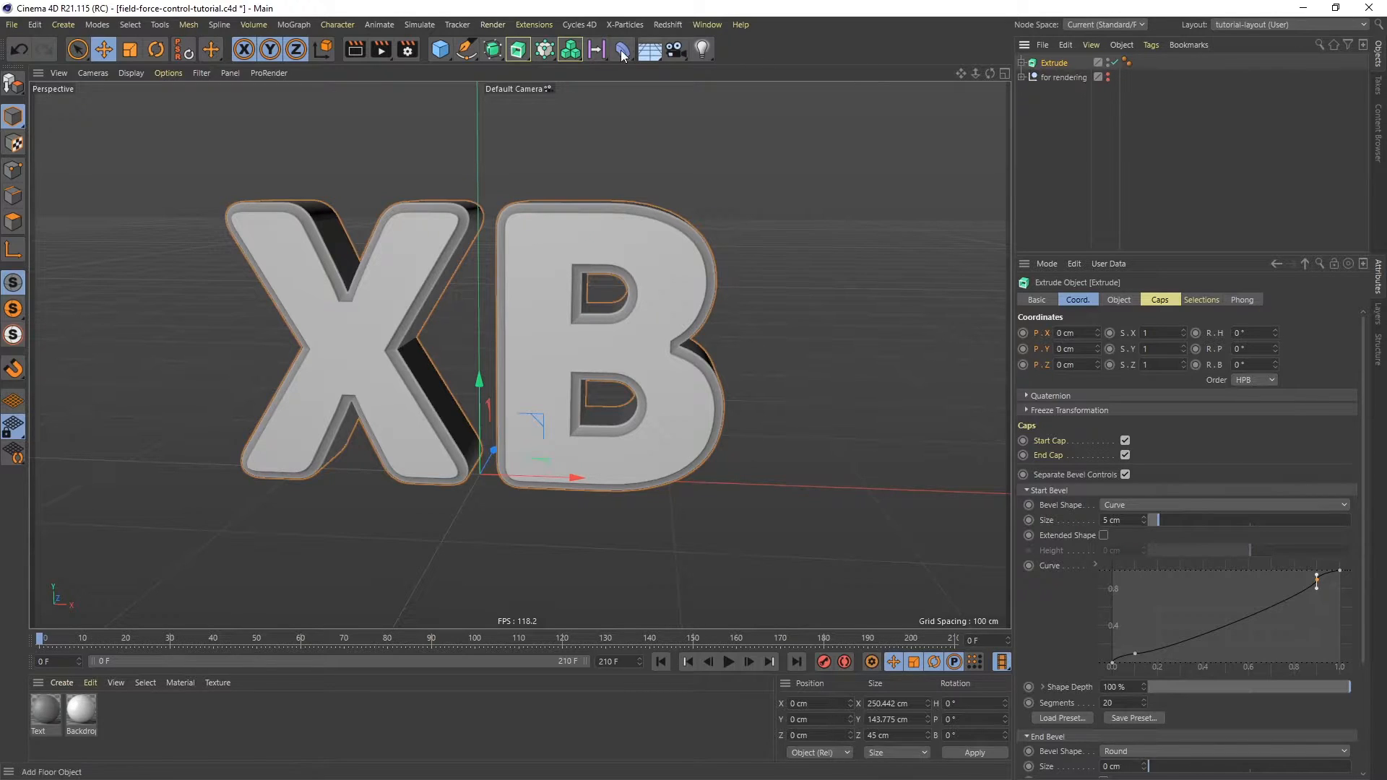
{"action": "left_click", "coordinate": [547, 56]}
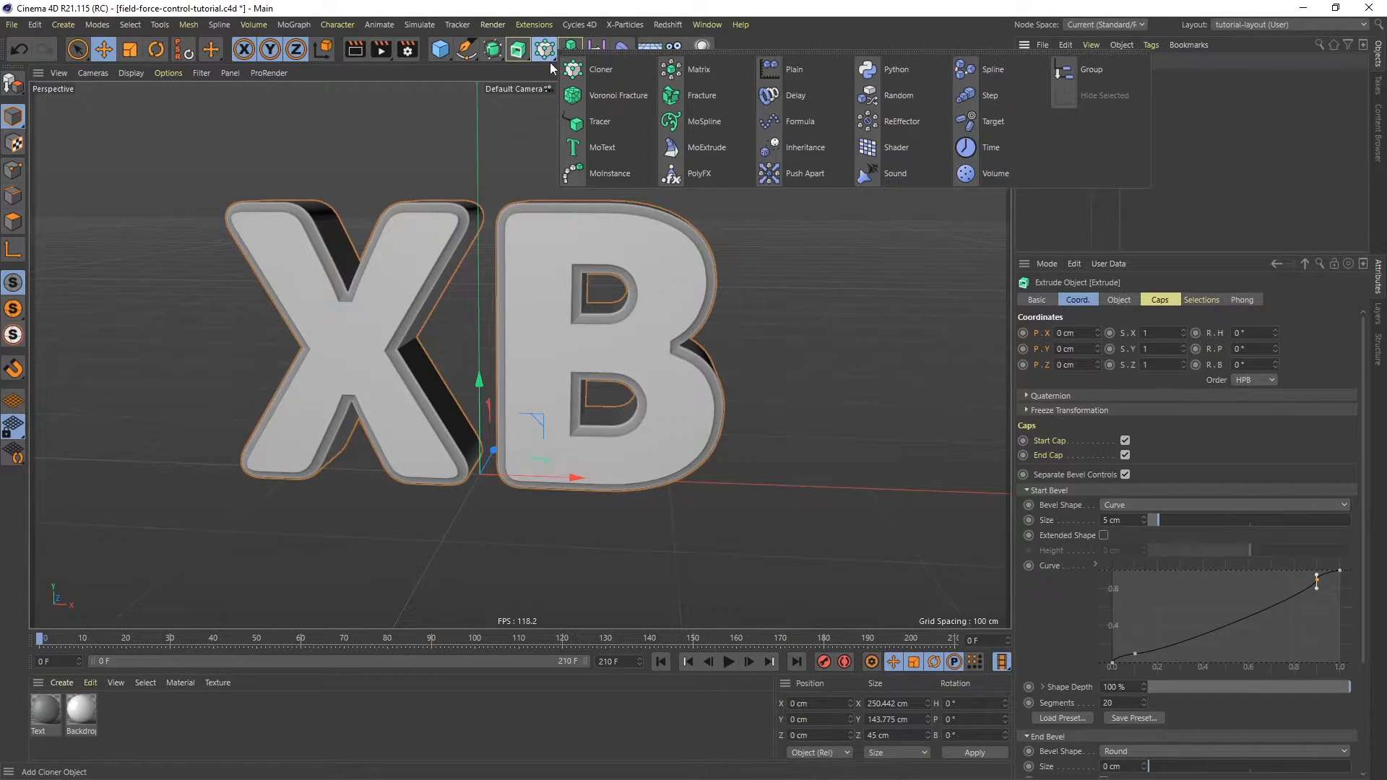
{"action": "left_click", "coordinate": [701, 72]}
{"action": "left_click_drag", "start_coordinate": [1053, 63], "coordinate": [1070, 122]}
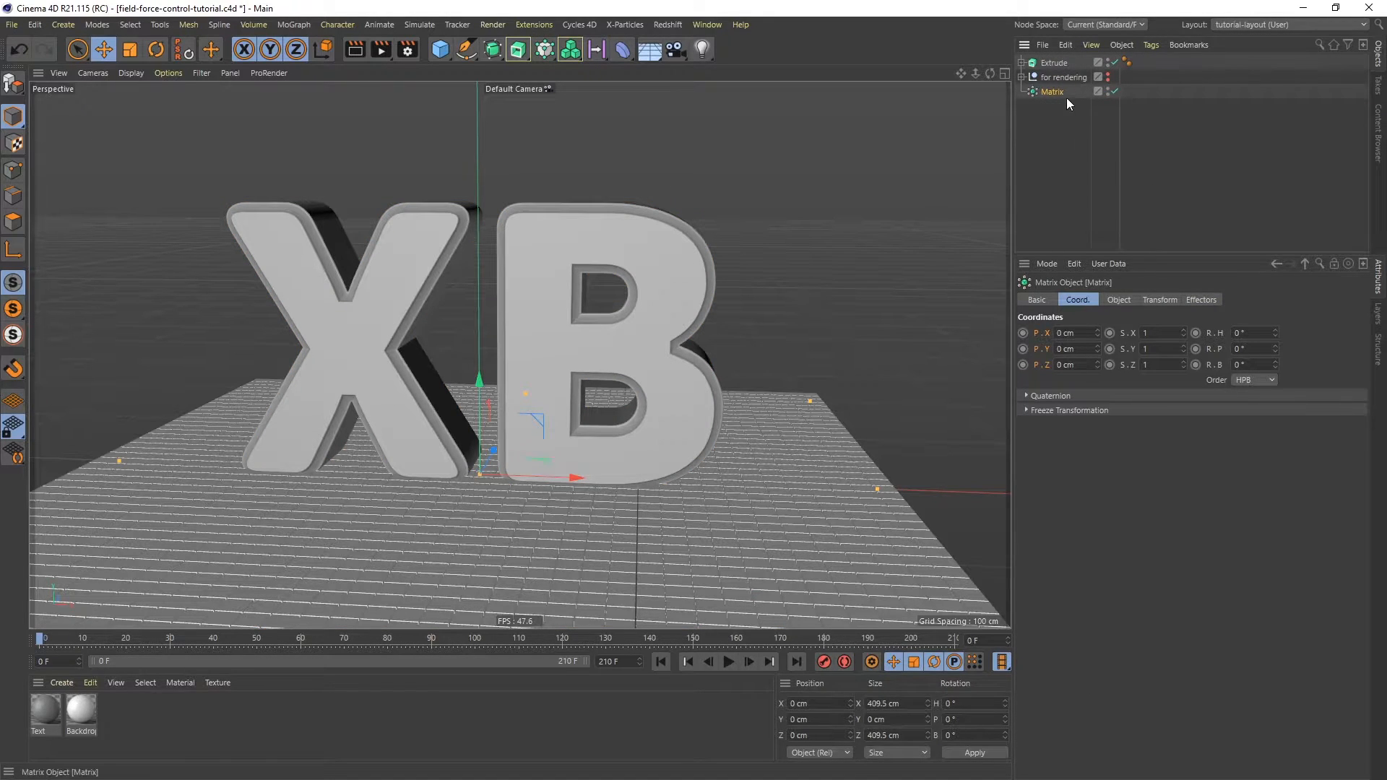
- Switch the Matrix object's mode to Object
{"action": "left_click", "coordinate": [1119, 300]}
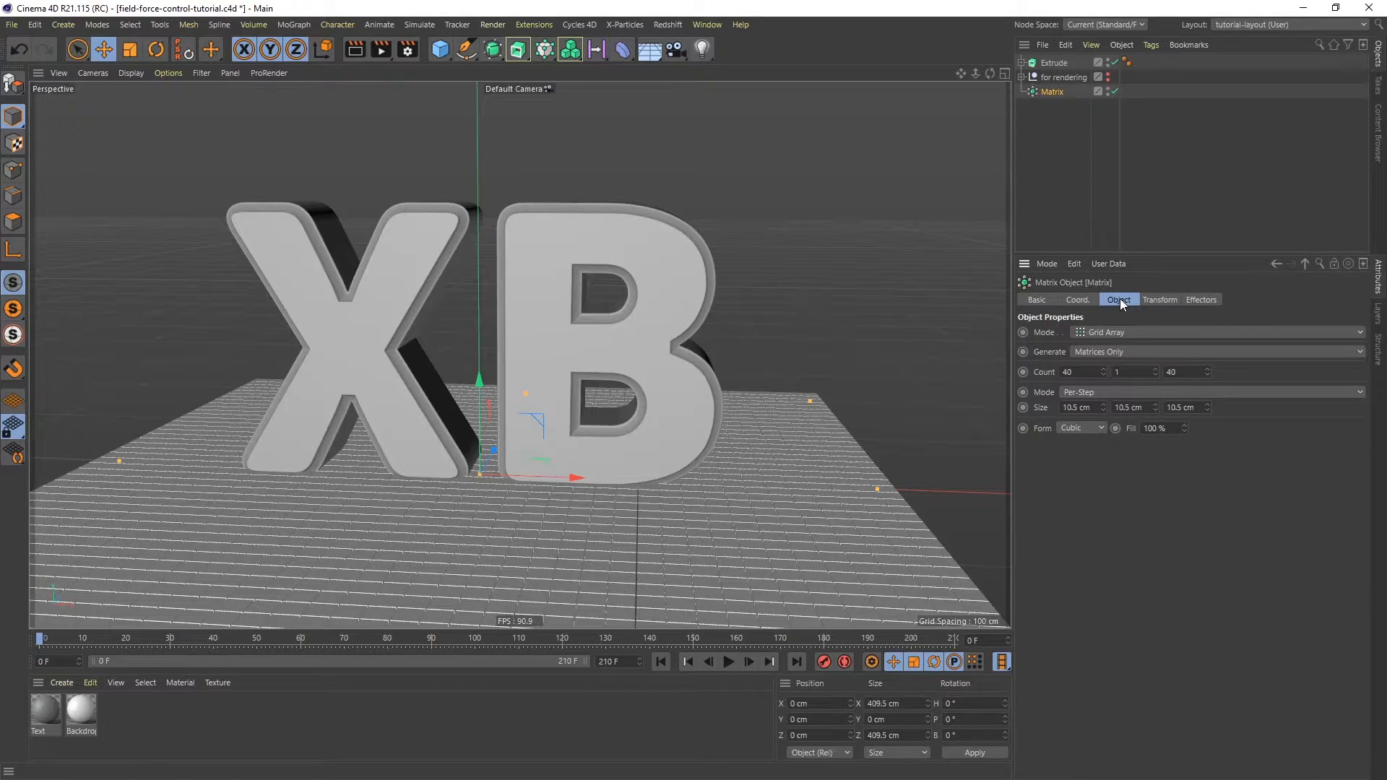
{"action": "left_click", "coordinate": [1099, 333]}
{"action": "left_click", "coordinate": [1104, 342]}
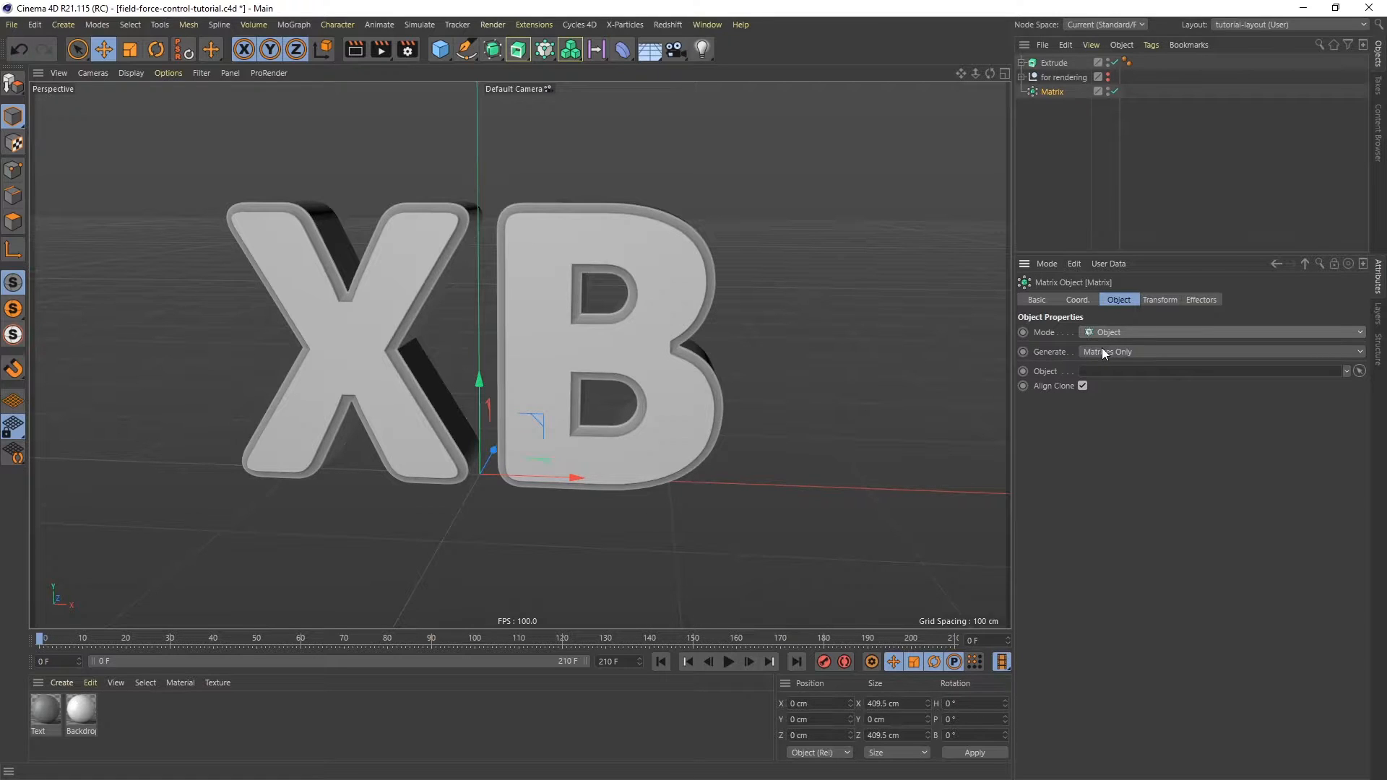
- Link the Extrude as the Matrix's source object and set it to generate Thinking Particles
{"action": "left_click_drag", "start_coordinate": [1055, 62], "coordinate": [1110, 371]}
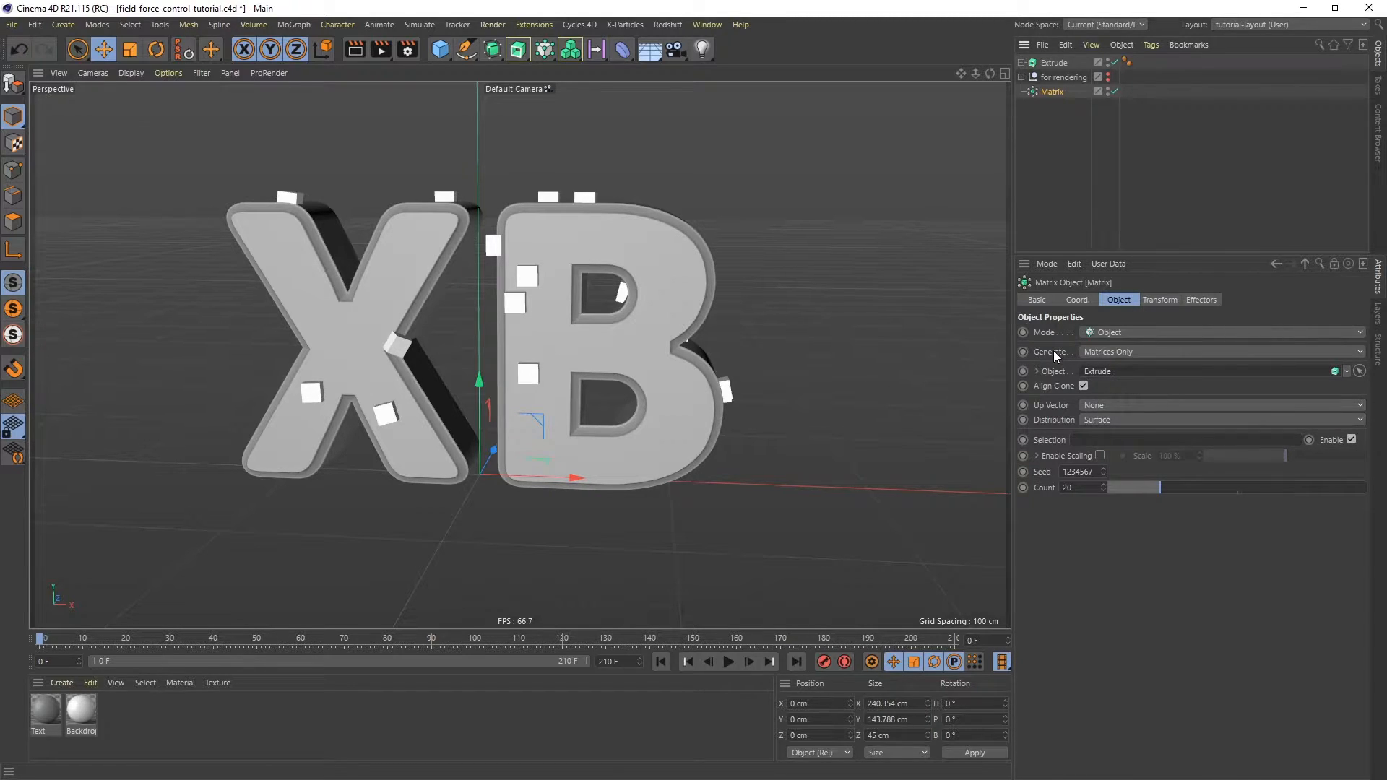
{"action": "left_click", "coordinate": [1131, 352]}
{"action": "left_click", "coordinate": [1127, 371]}
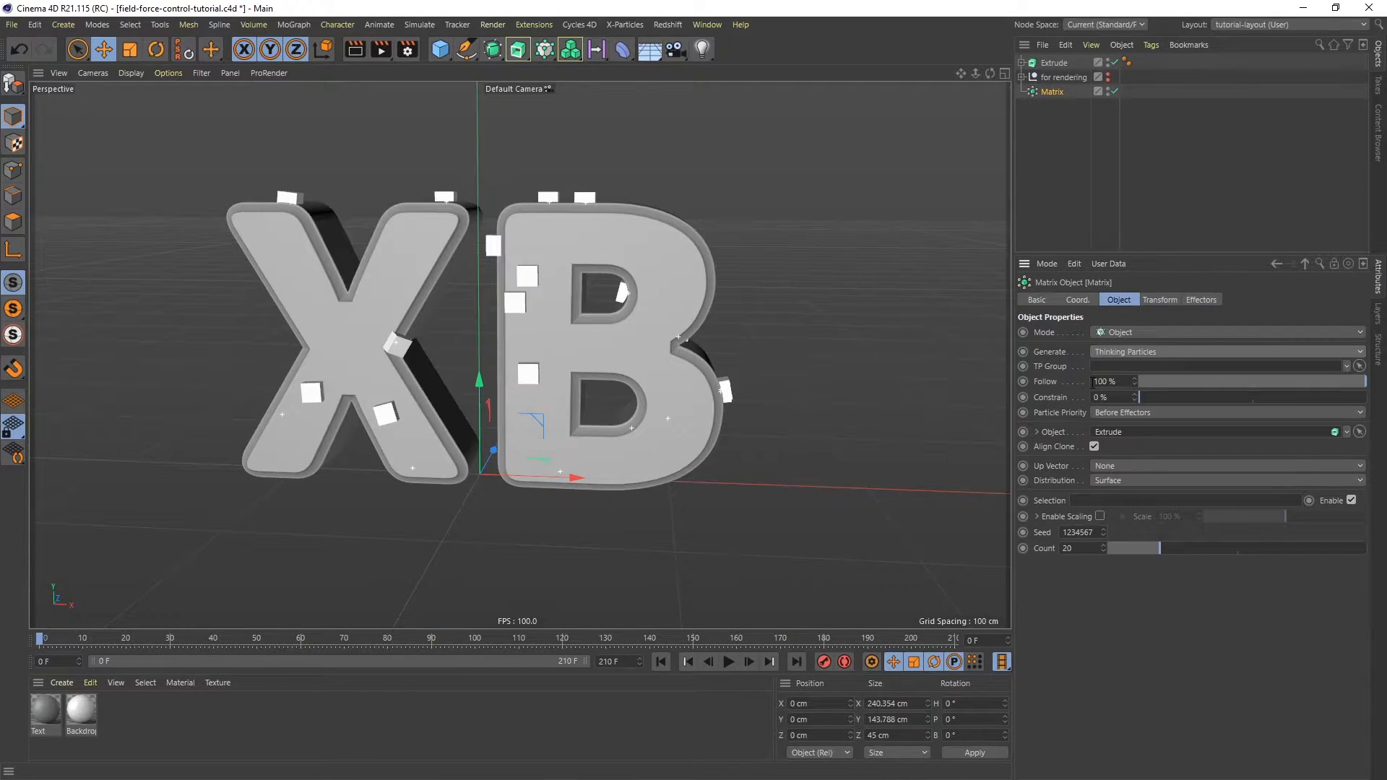
- Set the Matrix's particle count to 6000
{"action": "double_click", "coordinate": [1068, 548]}
{"action": "type", "text": "6000"}
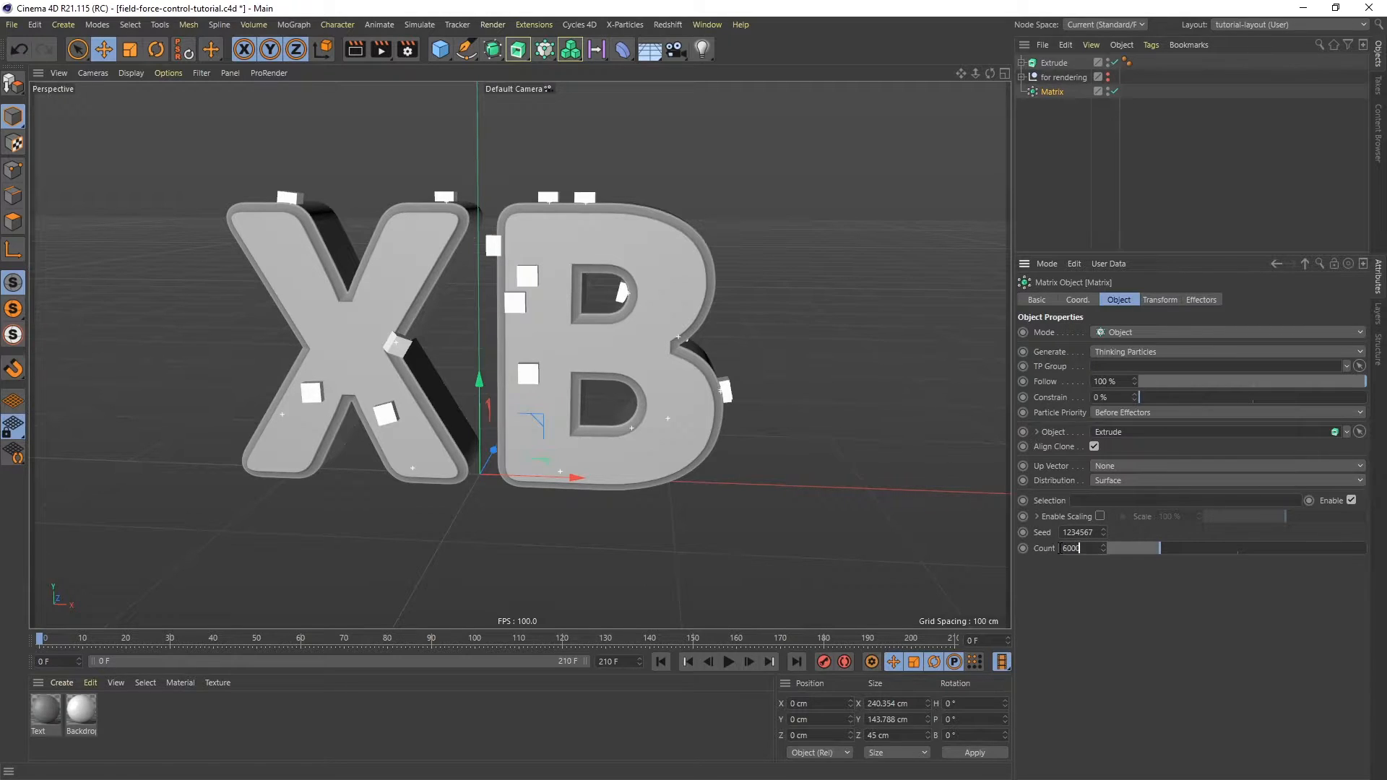
{"action": "key", "text": "Return"}
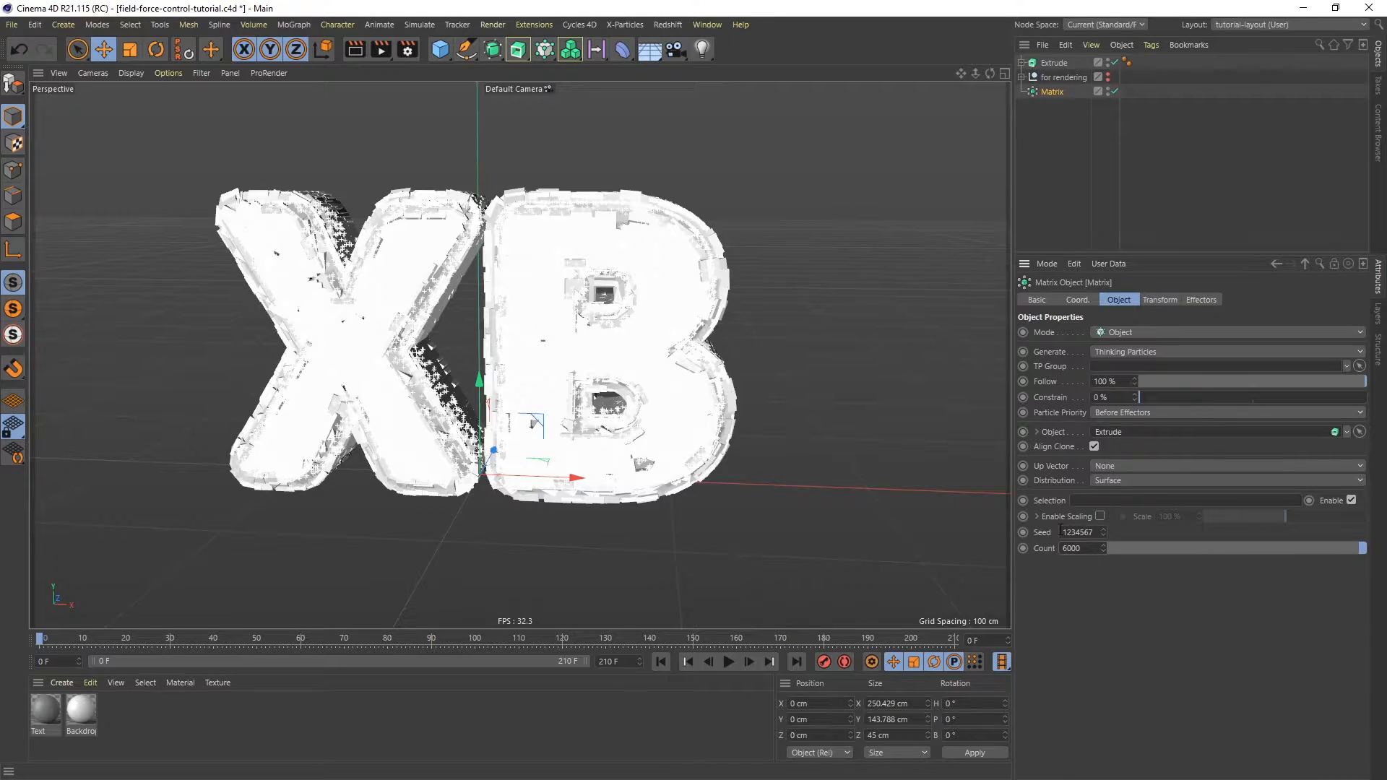
{"action": "left_click", "coordinate": [1108, 88]}
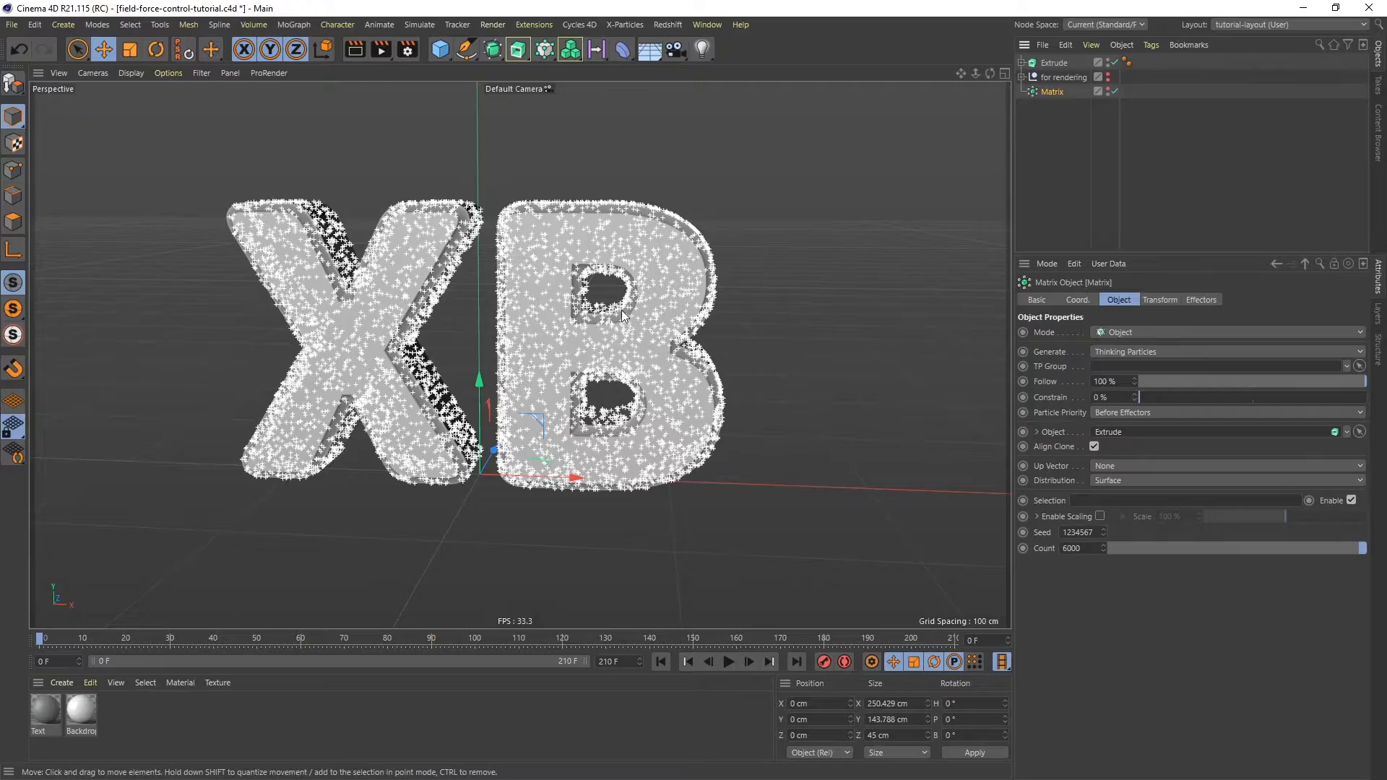
{"action": "mouse_move", "coordinate": [596, 311]}
{"action": "left_mouse_down", "text": "alt"}
{"action": "mouse_move", "coordinate": [520, 292]}
{"action": "mouse_move", "coordinate": [430, 367]}
{"action": "mouse_move", "coordinate": [553, 349]}
{"action": "mouse_move", "coordinate": [610, 298]}
{"action": "left_mouse_up", "text": "alt"}
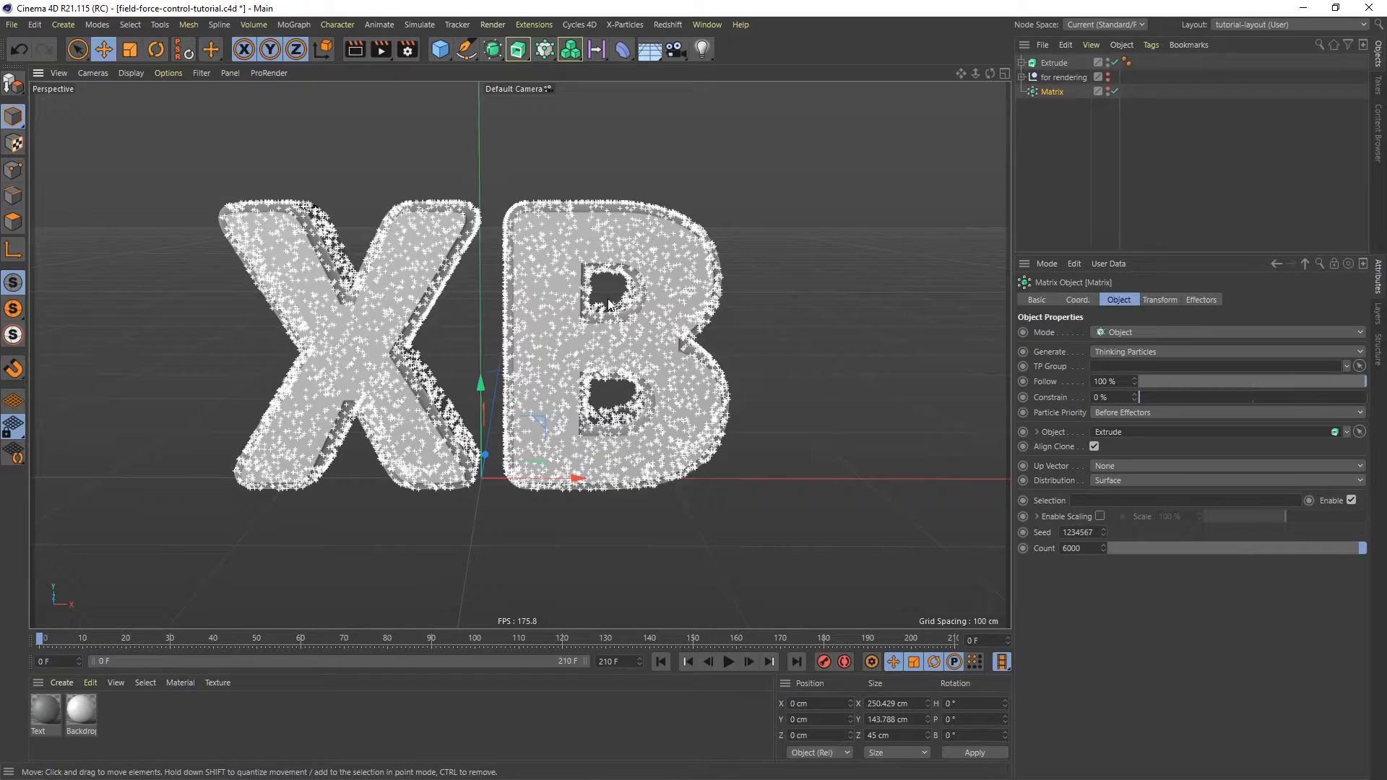
- Add a Volume Builder and put the Extrude into its object list
{"action": "left_click", "coordinate": [571, 54]}
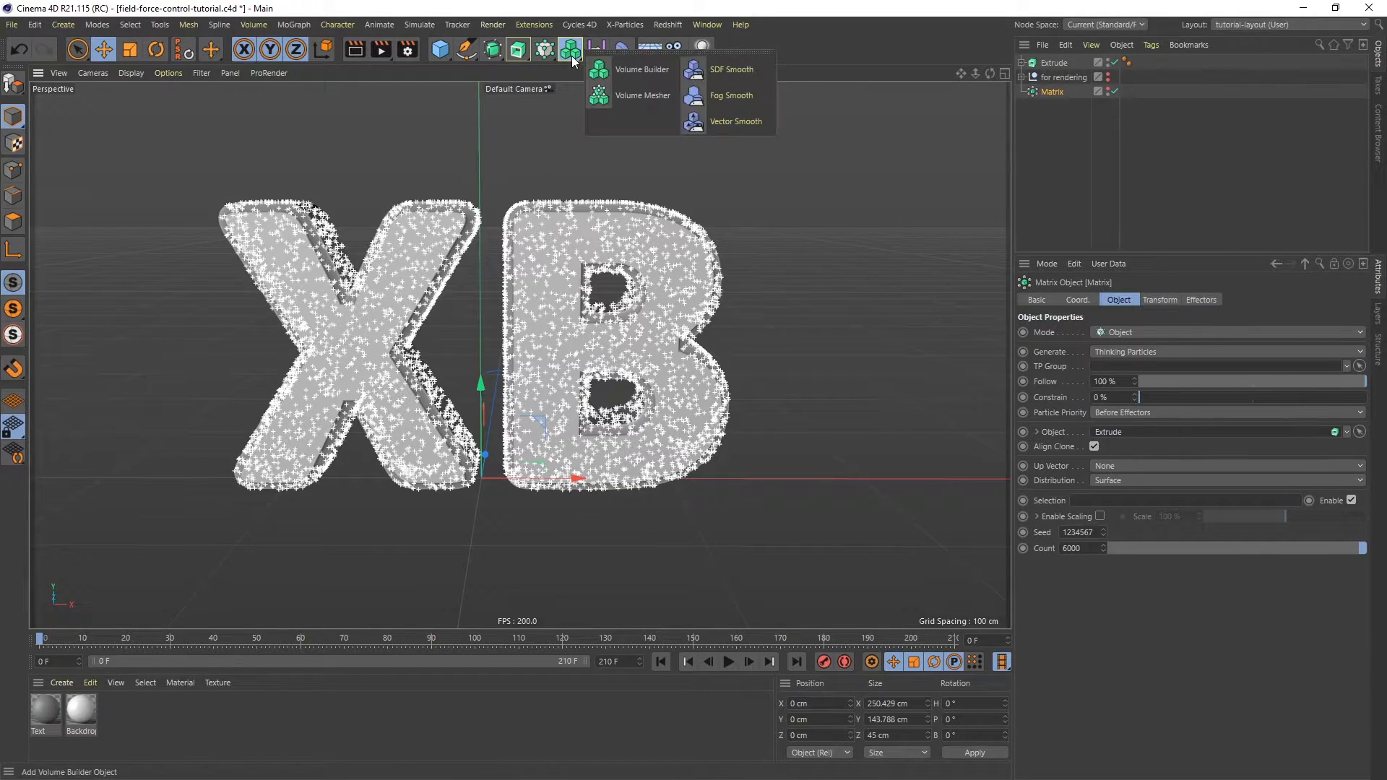
{"action": "left_click", "coordinate": [621, 71]}
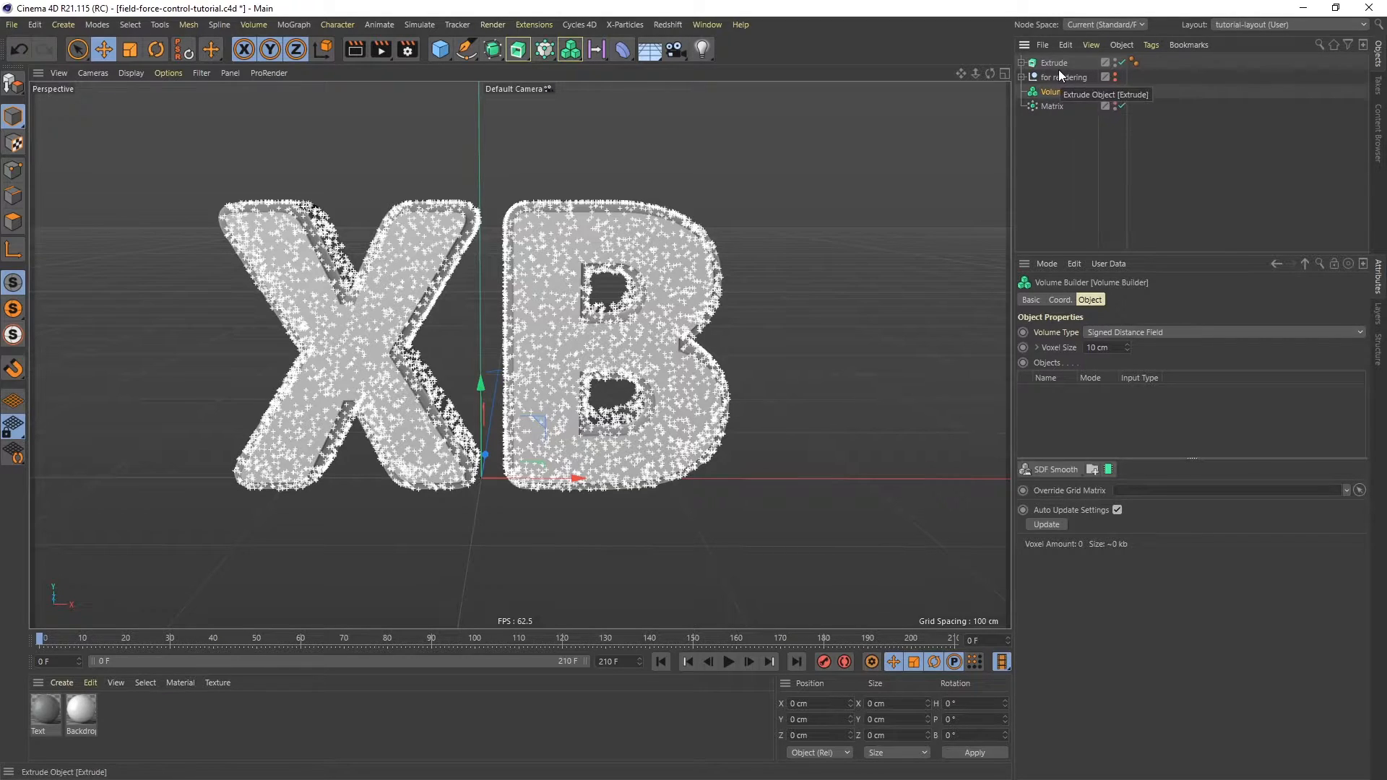
{"action": "left_click_drag", "start_coordinate": [1056, 63], "coordinate": [1065, 420]}
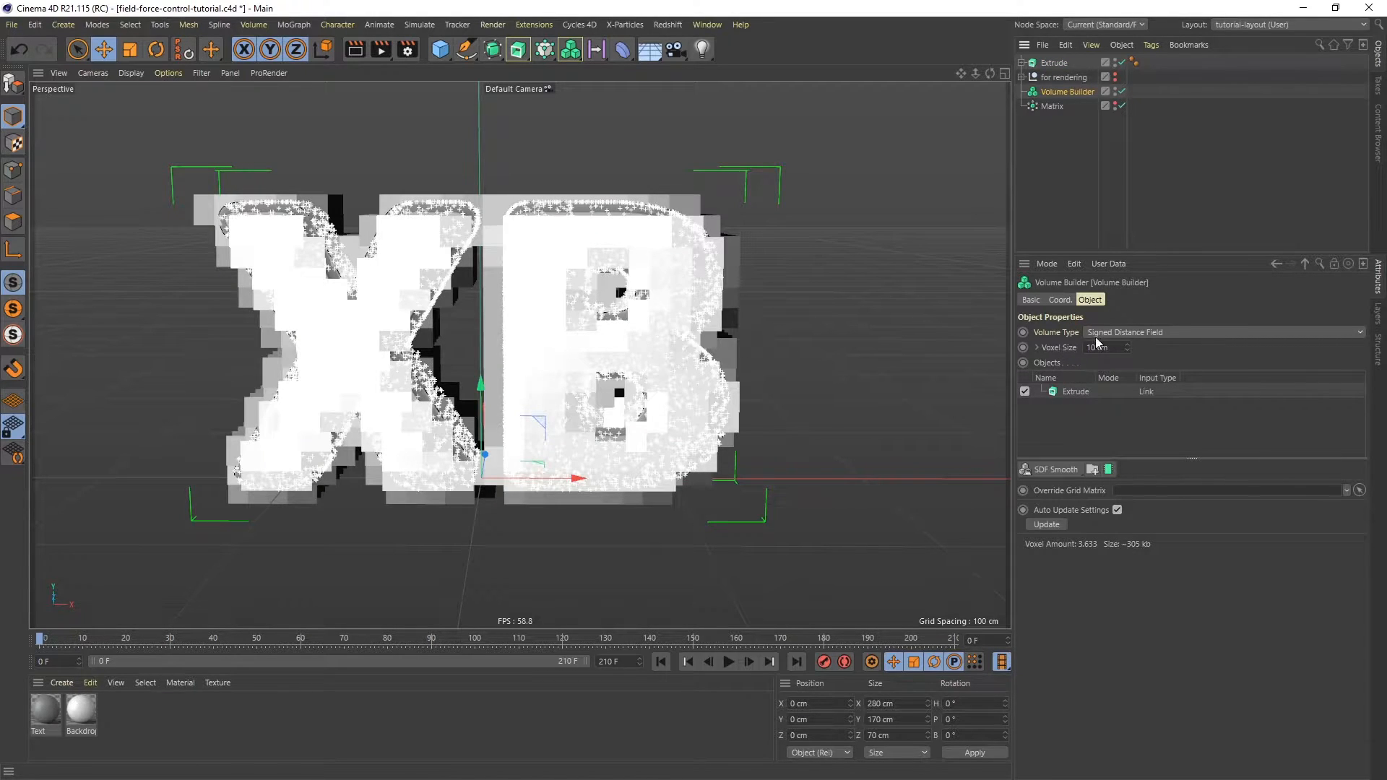
- Set the Volume Builder's volume type to Vector
{"action": "left_click", "coordinate": [1137, 331]}
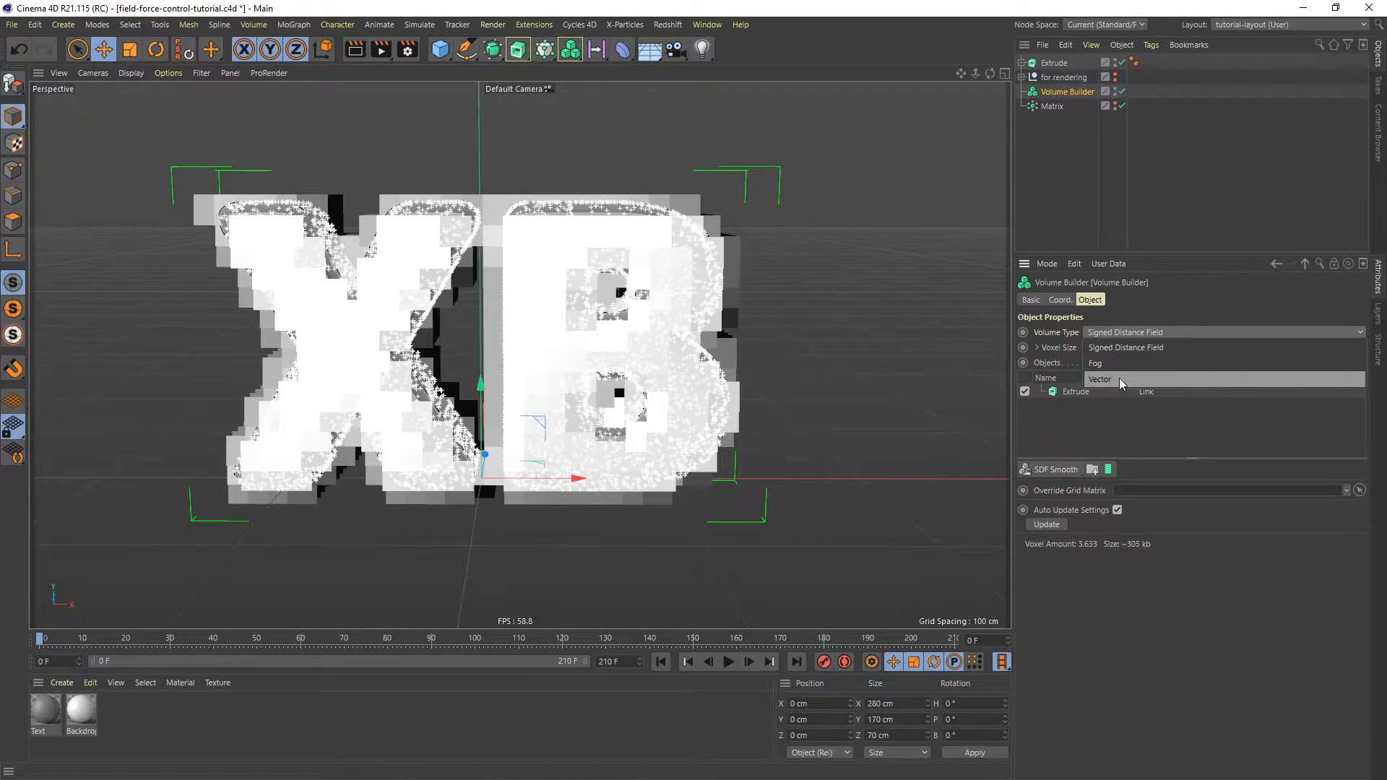
{"action": "left_click", "coordinate": [1120, 378]}
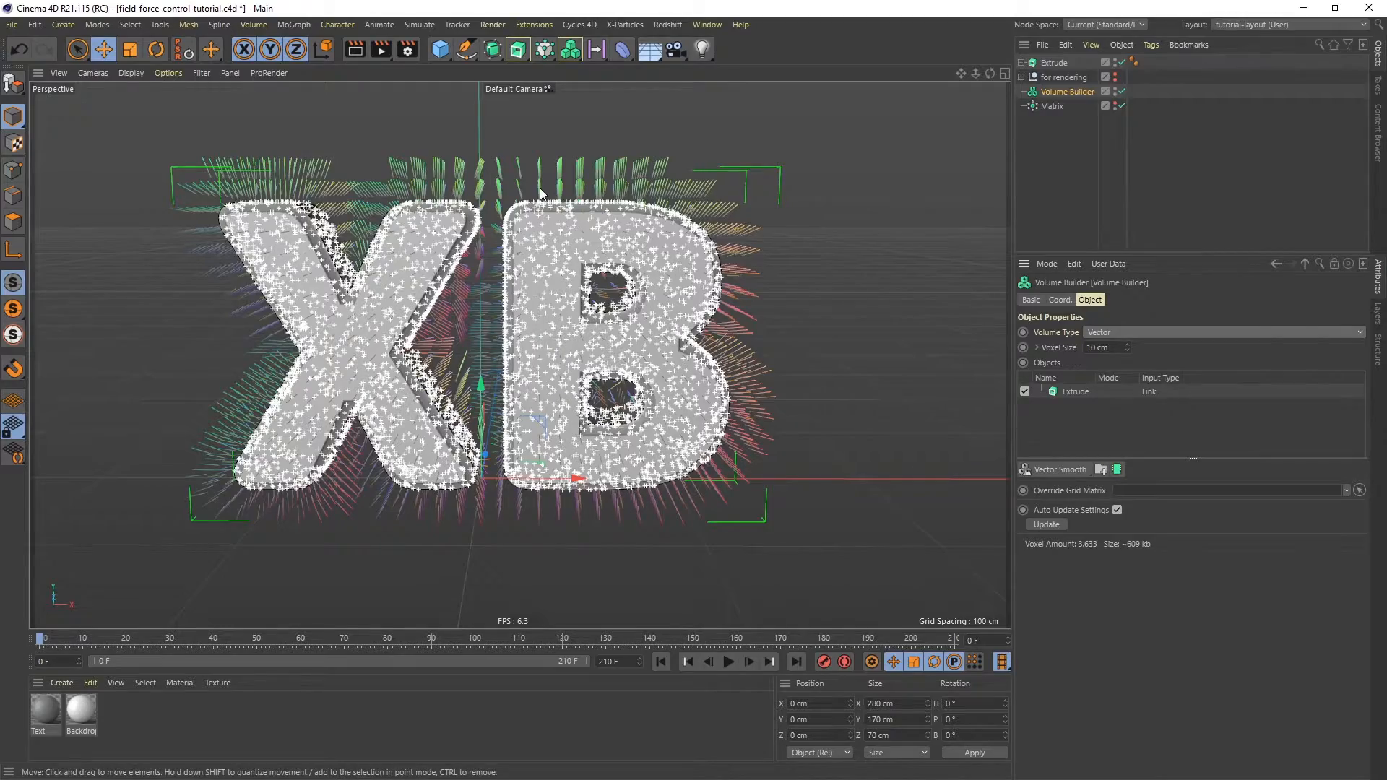
{"action": "left_click_drag", "start_coordinate": [594, 211], "coordinate": [535, 217], "text": "alt"}
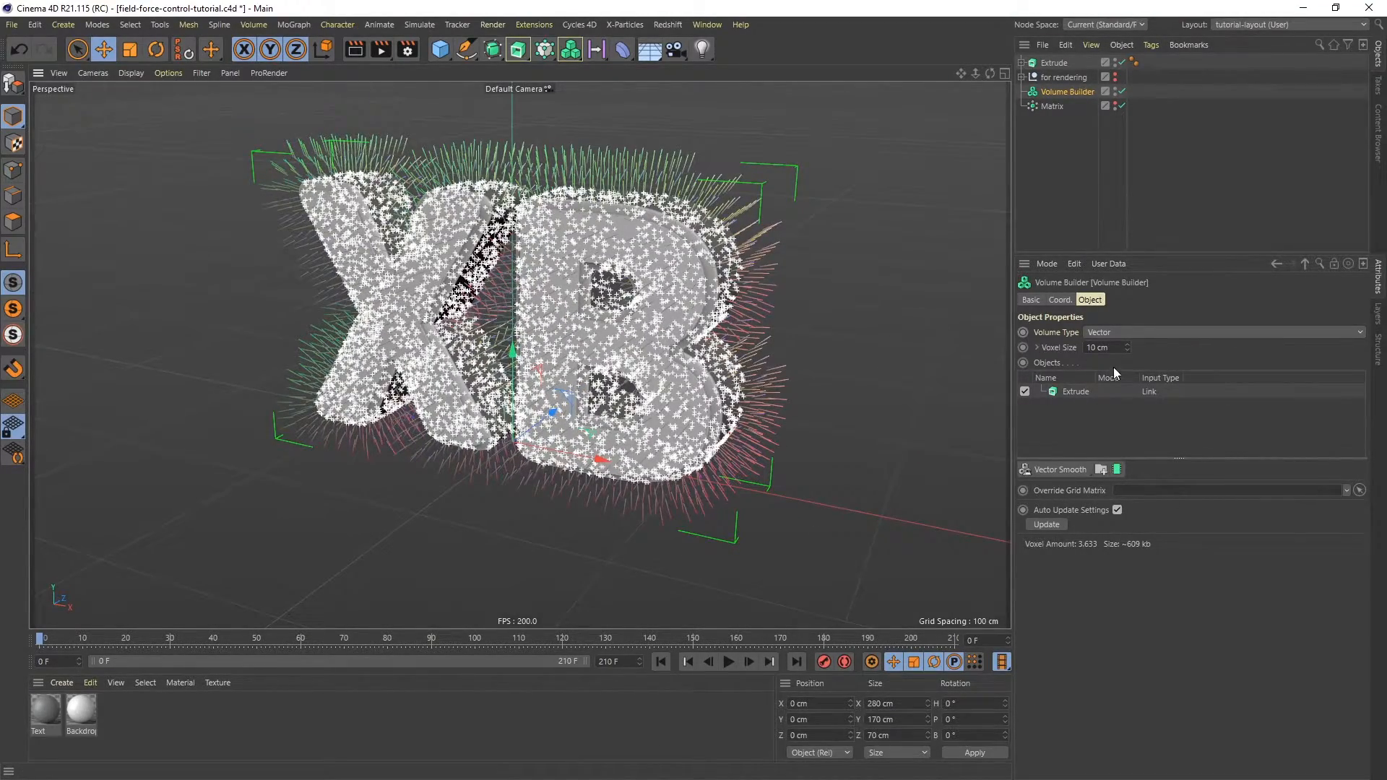
- Set the Volume Builder's voxel size to 0.5 cm
{"action": "left_click_drag", "start_coordinate": [1114, 347], "coordinate": [1061, 347]}
{"action": "type", "text": "6"}
{"action": "type", "text": ".5"}
{"action": "key", "text": "Return"}
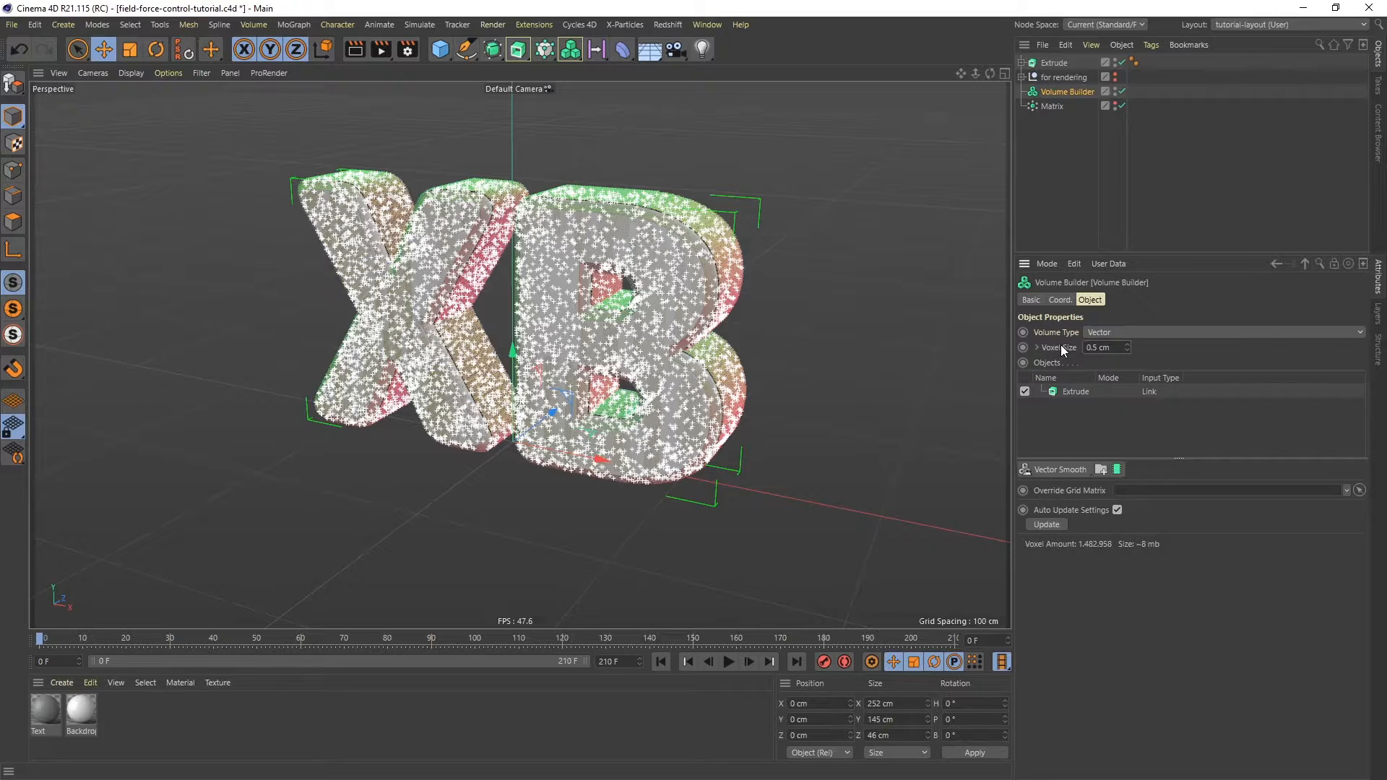
{"action": "left_click_drag", "start_coordinate": [643, 291], "coordinate": [681, 253], "text": "alt"}
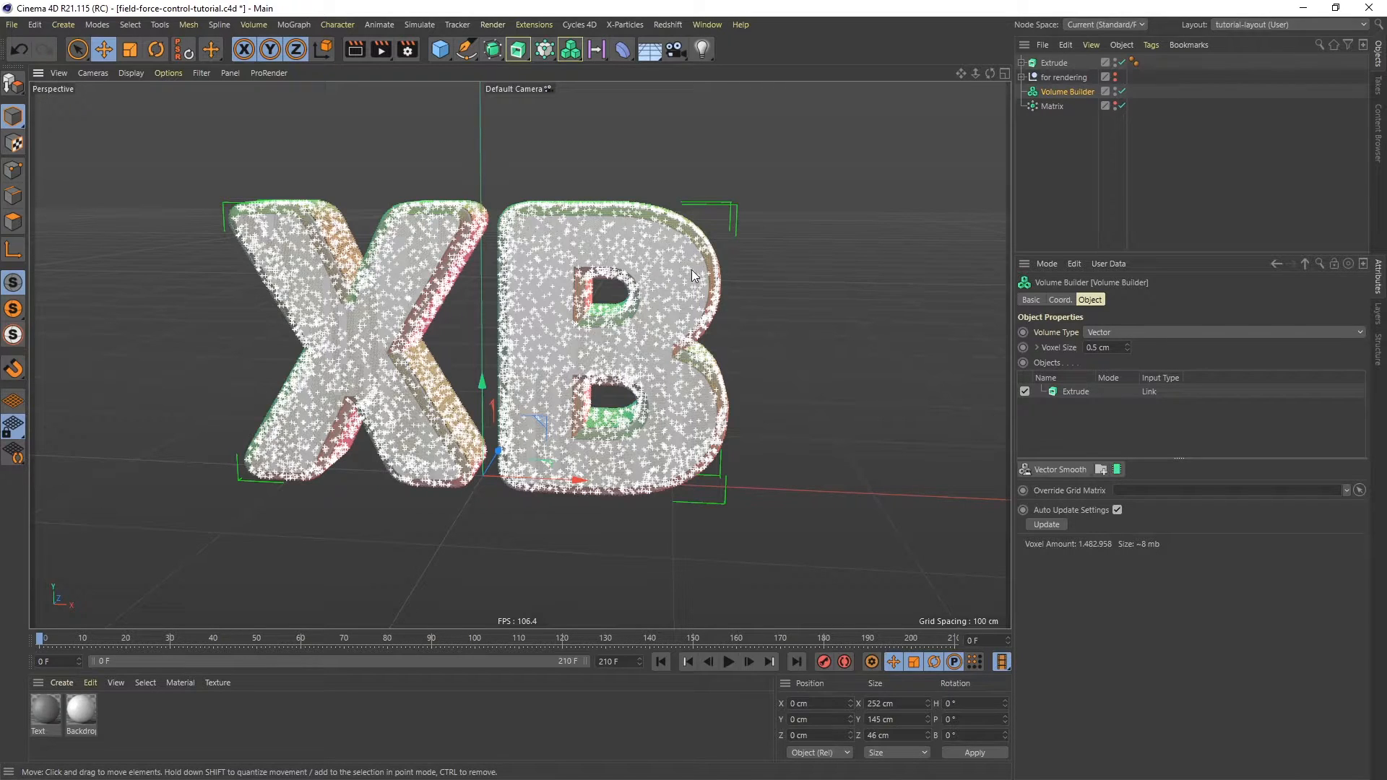
- Add a Field Force object and move it to the bottom of the object list
{"action": "left_click", "coordinate": [418, 25]}
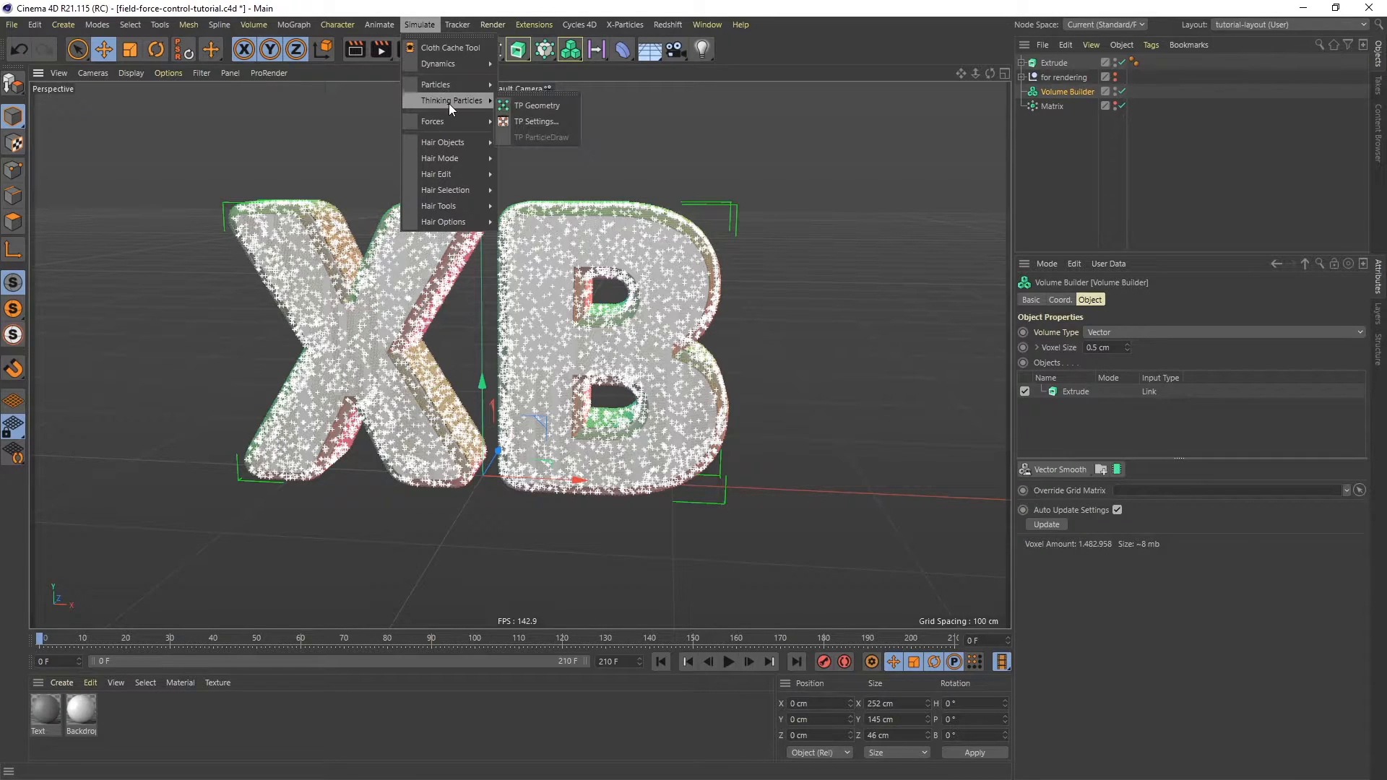
{"action": "mouse_move", "coordinate": [449, 124]}
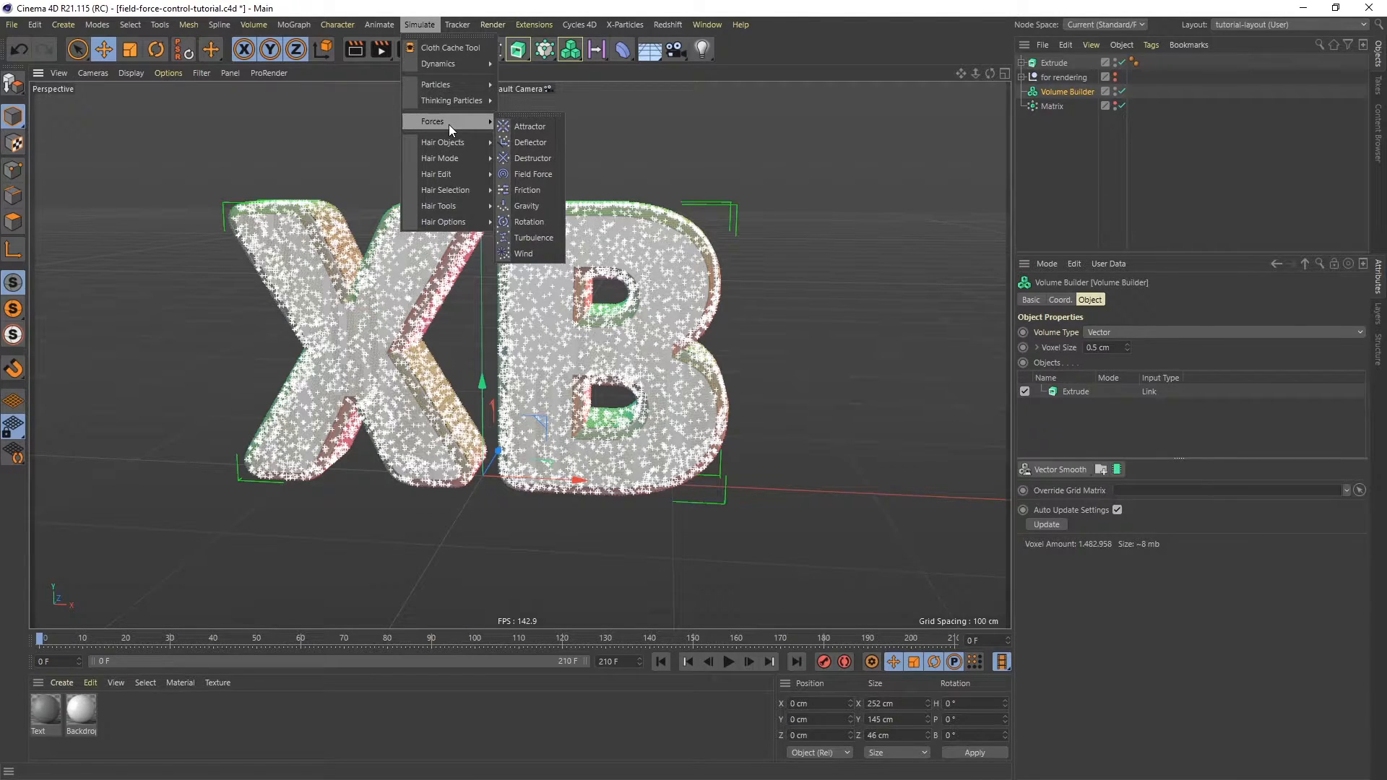
{"action": "left_click", "coordinate": [528, 173]}
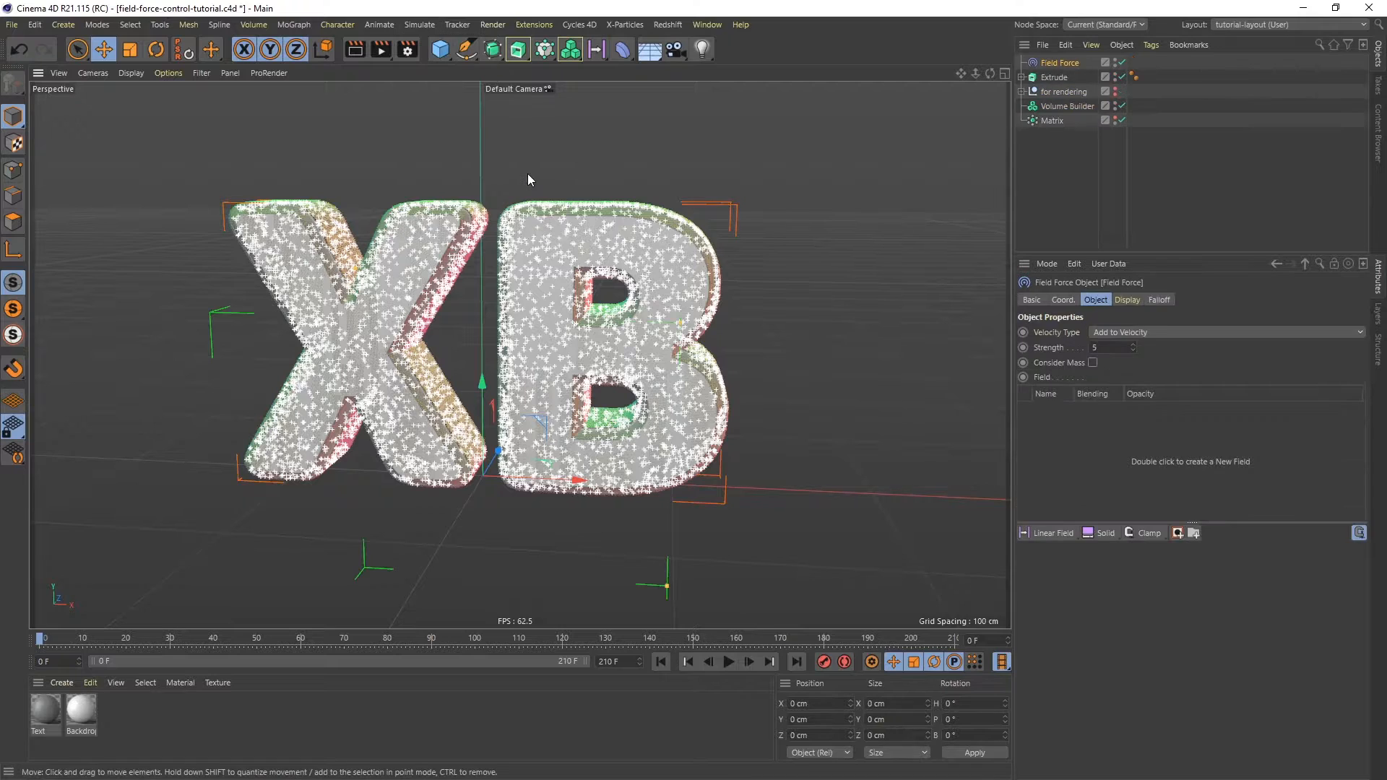
{"action": "left_click_drag", "start_coordinate": [1060, 63], "coordinate": [1063, 144]}
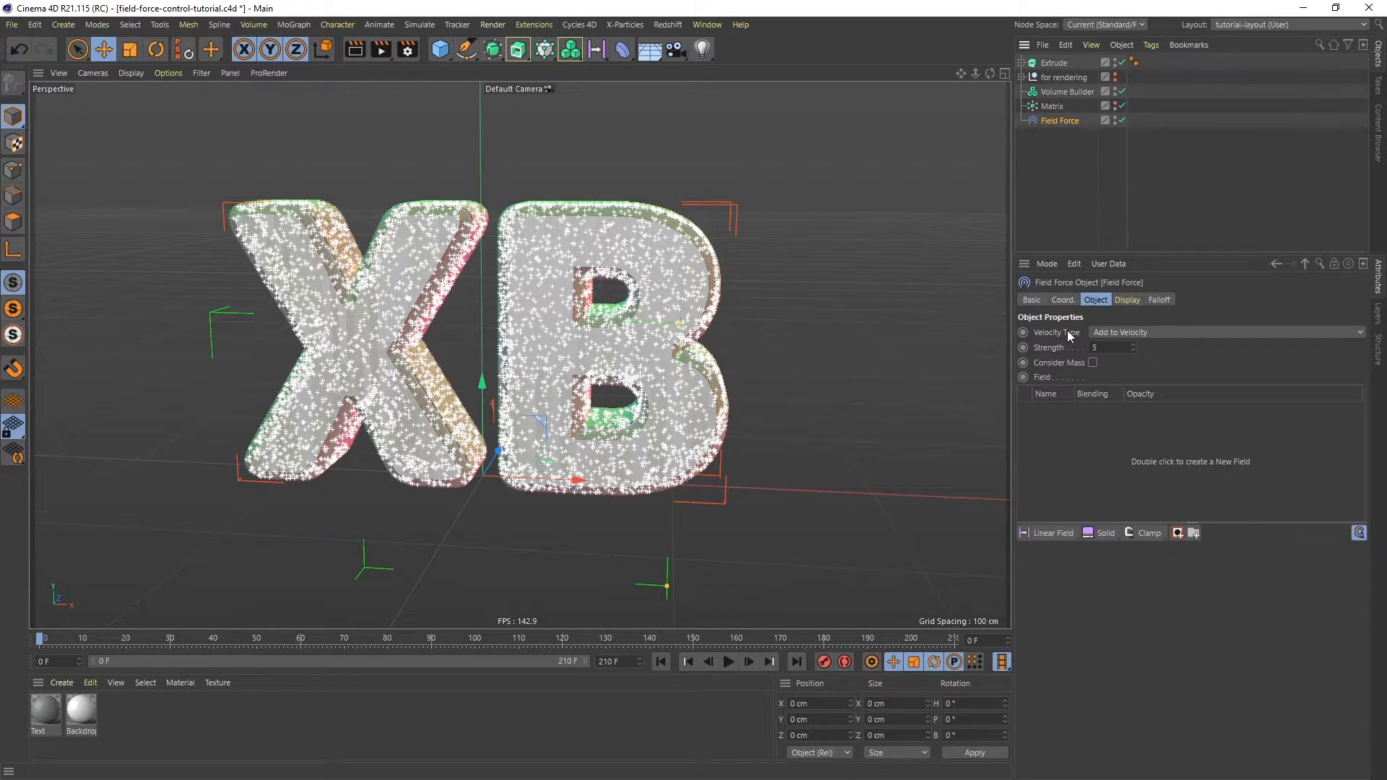
- Set the Field Force's velocity type to Set Absolute Velocity and its strength to 300
{"action": "left_click", "coordinate": [1150, 334]}
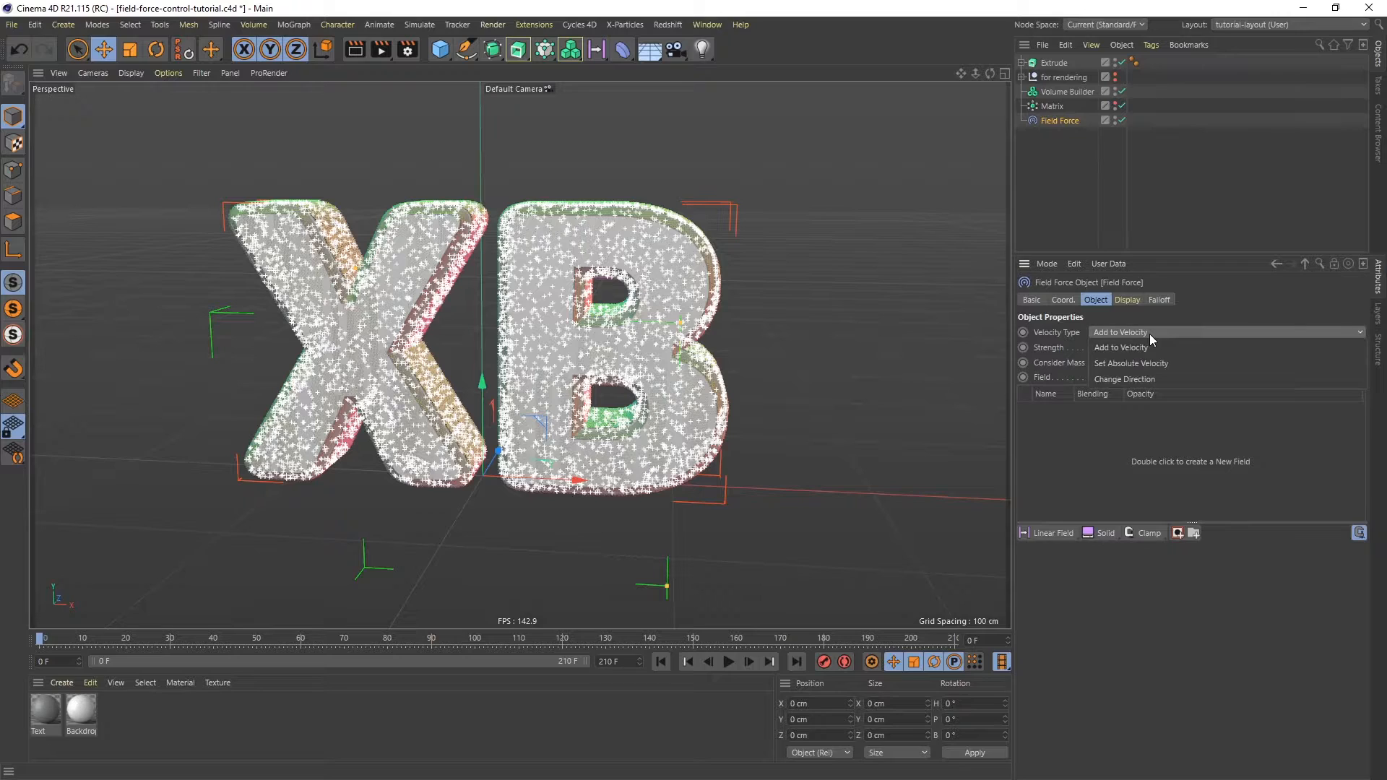
{"action": "left_click", "coordinate": [1150, 361]}
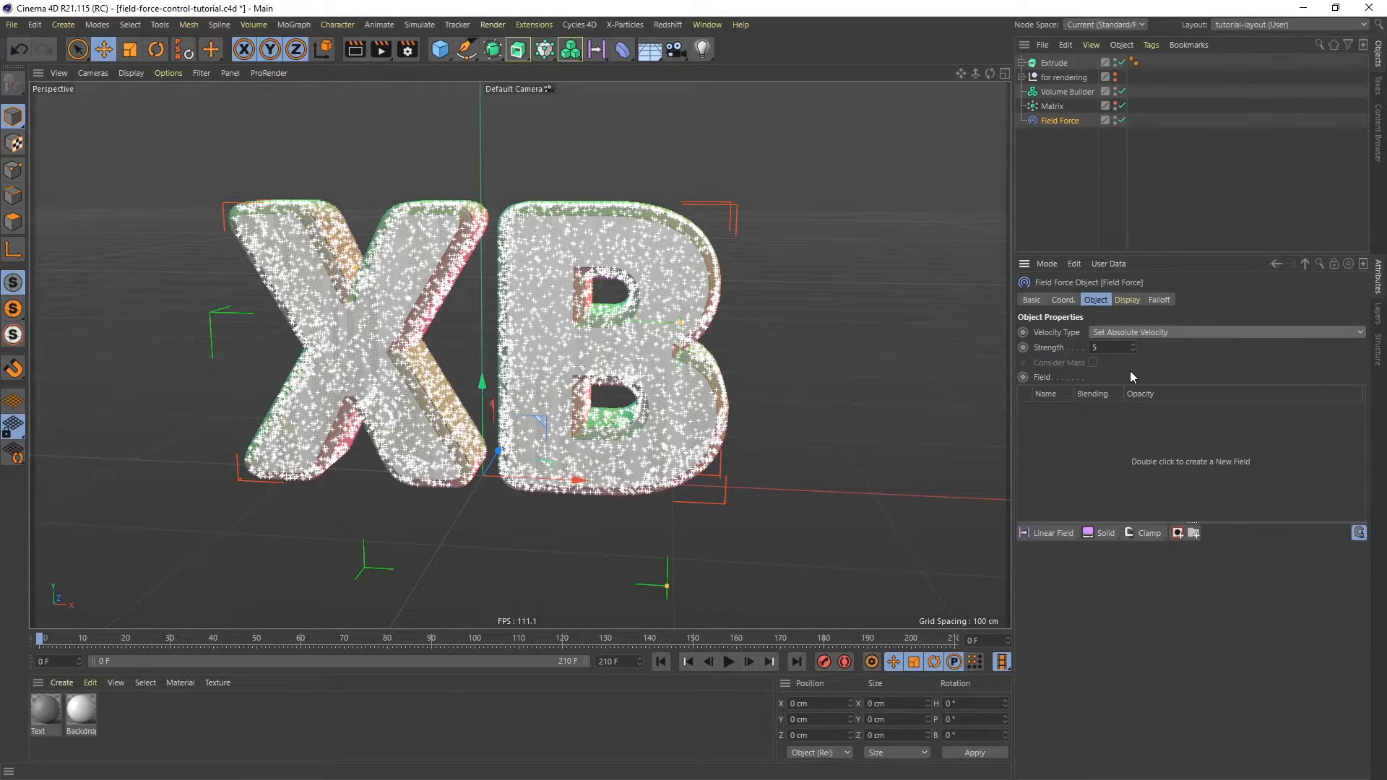
{"action": "left_click_drag", "start_coordinate": [1113, 348], "coordinate": [1060, 343]}
{"action": "type", "text": "300"}
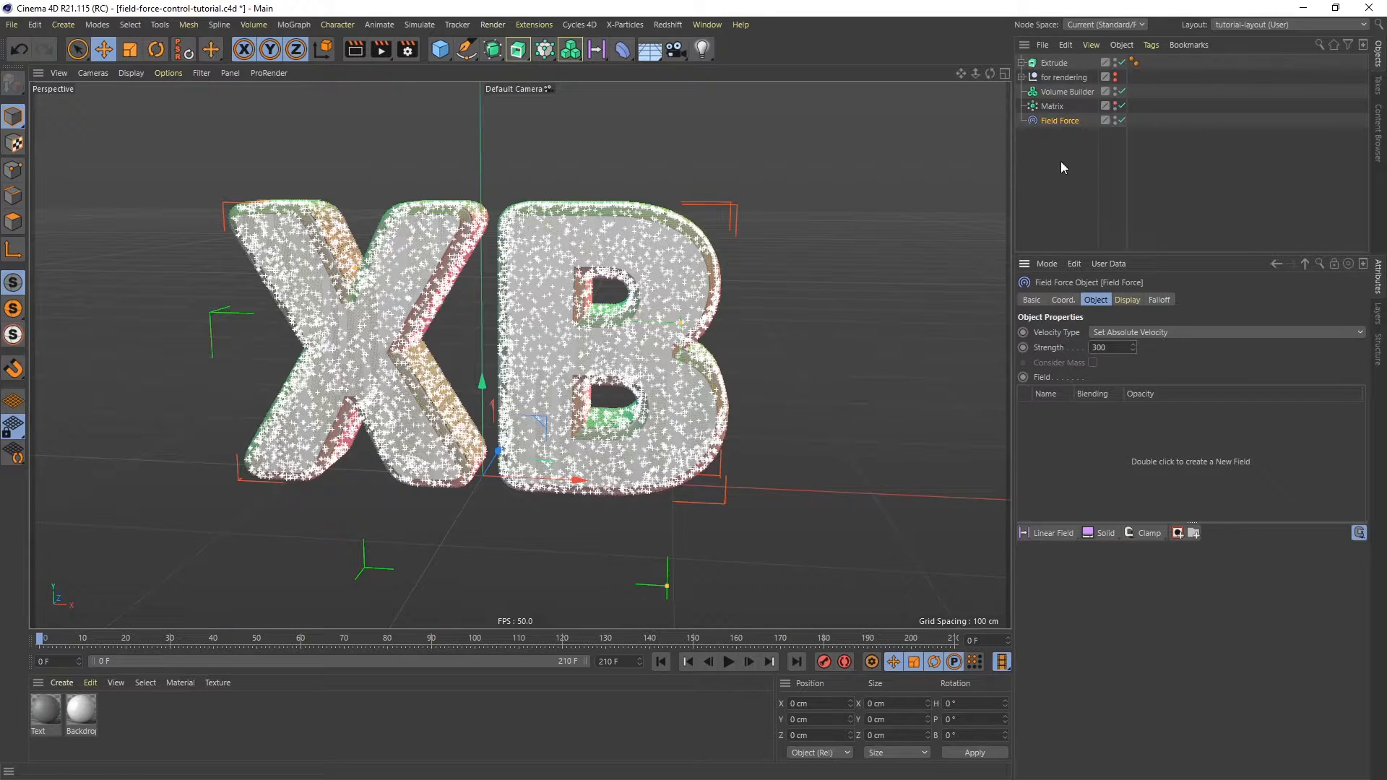
- Add the Volume Builder to the Field Force's field list as a Volume Object
{"action": "left_click_drag", "start_coordinate": [1064, 93], "coordinate": [1071, 439]}
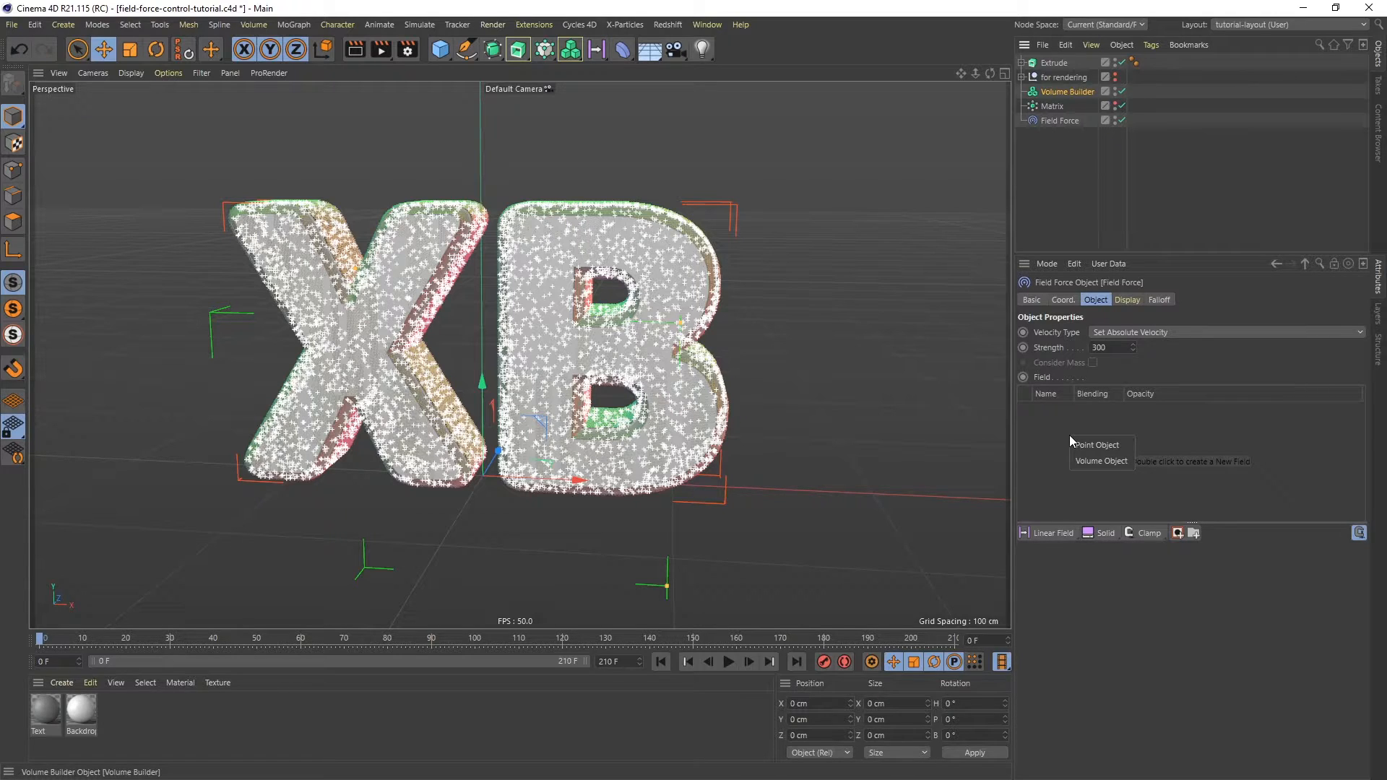
{"action": "left_click", "coordinate": [1097, 463]}
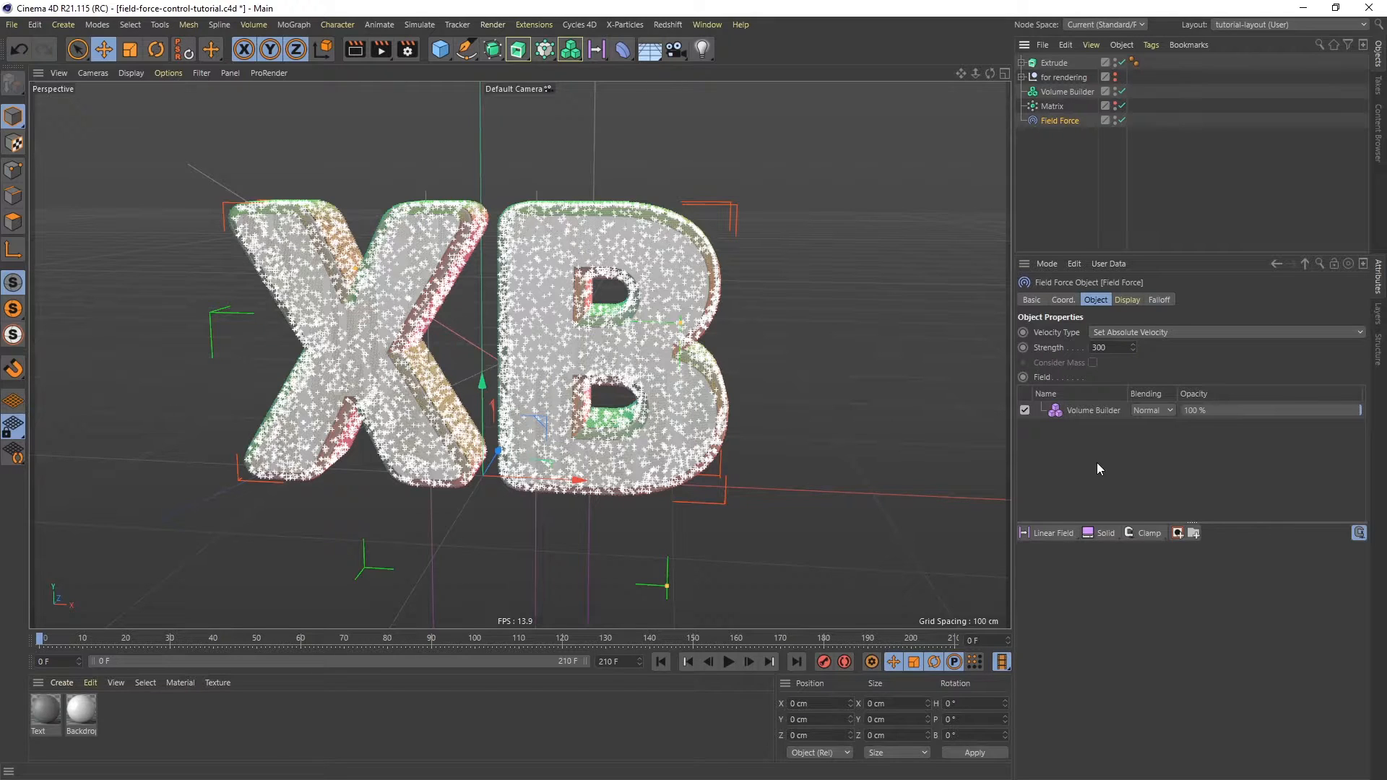
- Add a Null object and rename it expresso
{"action": "left_click", "coordinate": [440, 50]}
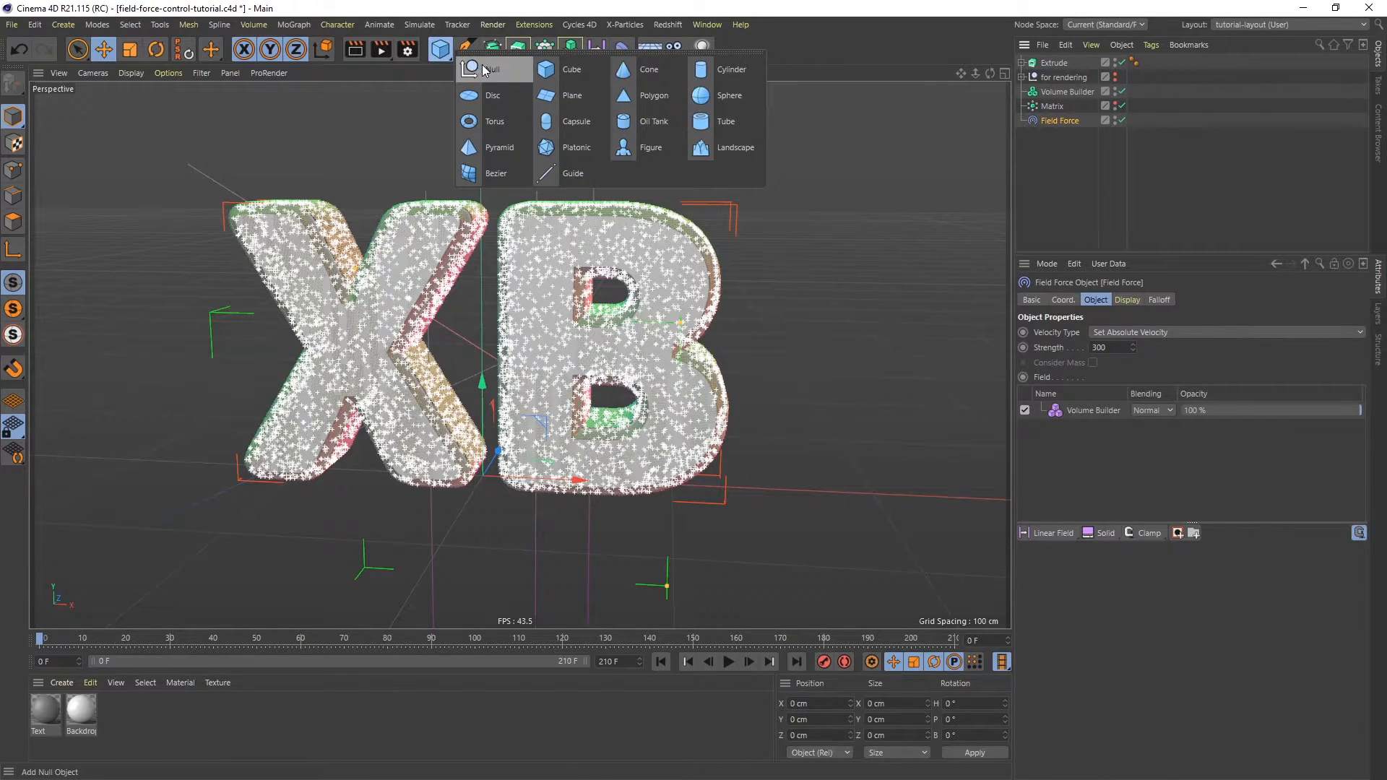
{"action": "left_click", "coordinate": [483, 69]}
{"action": "double_click", "coordinate": [1047, 63]}
{"action": "type", "text": "Expresso"}
{"action": "key", "text": "Return"}
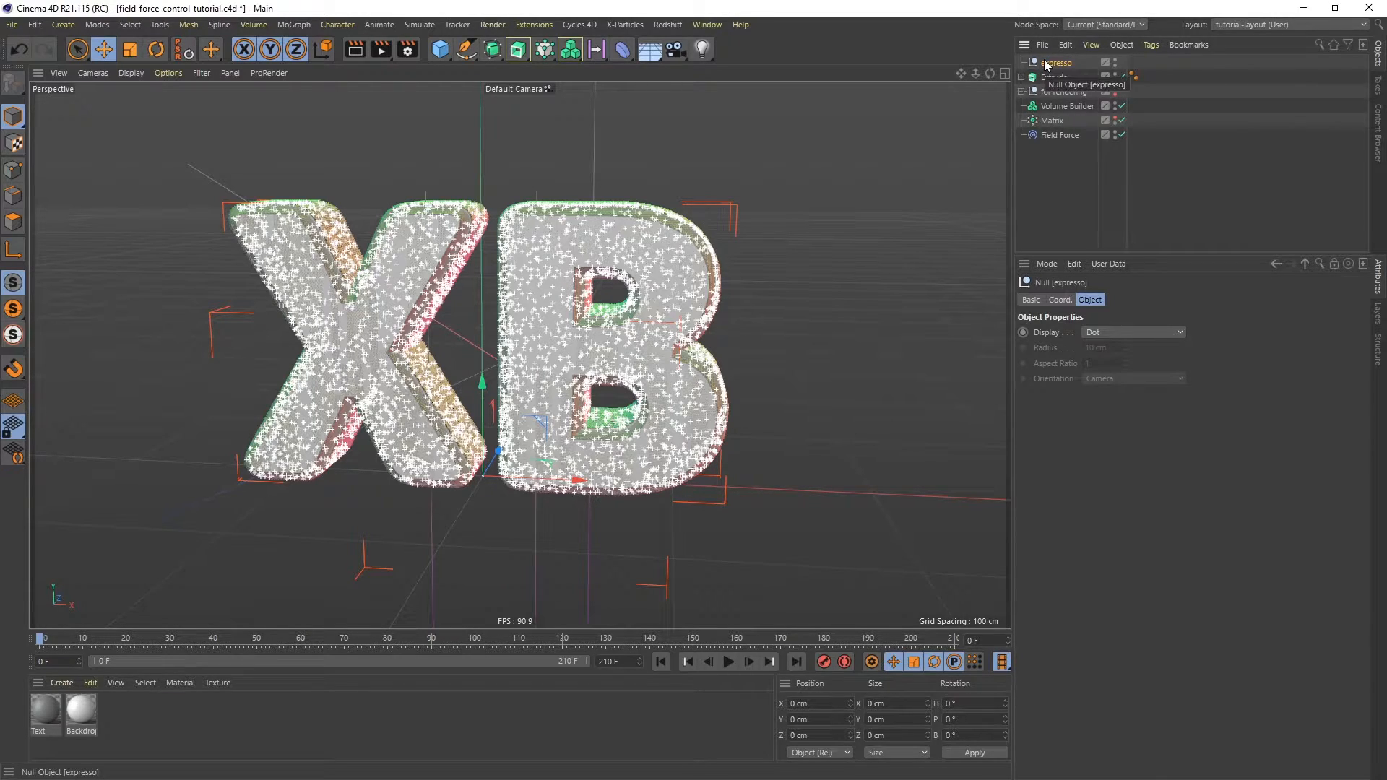
- Attach an XPresso tag to the expresso null and reposition the XPresso Editor window
{"action": "right_click", "coordinate": [1059, 63]}
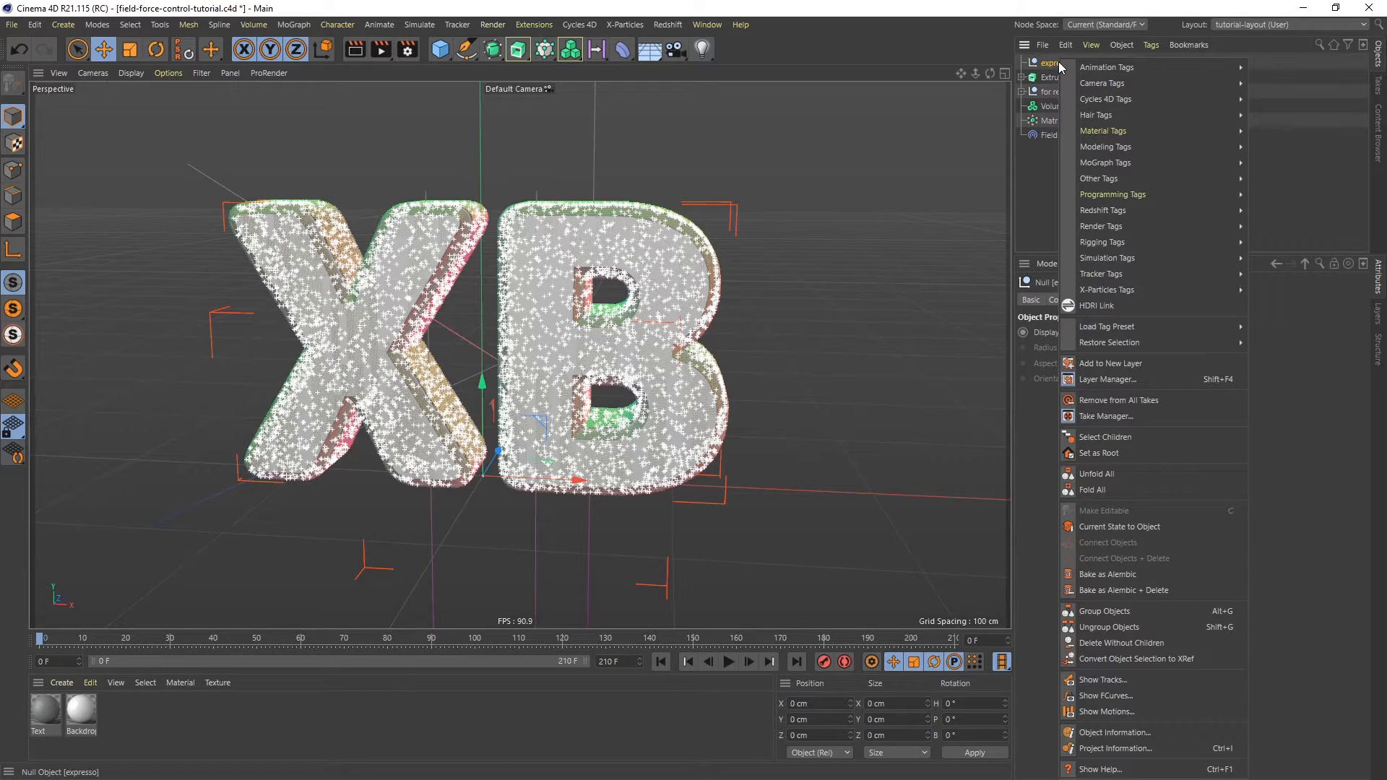
{"action": "mouse_move", "coordinate": [1127, 202]}
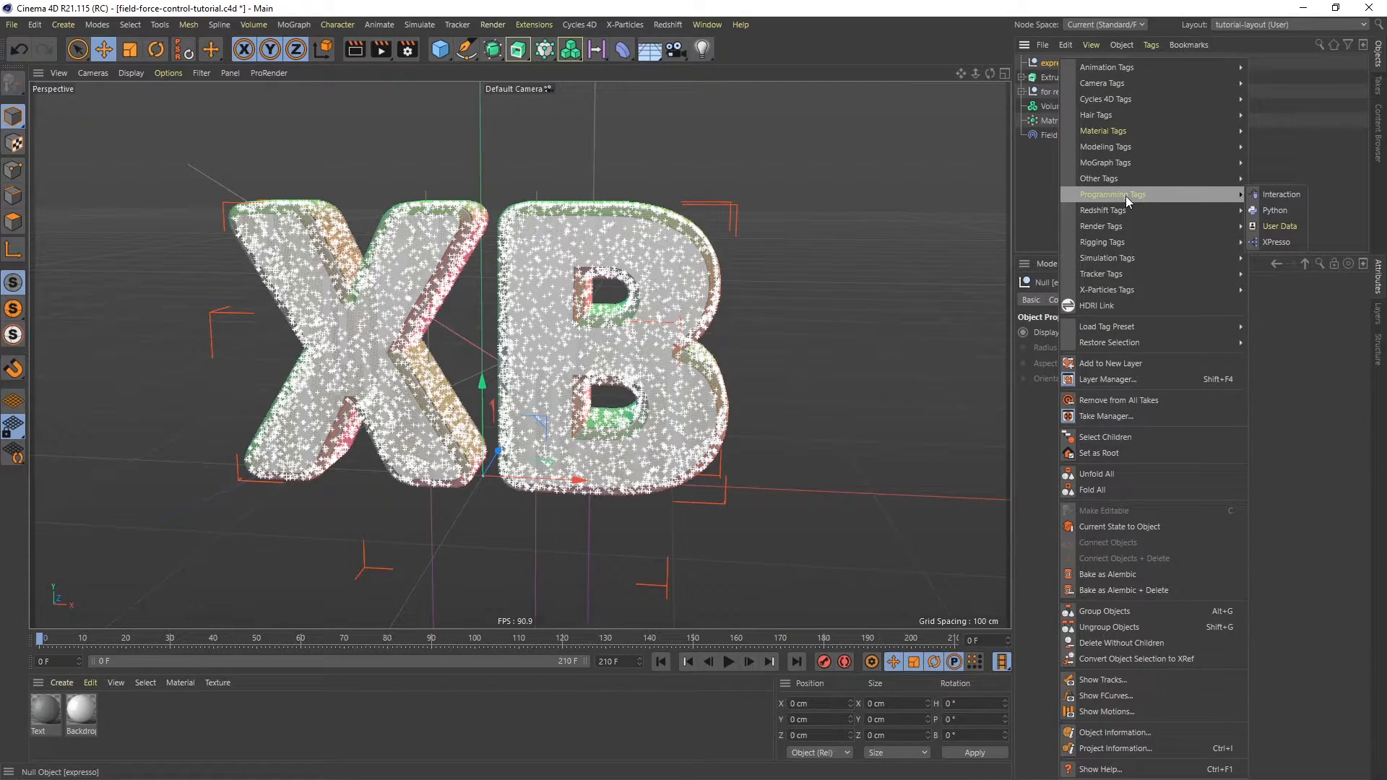
{"action": "left_click", "coordinate": [1273, 243]}
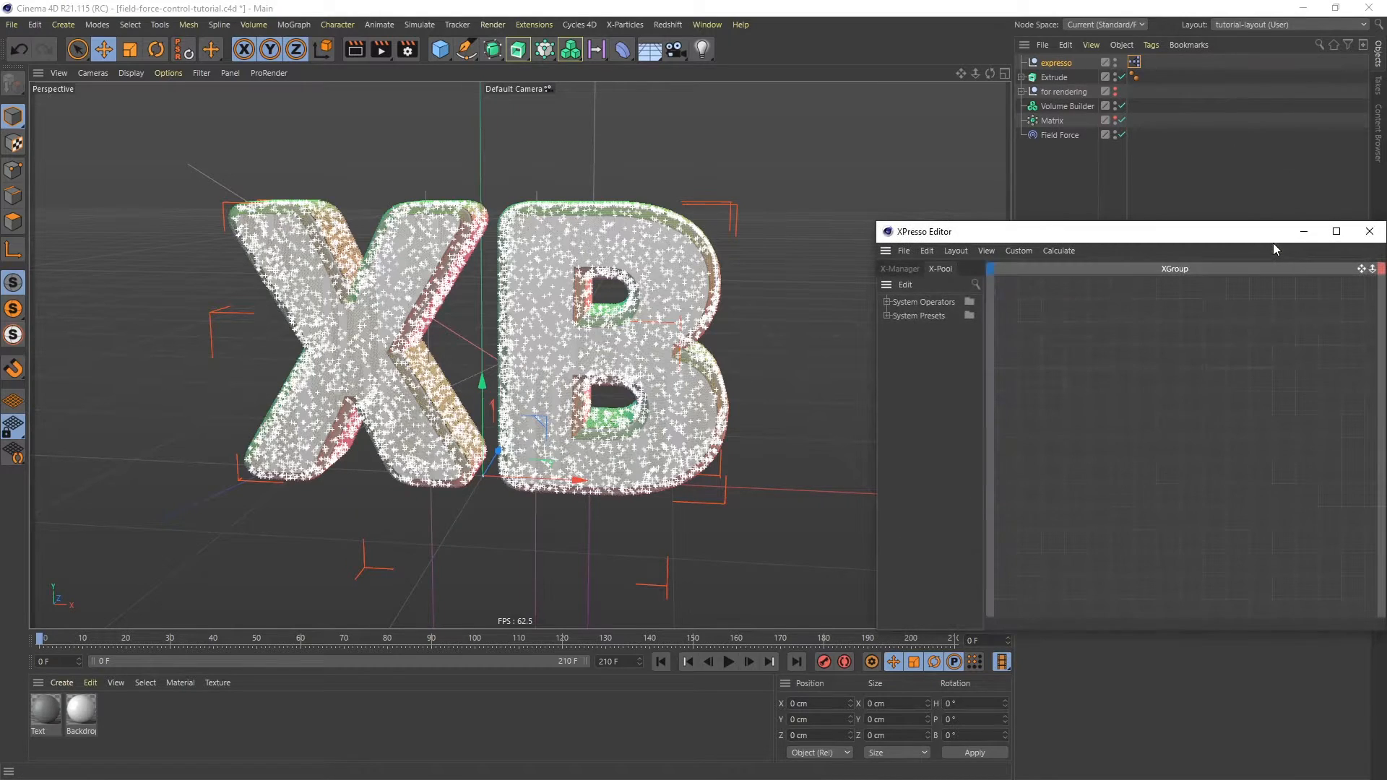
{"action": "left_click_drag", "start_coordinate": [1135, 238], "coordinate": [755, 116]}
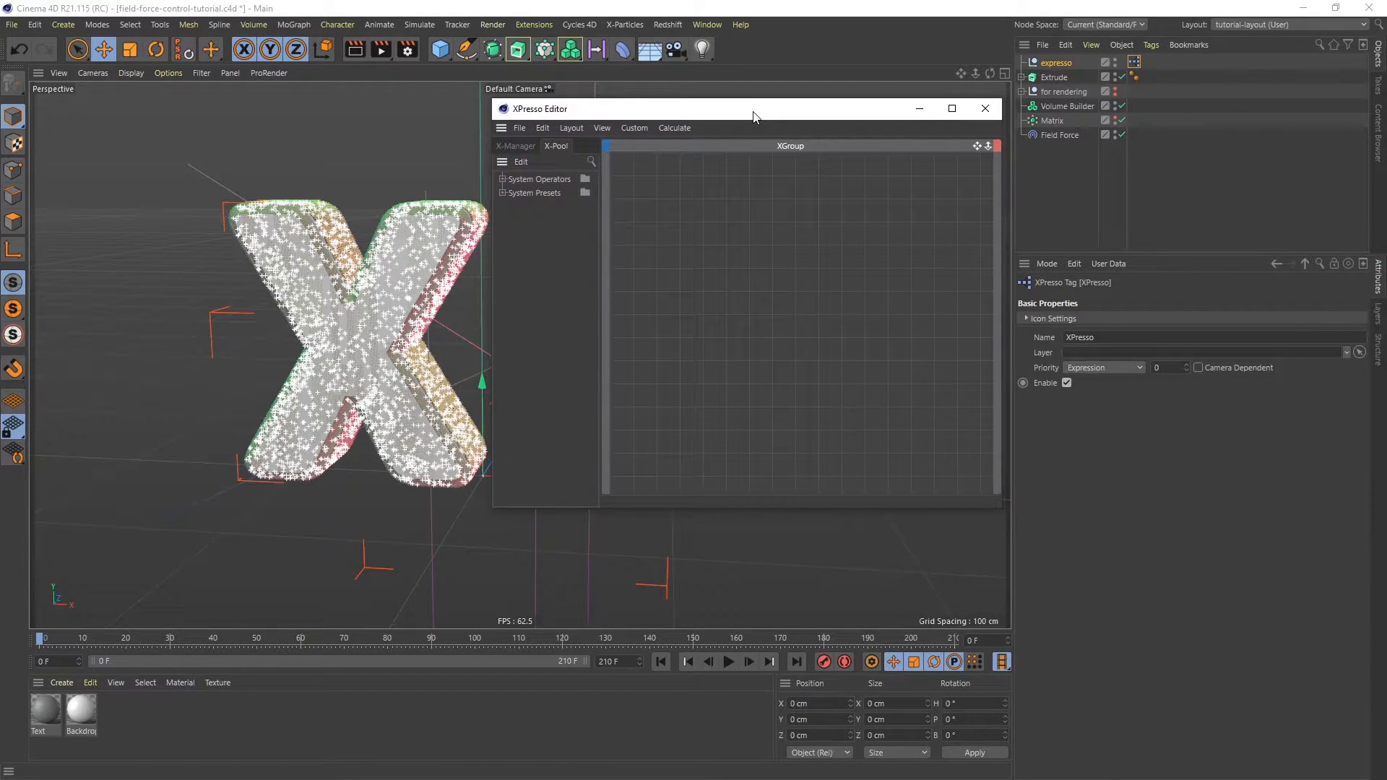
- Add a Thinking Particles P Pass node to the XPresso graph
{"action": "right_click", "coordinate": [651, 210]}
{"action": "mouse_move", "coordinate": [700, 220]}
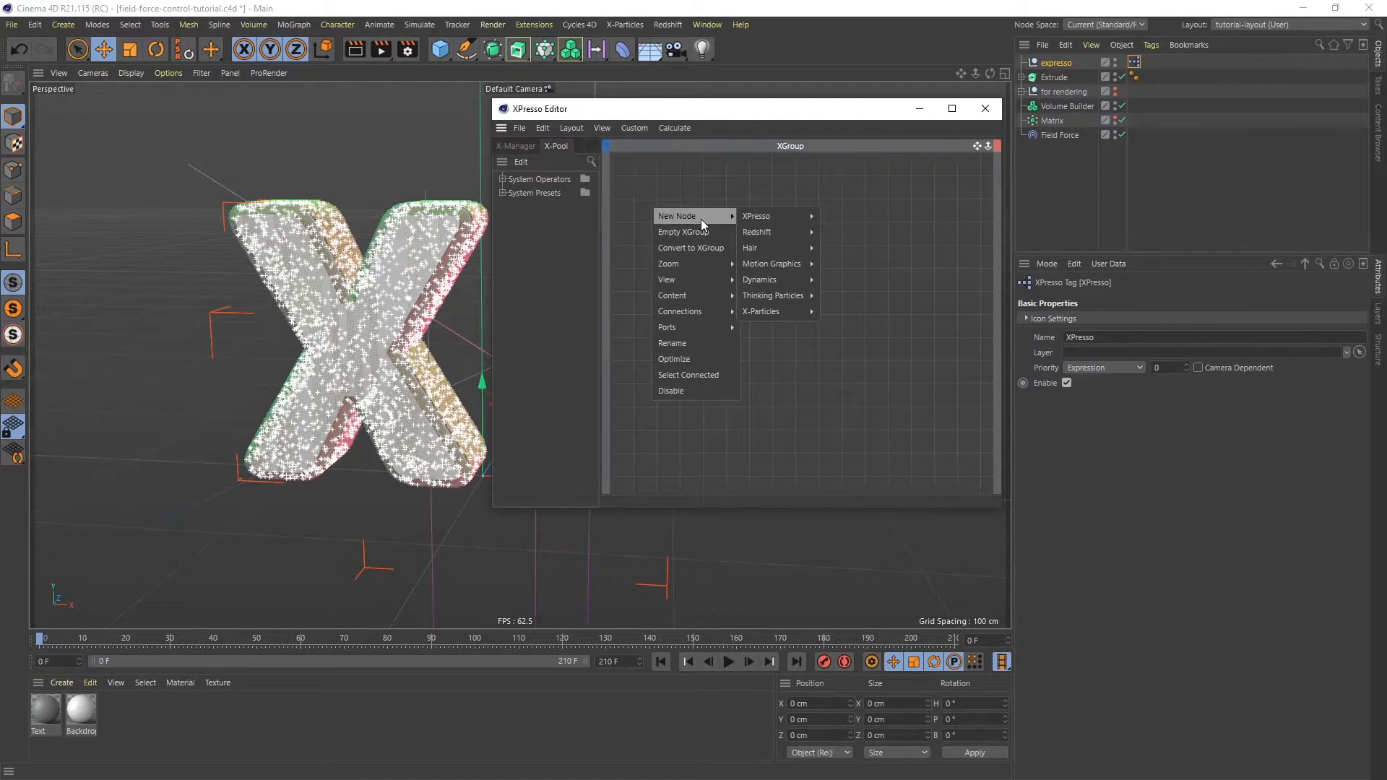
{"action": "mouse_move", "coordinate": [755, 297]}
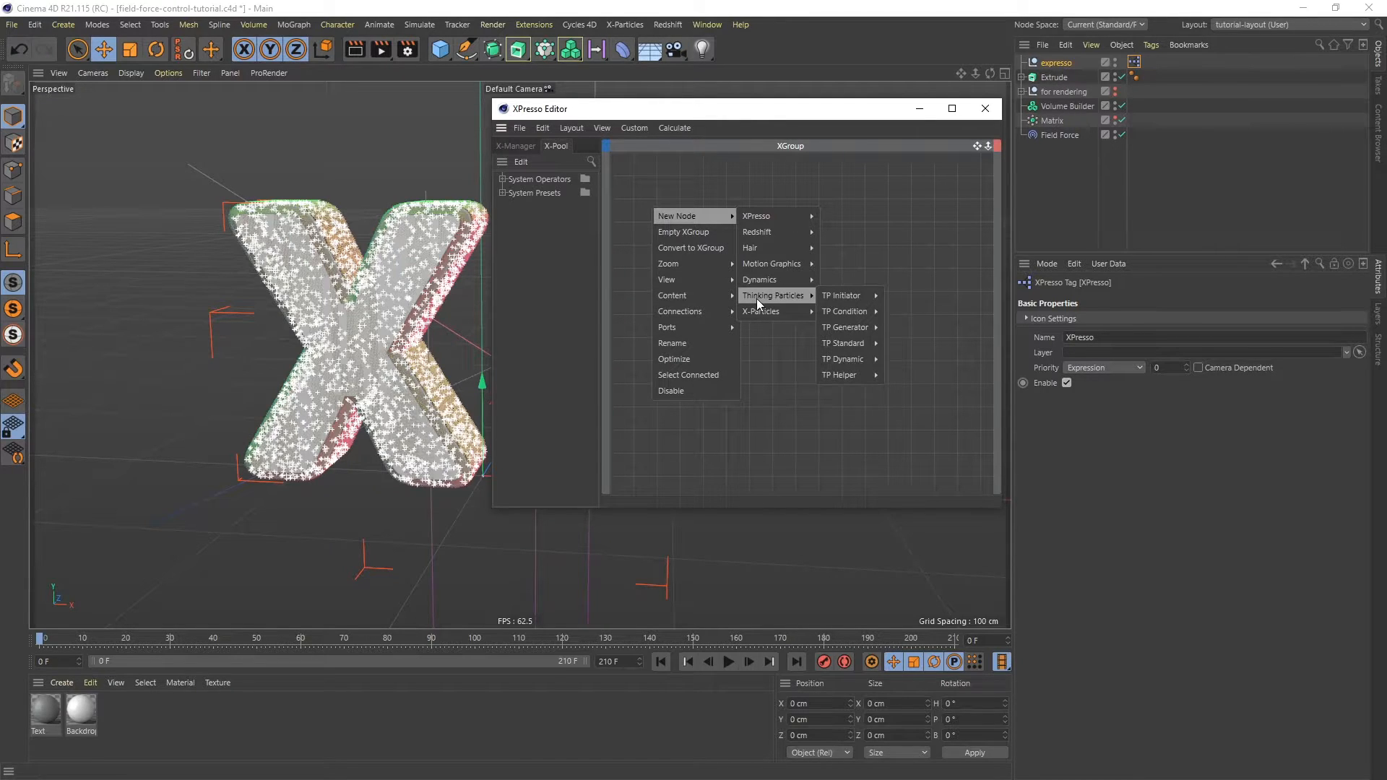
{"action": "mouse_move", "coordinate": [845, 296]}
{"action": "left_click", "coordinate": [900, 296]}
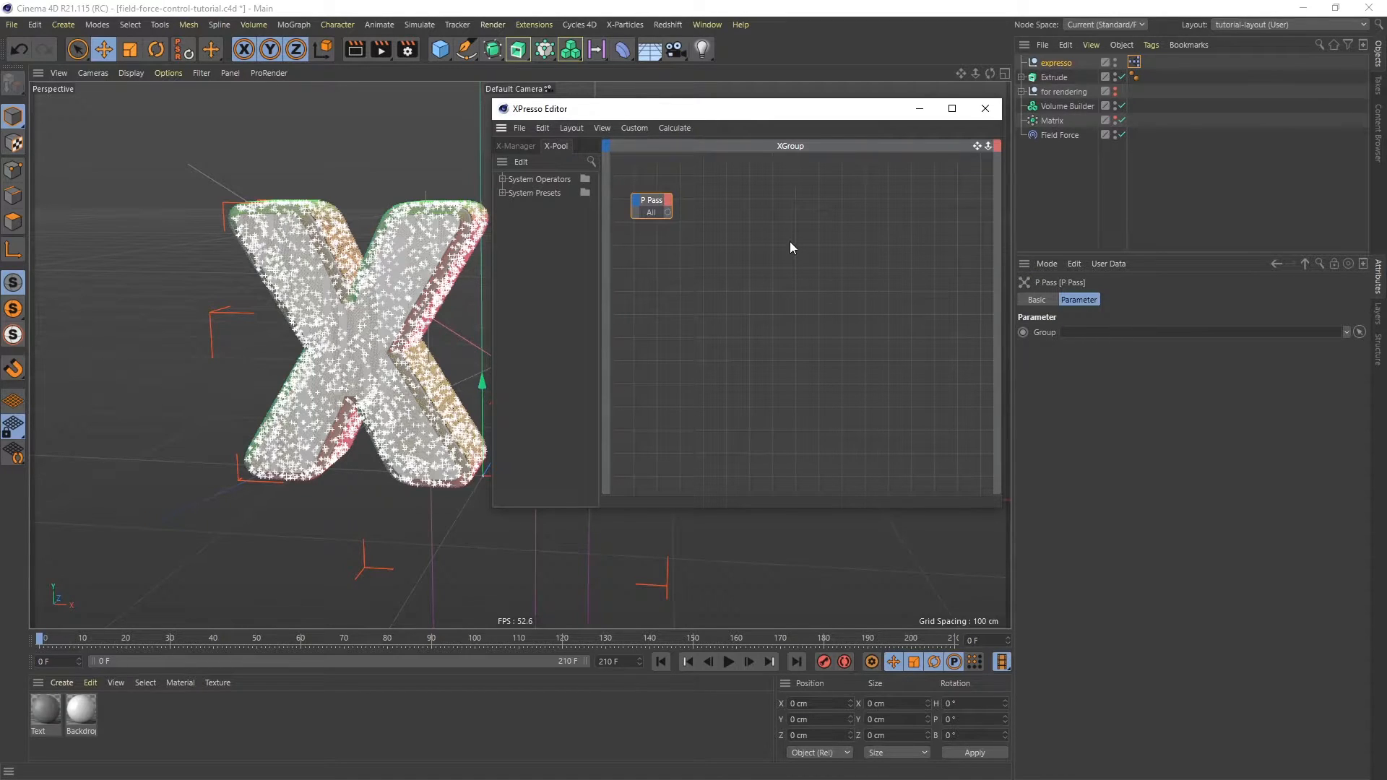
- Add a PForceObject node and link the Field Force object to it
{"action": "right_click", "coordinate": [769, 245]}
{"action": "mouse_move", "coordinate": [807, 256]}
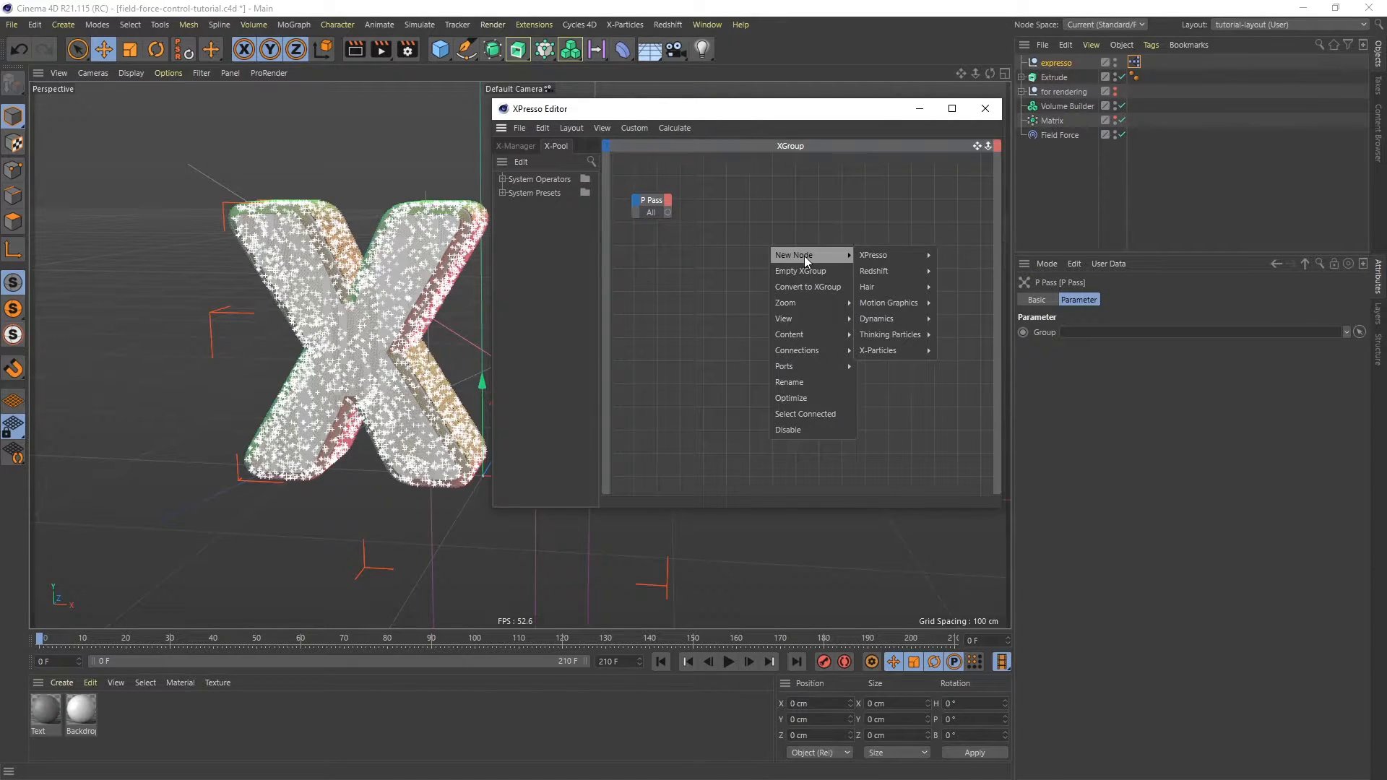
{"action": "mouse_move", "coordinate": [877, 336]}
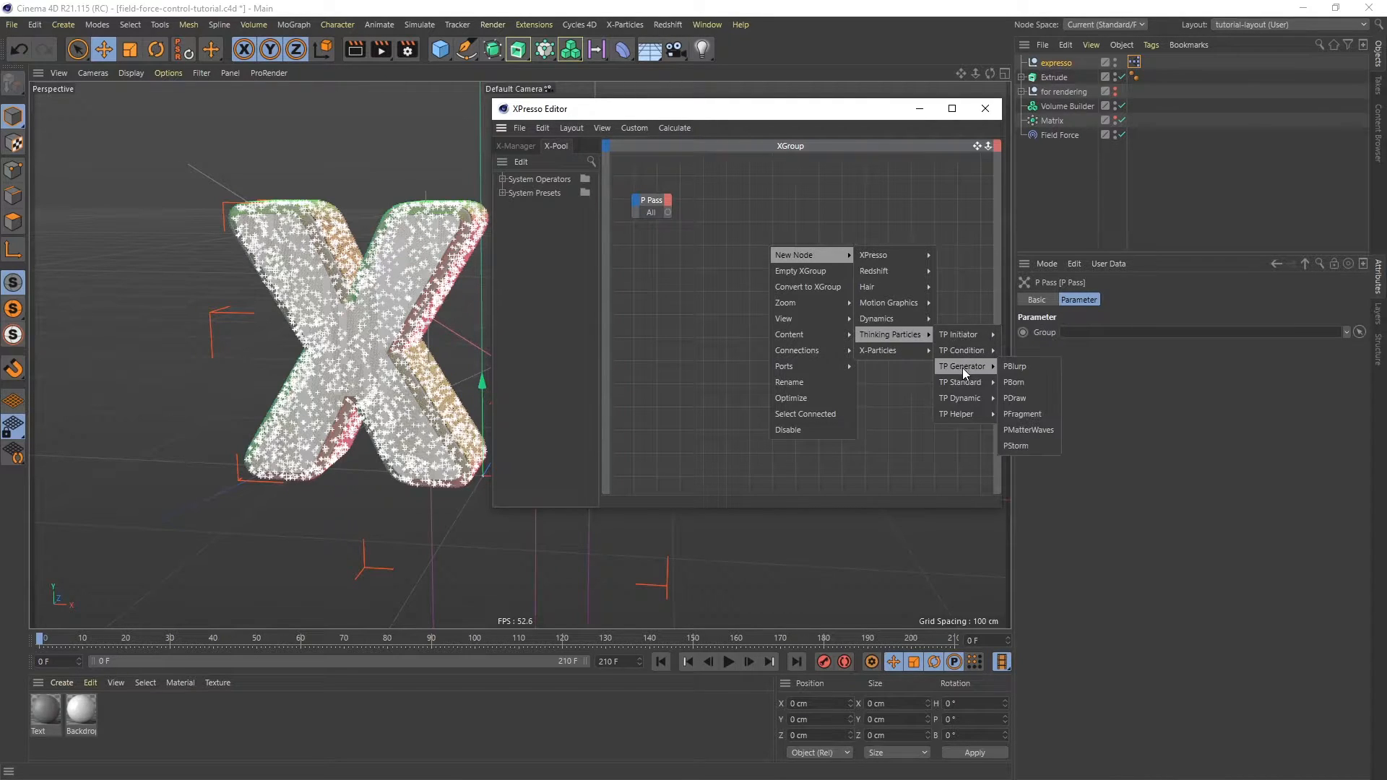
{"action": "mouse_move", "coordinate": [969, 396]}
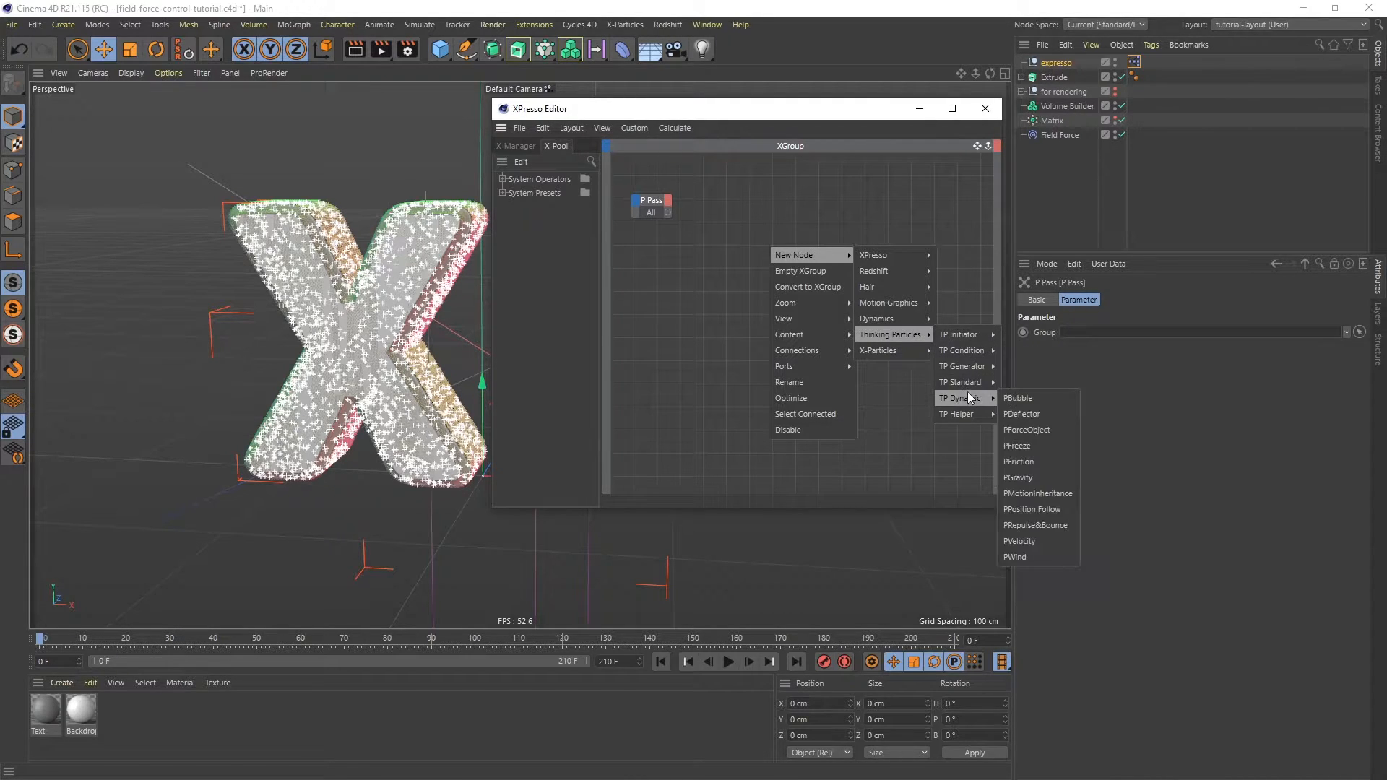
{"action": "left_click", "coordinate": [1039, 429]}
{"action": "left_click_drag", "start_coordinate": [765, 244], "coordinate": [772, 204]}
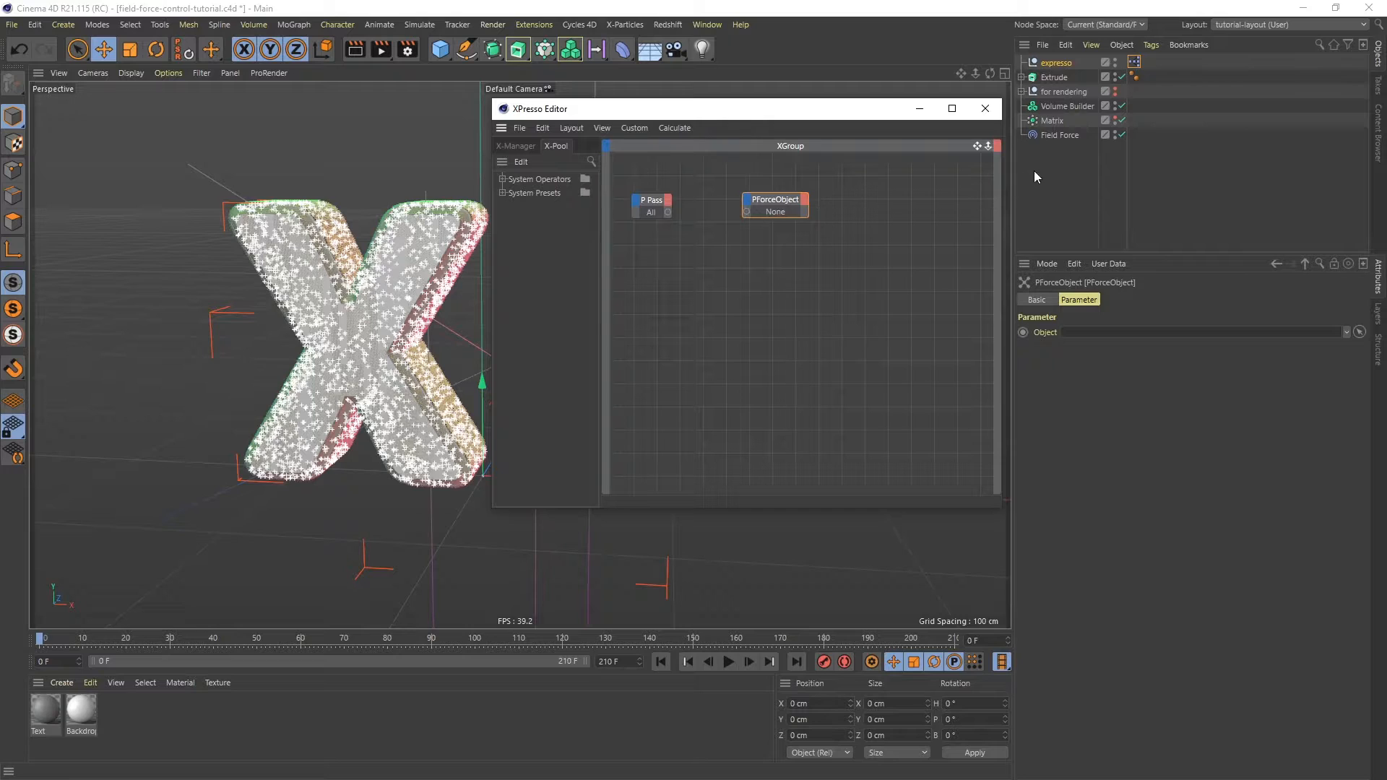
{"action": "left_click_drag", "start_coordinate": [1057, 133], "coordinate": [771, 211]}
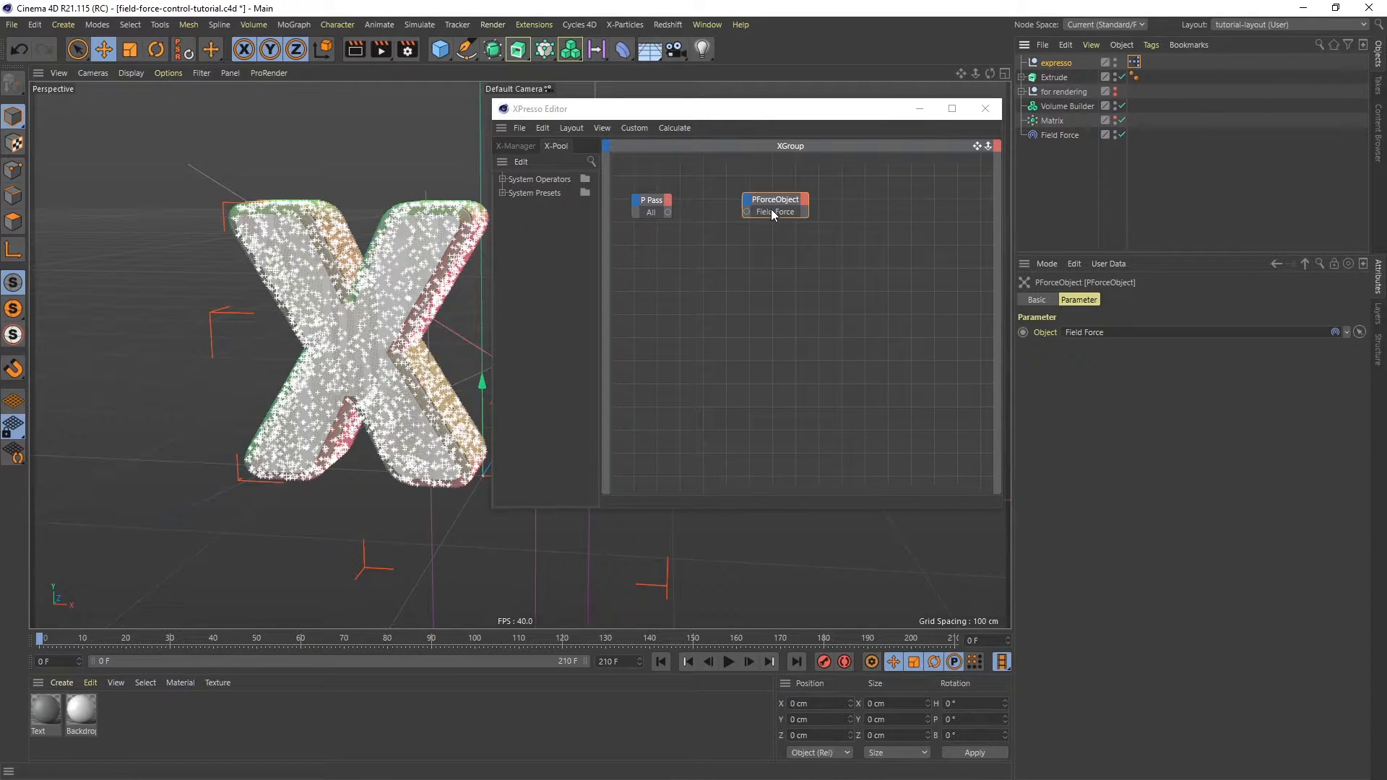
- Connect the P Pass particle output to the PForceObject particle input, close the XPresso Editor, and preview the animation
{"action": "left_click_drag", "start_coordinate": [668, 212], "coordinate": [745, 212]}
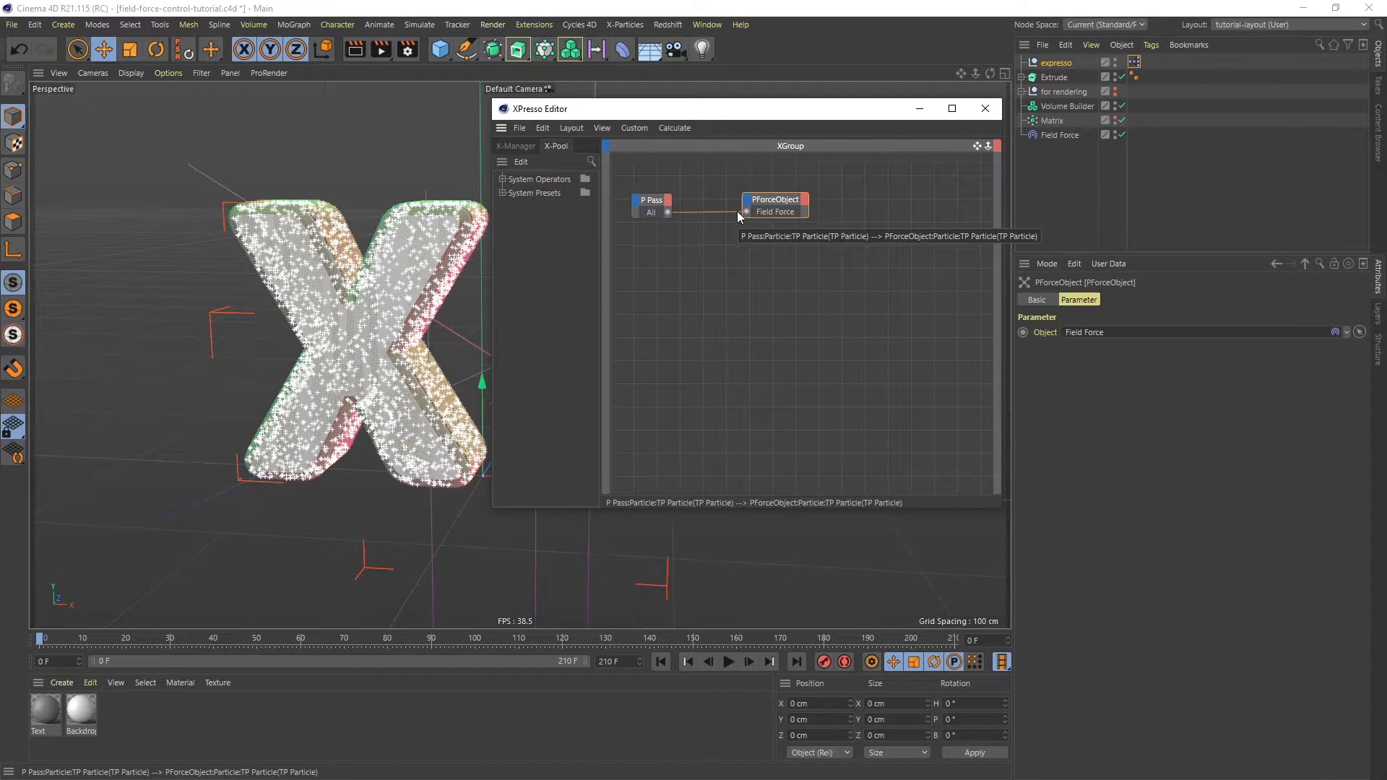
{"action": "left_click", "coordinate": [986, 108]}
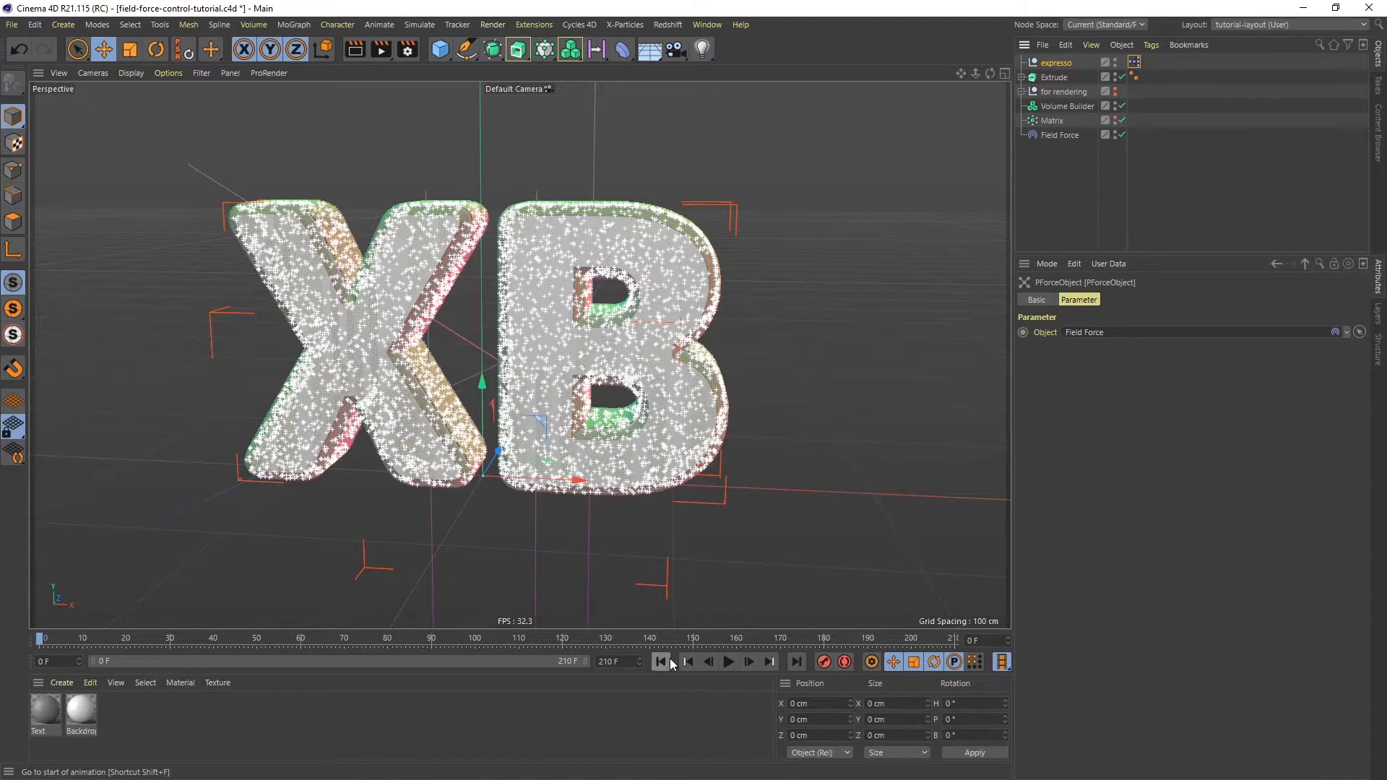
{"action": "left_click", "coordinate": [726, 662]}
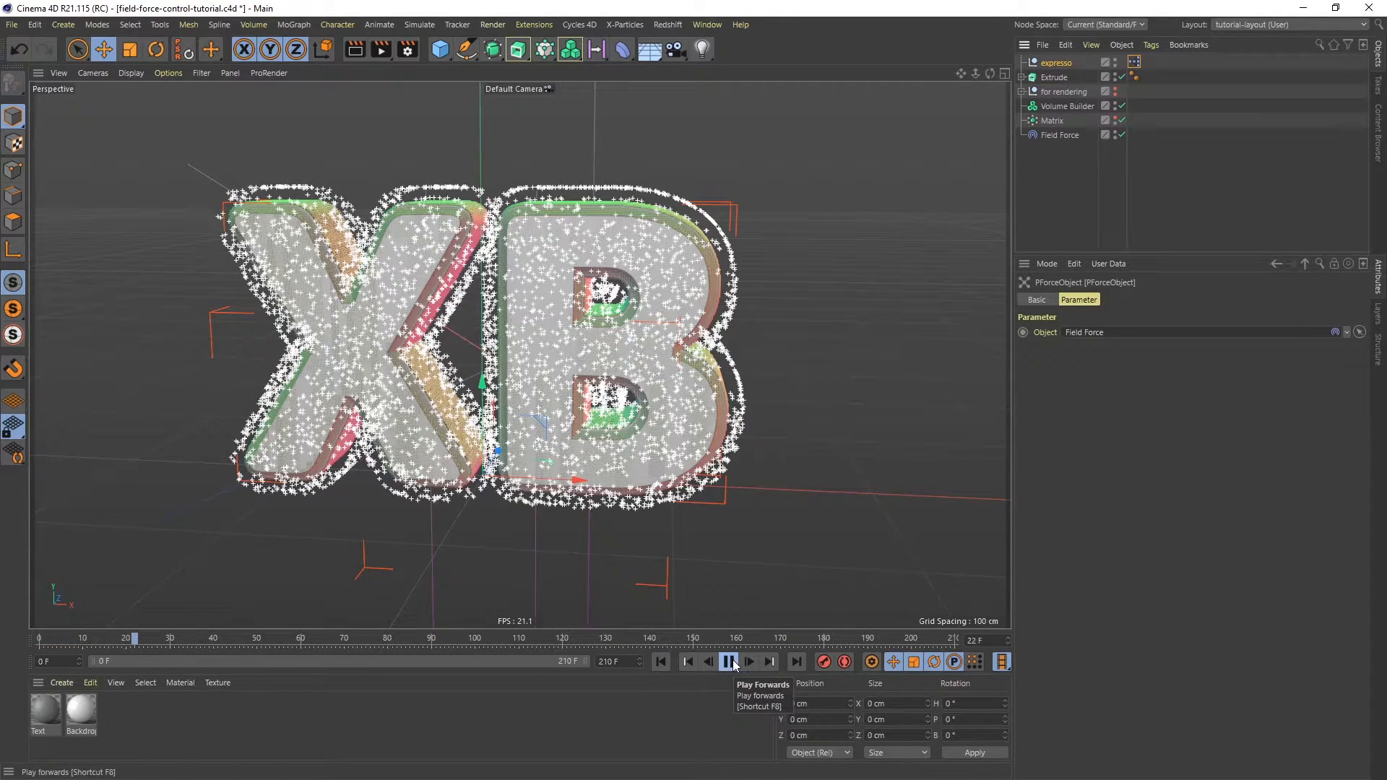
{"action": "left_click", "coordinate": [728, 663]}
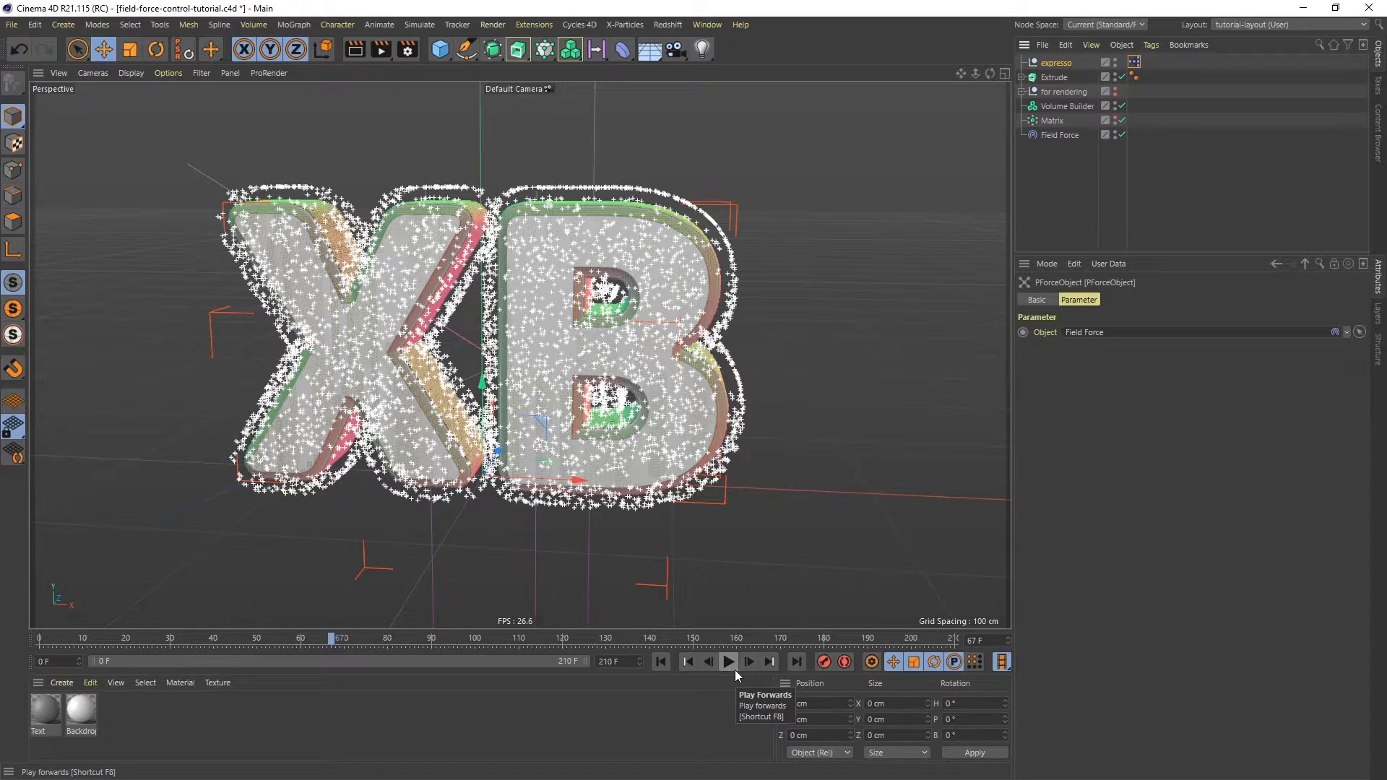
- Add a Random Field and place it in the Volume Builder's objects list above the Extrude
{"action": "left_click", "coordinate": [596, 49]}
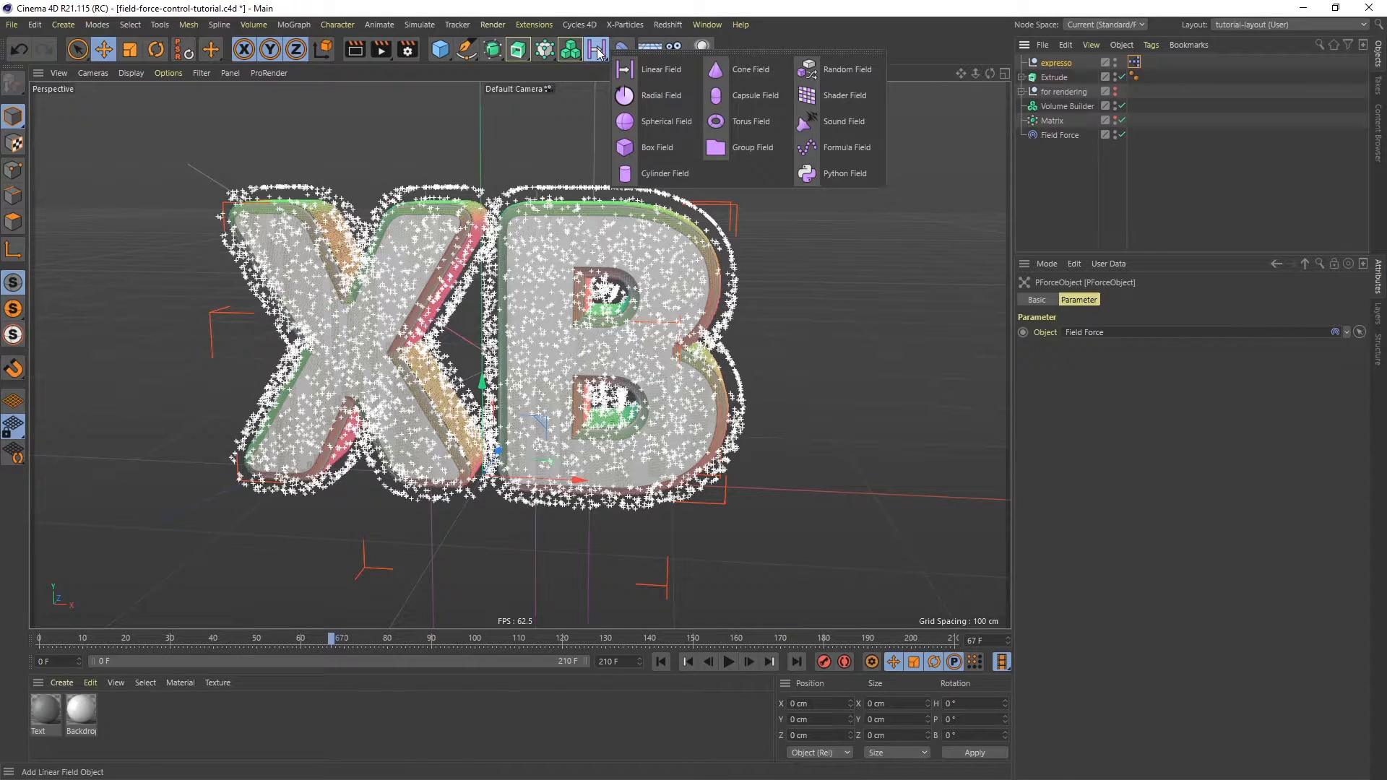
{"action": "left_click", "coordinate": [822, 71]}
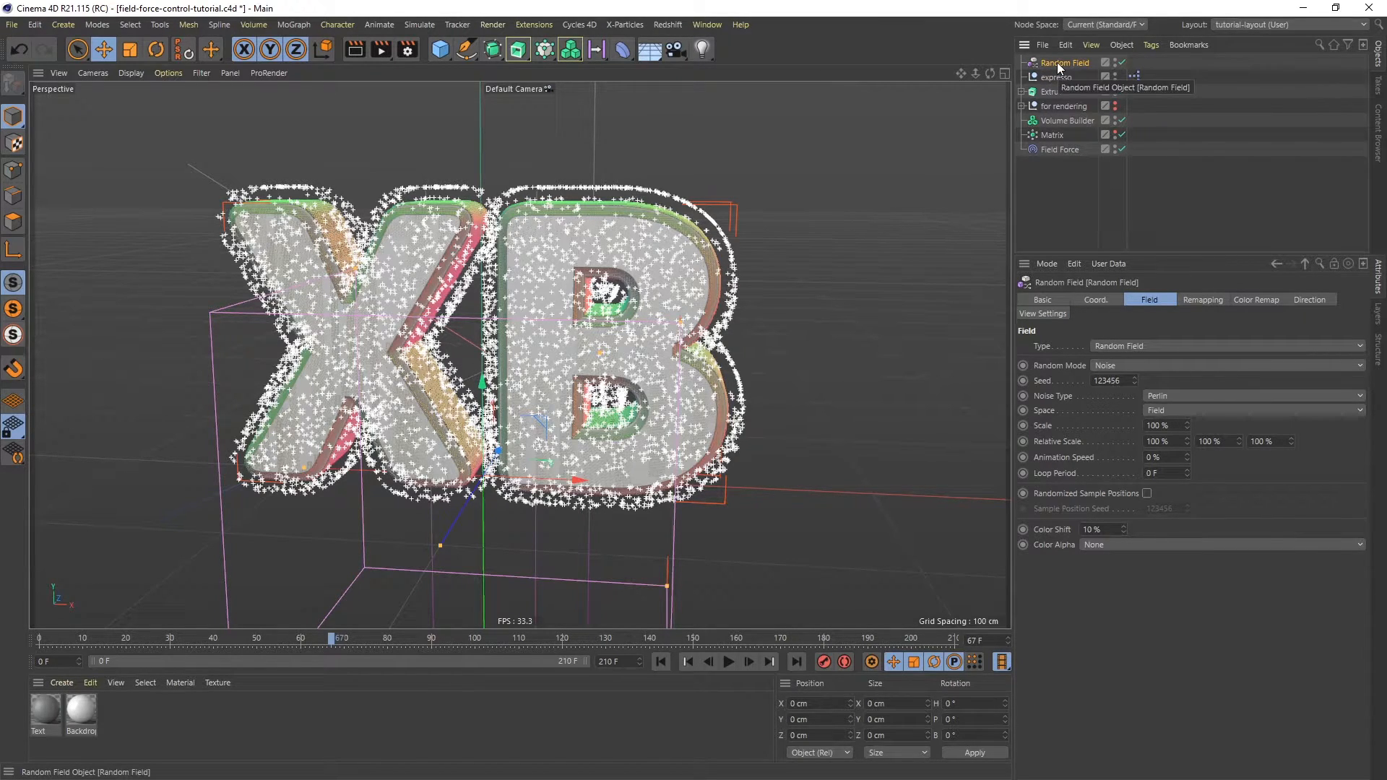
{"action": "left_click", "coordinate": [1059, 121]}
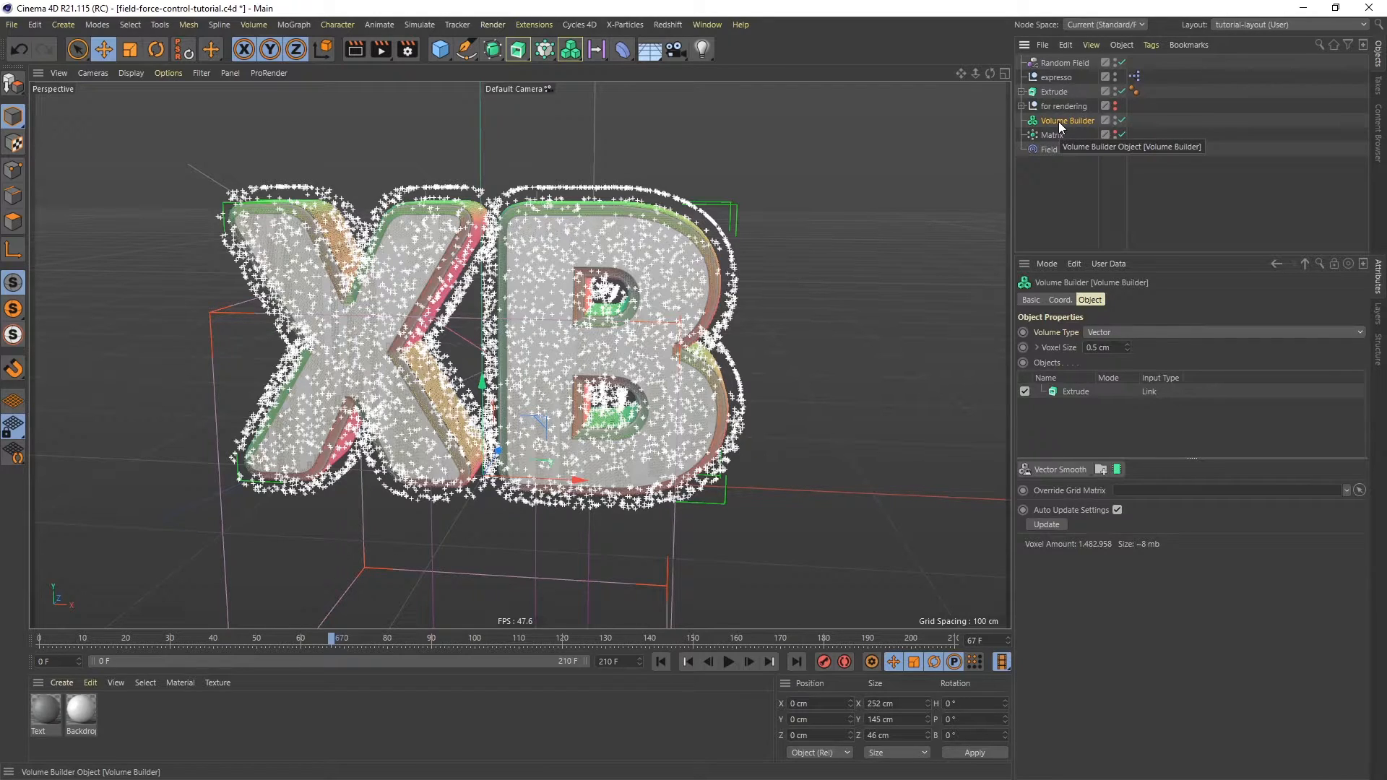
{"action": "left_click_drag", "start_coordinate": [1057, 65], "coordinate": [1072, 390]}
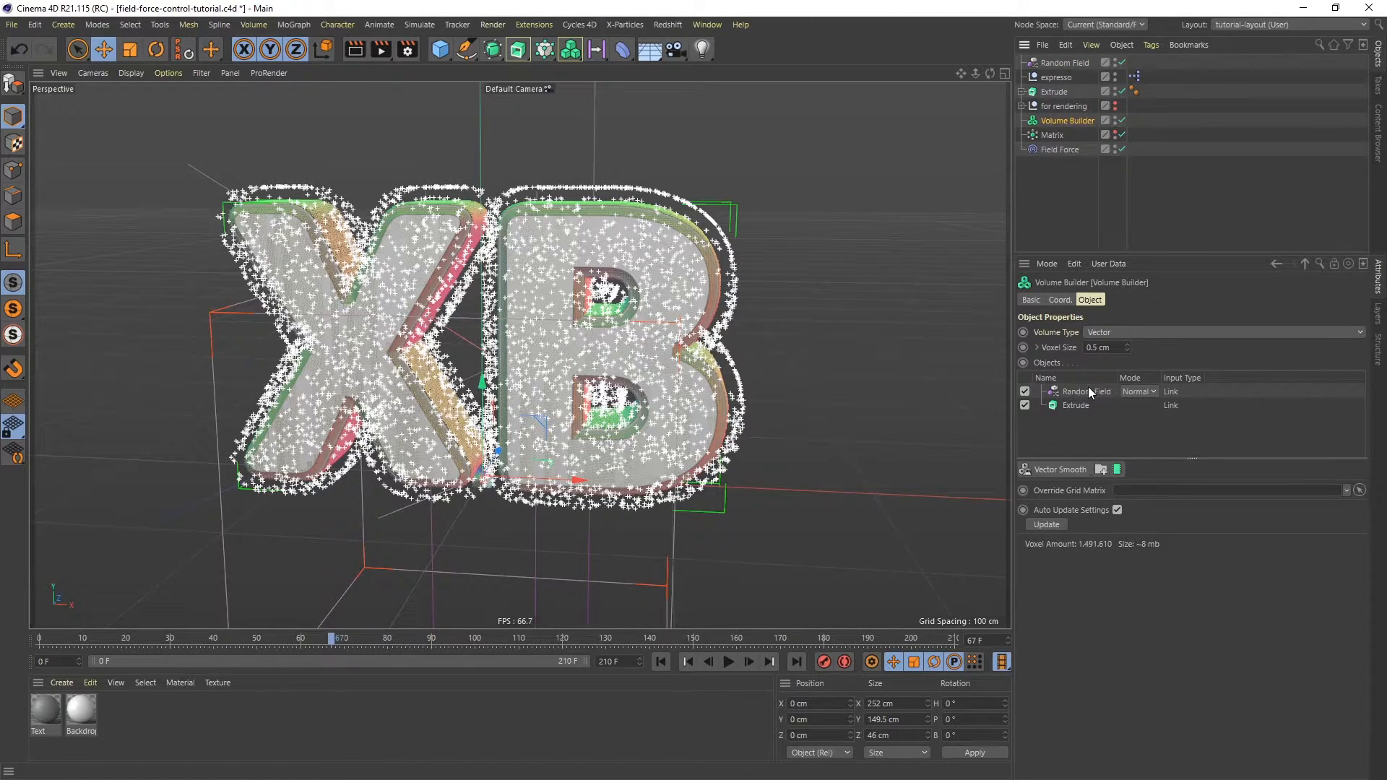
- Set the Random Field layer's mode to Cross and its creation space to Objects Below
{"action": "left_click", "coordinate": [1138, 391]}
{"action": "left_click", "coordinate": [1139, 455]}
{"action": "left_click", "coordinate": [1097, 393]}
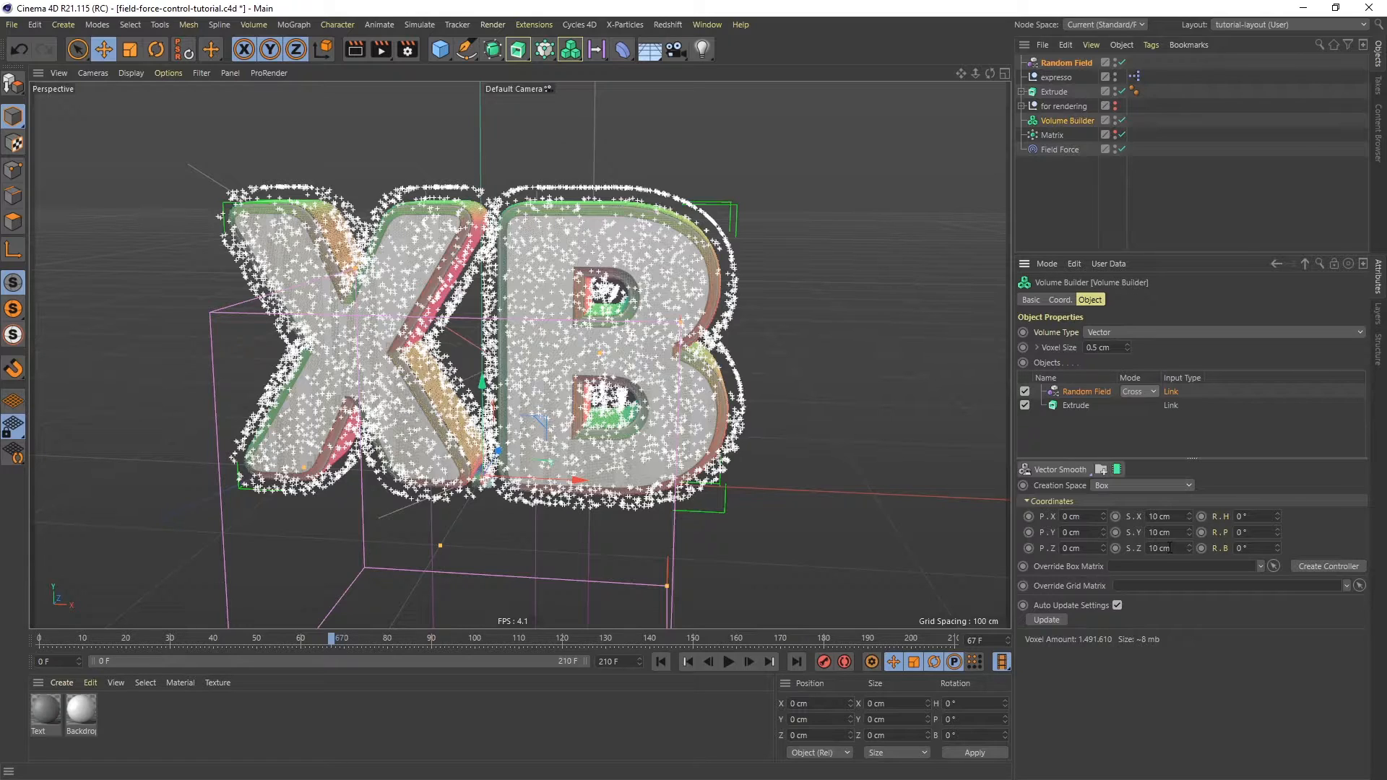
{"action": "left_click", "coordinate": [1164, 486]}
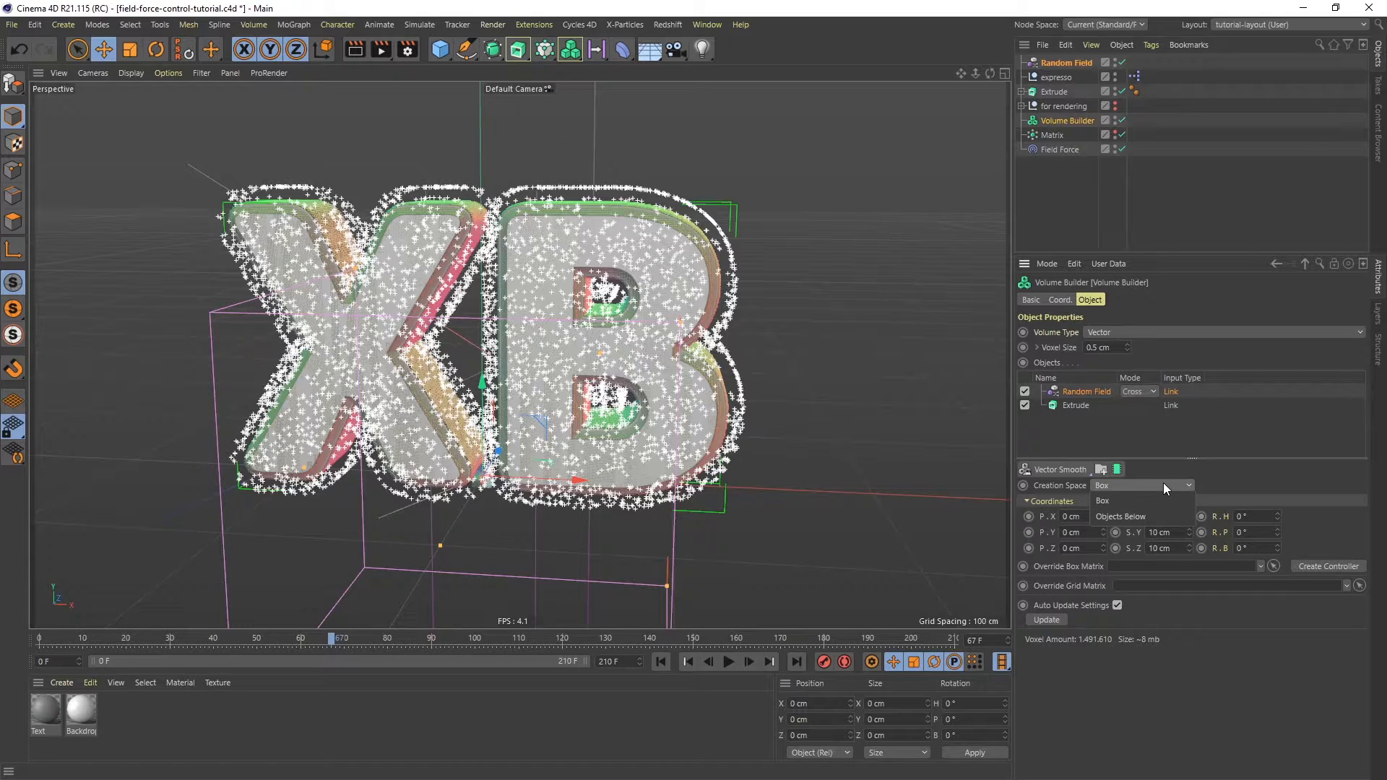
{"action": "left_click", "coordinate": [1139, 517]}
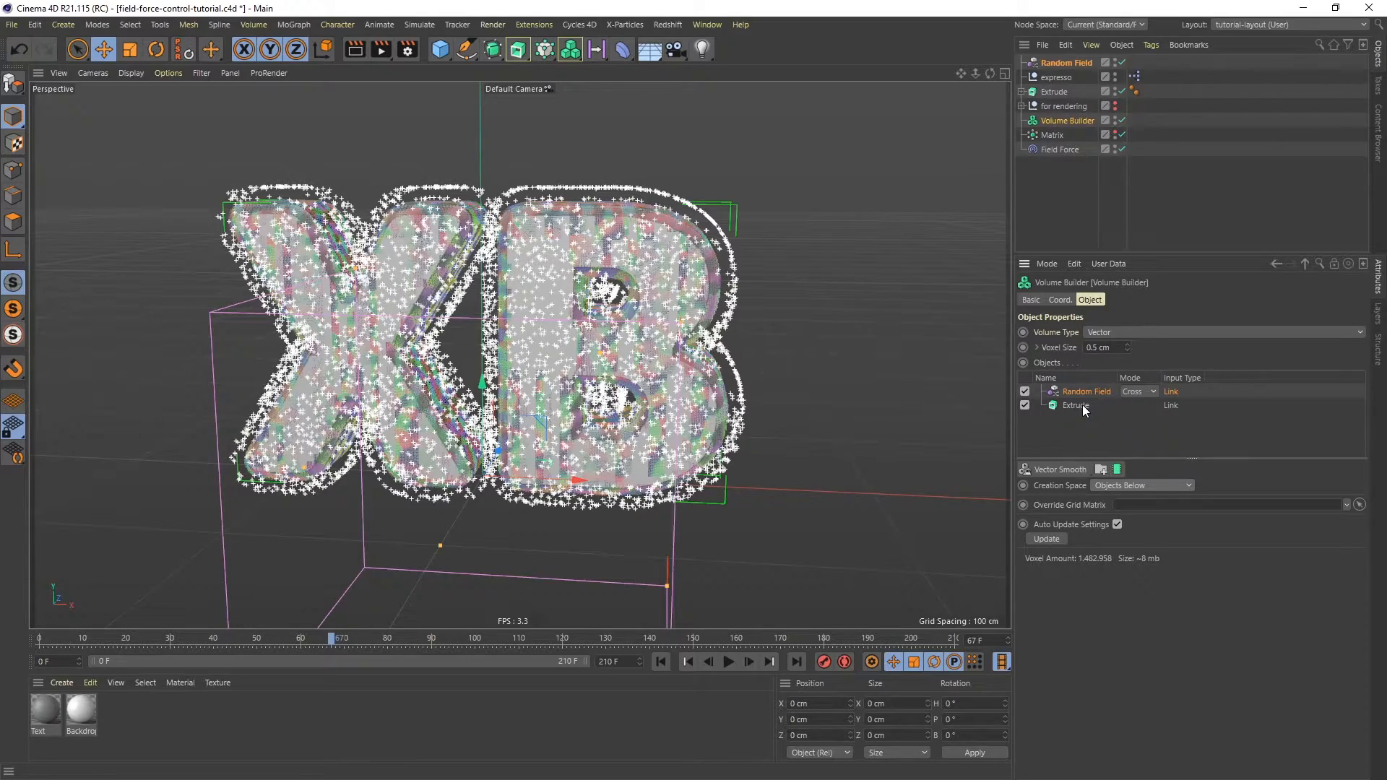
- Rewind and play the animation to preview the particle motion
{"action": "left_click", "coordinate": [659, 662]}
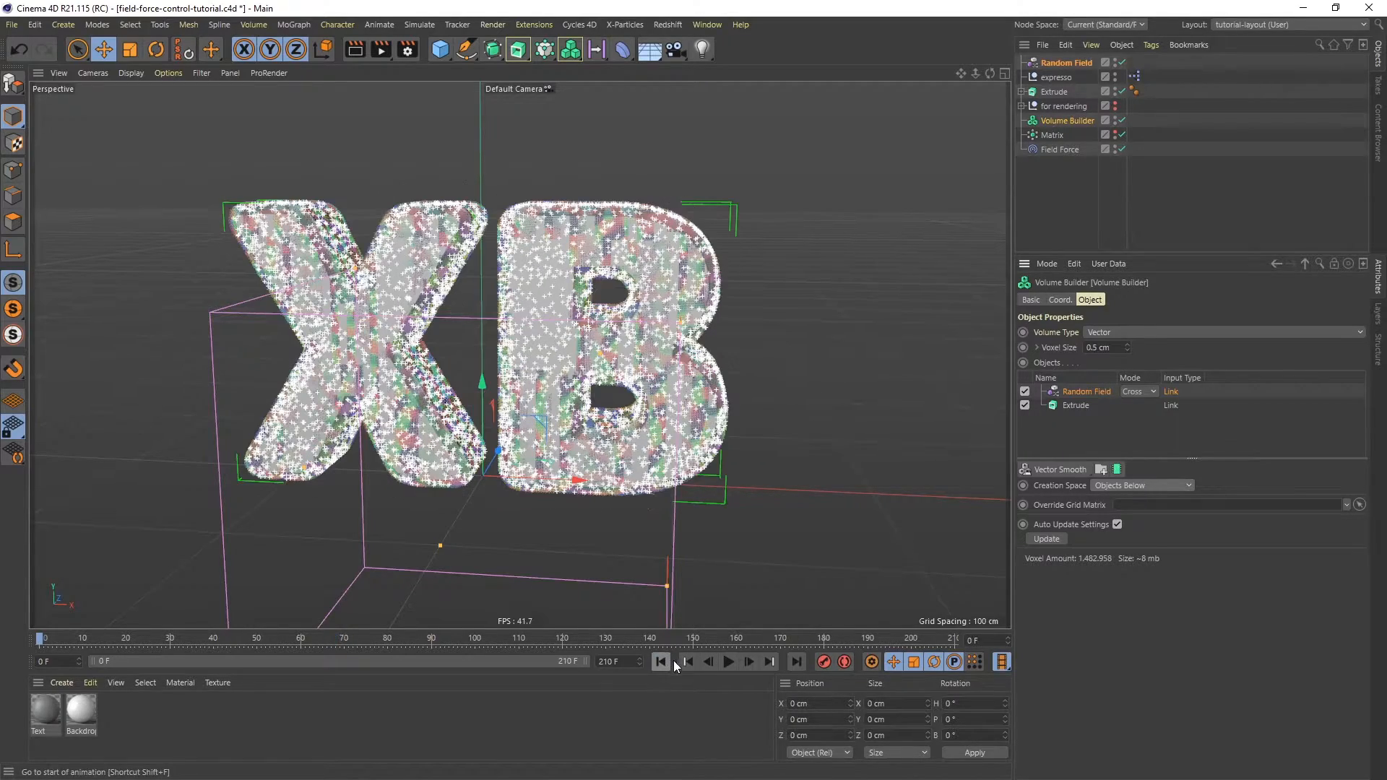
{"action": "left_click", "coordinate": [728, 662]}
{"action": "left_click", "coordinate": [728, 662]}
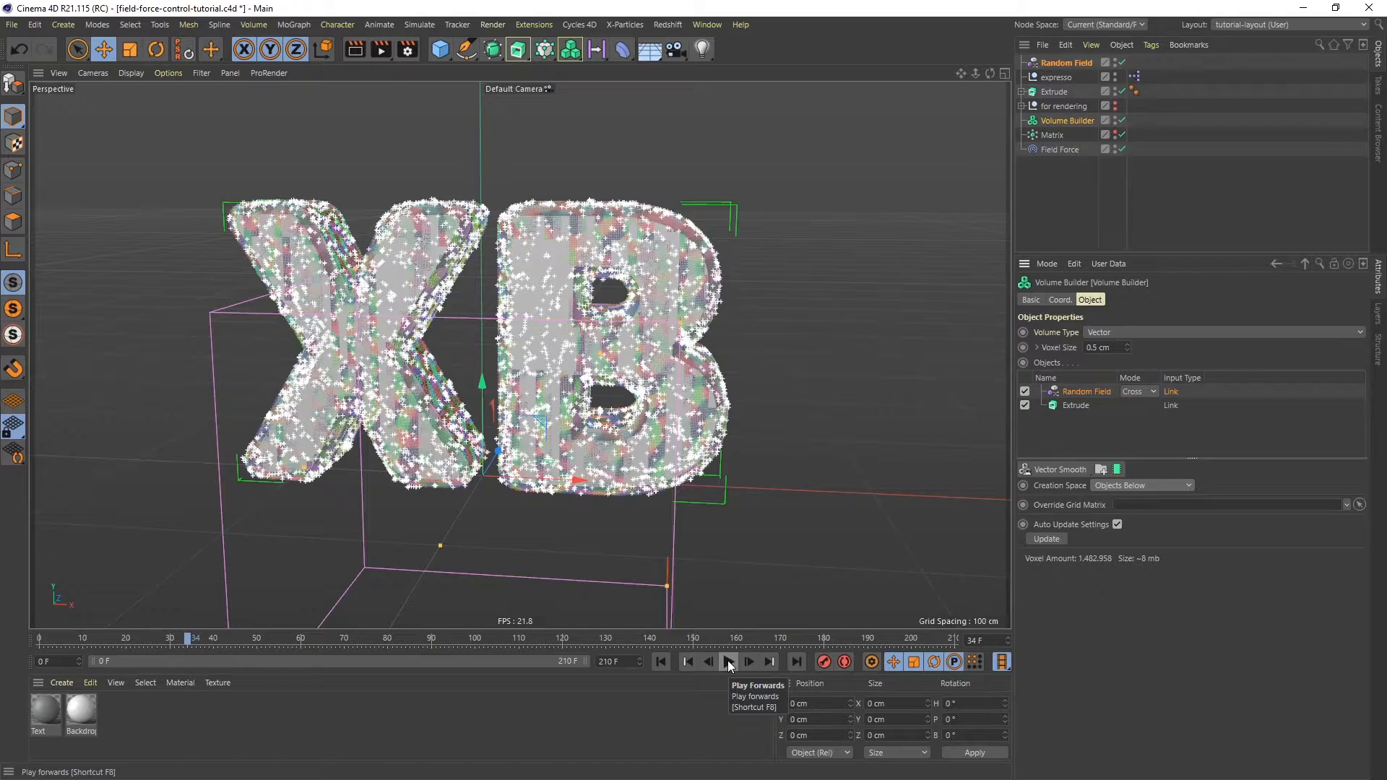
- Add a Tracer at the bottom of the object list and replace its trace link with the Matrix
{"action": "left_click", "coordinate": [547, 49]}
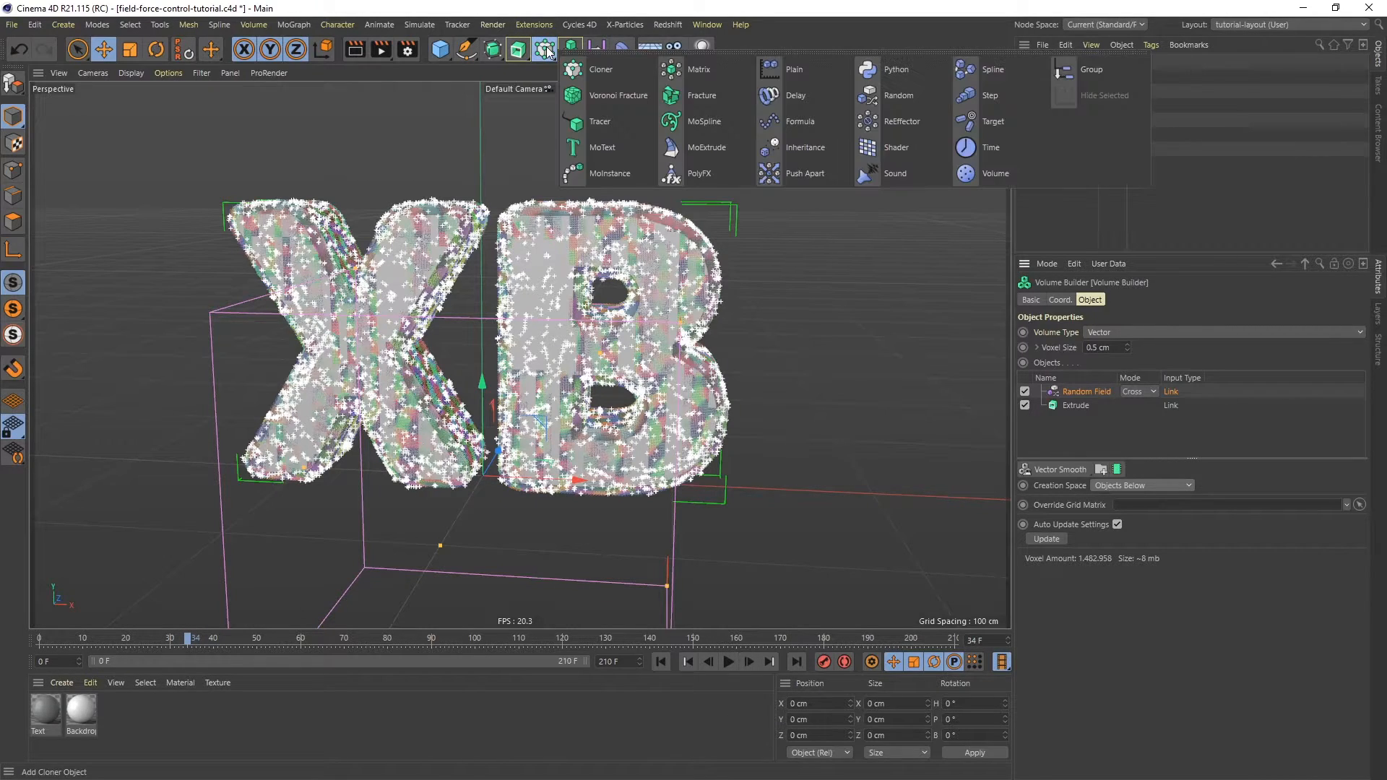
{"action": "left_click", "coordinate": [613, 124]}
{"action": "left_click_drag", "start_coordinate": [1051, 63], "coordinate": [1049, 176]}
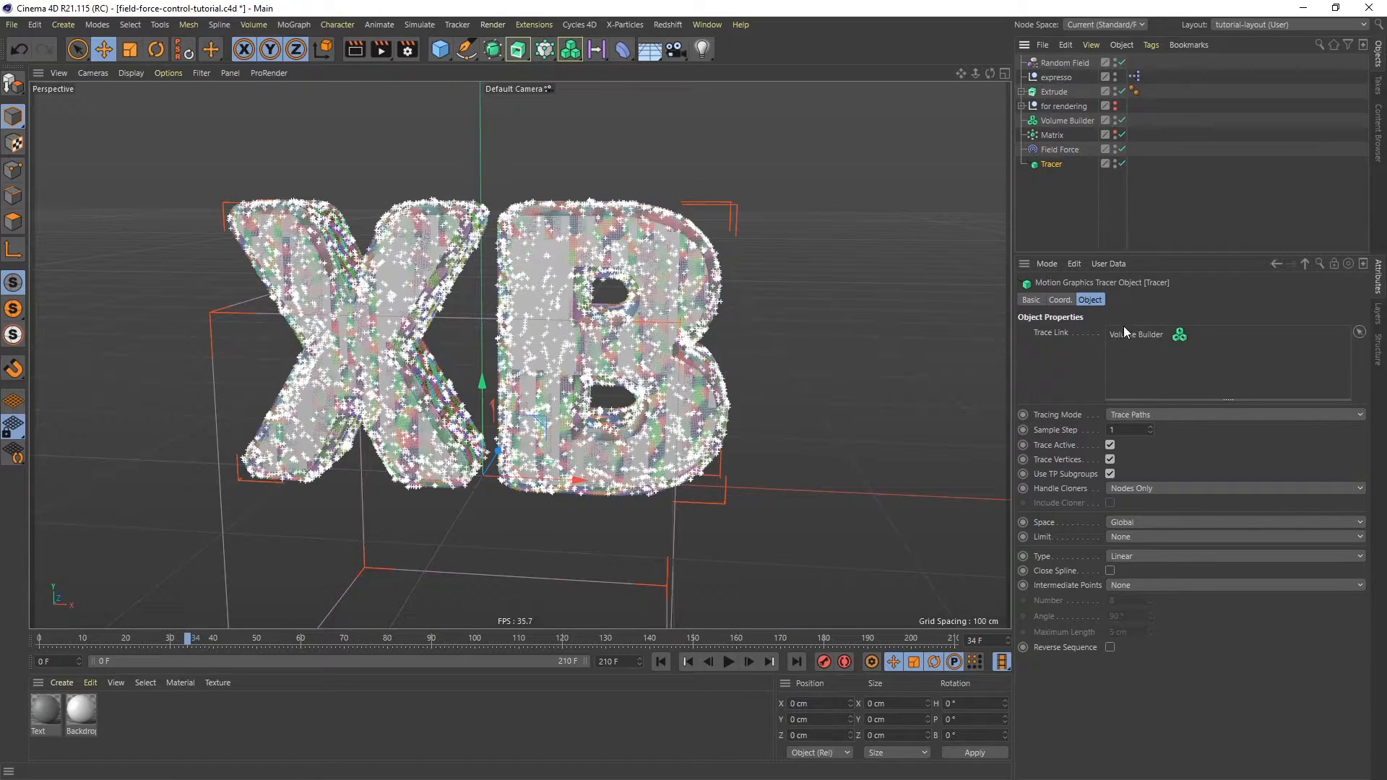
{"action": "key", "text": "Delete"}
{"action": "mouse_move", "coordinate": [1051, 136]}
{"action": "left_mouse_down"}
{"action": "mouse_move", "coordinate": [1145, 318]}
{"action": "mouse_move", "coordinate": [1149, 357]}
{"action": "left_mouse_up"}
- Set the Tracer's Limit to From End with an Amount of 45
{"action": "left_click", "coordinate": [1134, 555]}
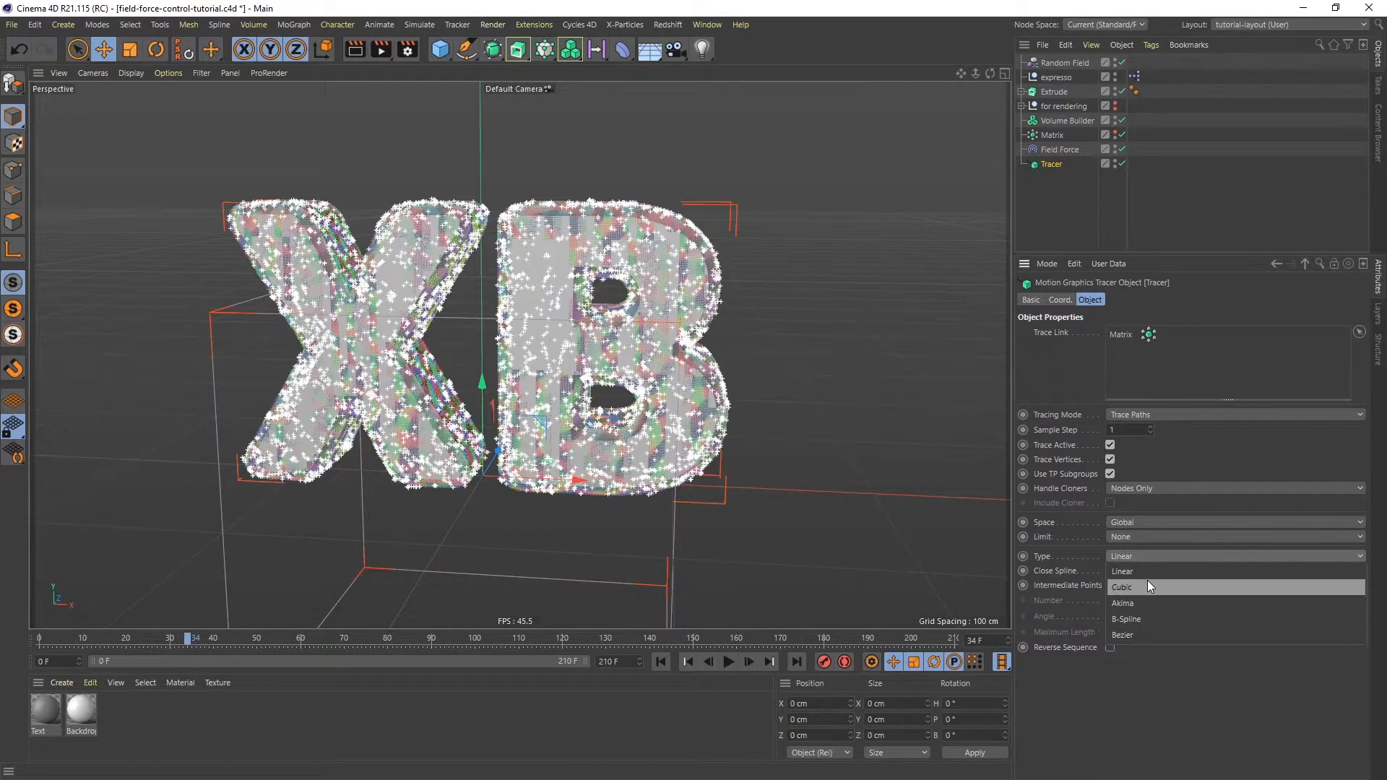
{"action": "left_click", "coordinate": [1130, 700]}
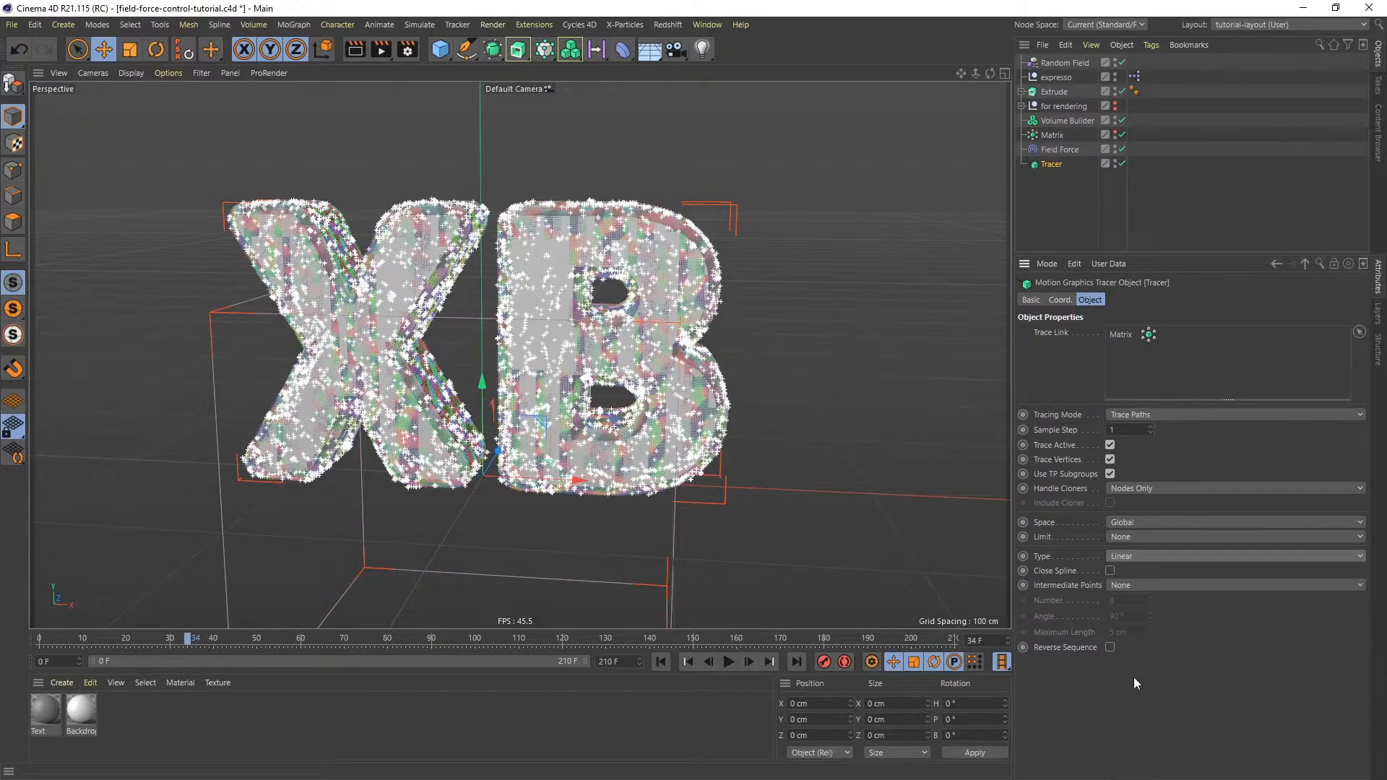
{"action": "left_click", "coordinate": [1132, 586]}
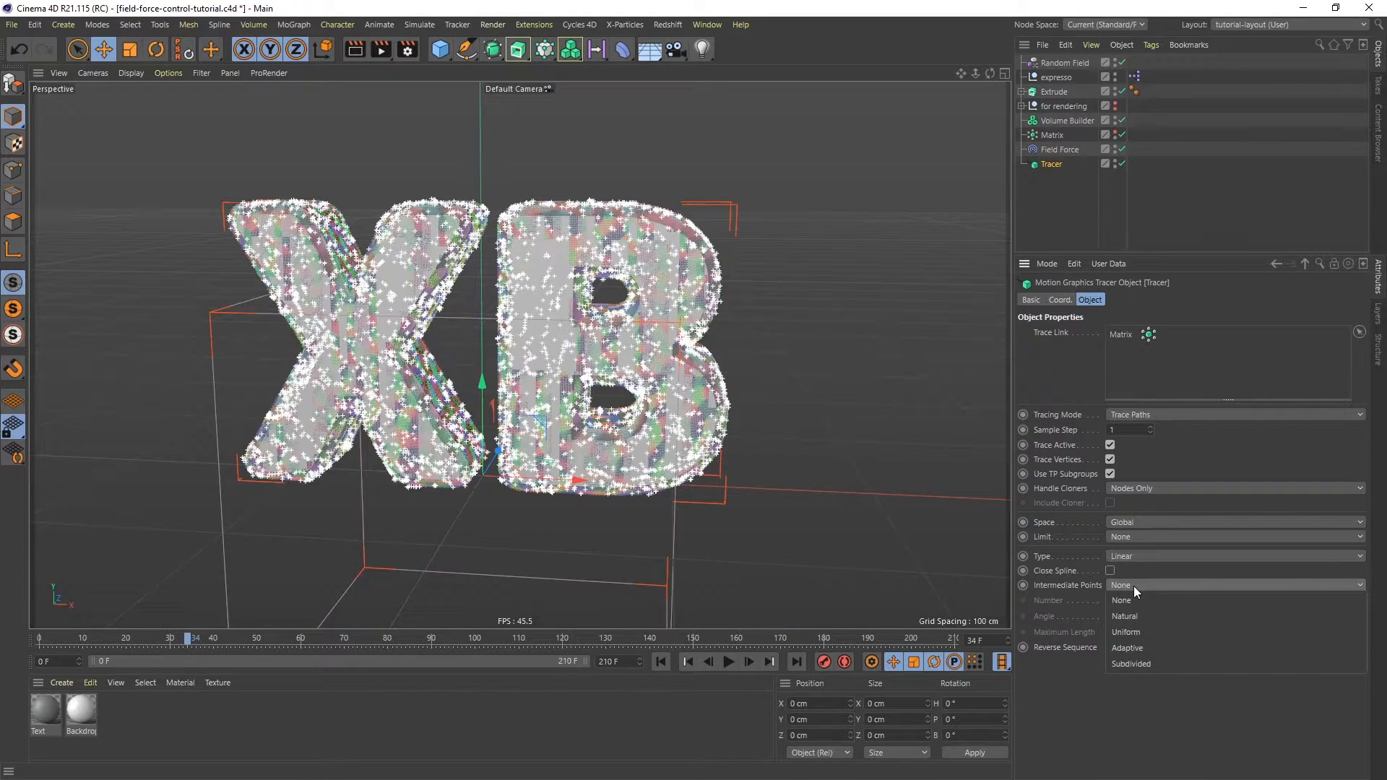
{"action": "left_click", "coordinate": [1093, 697]}
{"action": "left_click", "coordinate": [1132, 538]}
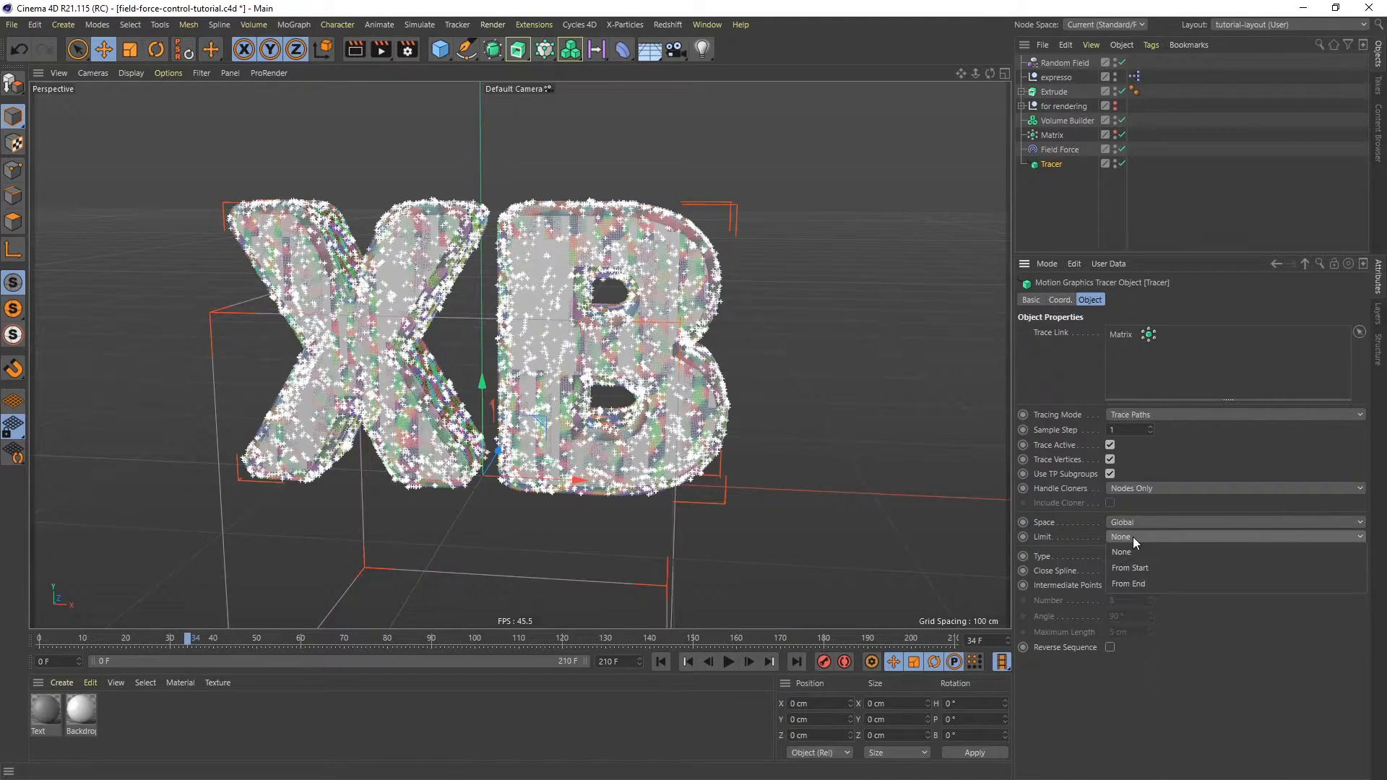
{"action": "left_click", "coordinate": [1125, 582]}
{"action": "double_click", "coordinate": [1134, 552]}
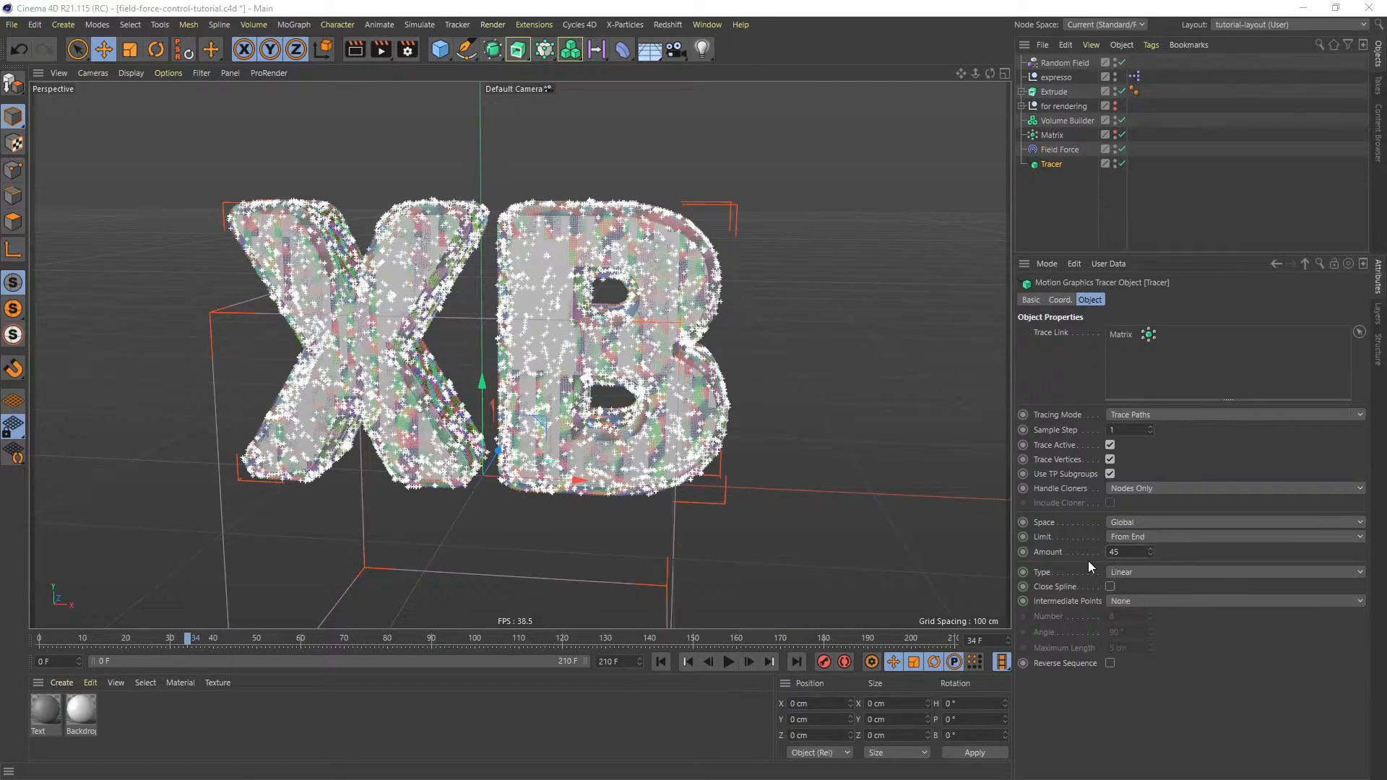
- Replay the animation from the start and hide the Volume Builder in the viewport
{"action": "left_click", "coordinate": [661, 661]}
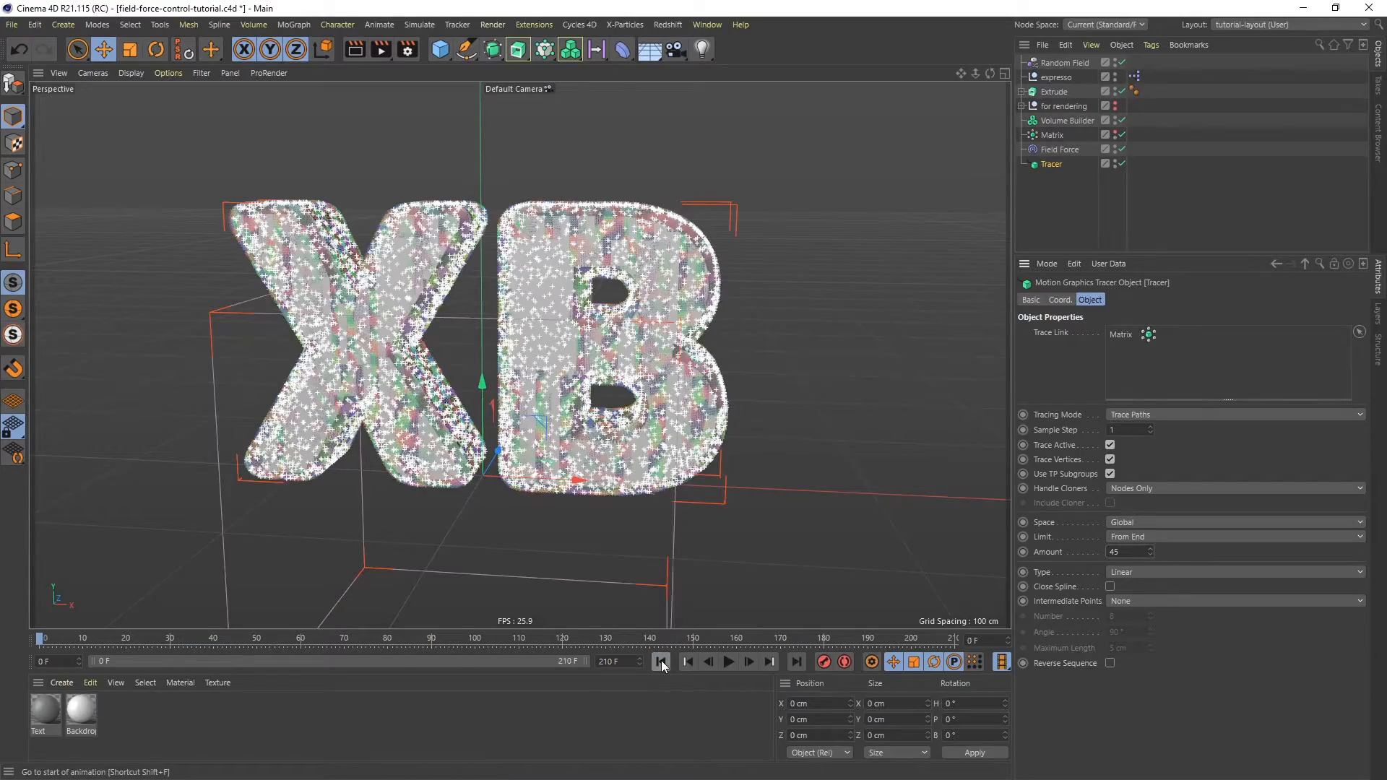
{"action": "left_click", "coordinate": [729, 662]}
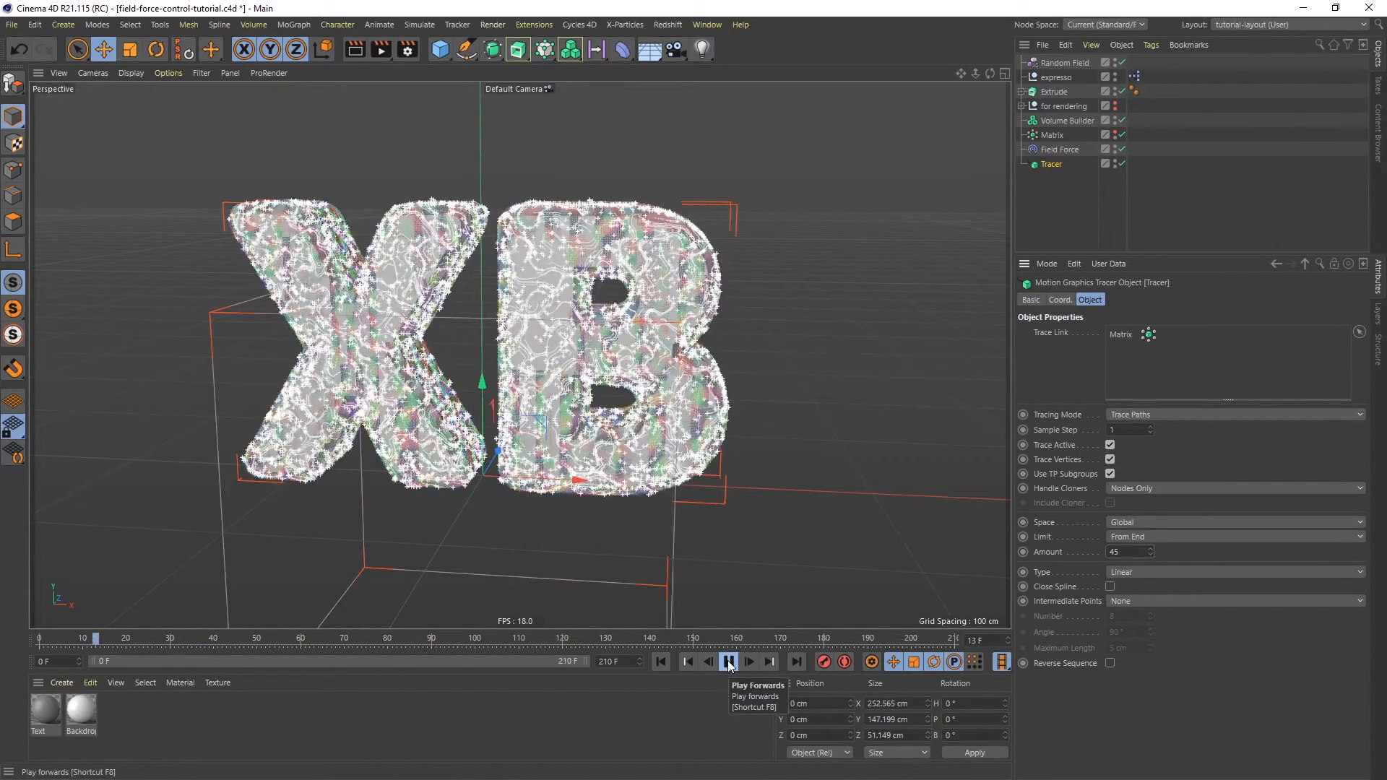
{"action": "left_click", "coordinate": [728, 662]}
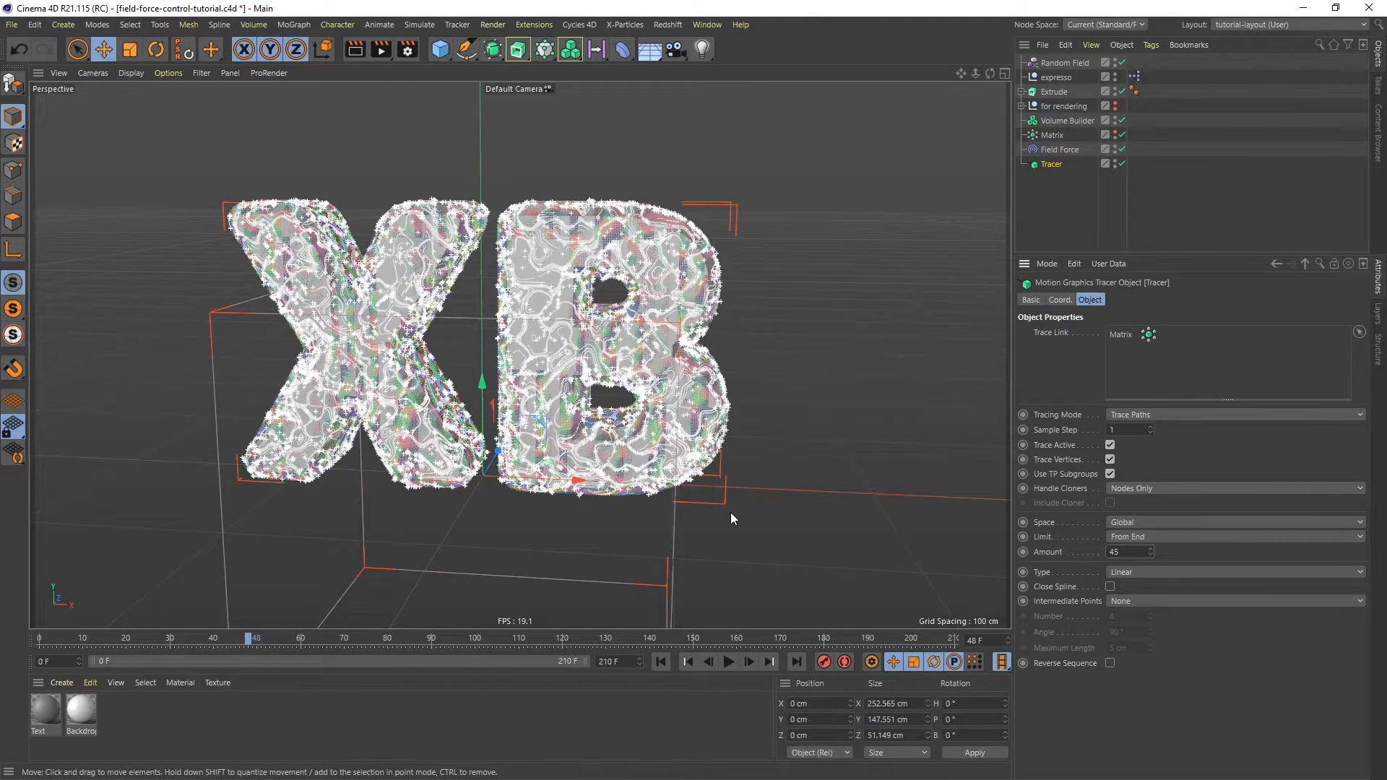
{"action": "left_click", "coordinate": [1117, 120]}
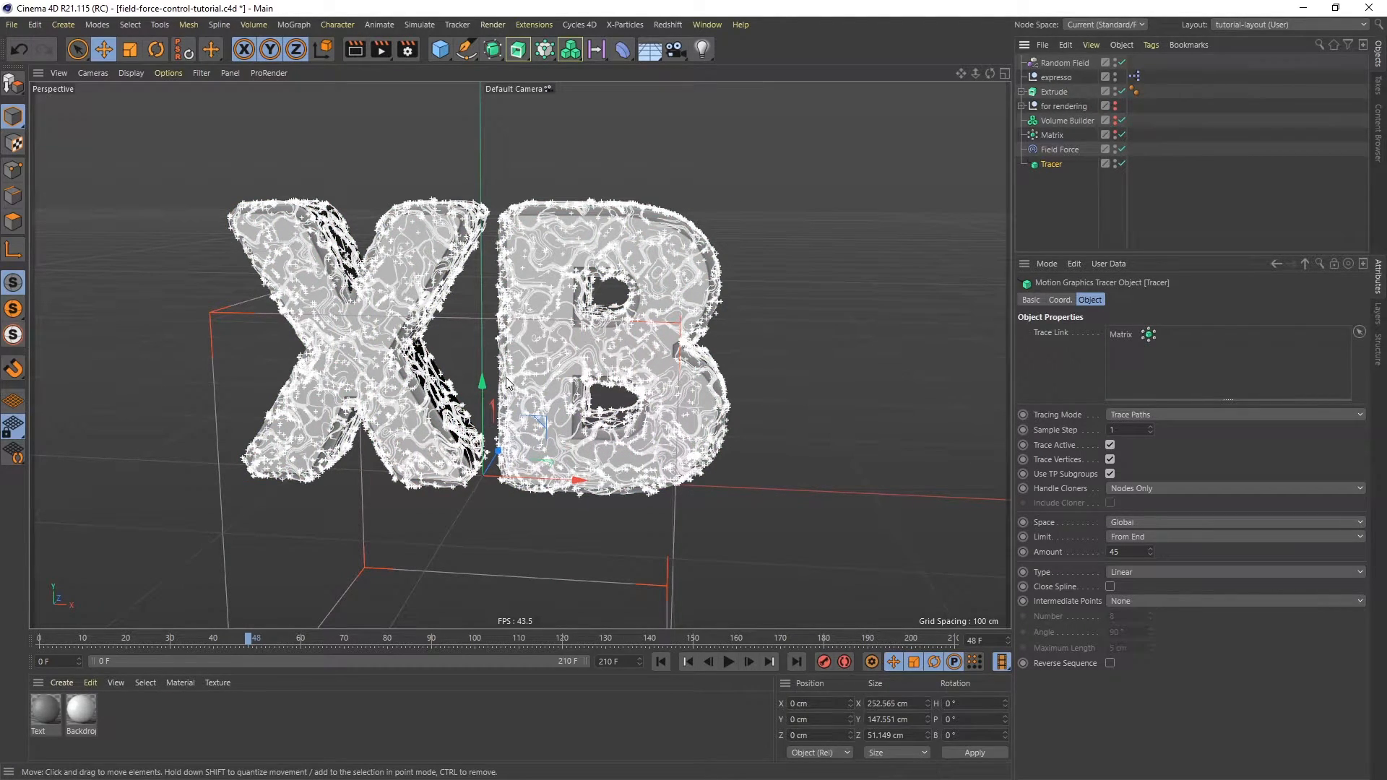
- Set the Random Field's Scale to 400%
{"action": "left_click", "coordinate": [1065, 63]}
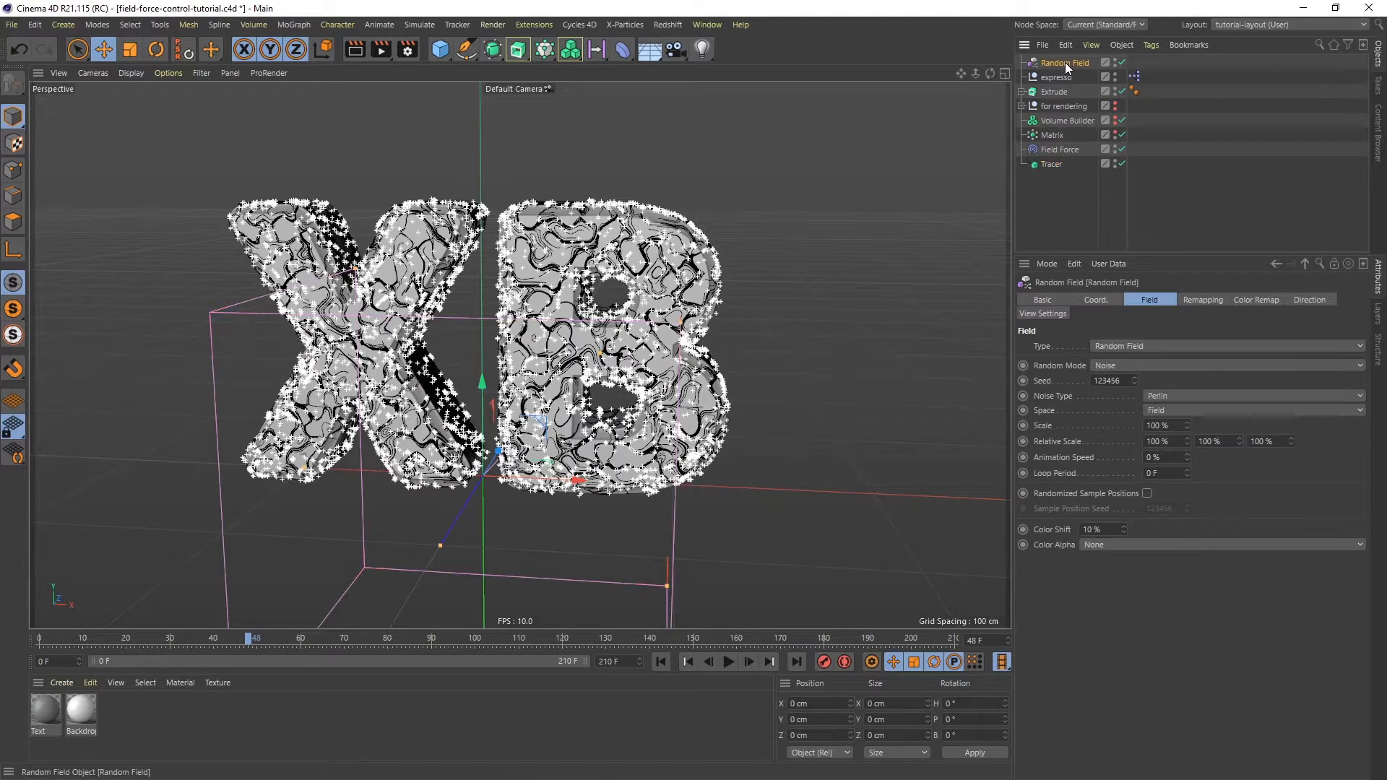
{"action": "left_click", "coordinate": [1159, 426]}
{"action": "type", "text": "400"}
{"action": "key", "text": "Return"}
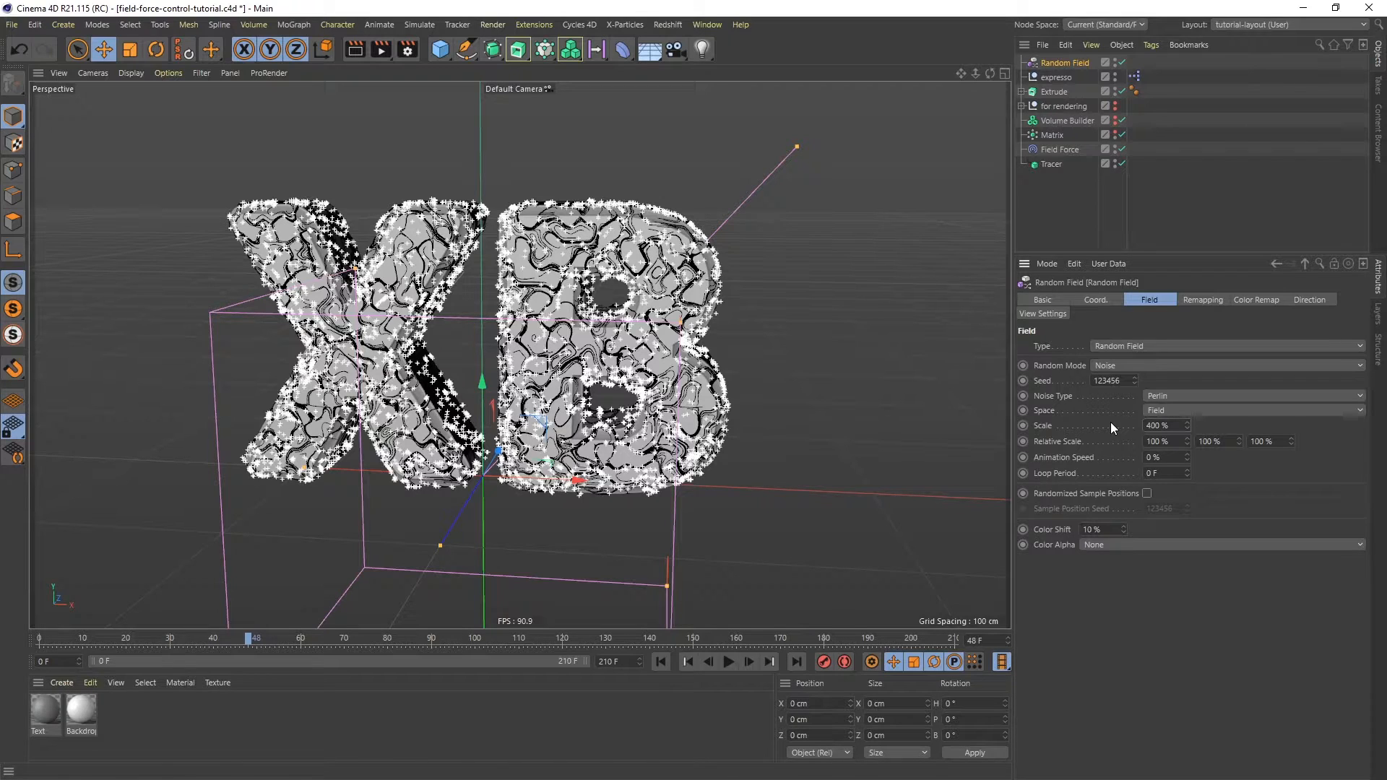
- Replay the animation from the start and examine the particle trails up close
{"action": "left_click", "coordinate": [660, 662]}
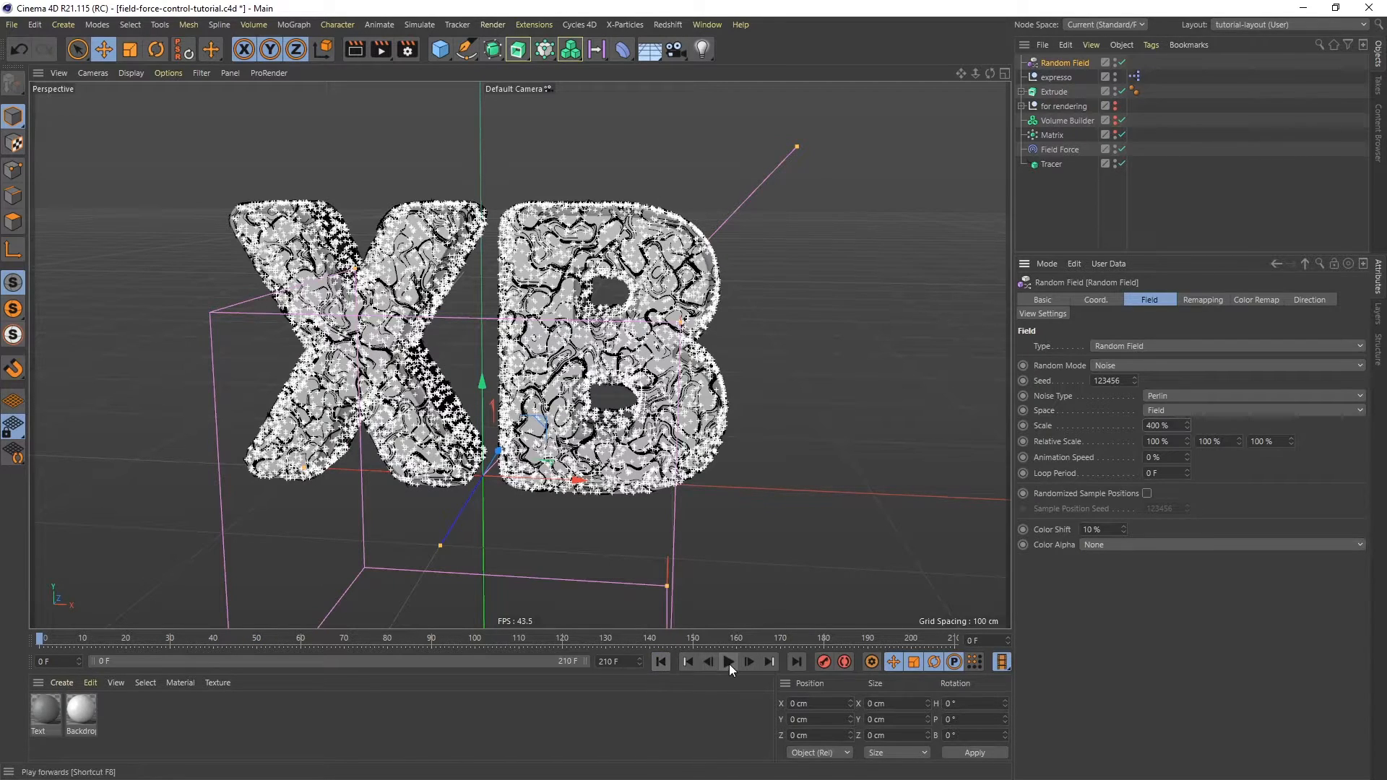
{"action": "left_click", "coordinate": [729, 662]}
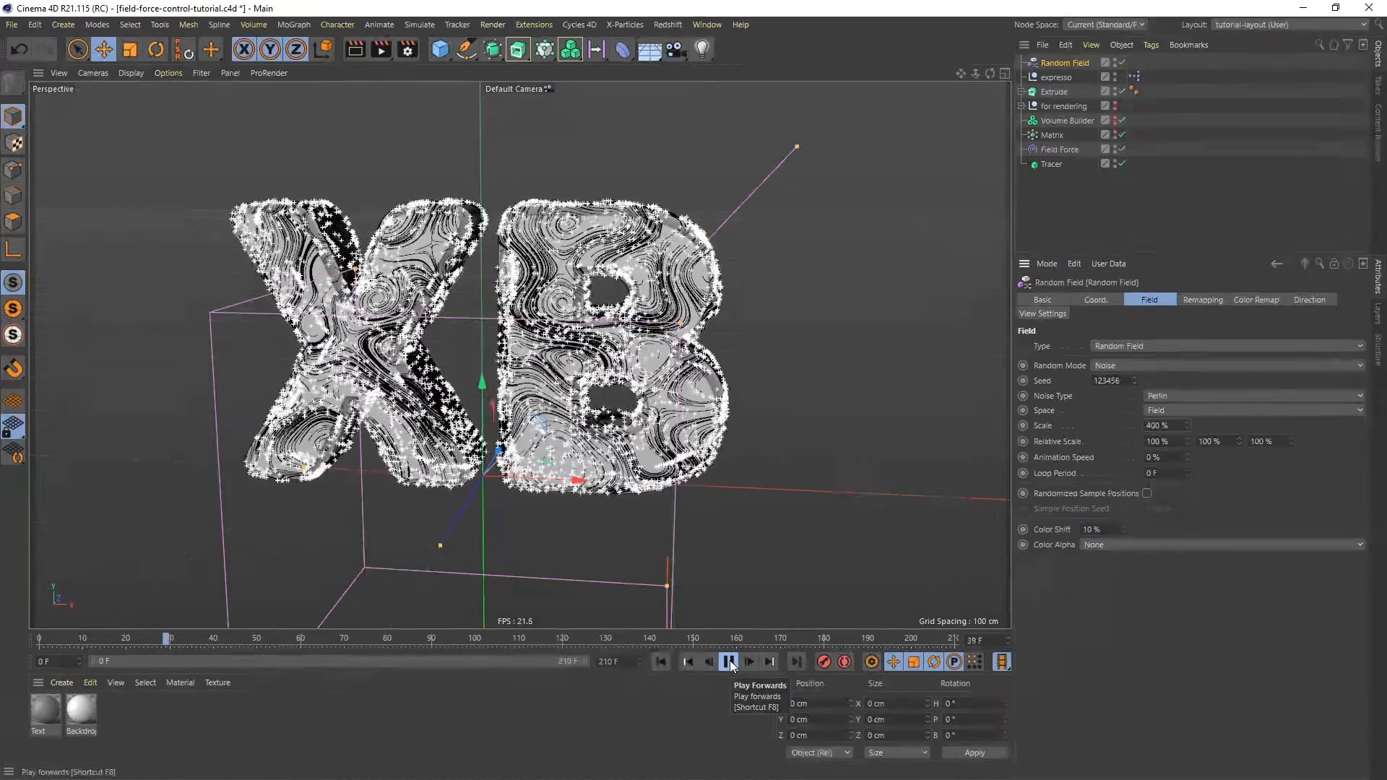
{"action": "left_click", "coordinate": [730, 662]}
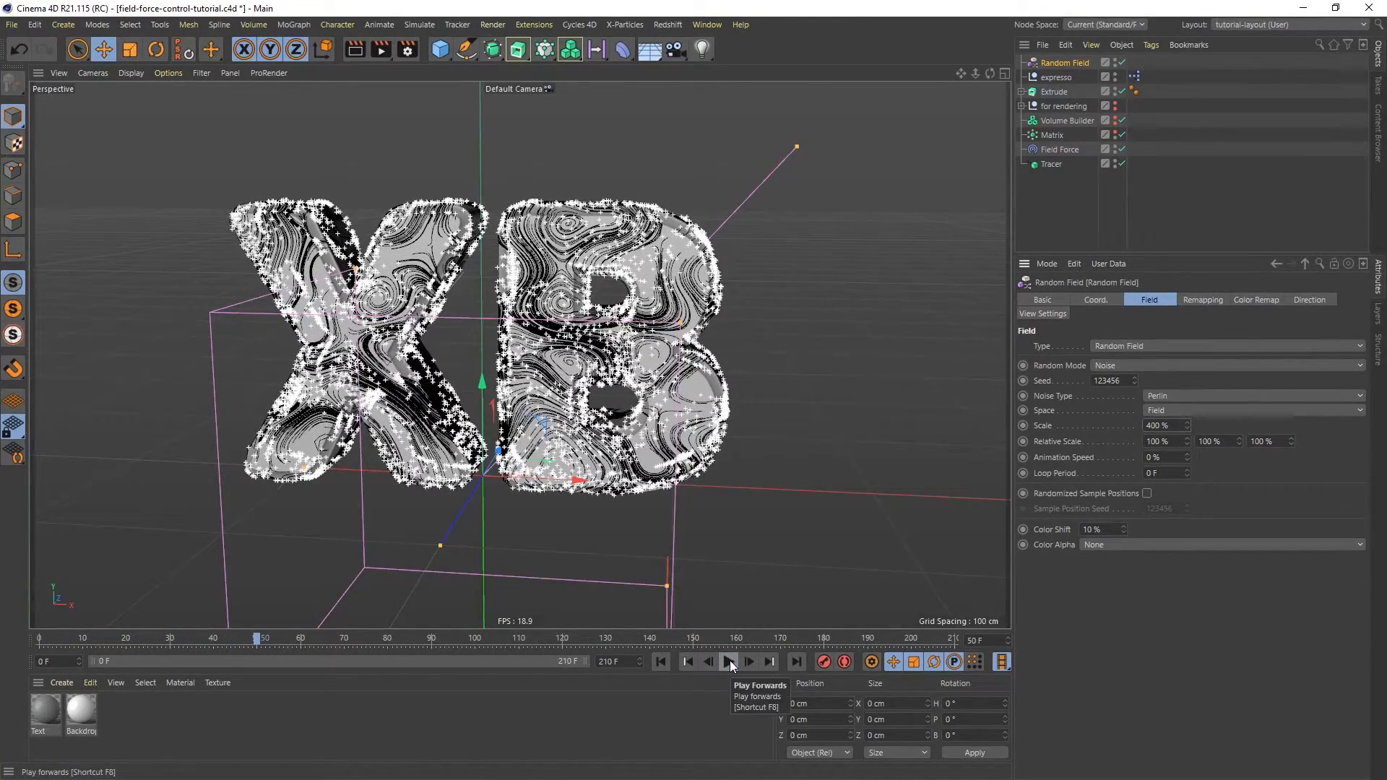
{"action": "left_click_drag", "start_coordinate": [553, 404], "coordinate": [520, 371], "text": "alt"}
{"action": "scroll", "coordinate": [520, 372], "scroll_direction": "up", "scroll_amount": 5}
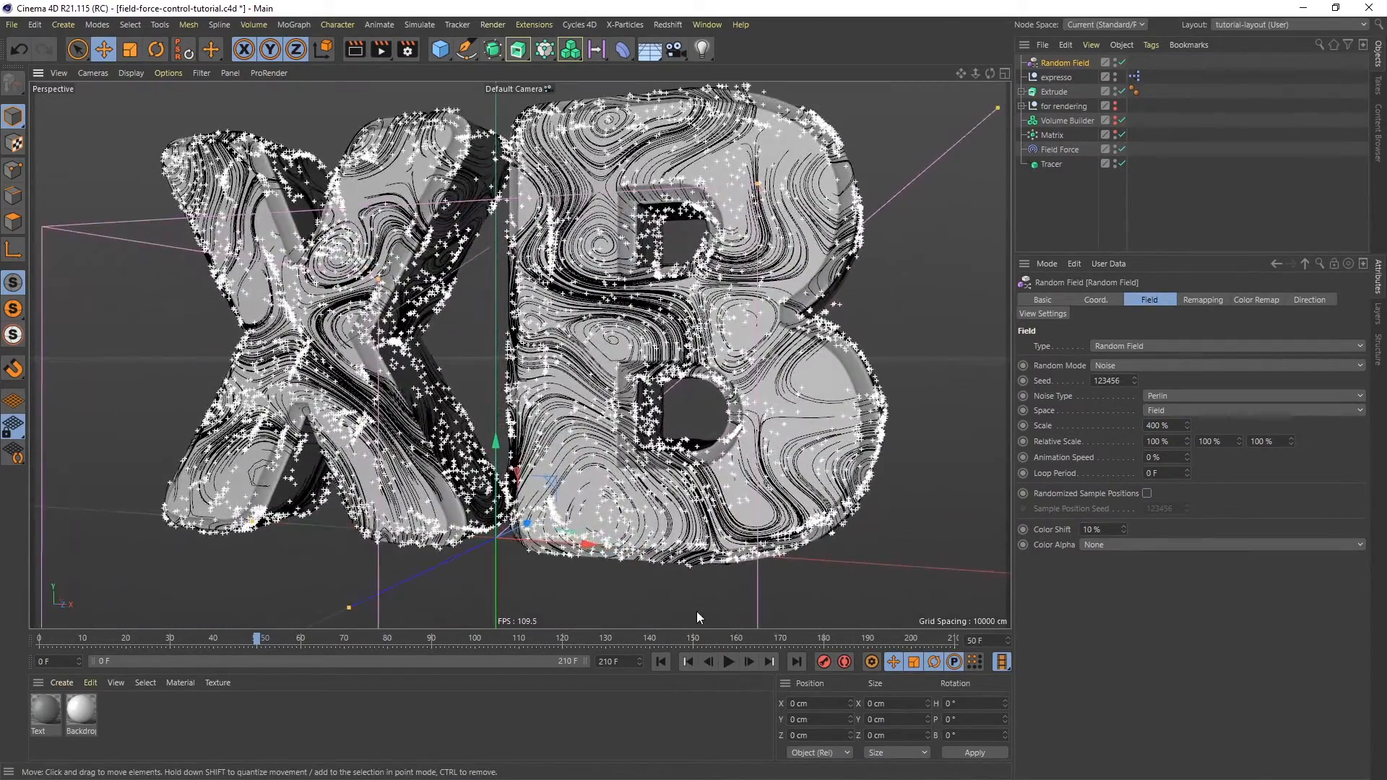
{"action": "left_click", "coordinate": [660, 662]}
{"action": "left_click", "coordinate": [728, 662]}
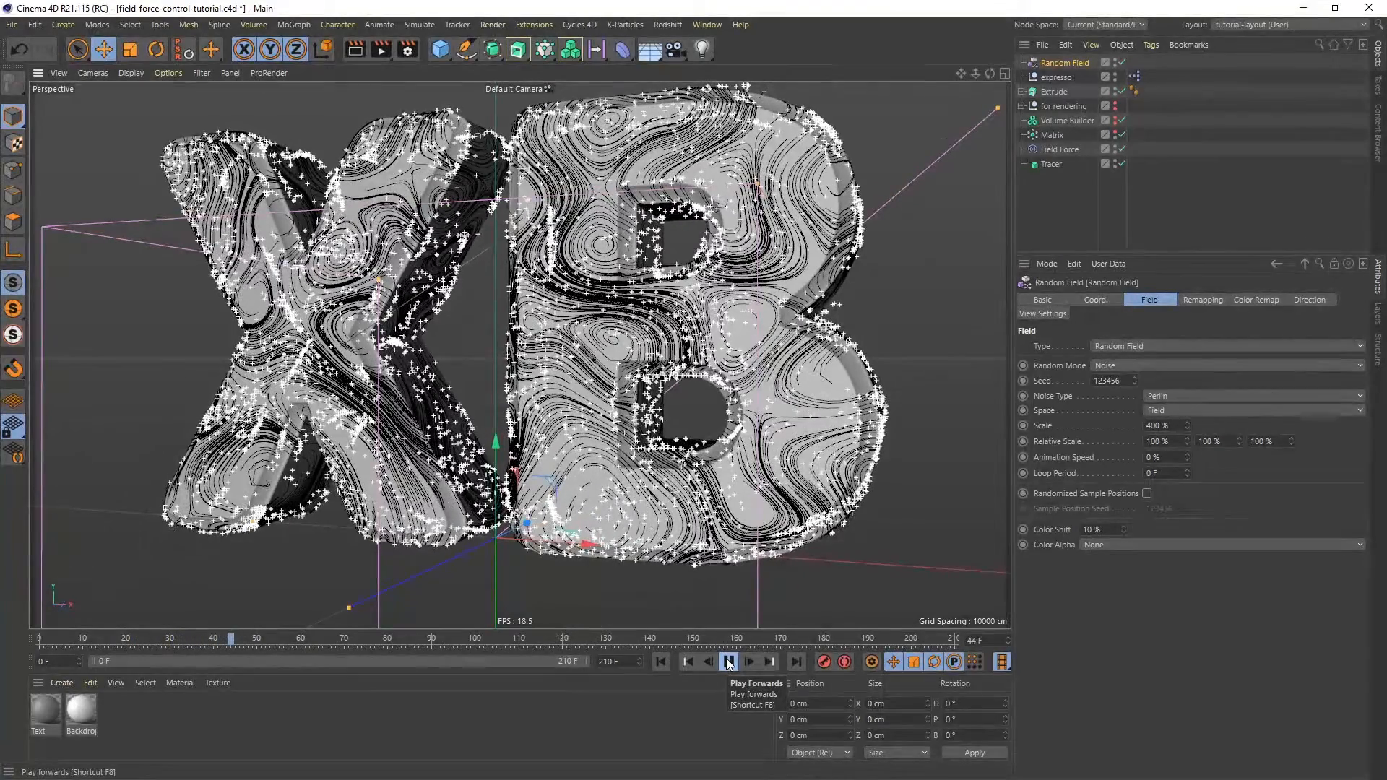
{"action": "left_click", "coordinate": [728, 662]}
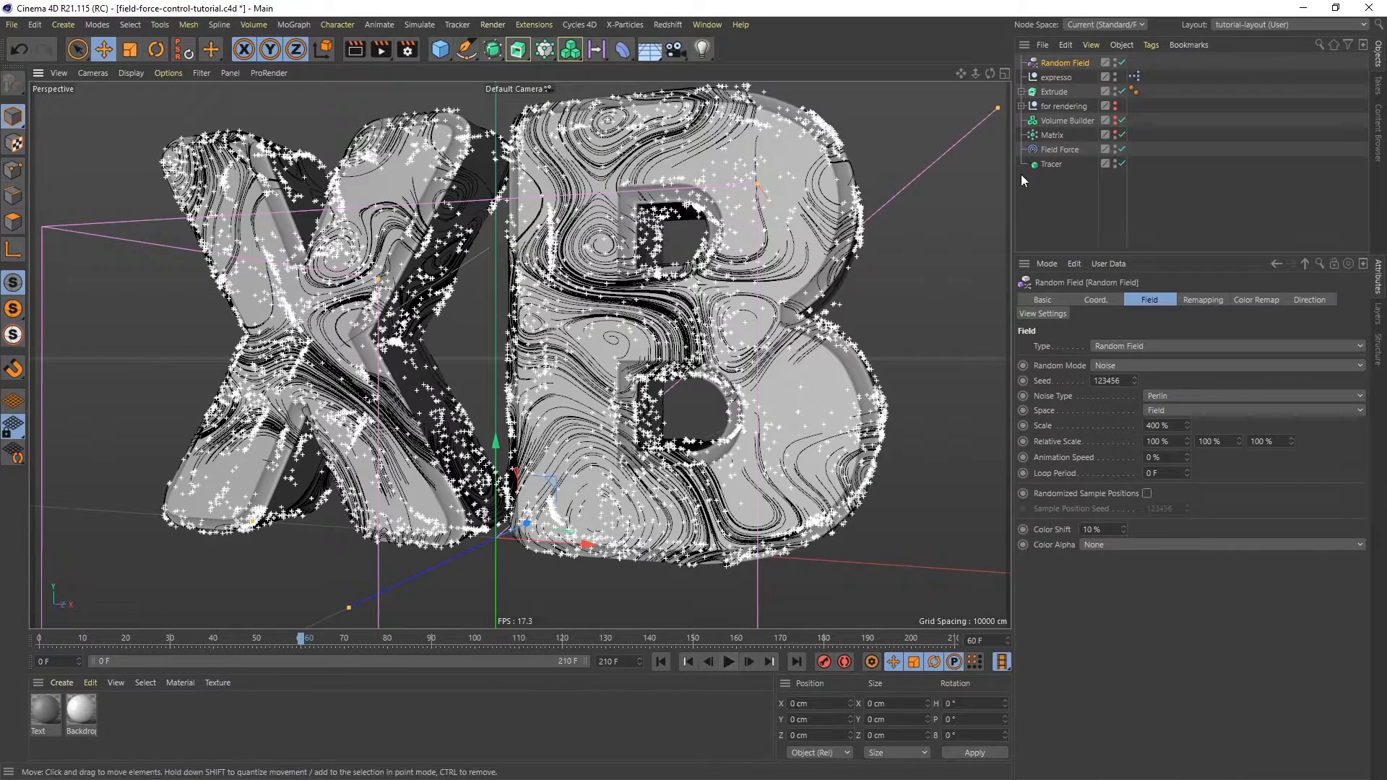
- Add a mask sublayer to the Volume Builder layer in the Field Force's field list
{"action": "left_click", "coordinate": [1068, 151]}
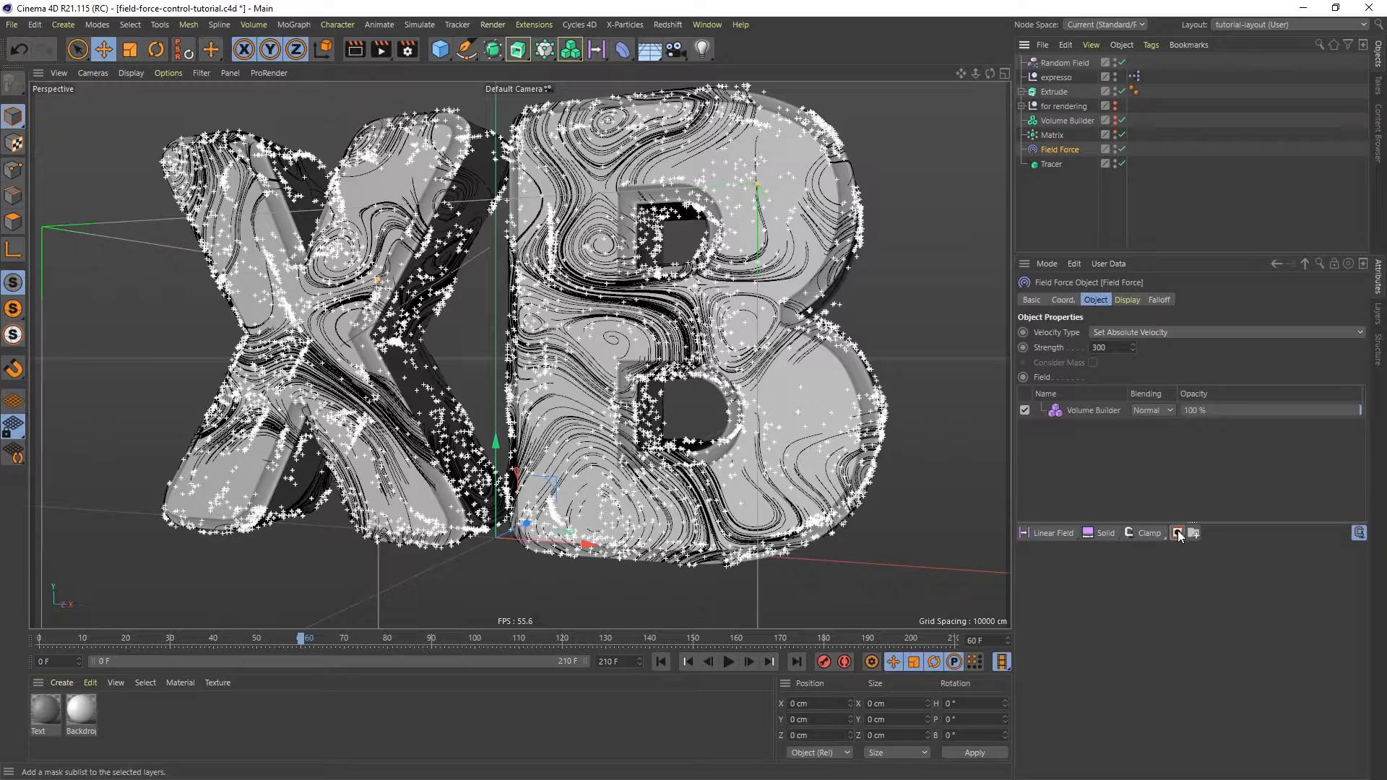
{"action": "left_click", "coordinate": [1093, 410]}
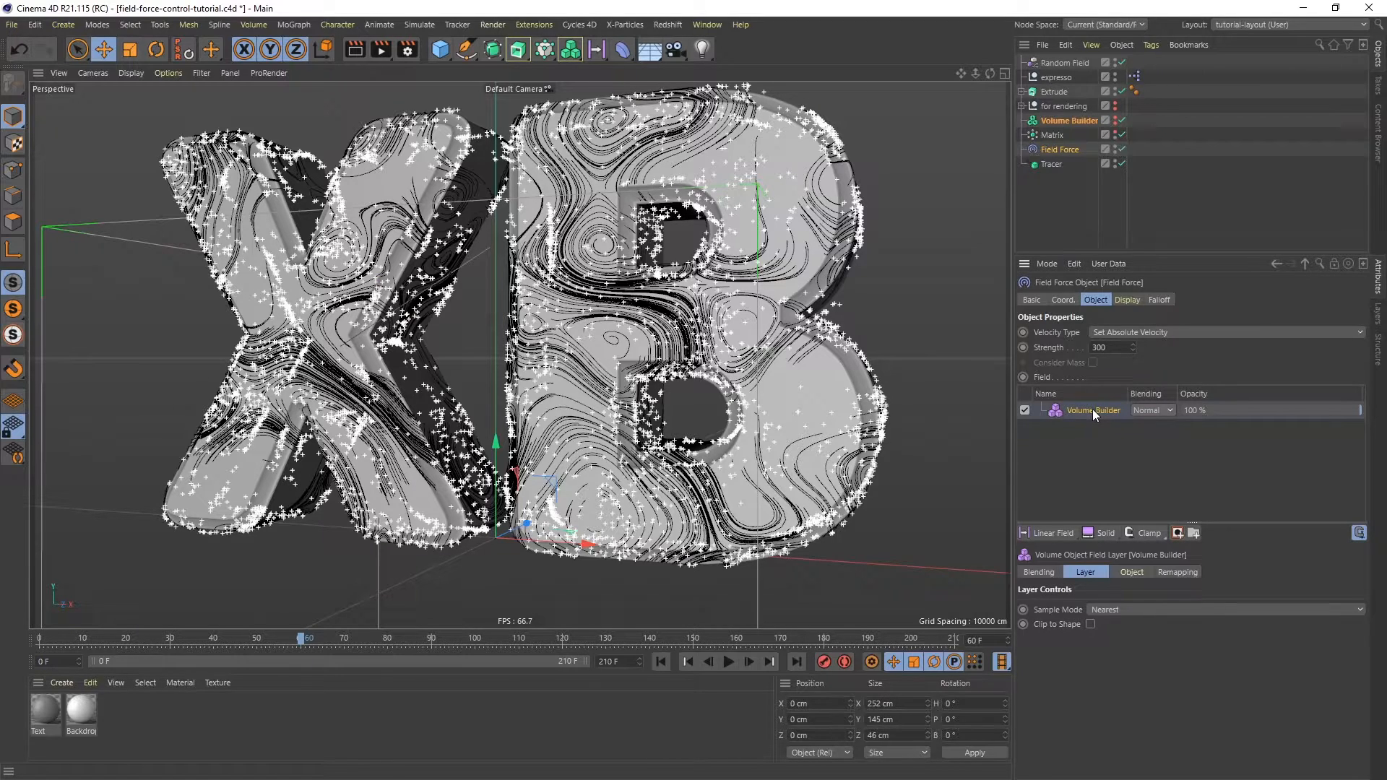
{"action": "left_click", "coordinate": [1178, 534]}
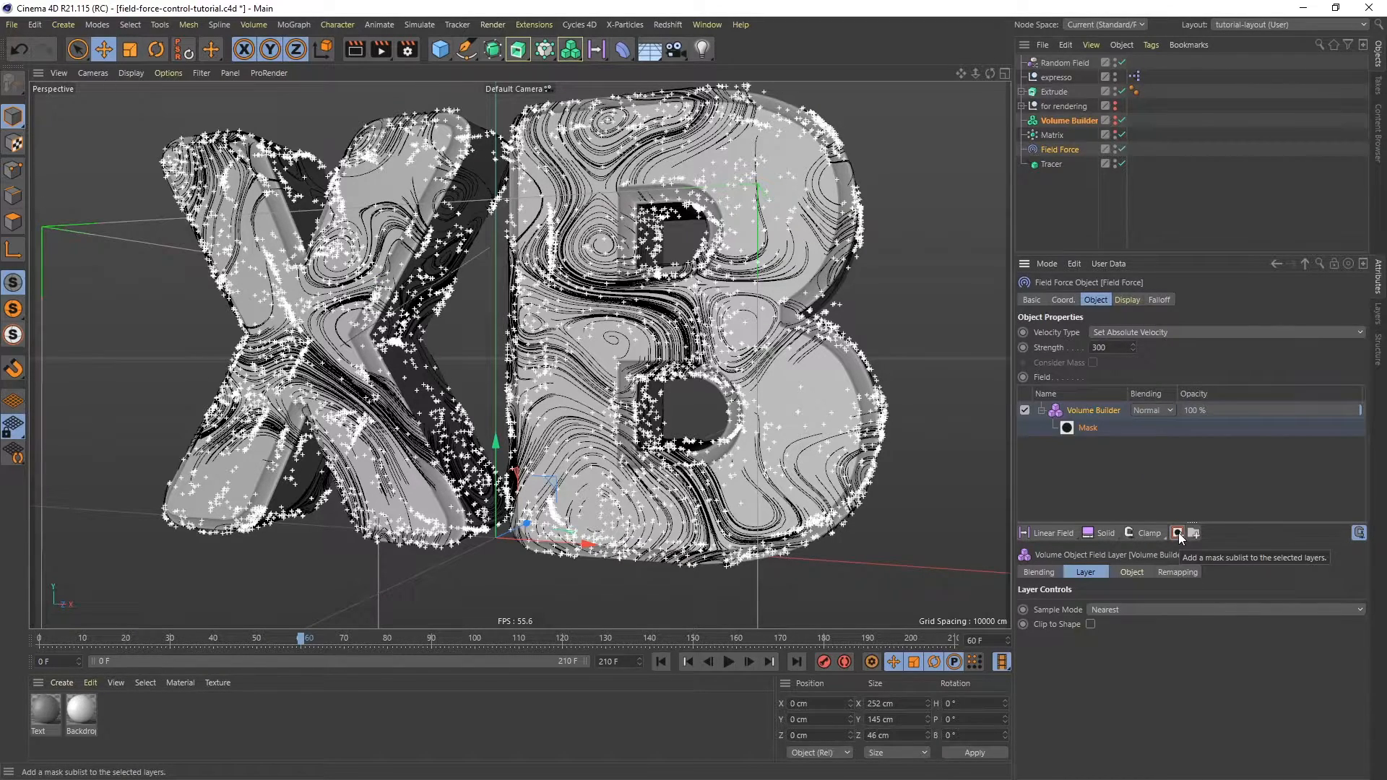
- Add a Spherical Field to the Field Force's field list and place it below the Volume Builder layer
{"action": "left_click", "coordinate": [603, 57]}
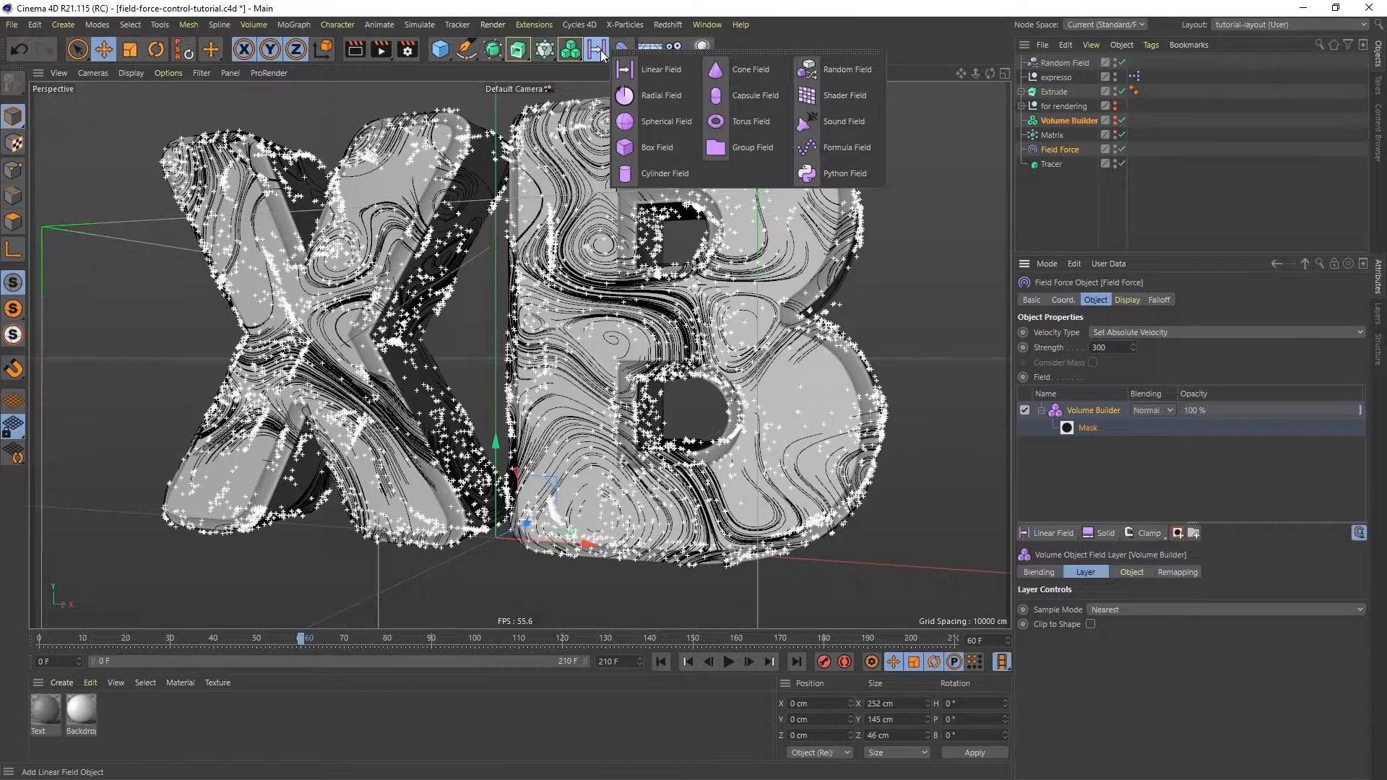
{"action": "left_click", "coordinate": [679, 120]}
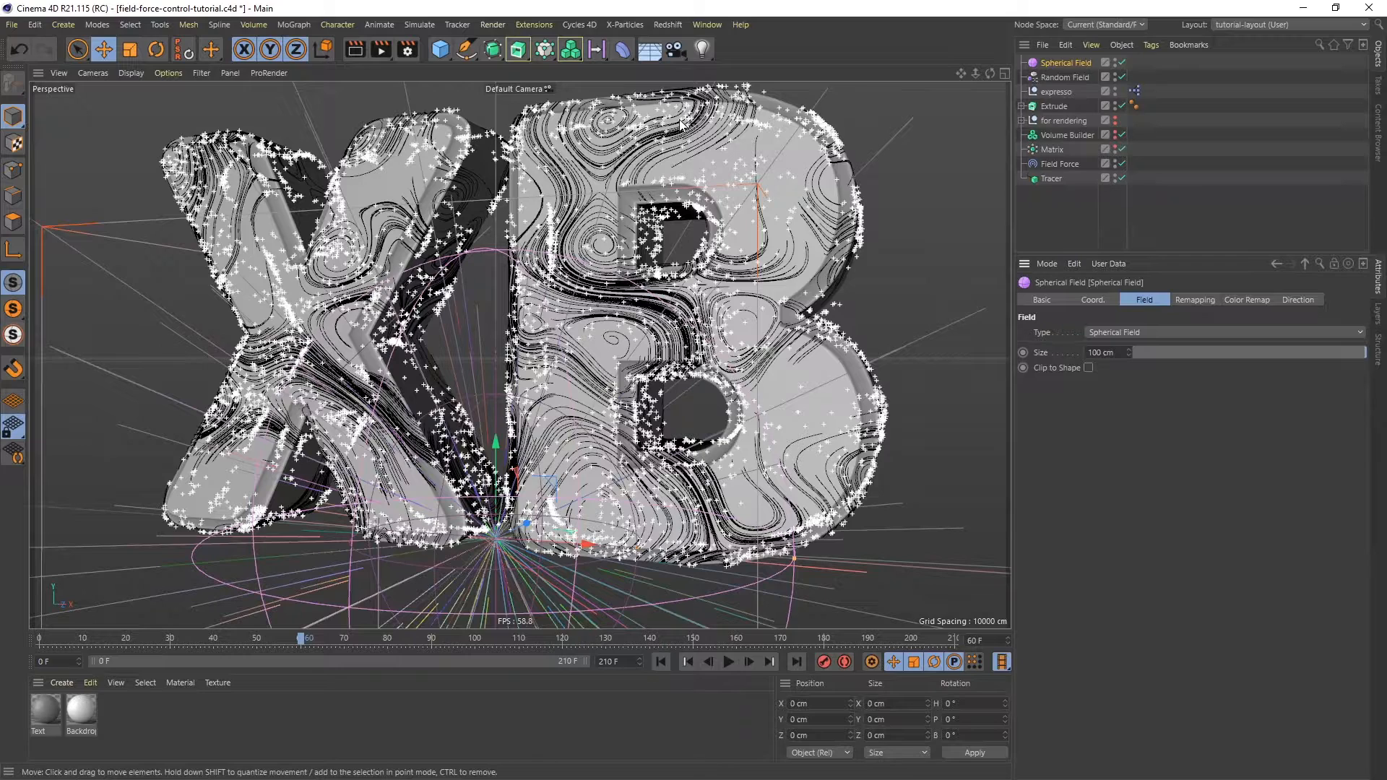
{"action": "left_click", "coordinate": [1061, 165]}
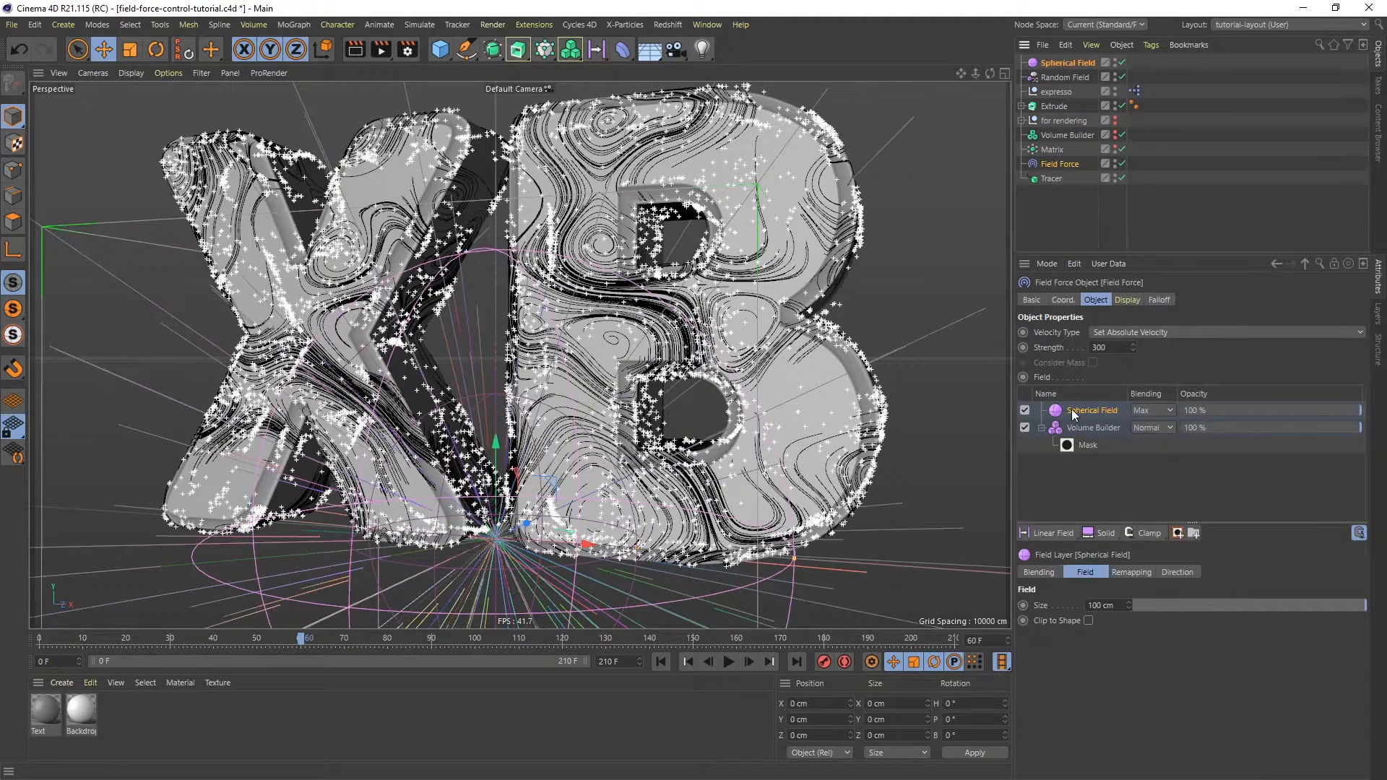
{"action": "left_click_drag", "start_coordinate": [1082, 411], "coordinate": [1089, 448]}
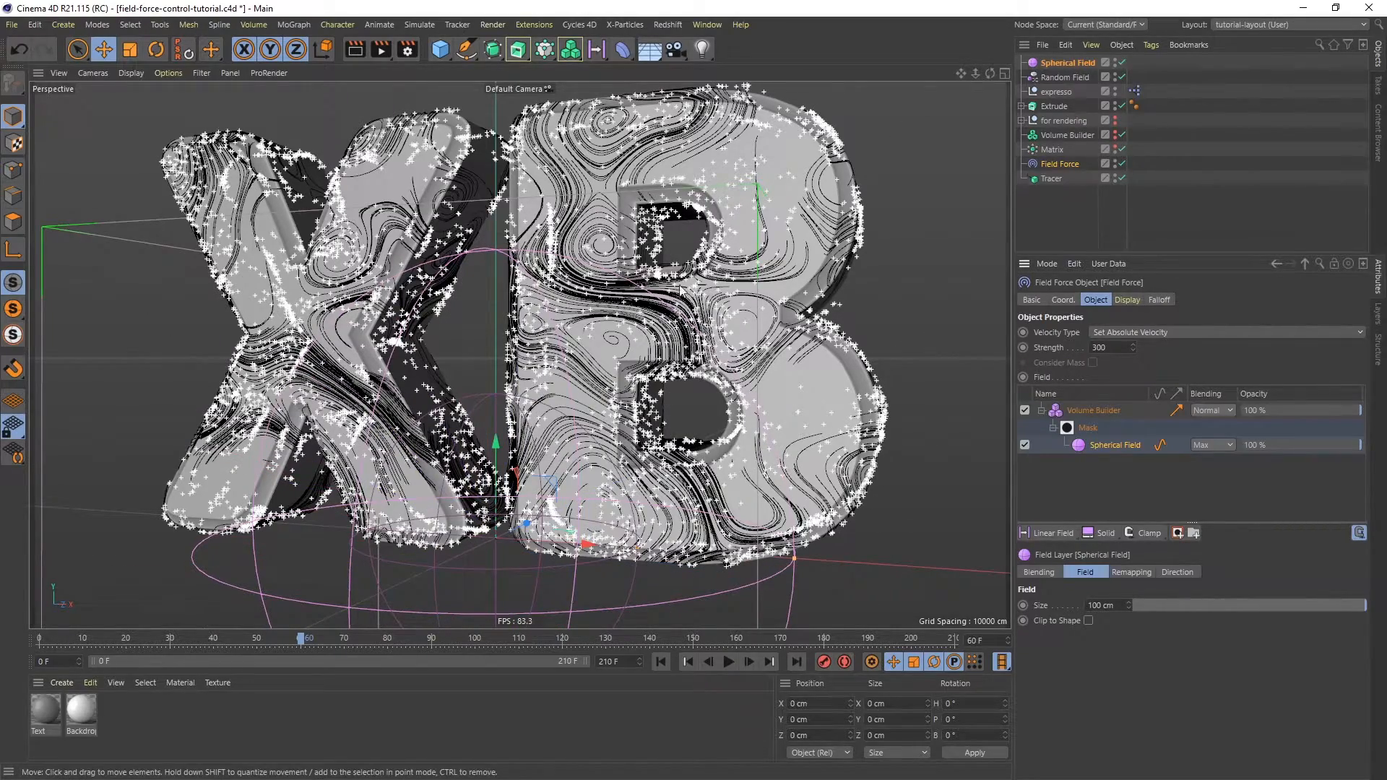
- Set the Spherical Field's size to 50 cm
{"action": "scroll", "coordinate": [686, 357], "scroll_direction": "down", "scroll_amount": 5}
{"action": "middle_click_drag", "start_coordinate": [694, 330], "coordinate": [669, 373], "text": "alt"}
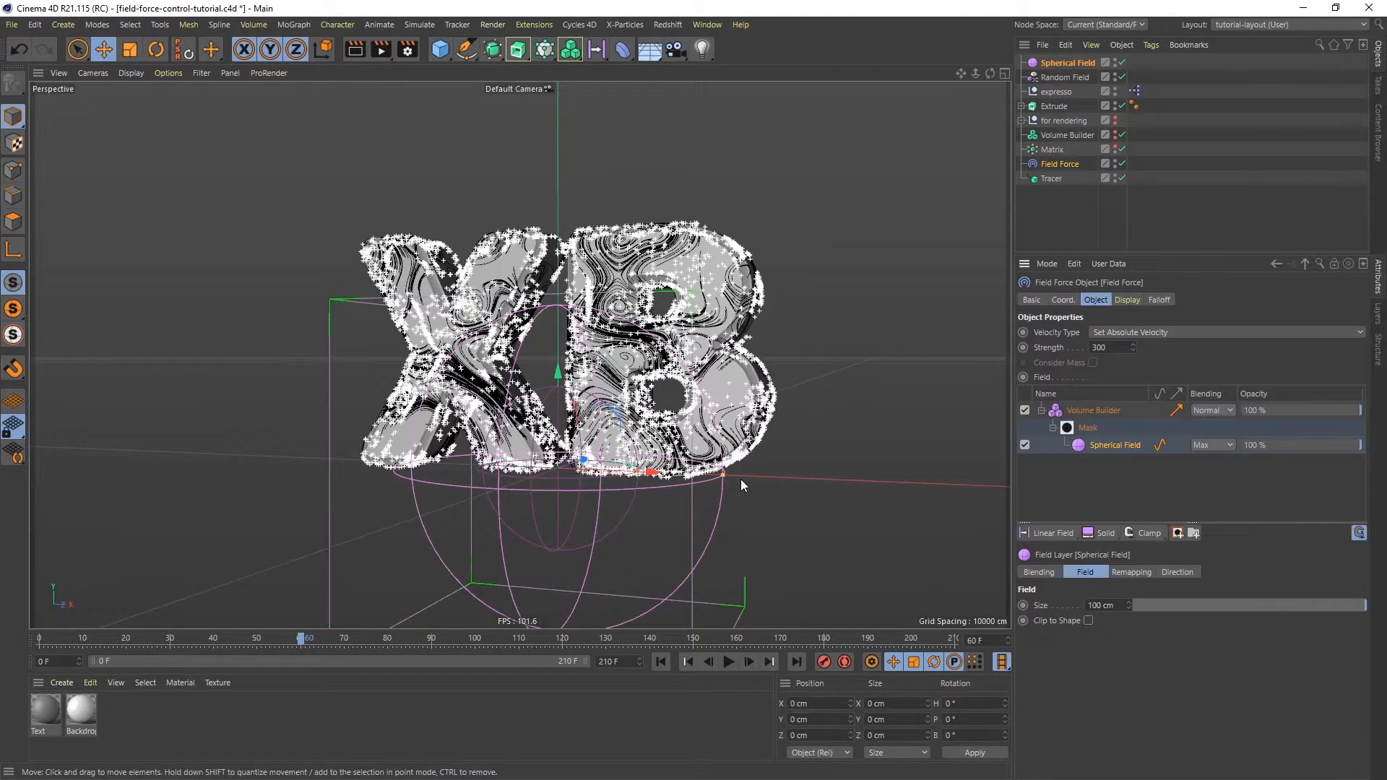
{"action": "left_click_drag", "start_coordinate": [725, 476], "coordinate": [703, 475]}
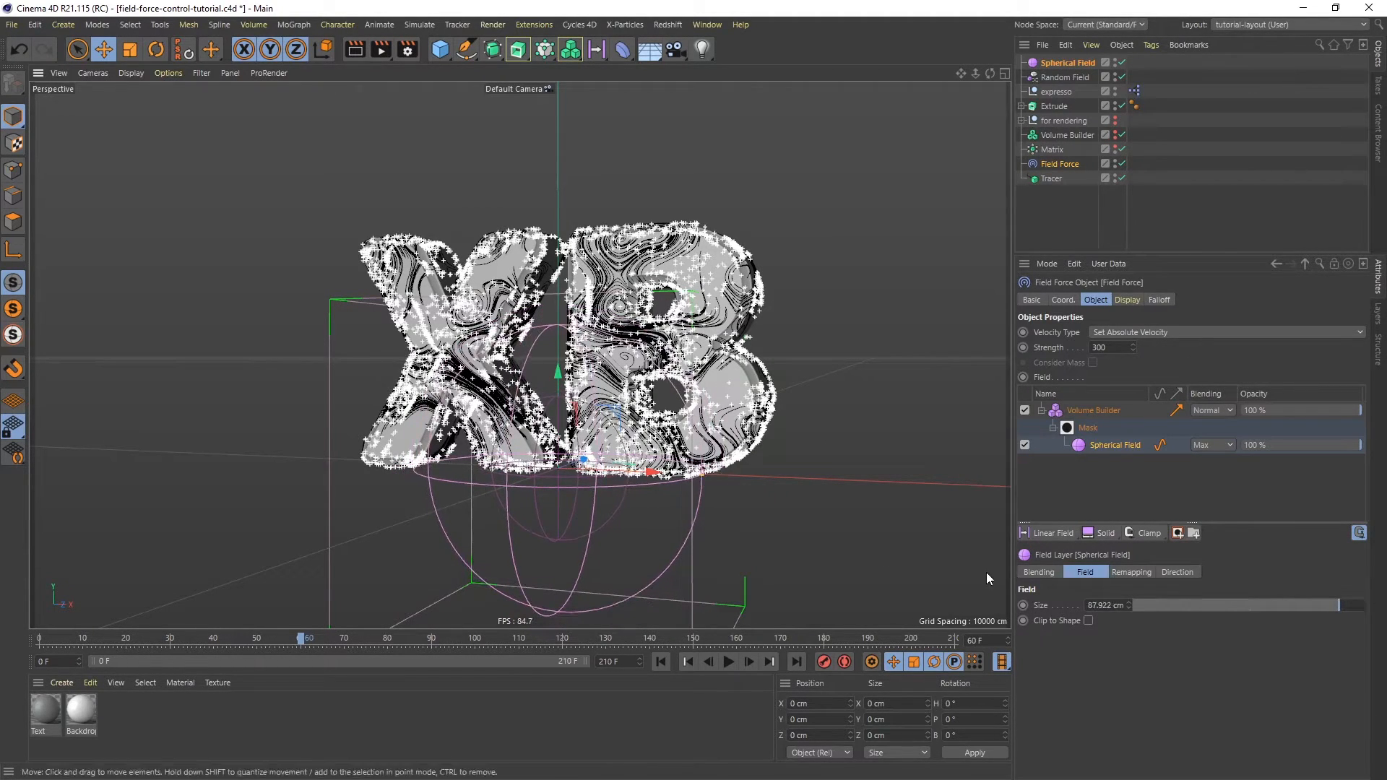
{"action": "left_click", "coordinate": [1100, 605]}
{"action": "type", "text": "50"}
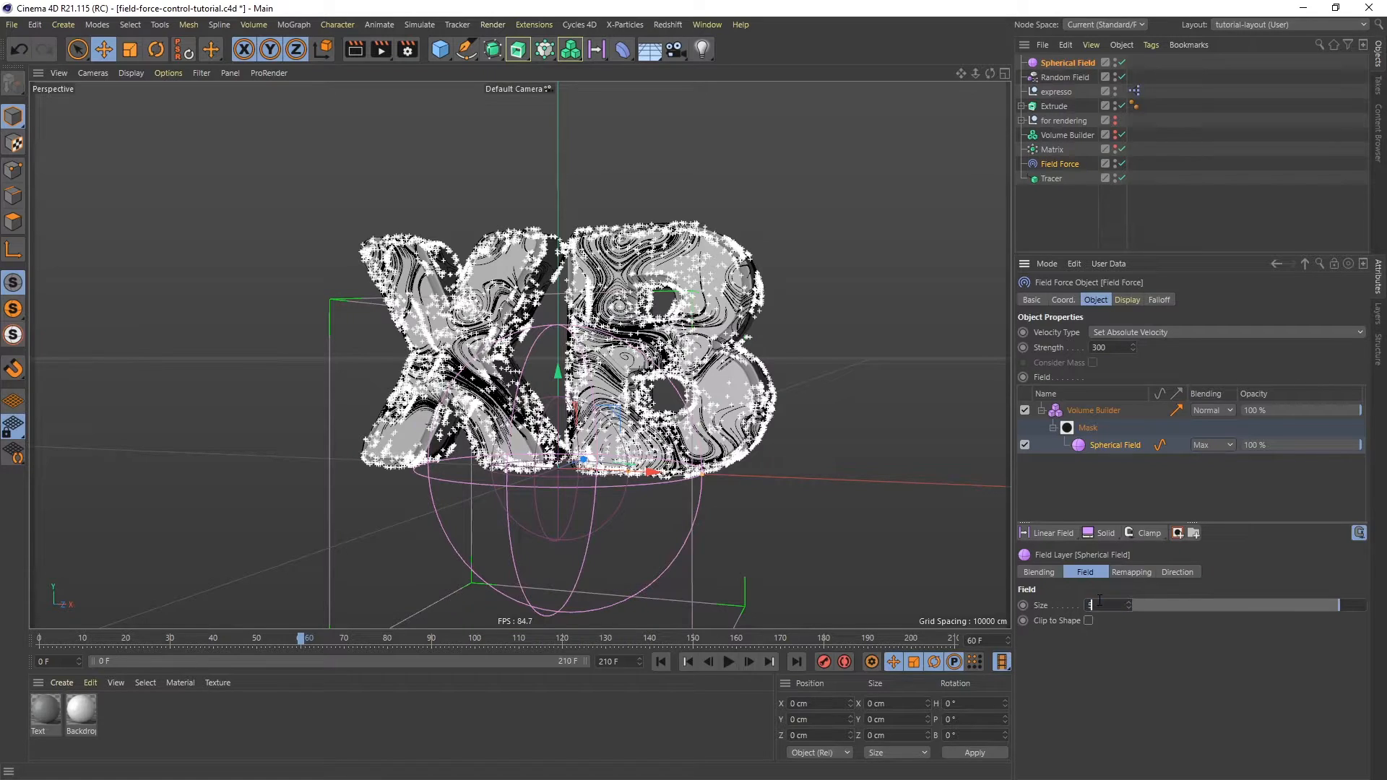
{"action": "key", "text": "Return"}
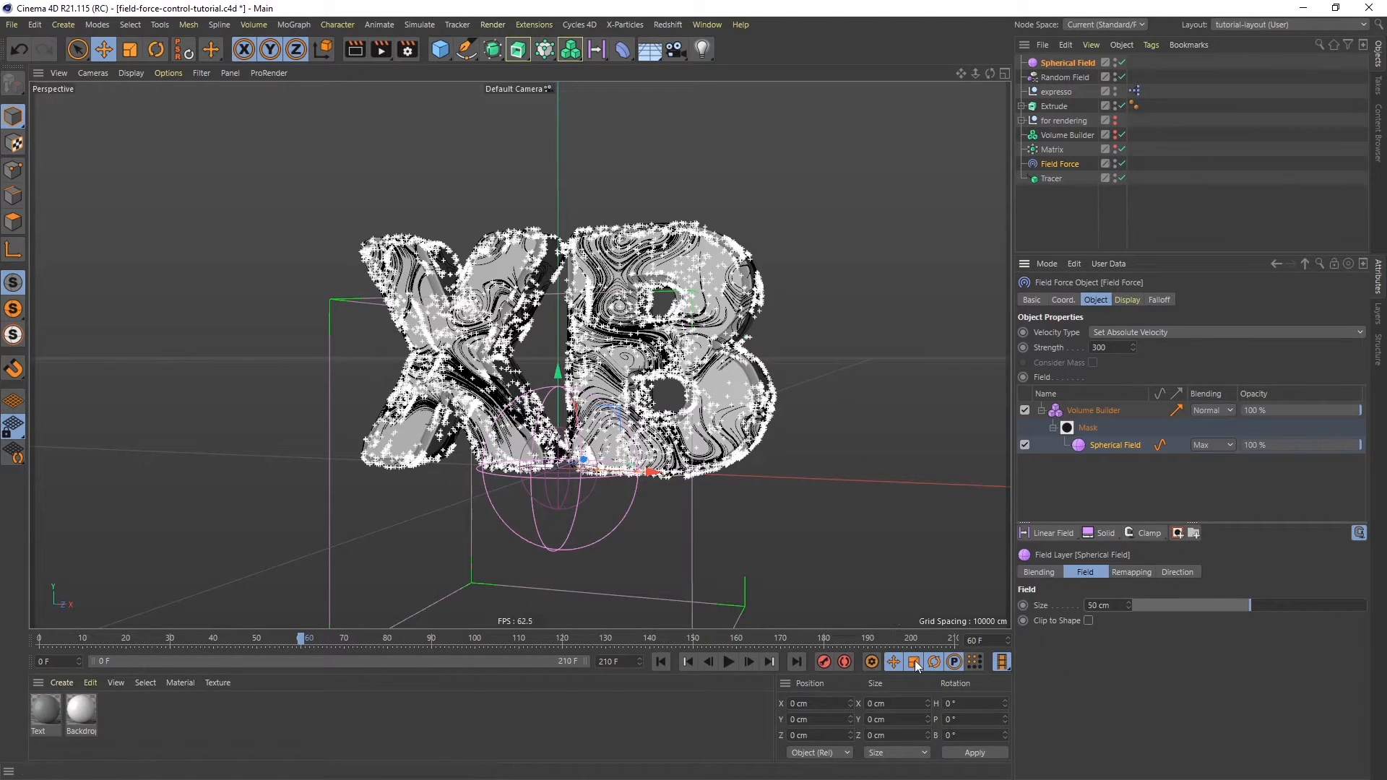
- Replay the animation while moving the Spherical Field to the lower right of the B, about X 167 cm, Y -14 cm
{"action": "left_click_drag", "start_coordinate": [651, 415], "coordinate": [669, 427], "text": "alt"}
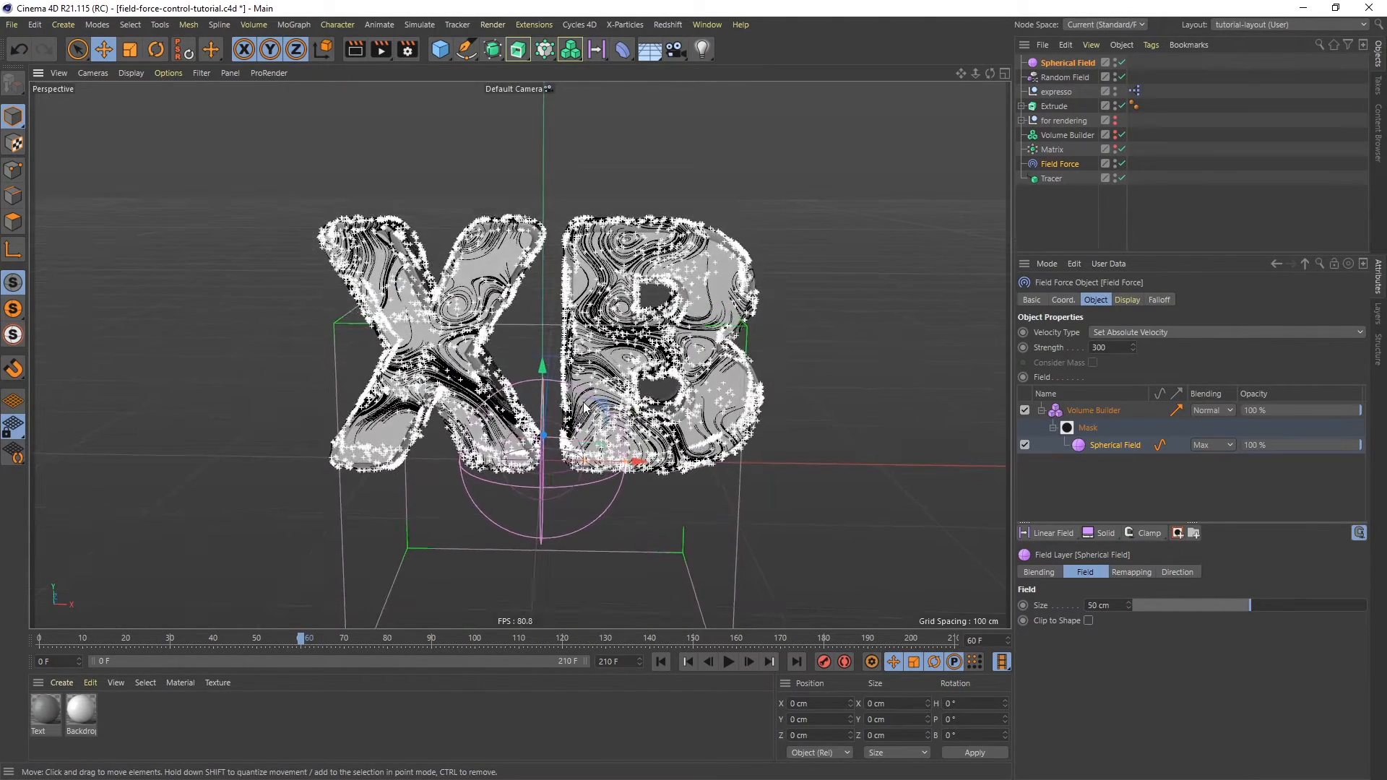
{"action": "left_click_drag", "start_coordinate": [618, 387], "coordinate": [937, 230]}
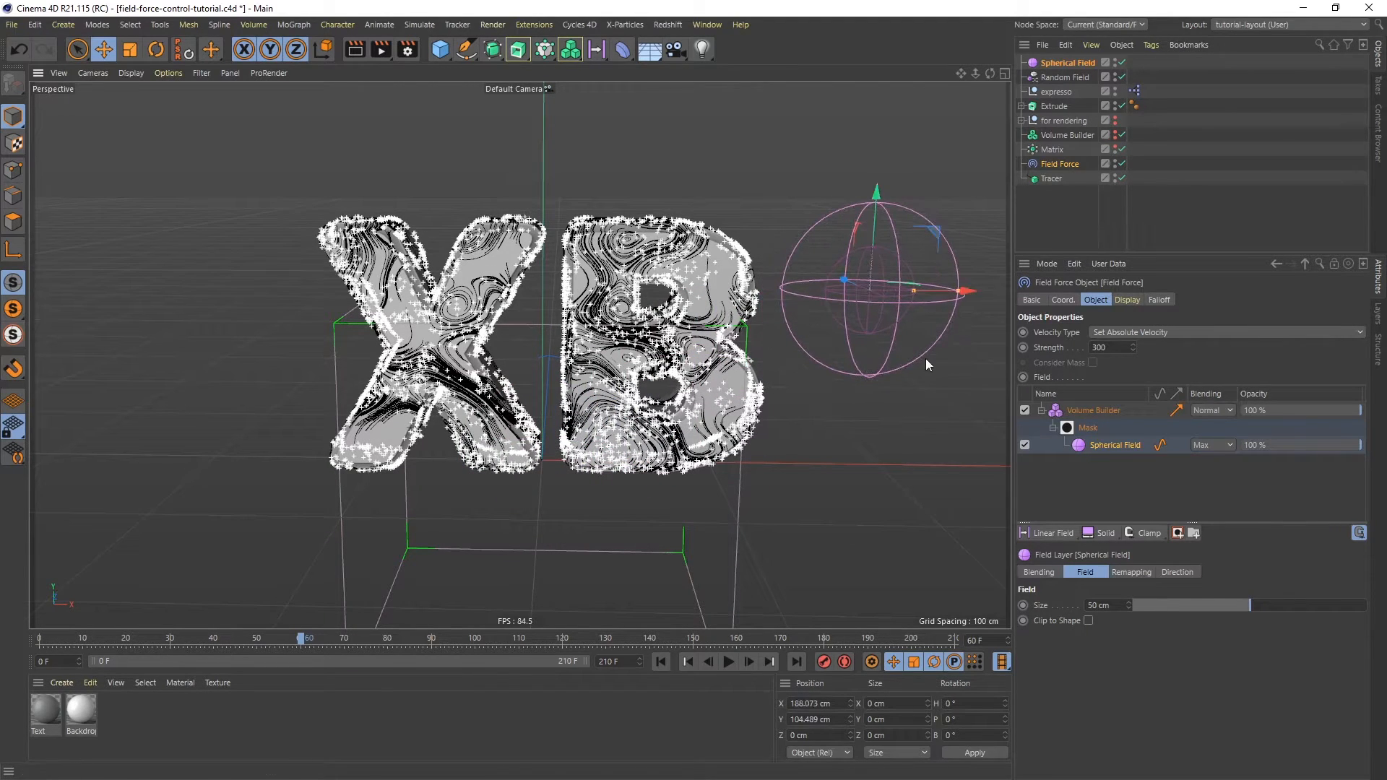
{"action": "left_click", "coordinate": [661, 662]}
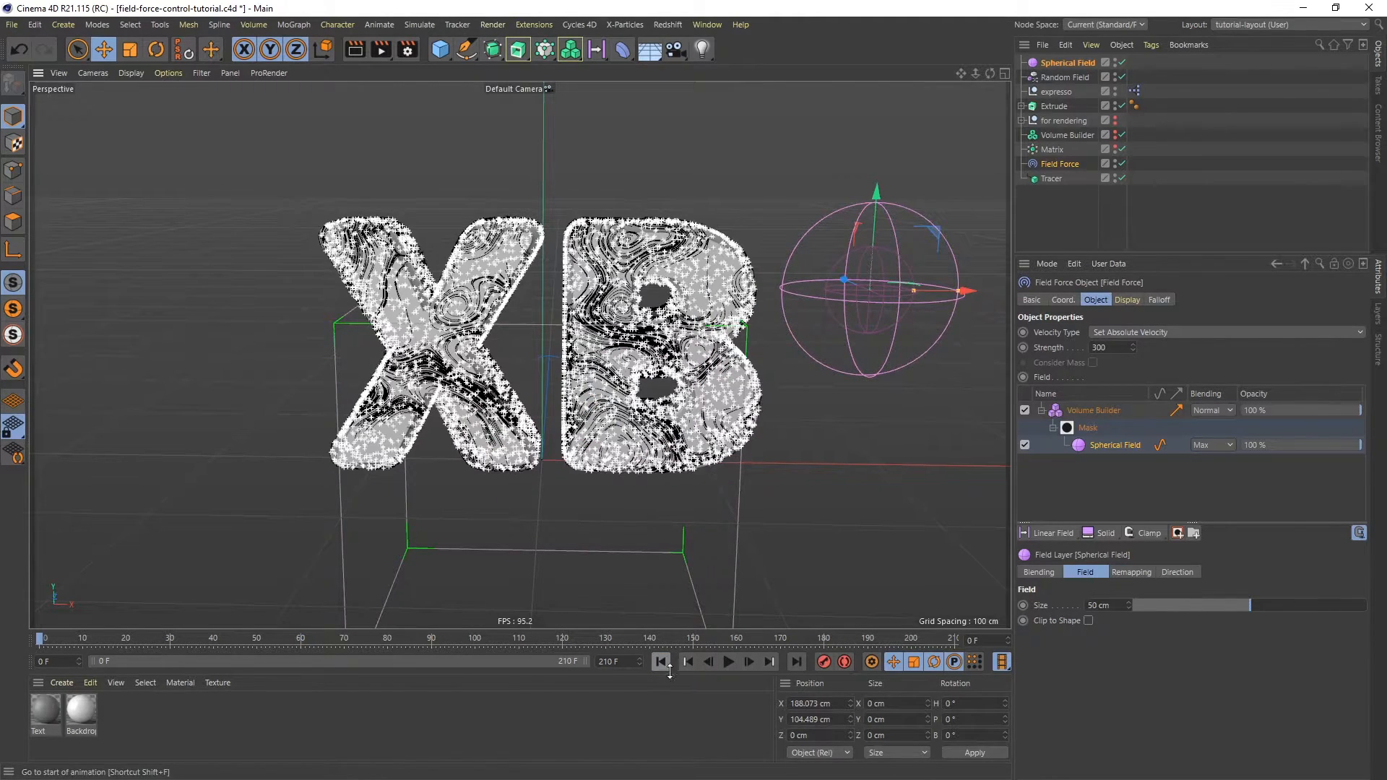
{"action": "left_click", "coordinate": [729, 662]}
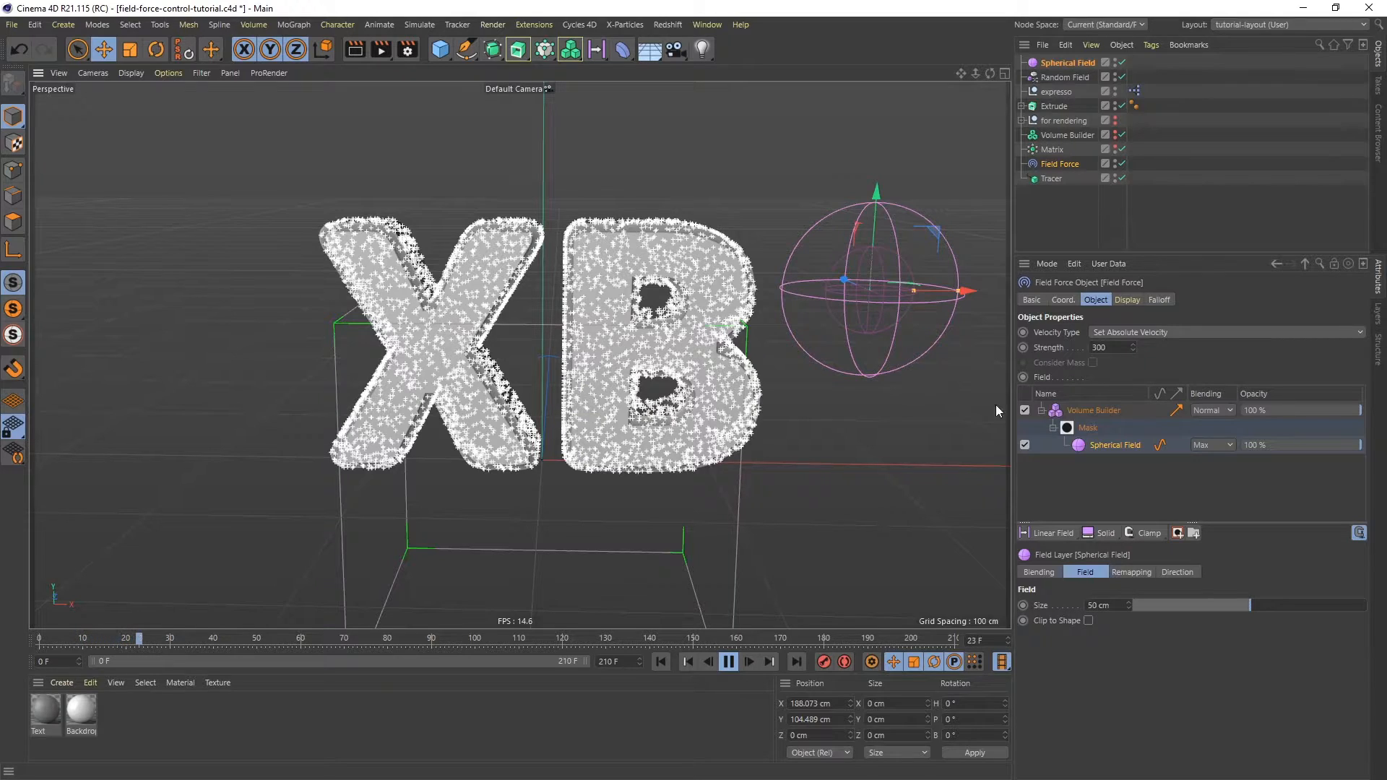
{"action": "left_click_drag", "start_coordinate": [935, 232], "coordinate": [847, 419]}
{"action": "left_click_drag", "start_coordinate": [871, 428], "coordinate": [887, 434]}
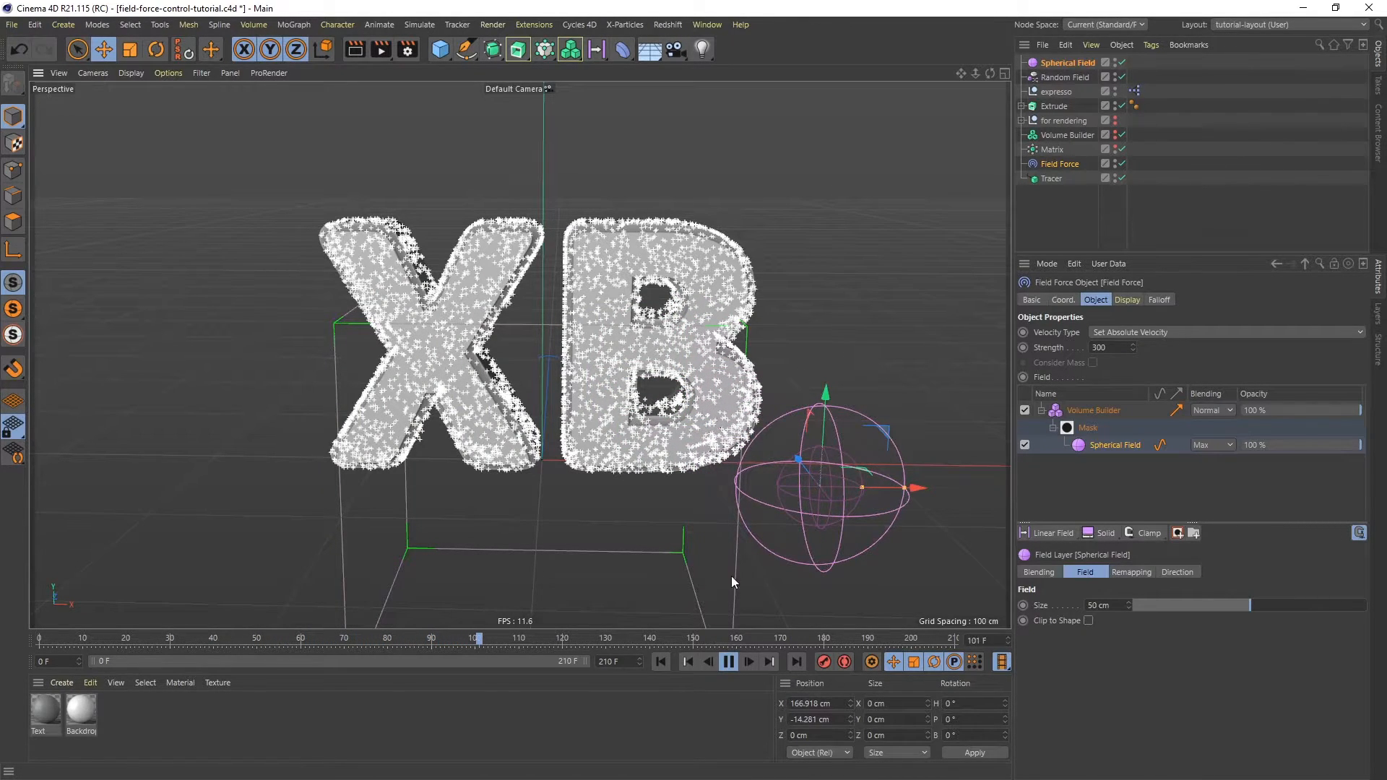
{"action": "left_click", "coordinate": [727, 661]}
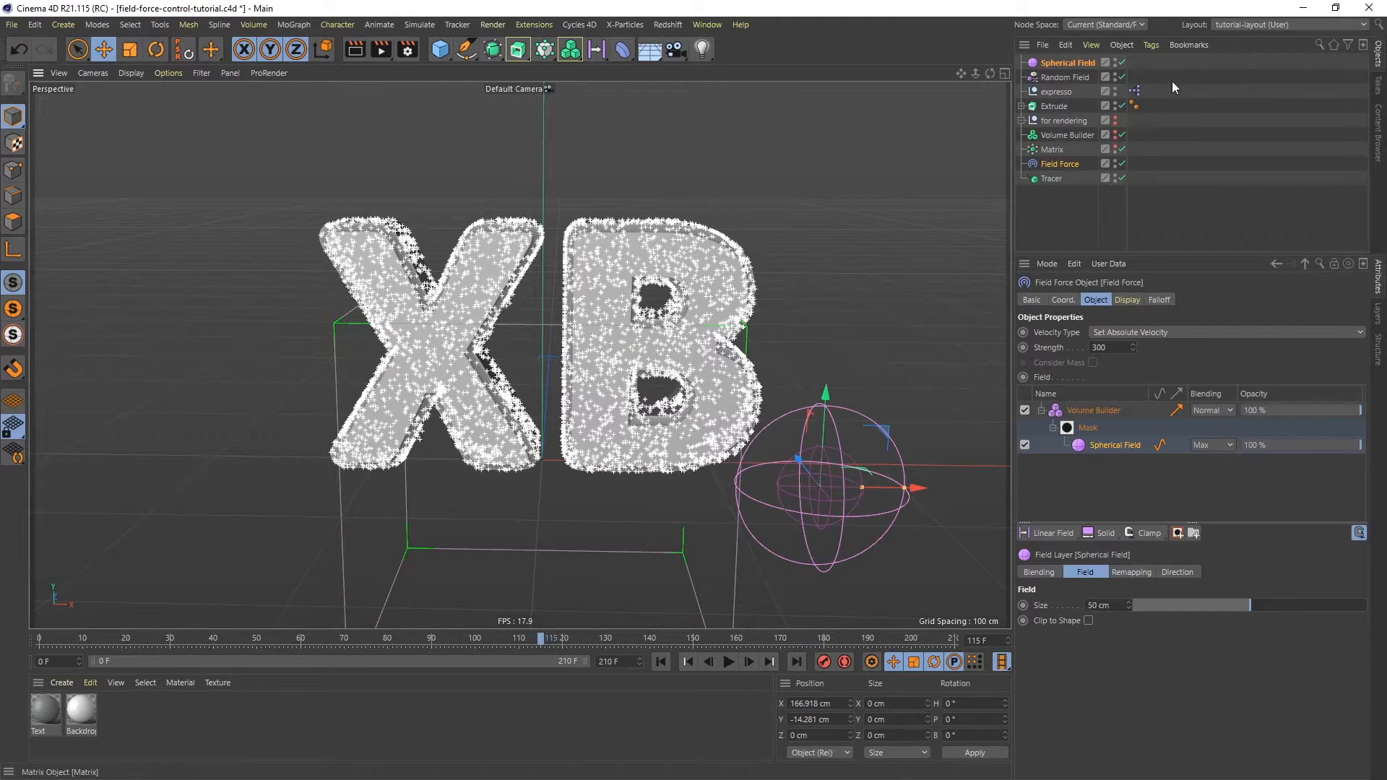
- Rename the Spherical Field to Spherical Field right
{"action": "double_click", "coordinate": [1068, 63]}
{"action": "left_click", "coordinate": [1102, 63]}
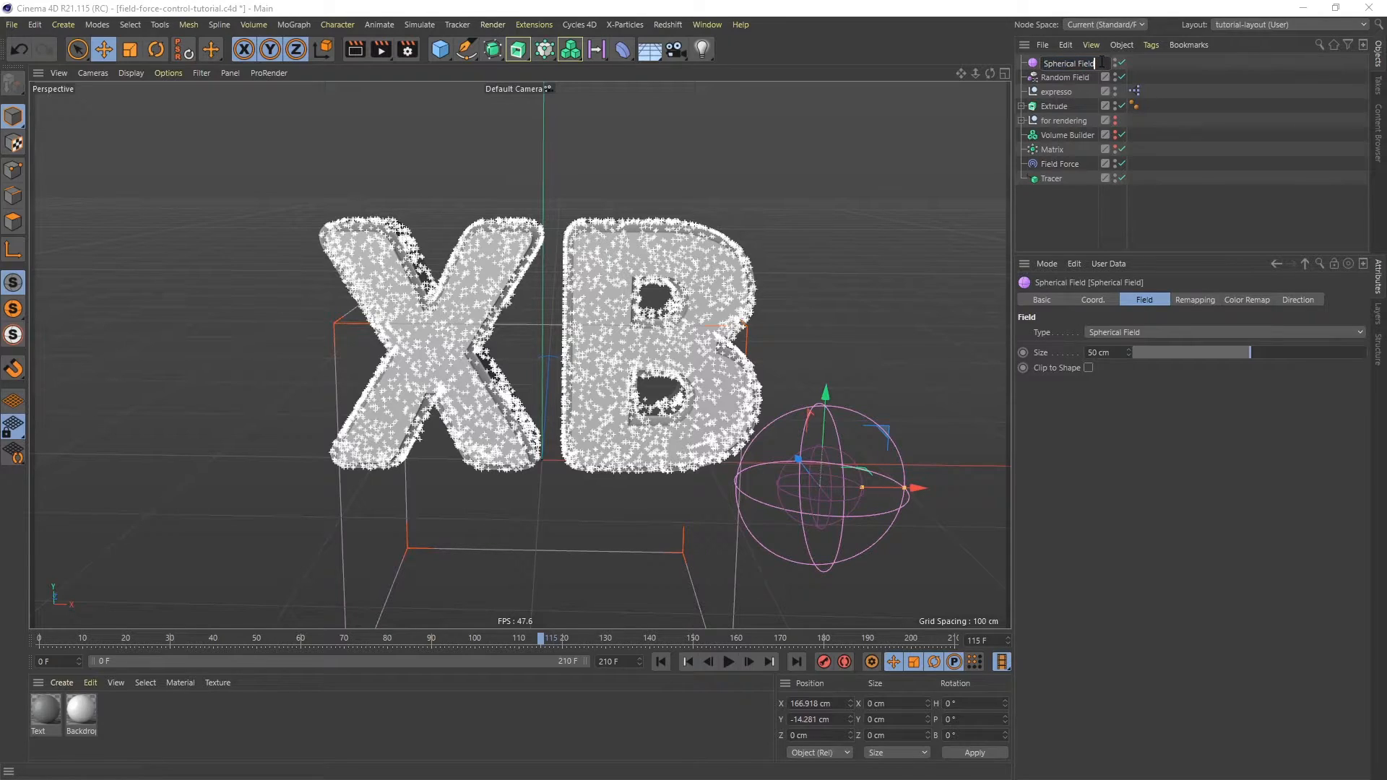
{"action": "type", "text": "right"}
{"action": "key", "text": "Return"}
- Duplicate the sphere field and rename the copy Spherical Field left
{"action": "key", "text": "ctrl+c"}
{"action": "key", "text": "ctrl+v"}
{"action": "double_click", "coordinate": [1090, 63]}
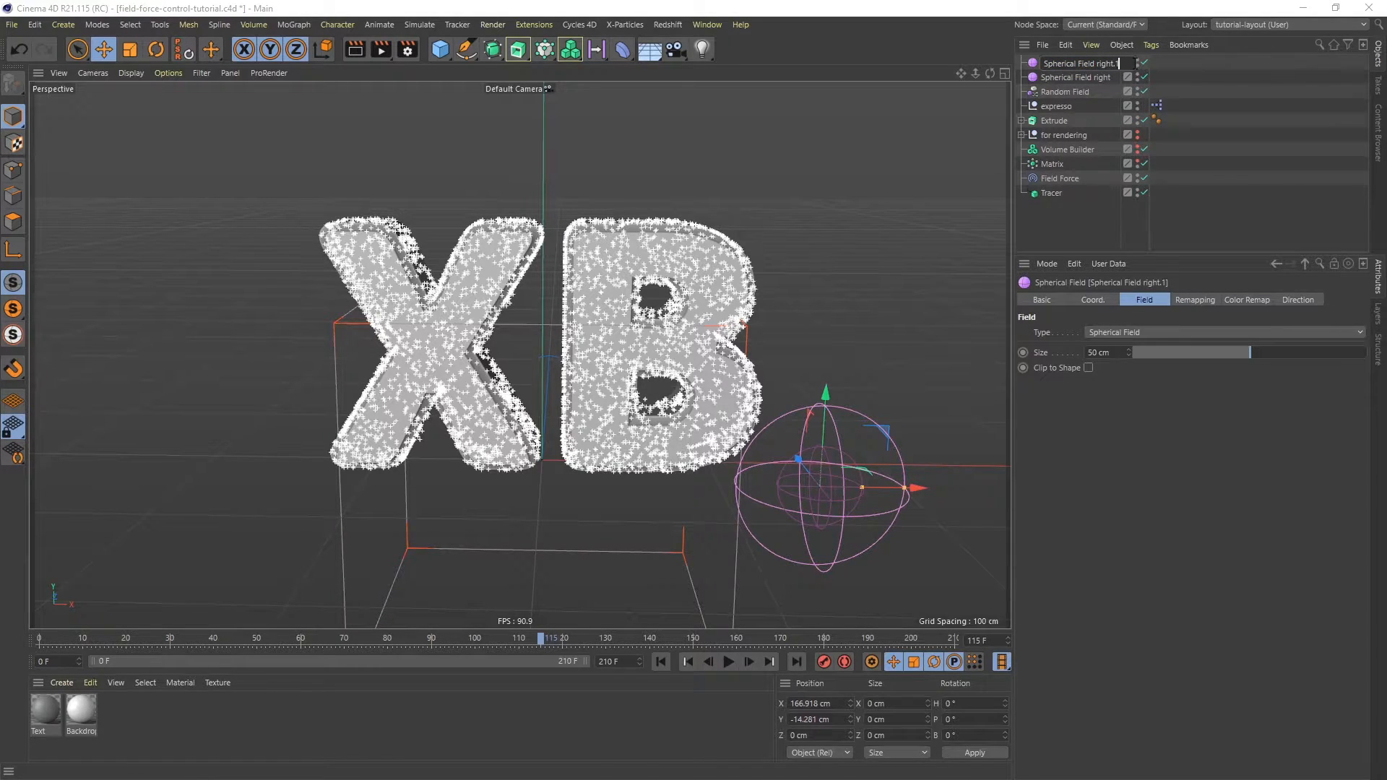
{"action": "key", "text": "BackSpace"}
{"action": "key", "text": "BackSpace"}
{"action": "key", "text": "BackSpace"}
{"action": "type", "text": "left"}
{"action": "key", "text": "Return"}
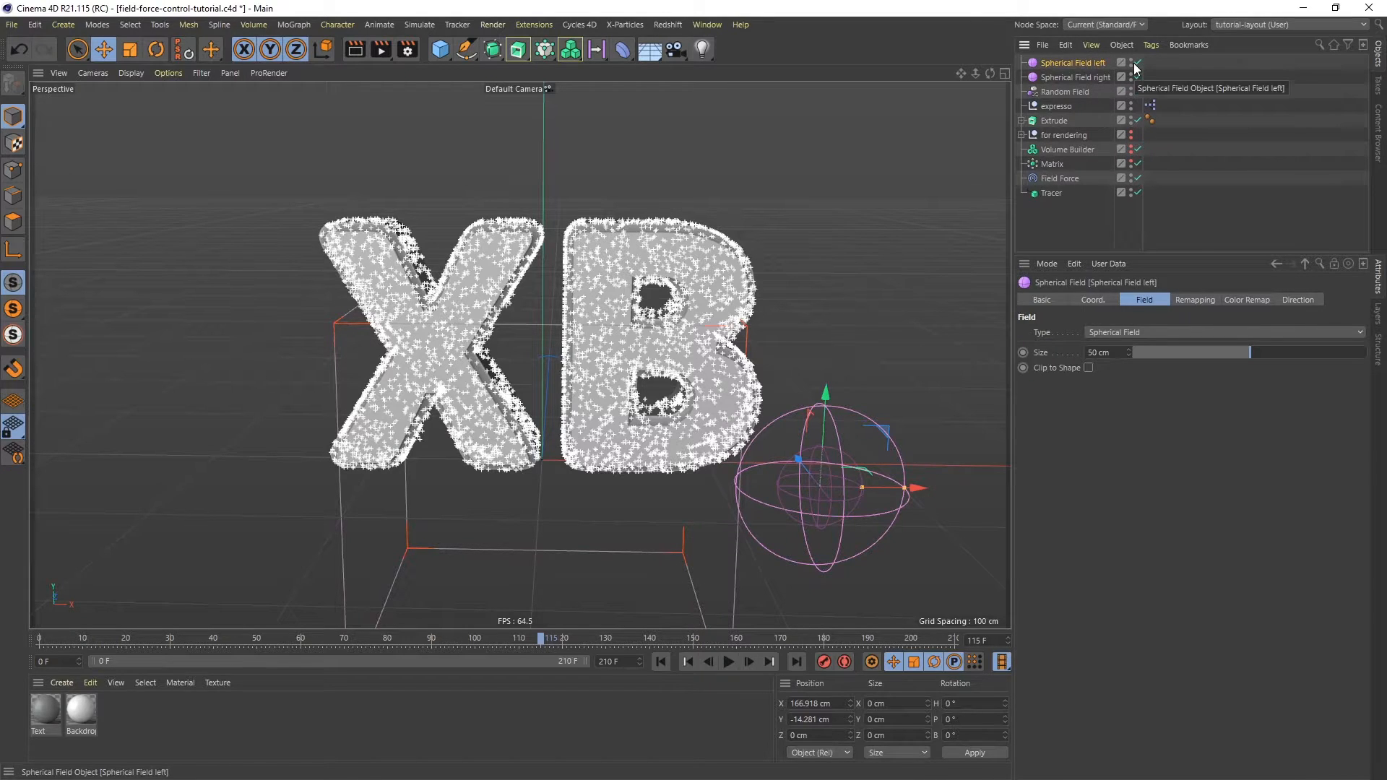
- Move the left sphere under the X, about X -109 cm, and add it to the Field Force's field list
{"action": "left_click_drag", "start_coordinate": [920, 485], "coordinate": [461, 470]}
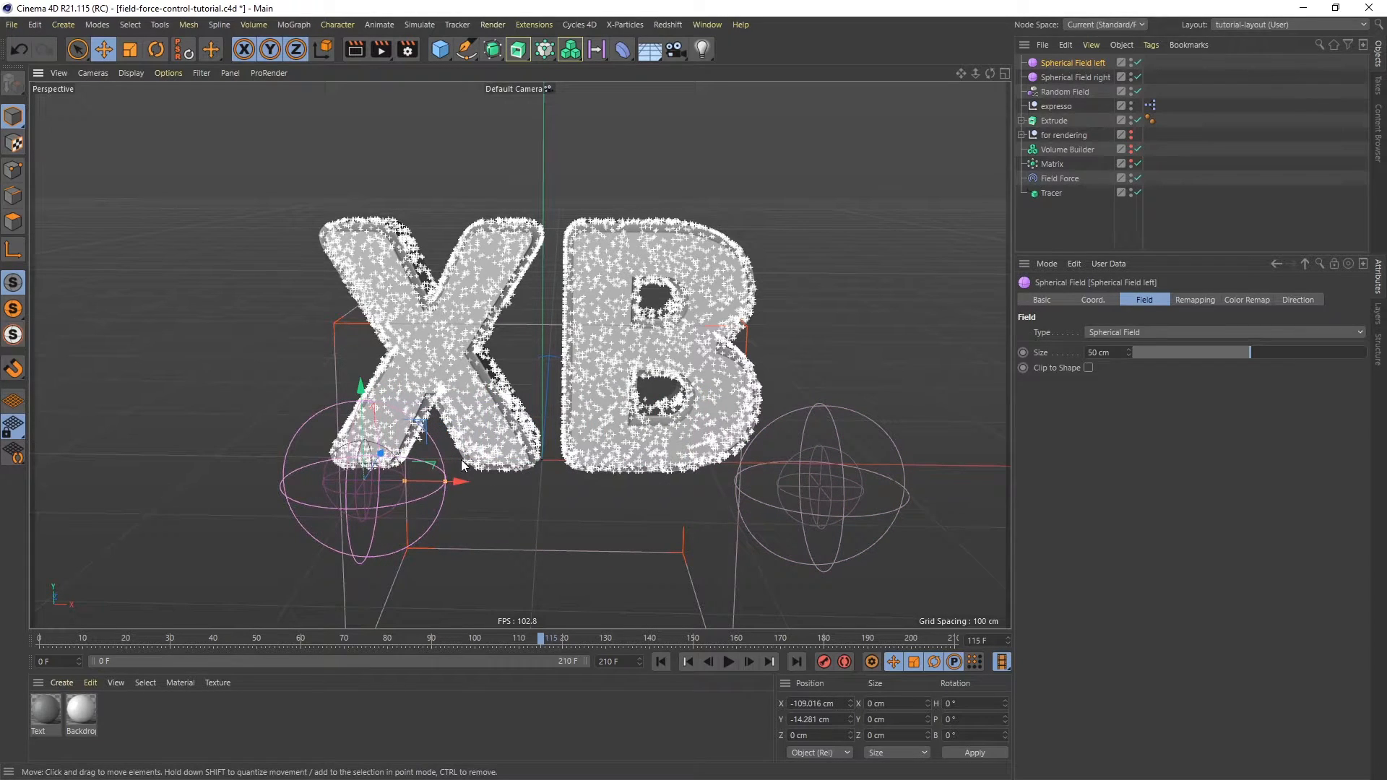
{"action": "left_click", "coordinate": [1061, 179]}
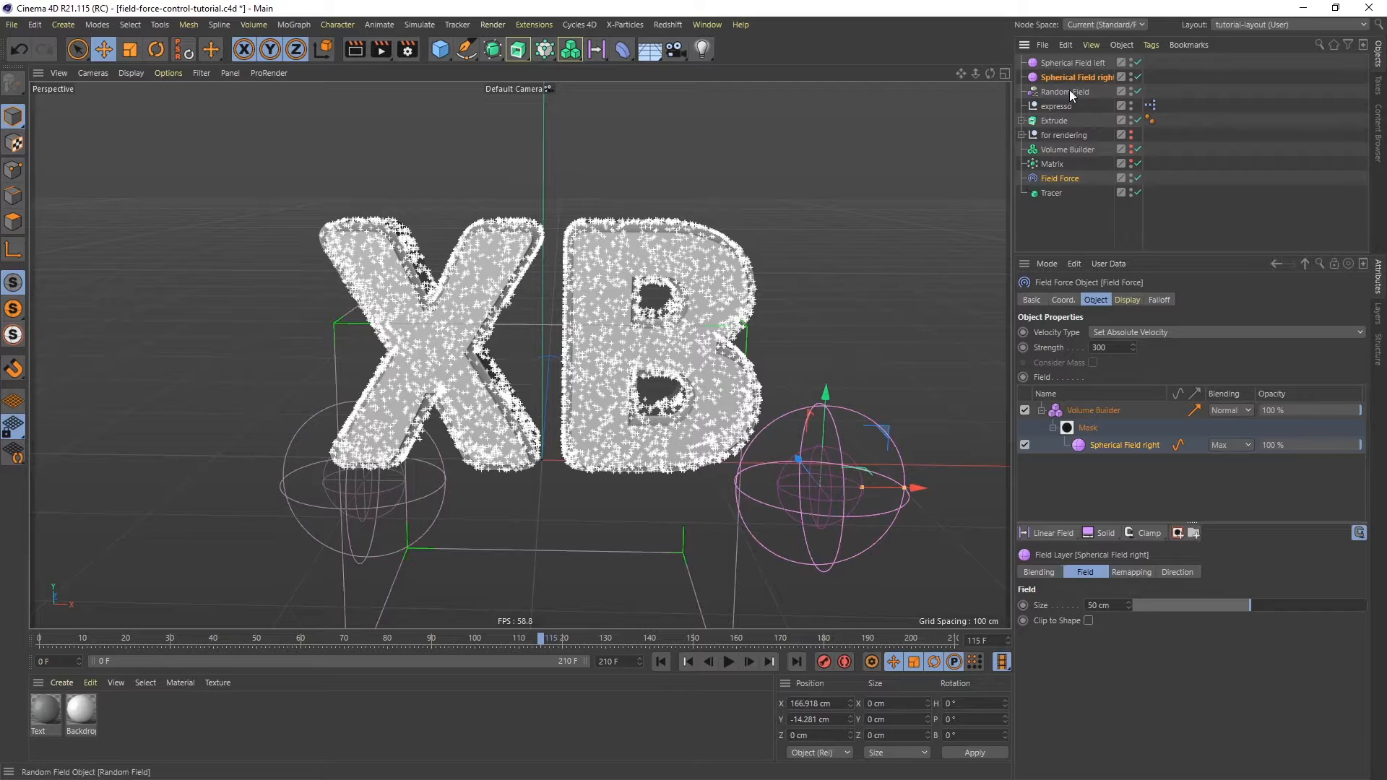
{"action": "left_click_drag", "start_coordinate": [1072, 61], "coordinate": [1099, 435]}
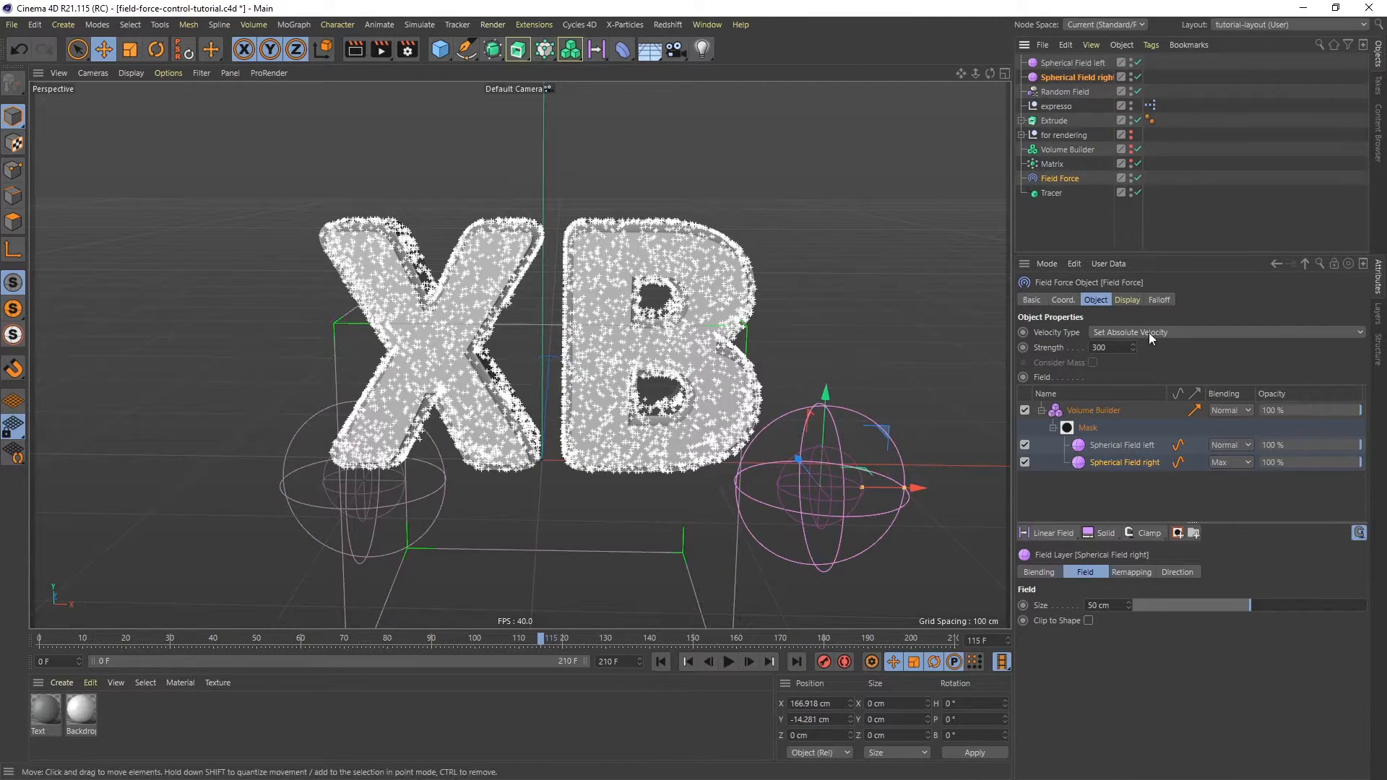
- Move the right sphere into the B at about X 102, Y 32 cm and the left sphere to about X -103, Y 25 cm
{"action": "left_click", "coordinate": [1076, 76]}
{"action": "left_click_drag", "start_coordinate": [887, 432], "coordinate": [779, 356]}
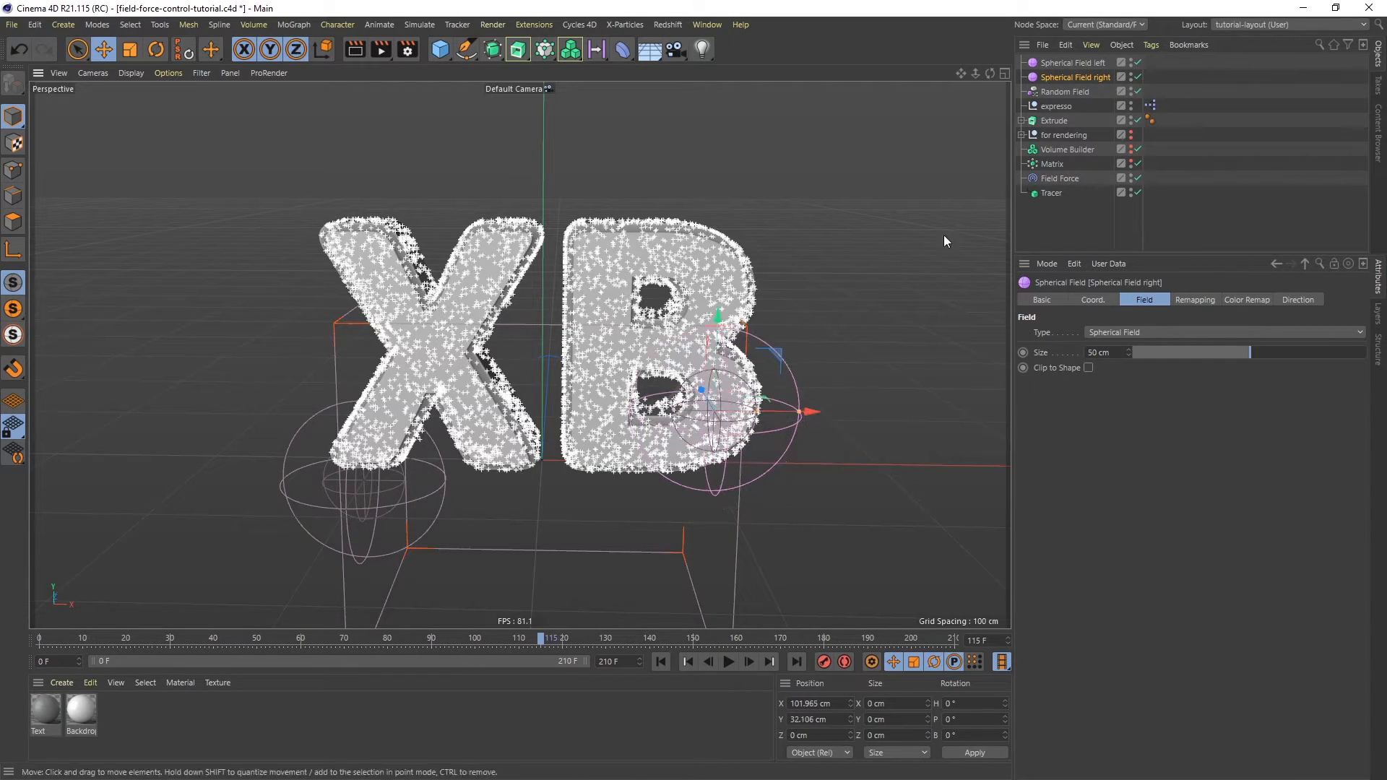
{"action": "left_click", "coordinate": [1080, 65]}
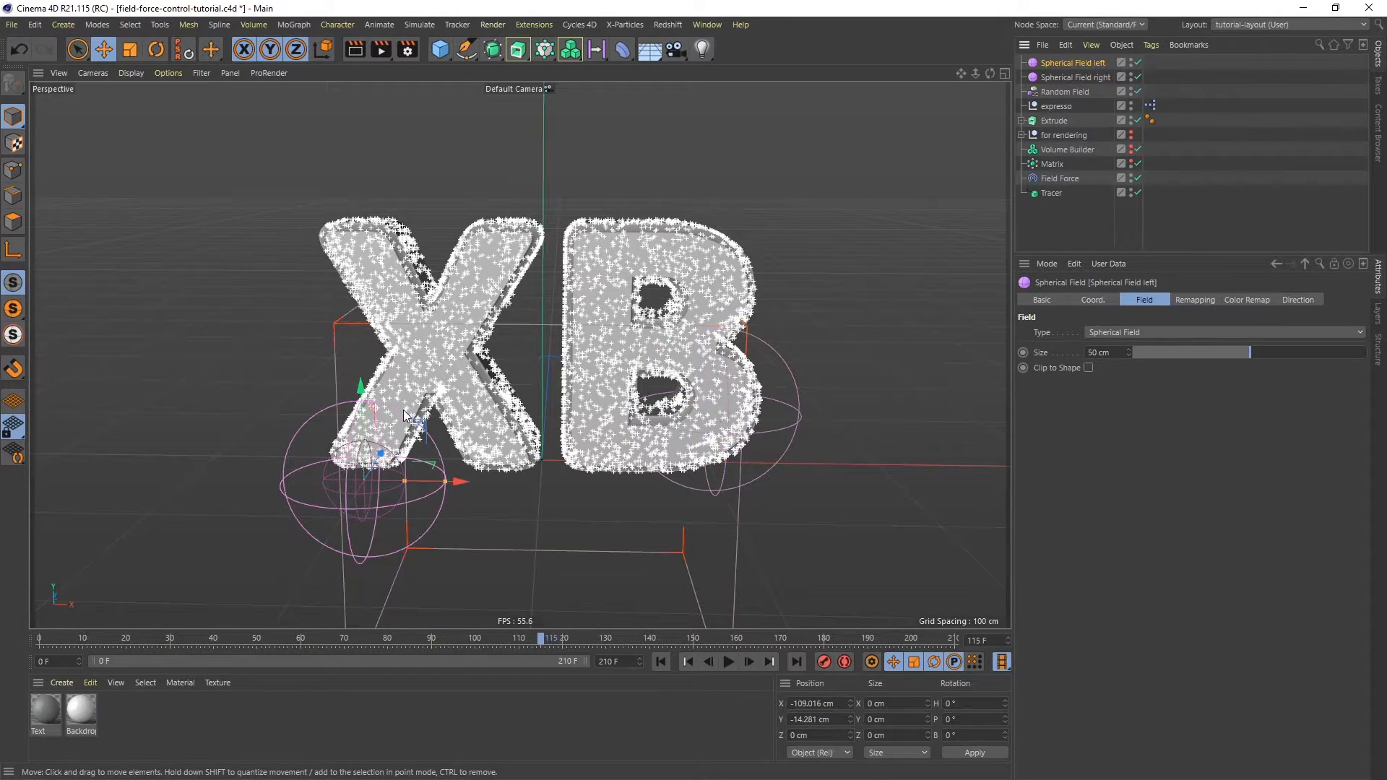
{"action": "left_click_drag", "start_coordinate": [434, 426], "coordinate": [434, 365]}
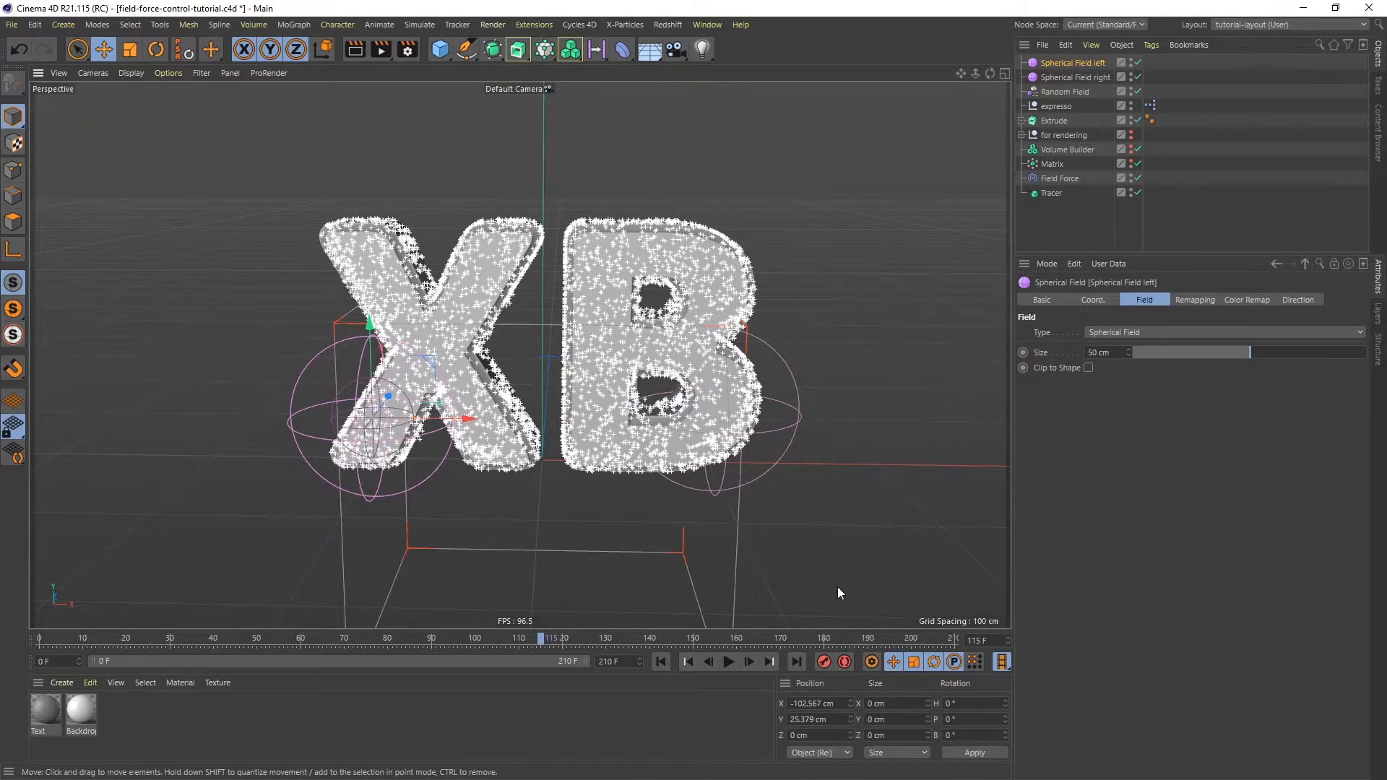
- Replay the animation from the start and watch the particles near the spheres
{"action": "left_click", "coordinate": [683, 663]}
{"action": "left_click", "coordinate": [729, 662]}
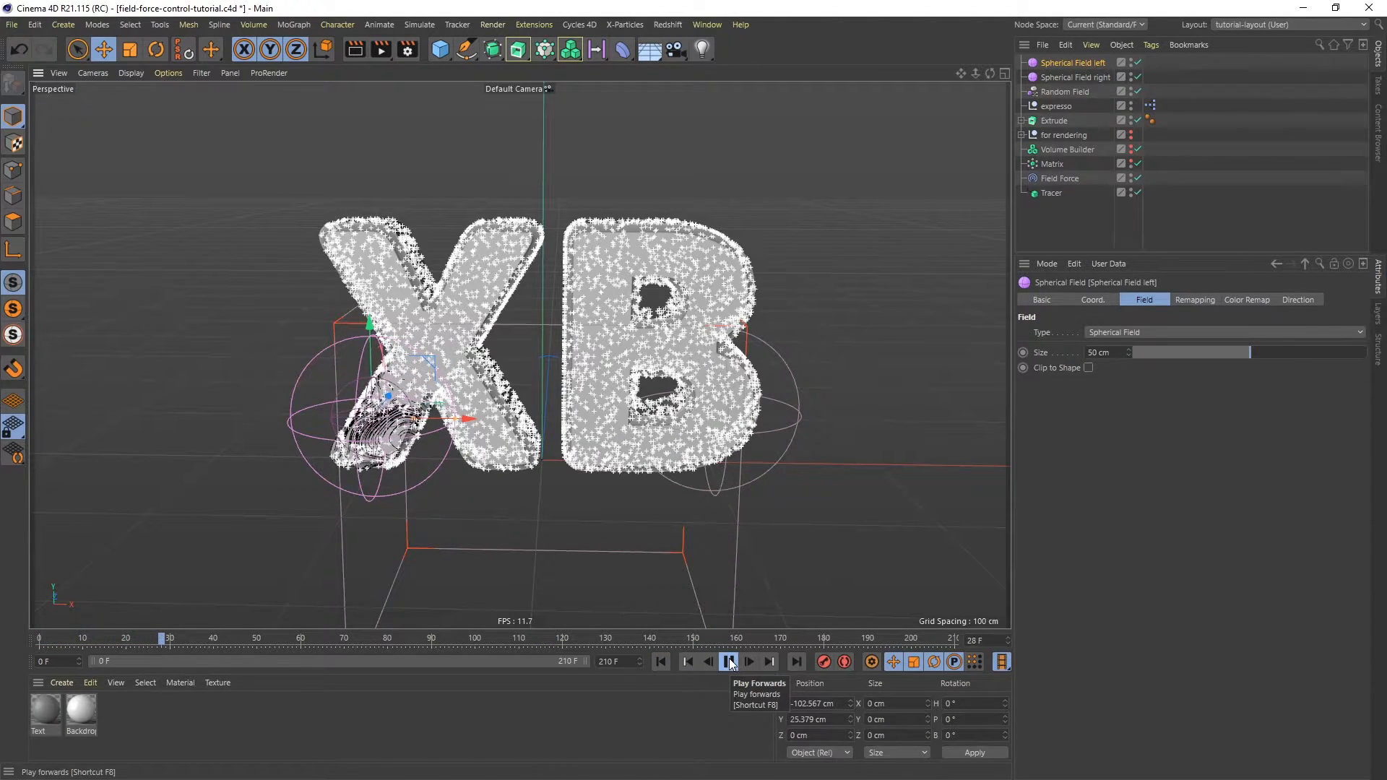
{"action": "left_click", "coordinate": [729, 662]}
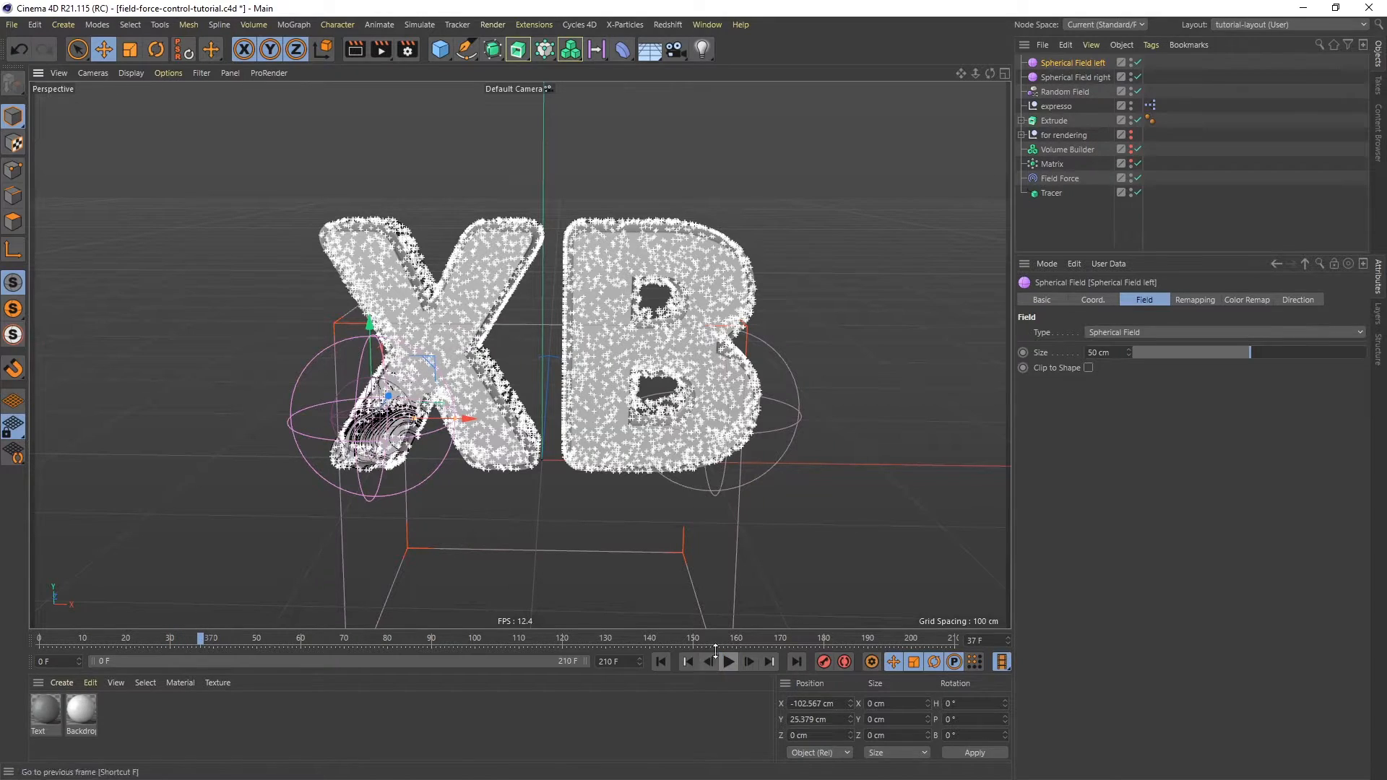
- In the Field Force's field list, set the right sphere's blending to Normal and the left sphere's to Add
{"action": "left_click", "coordinate": [1061, 180]}
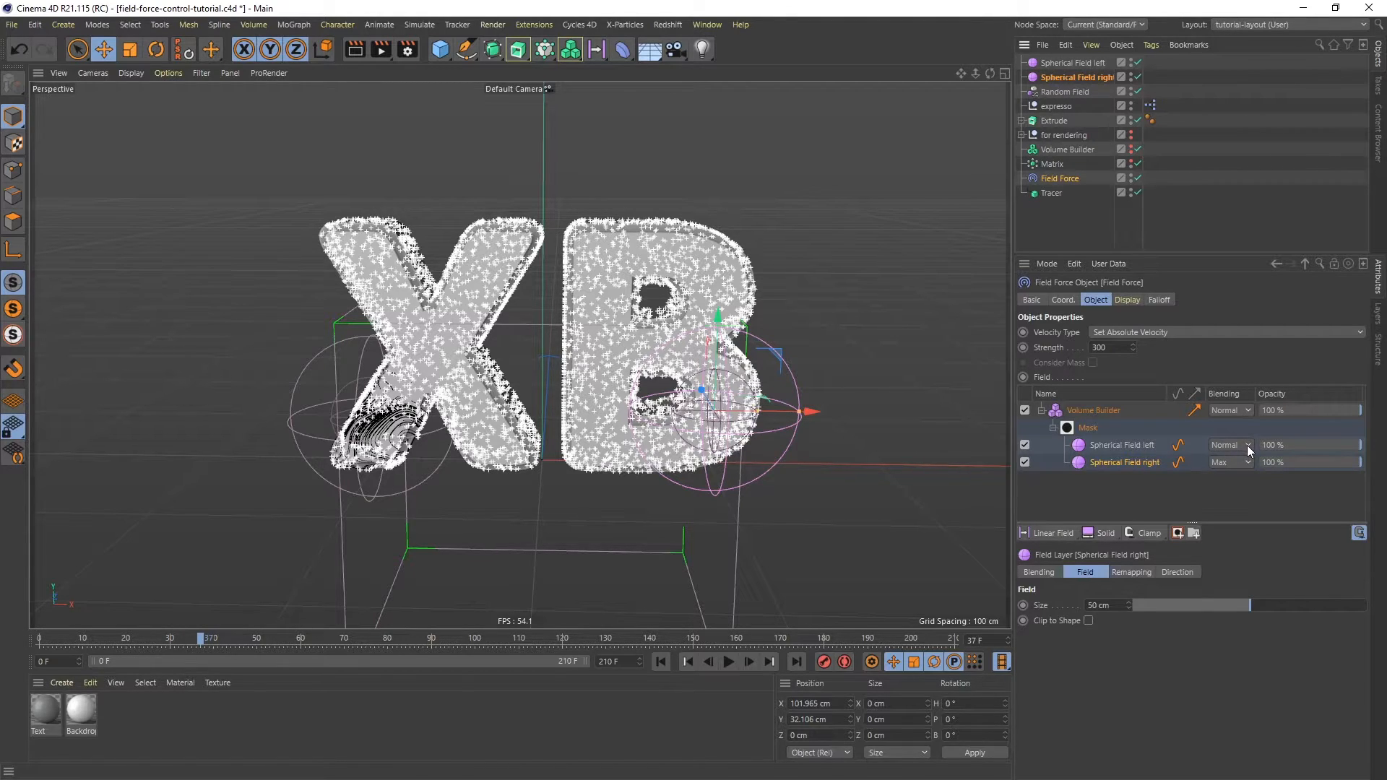
{"action": "left_click", "coordinate": [1230, 463]}
{"action": "left_click", "coordinate": [1230, 482]}
{"action": "left_click", "coordinate": [1221, 445]}
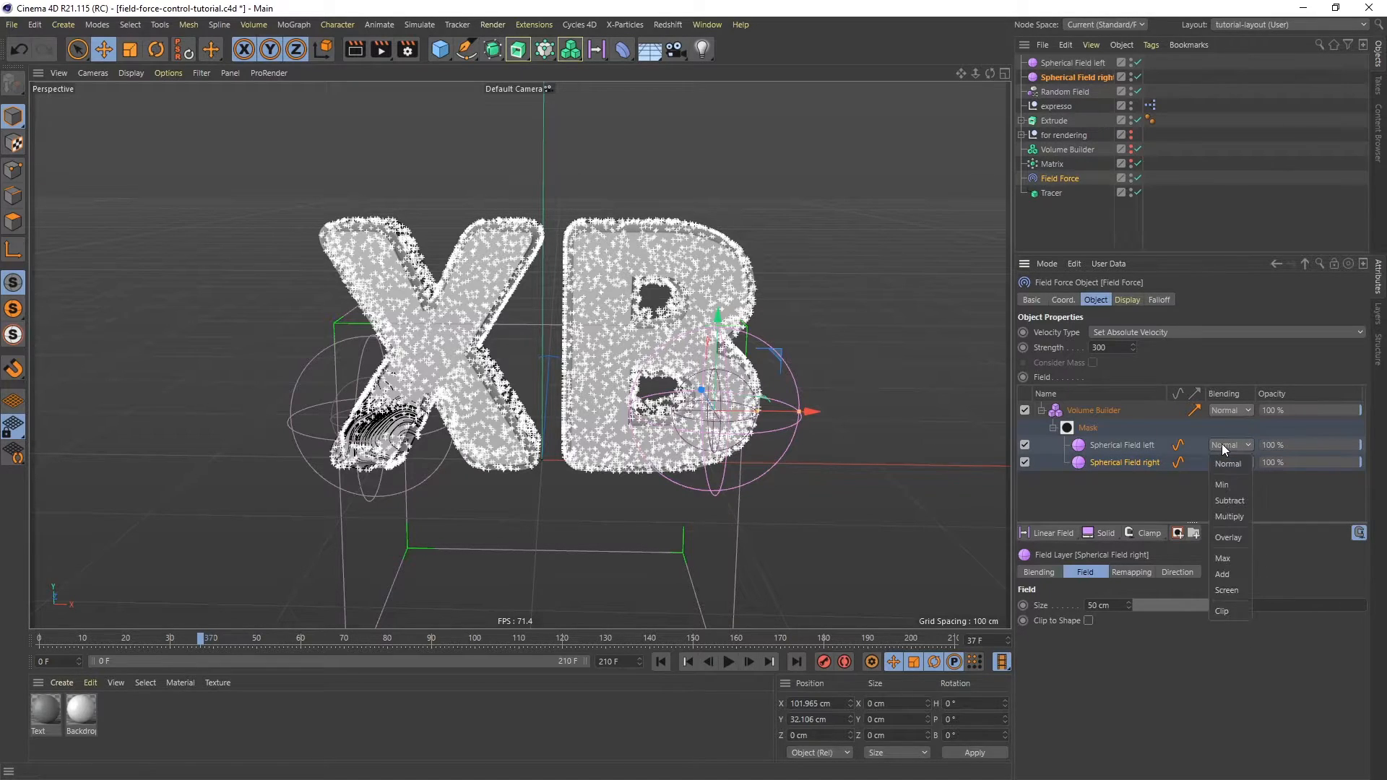
{"action": "left_click", "coordinate": [1234, 575]}
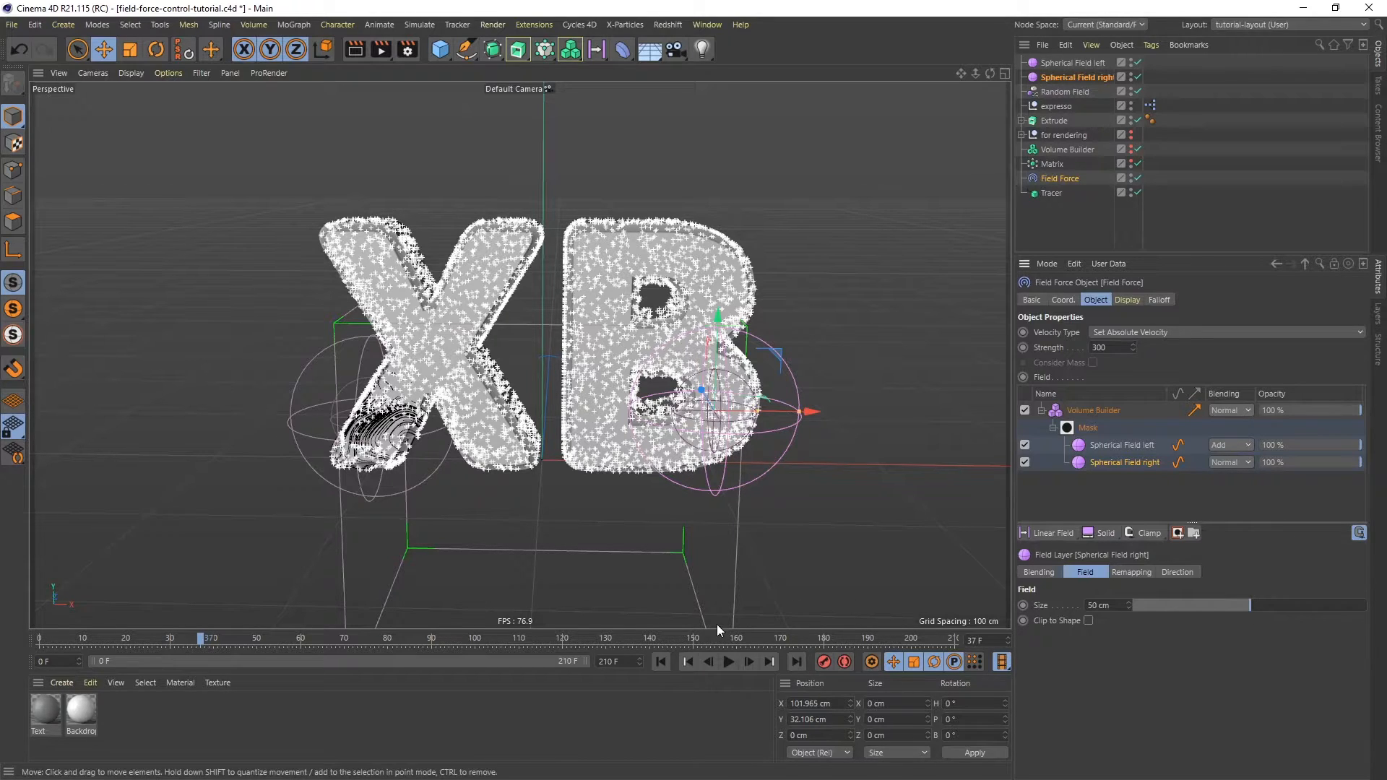
- Replay the animation while moving the right sphere, placing it below the B at about X 102, Y -22 cm
{"action": "left_click", "coordinate": [661, 662]}
{"action": "left_click", "coordinate": [728, 662]}
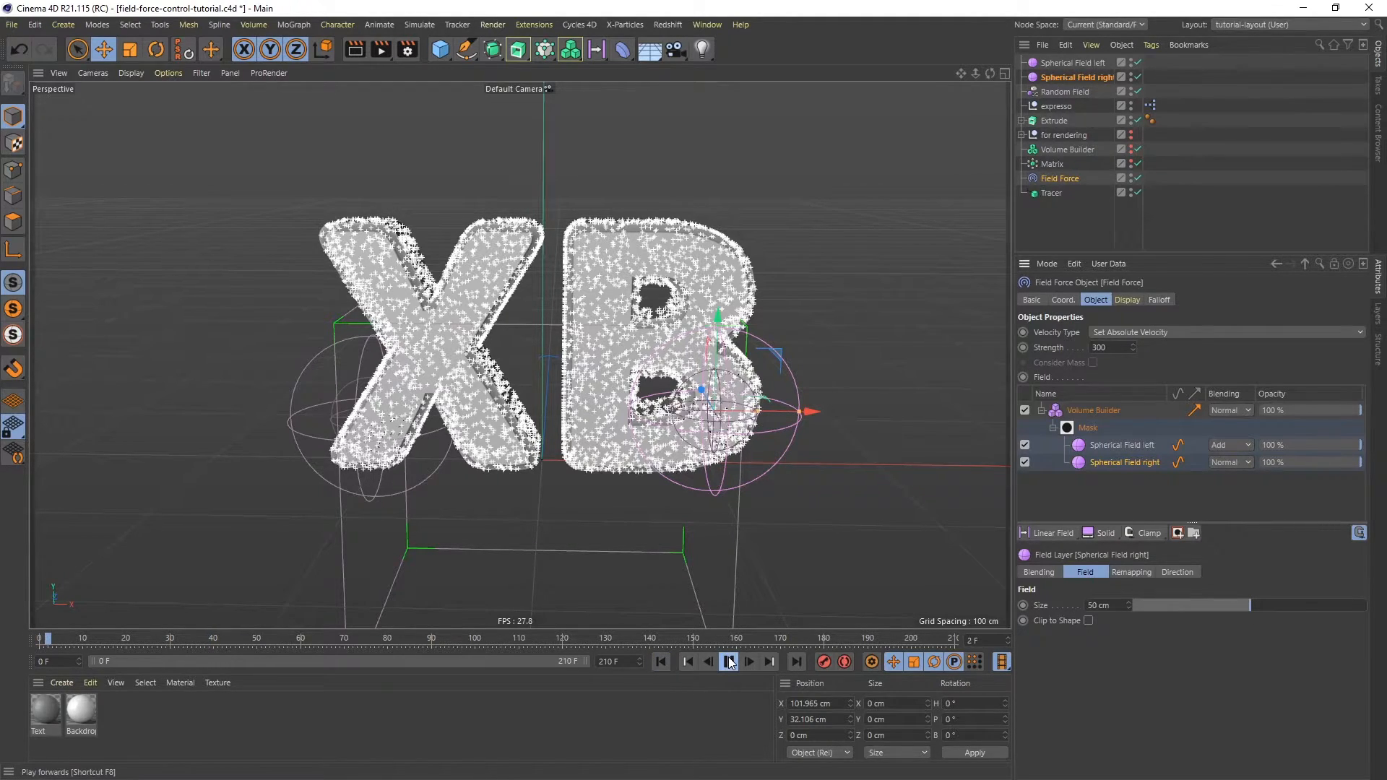
{"action": "left_click_drag", "start_coordinate": [783, 410], "coordinate": [759, 224]}
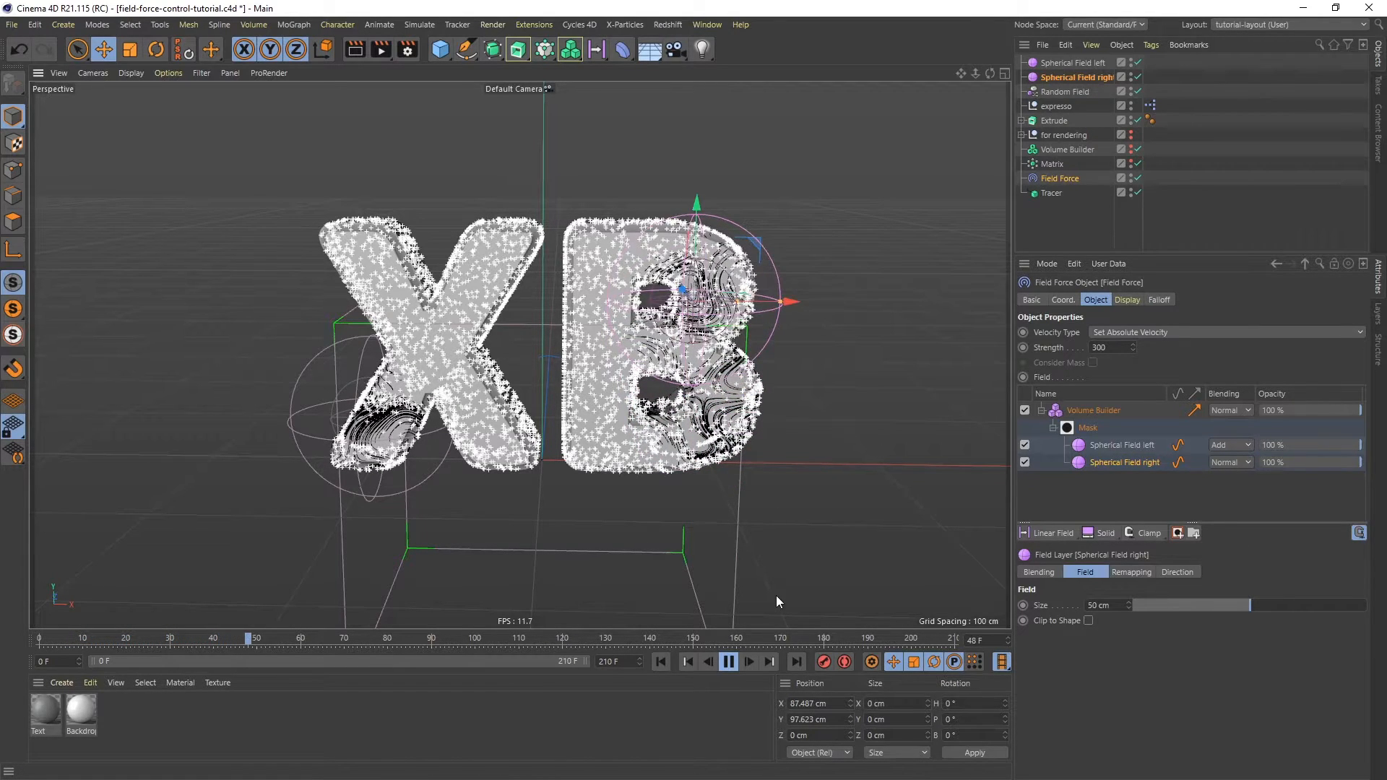
{"action": "left_click", "coordinate": [728, 662]}
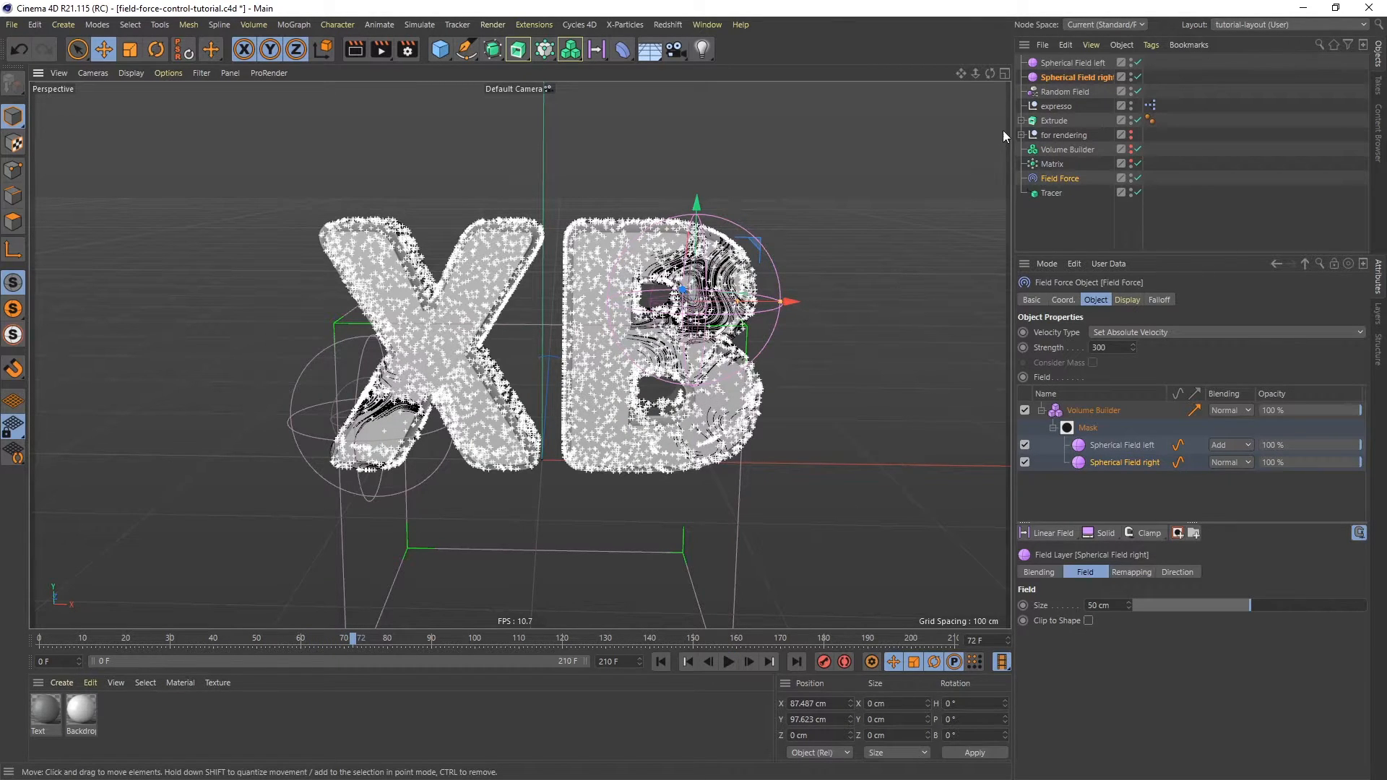
{"action": "left_click_drag", "start_coordinate": [763, 247], "coordinate": [777, 442]}
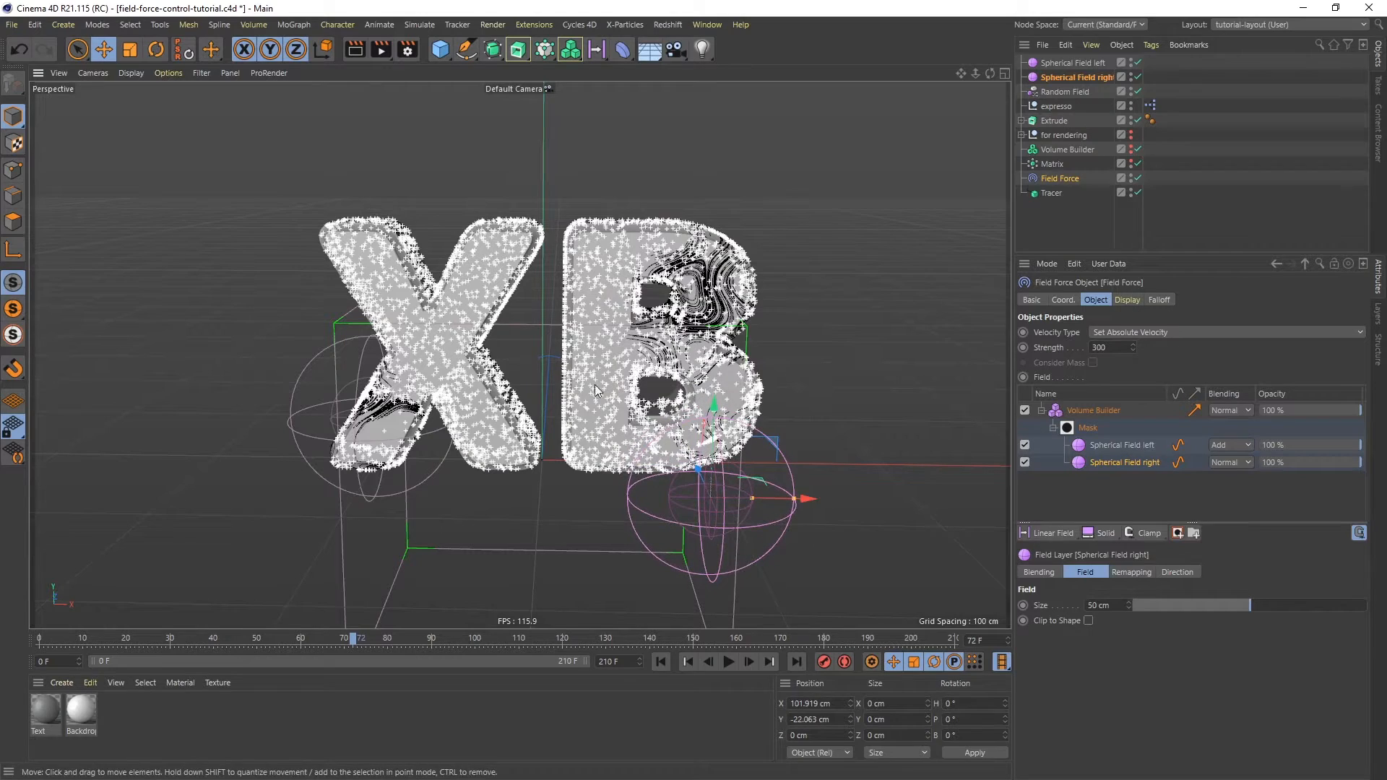
- Move the left sphere above the letters to about X -21, Y 189 cm and rewind the animation
{"action": "left_click", "coordinate": [1073, 63]}
{"action": "left_click_drag", "start_coordinate": [440, 361], "coordinate": [559, 108]}
{"action": "left_click_drag", "start_coordinate": [421, 584], "coordinate": [453, 552], "text": "alt"}
{"action": "left_click_drag", "start_coordinate": [601, 284], "coordinate": [582, 216], "text": "alt"}
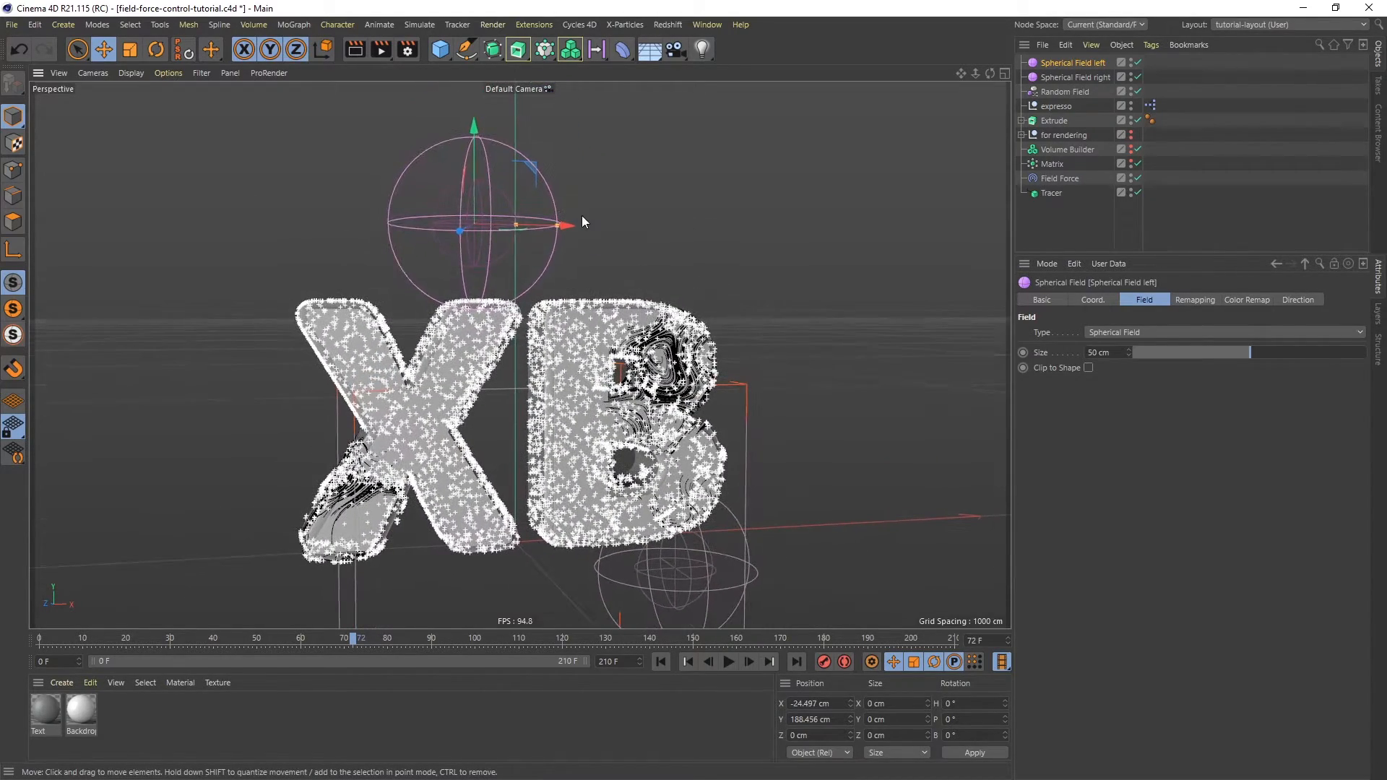
{"action": "left_click_drag", "start_coordinate": [533, 156], "coordinate": [539, 163]}
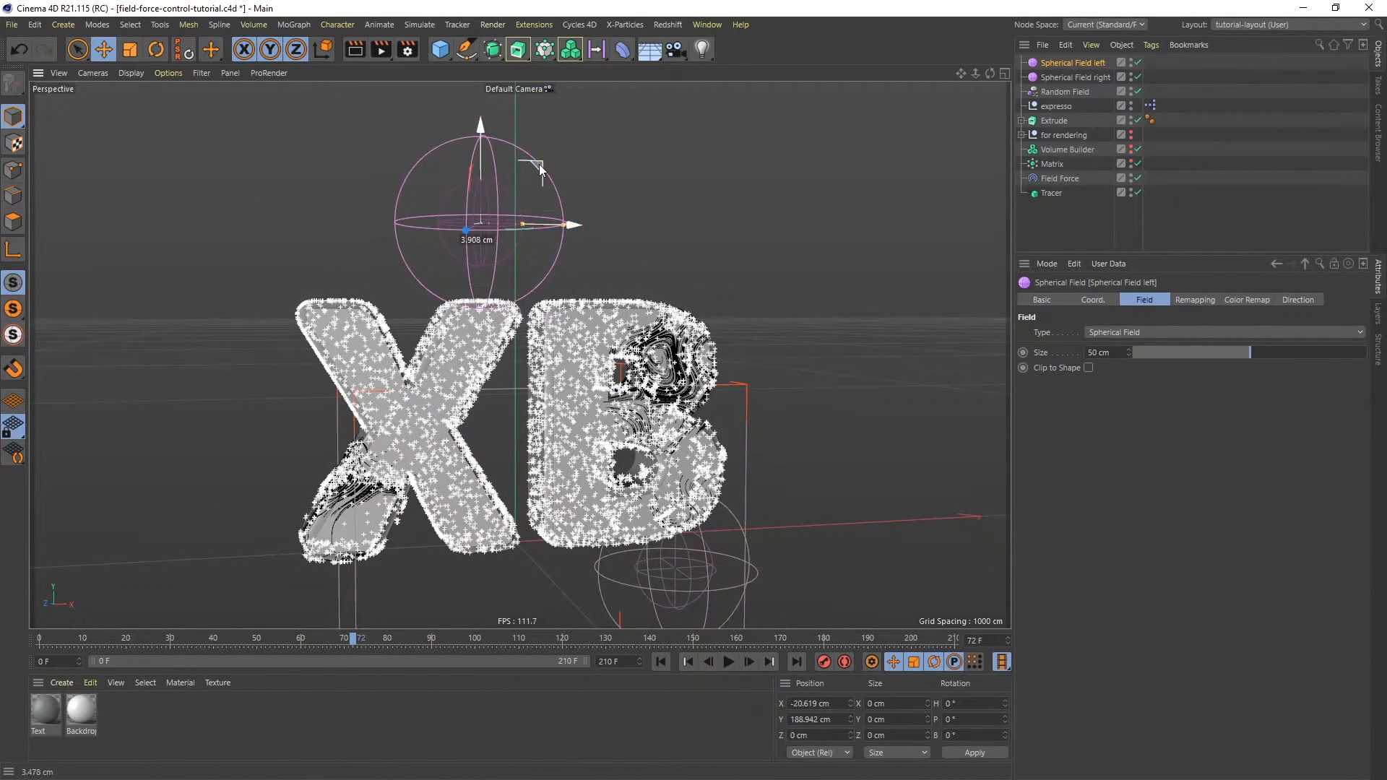
{"action": "left_click", "coordinate": [660, 661]}
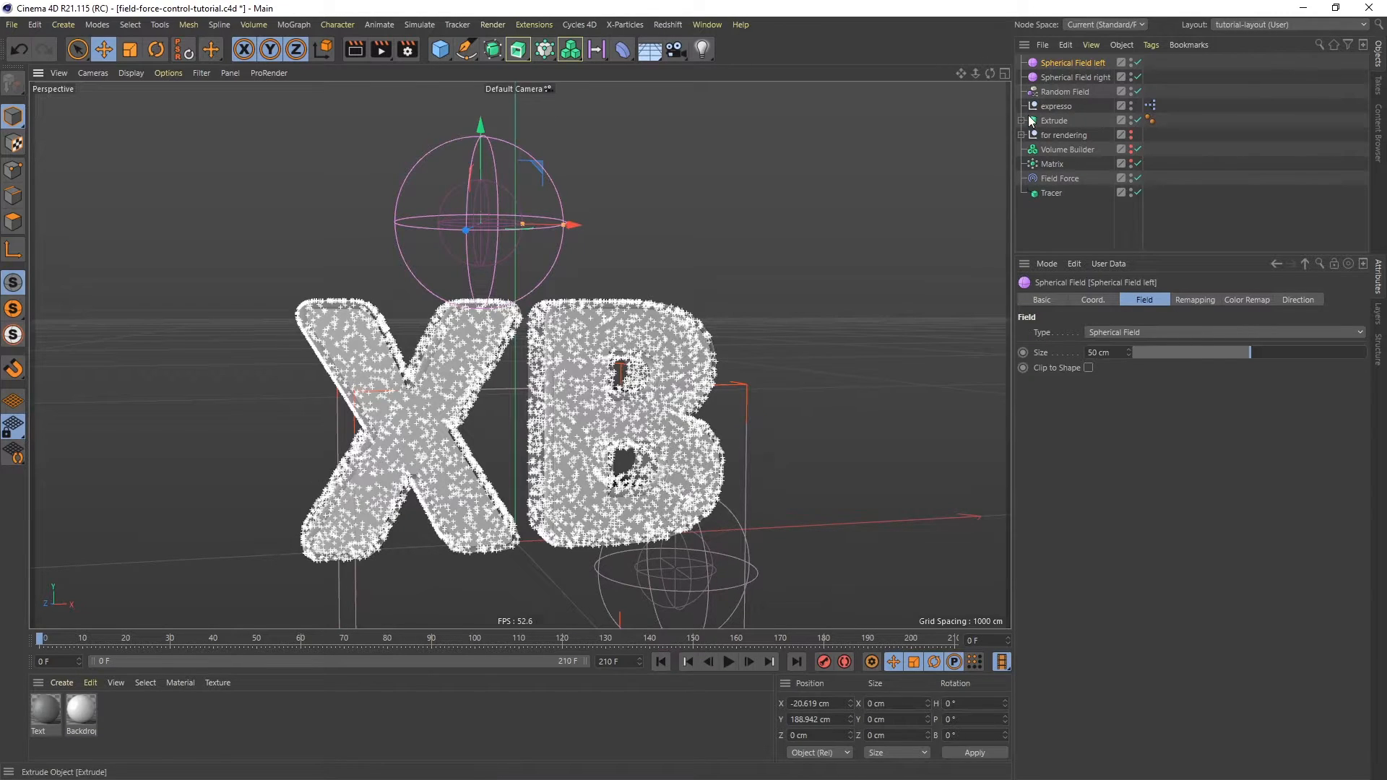
{"action": "left_click", "coordinate": [1088, 75]}
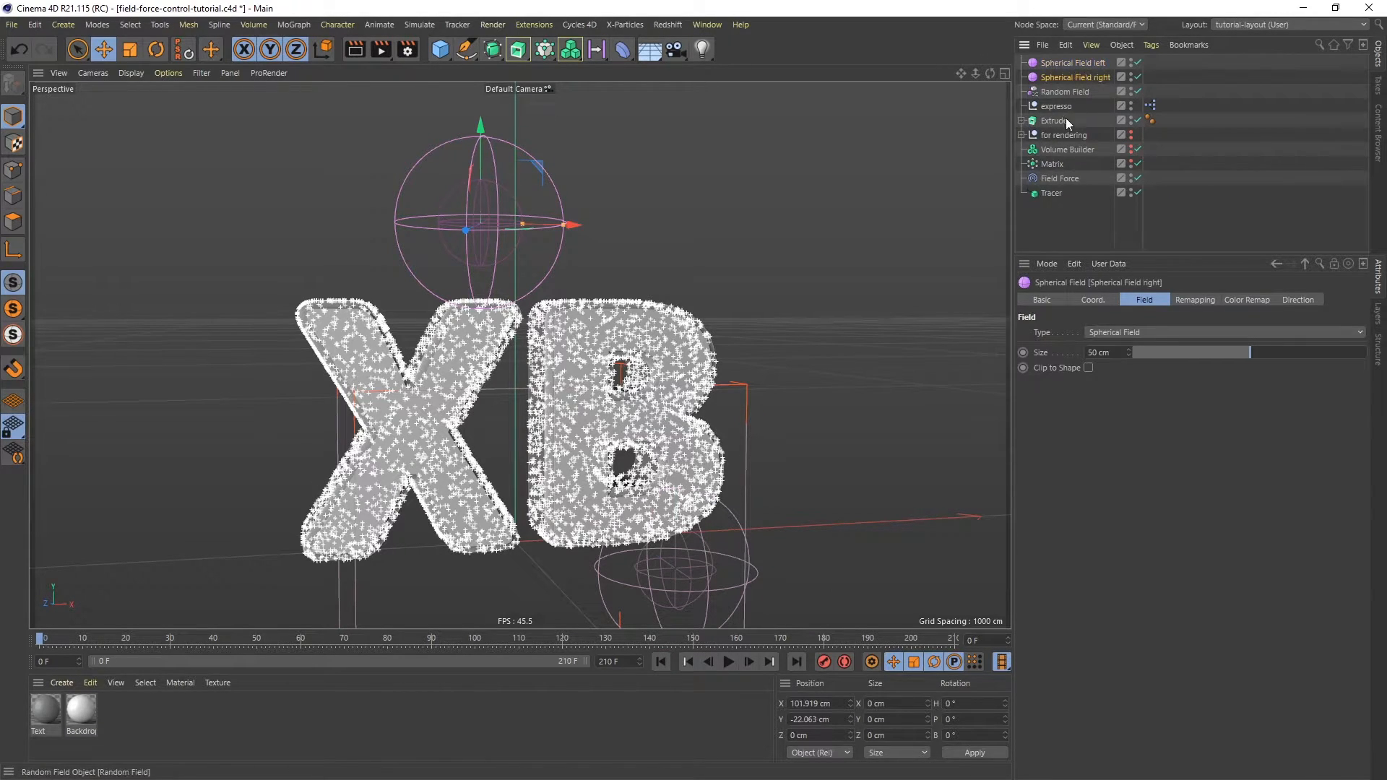
- Nudge the right sphere to about X 105, Y -30 cm and keyframe both spheres' positions at frame 0
{"action": "left_click_drag", "start_coordinate": [726, 505], "coordinate": [728, 513]}
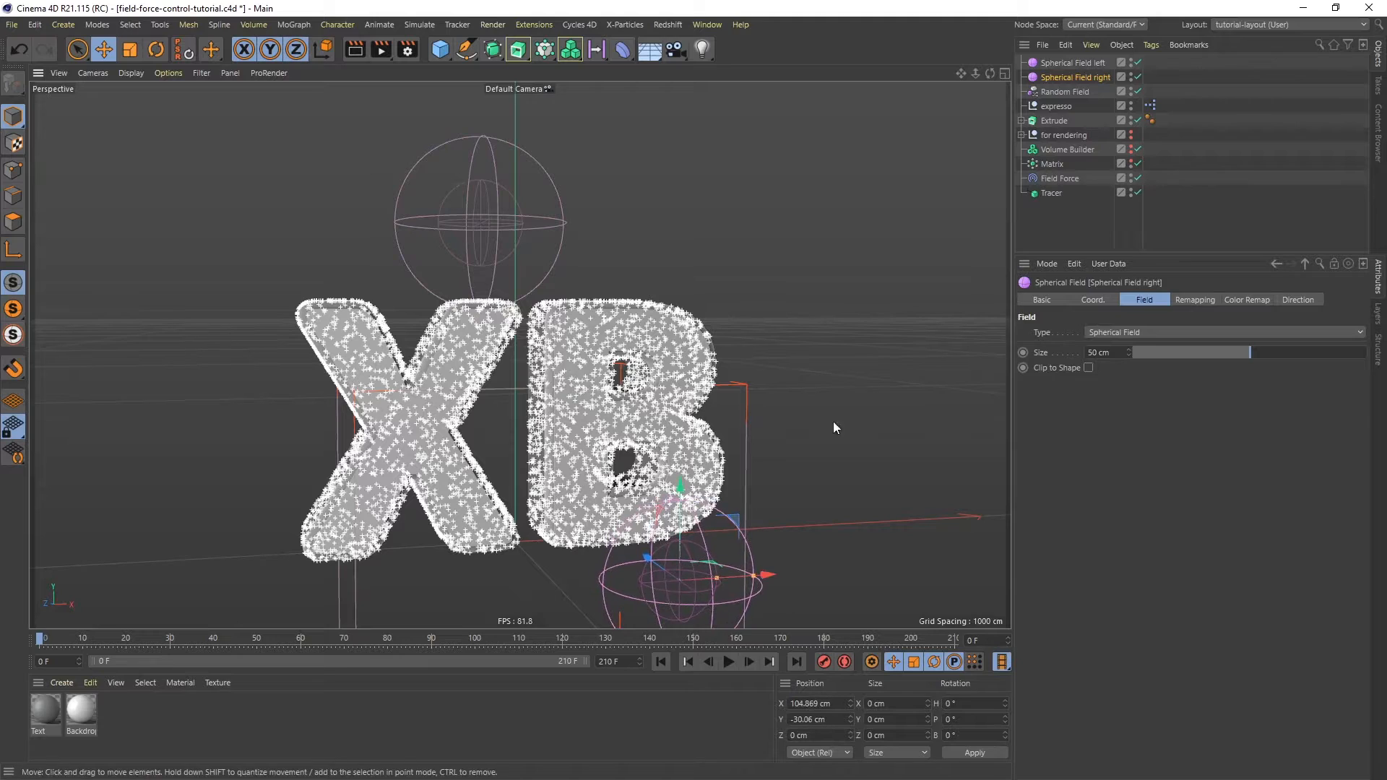
{"action": "left_click", "coordinate": [1069, 64], "text": "ctrl"}
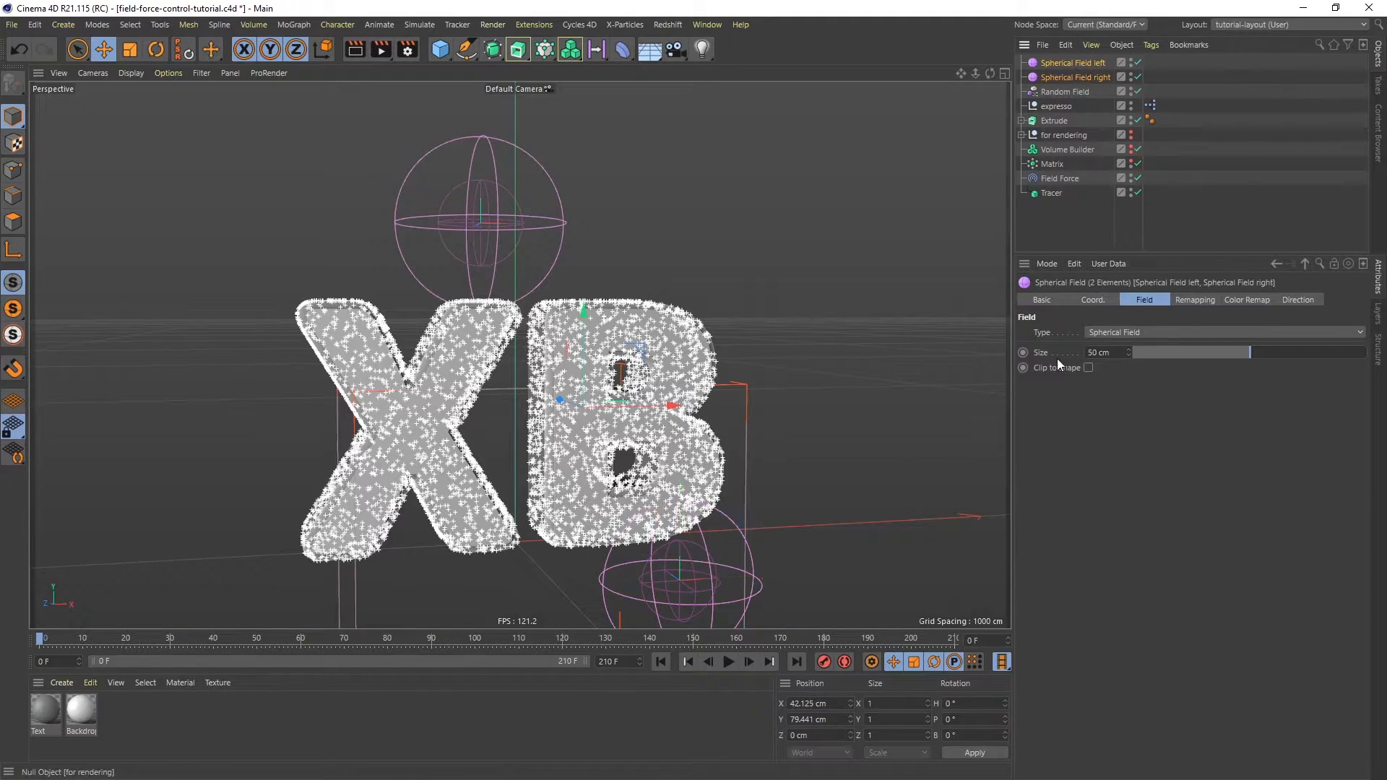
{"action": "left_click", "coordinate": [1093, 300]}
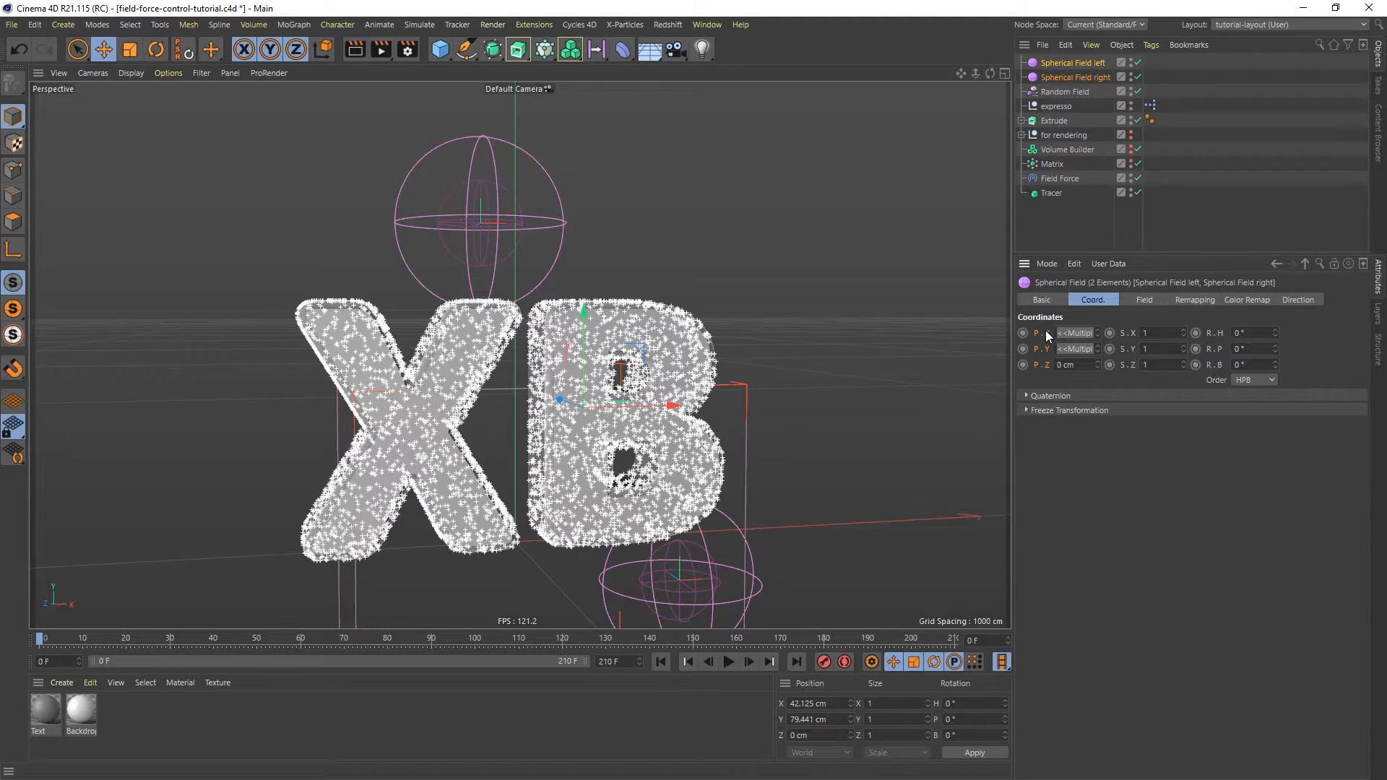
{"action": "left_click", "coordinate": [1024, 333]}
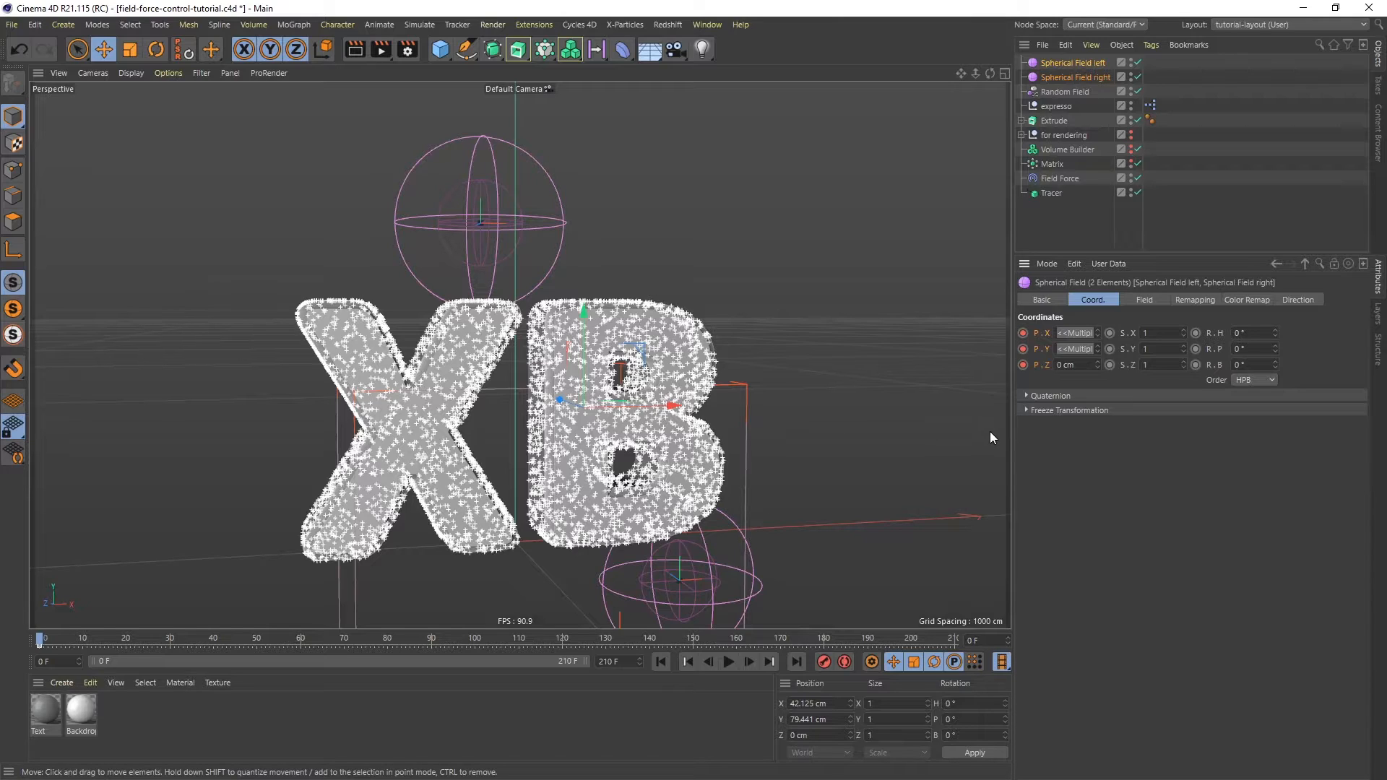
- At frame 200, keyframe the right sphere above the letters at about X 32, Y 184 cm and the left sphere below the X
{"action": "left_click", "coordinate": [913, 639]}
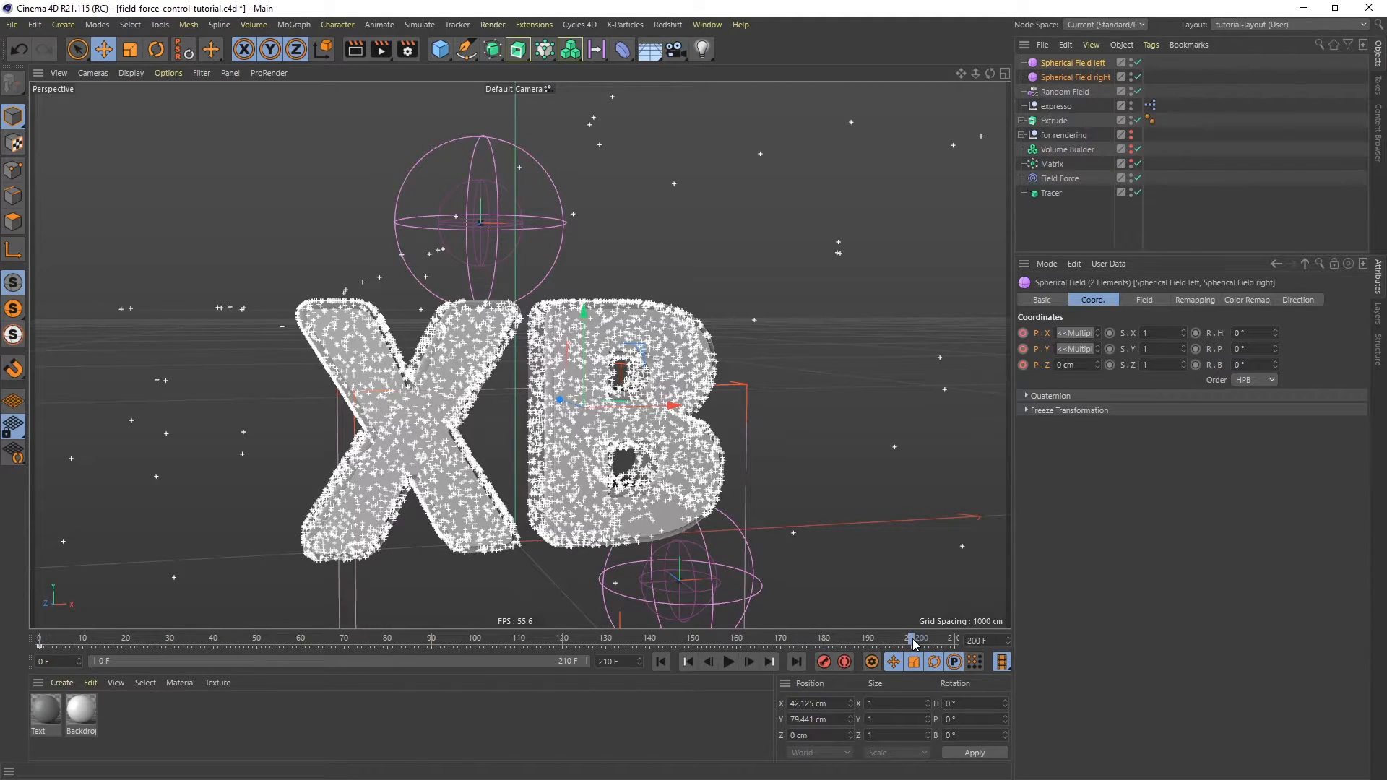
{"action": "left_click", "coordinate": [1076, 78]}
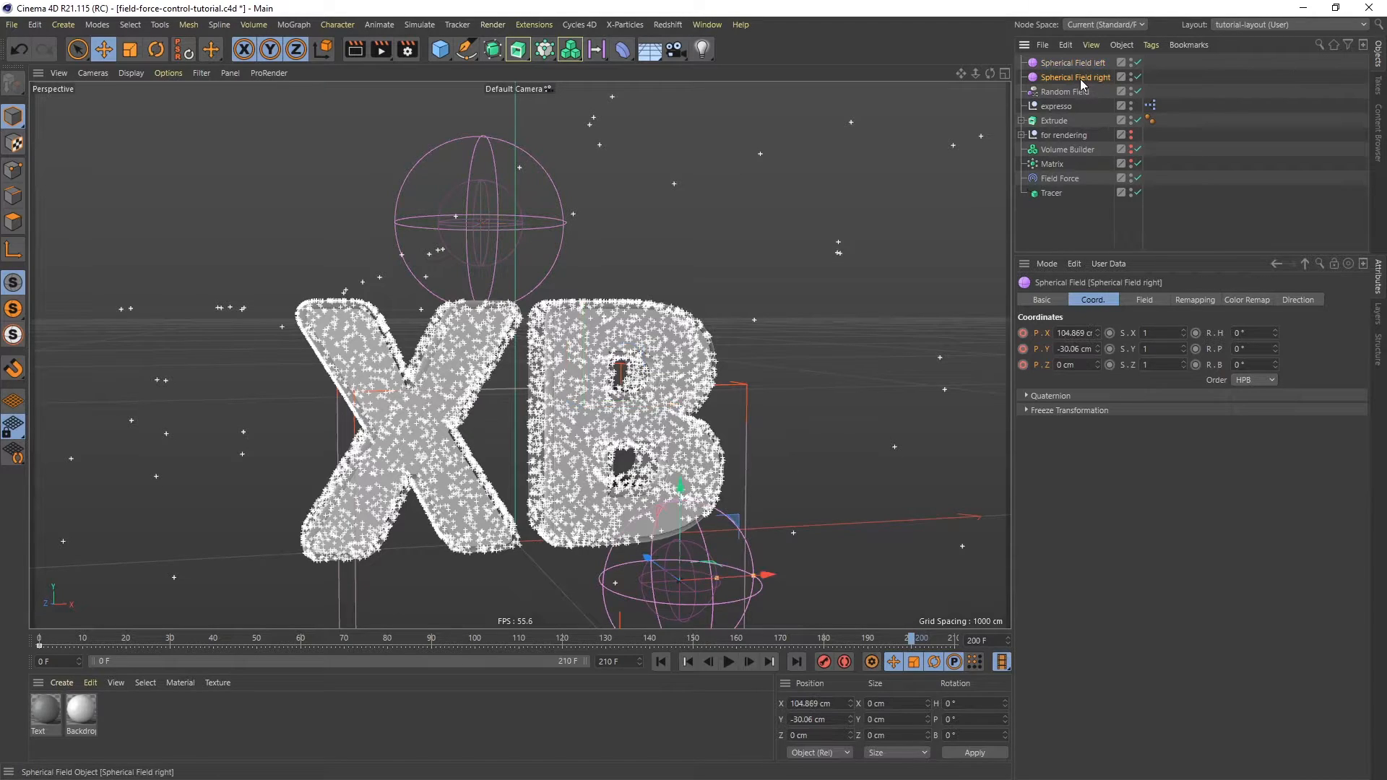
{"action": "left_click_drag", "start_coordinate": [732, 515], "coordinate": [625, 179]}
{"action": "left_click", "coordinate": [1068, 64]}
{"action": "left_click_drag", "start_coordinate": [533, 170], "coordinate": [385, 587]}
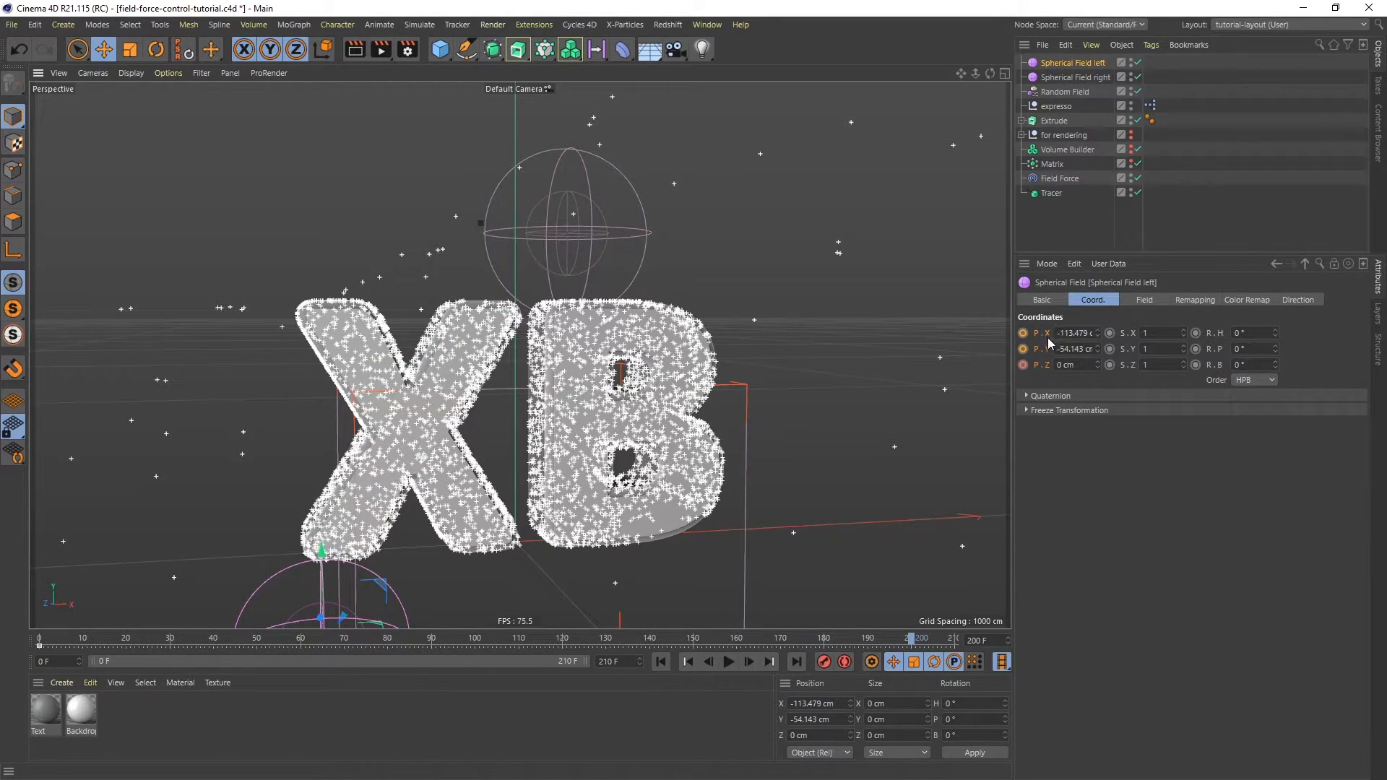
{"action": "left_click", "coordinate": [1063, 76]}
{"action": "left_click", "coordinate": [1023, 333]}
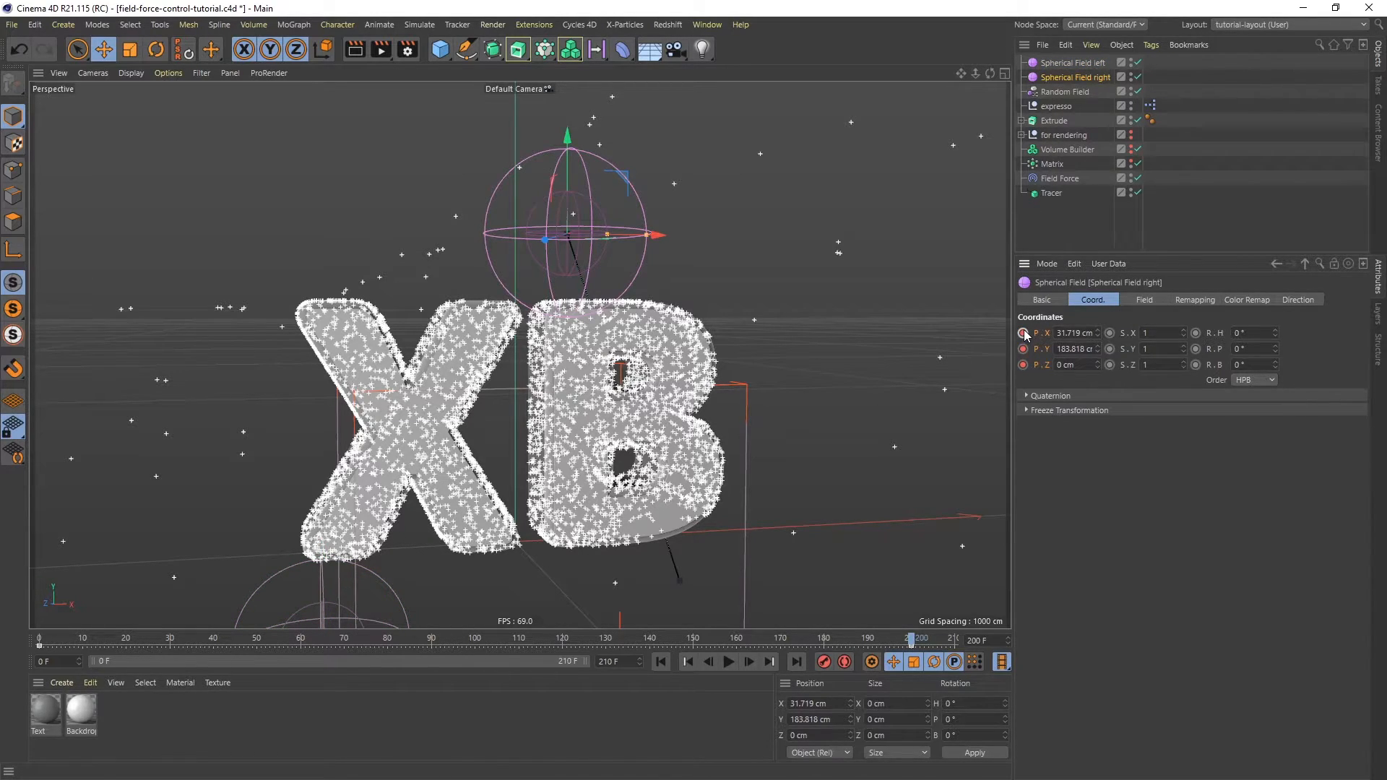
- Play the animation from the start to watch the particle traces follow the moving spheres
{"action": "left_click", "coordinate": [662, 665]}
{"action": "left_click", "coordinate": [729, 663]}
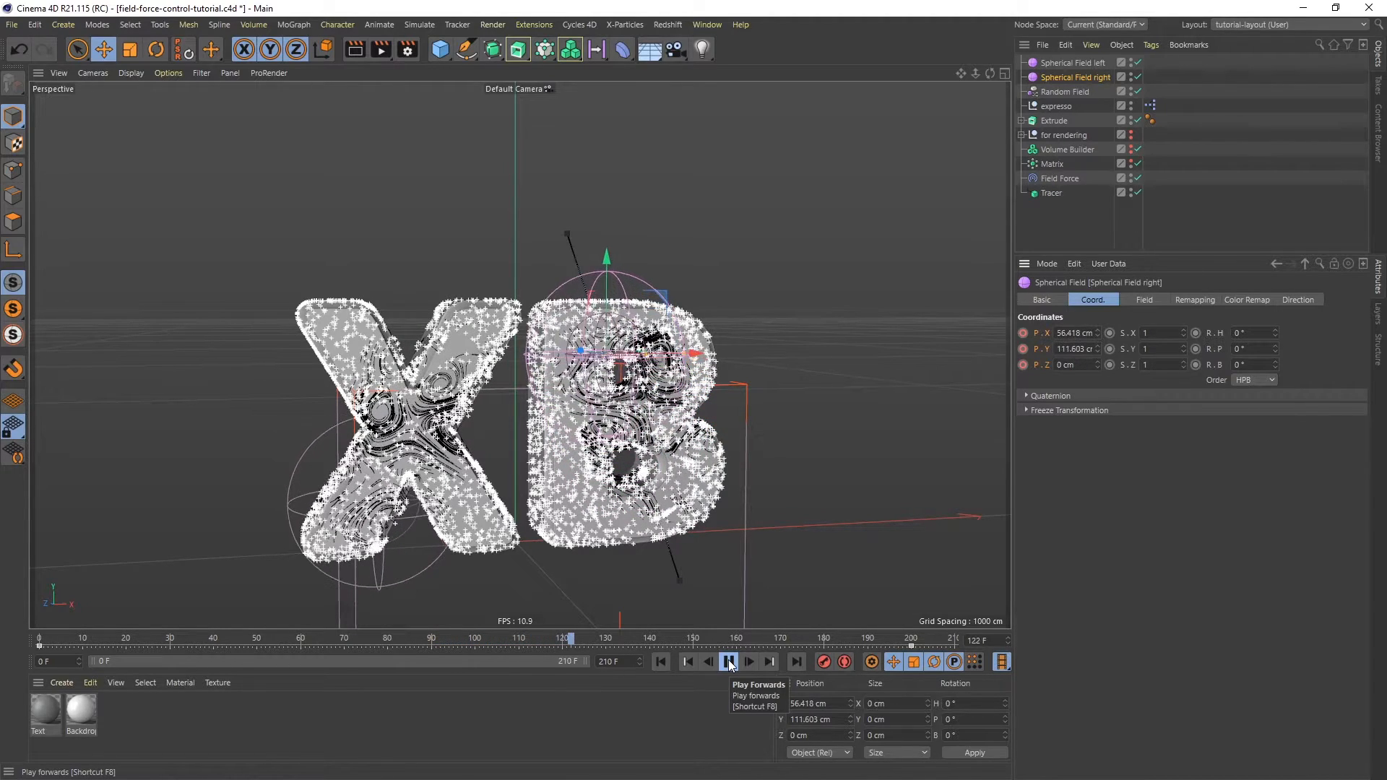
{"action": "left_click", "coordinate": [729, 662]}
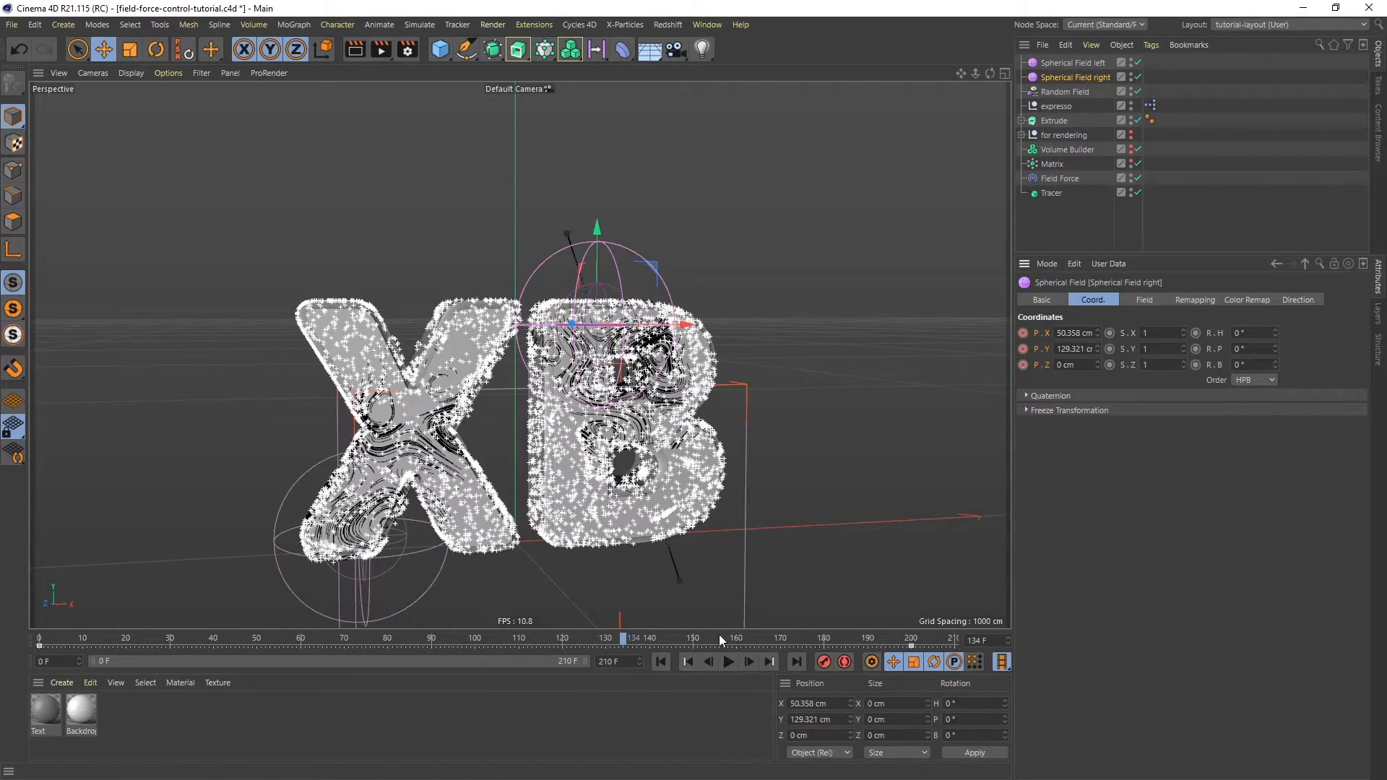
{"action": "middle_click_drag", "start_coordinate": [618, 461], "coordinate": [618, 401], "text": "alt"}
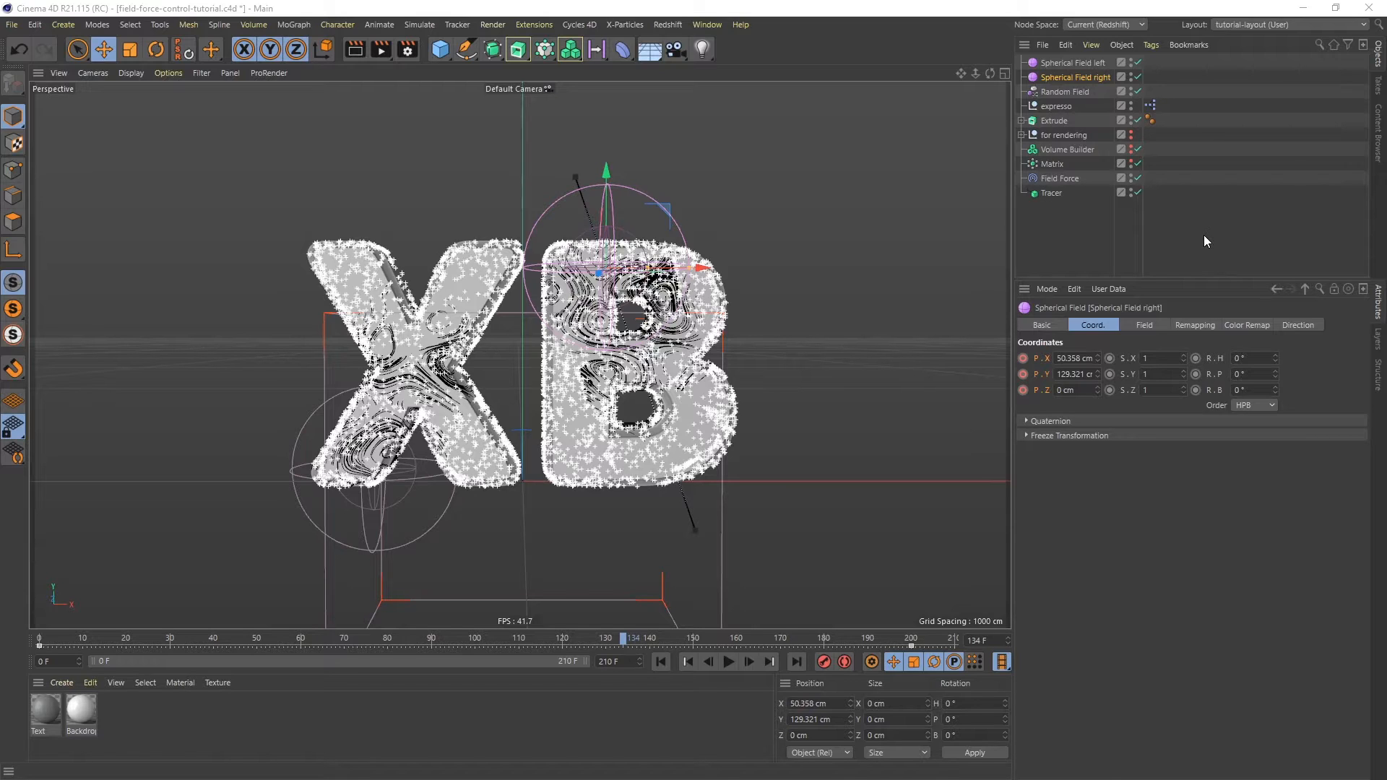
- Add a Redshift Object tag to the Tracer
{"action": "left_click", "coordinate": [1048, 194]}
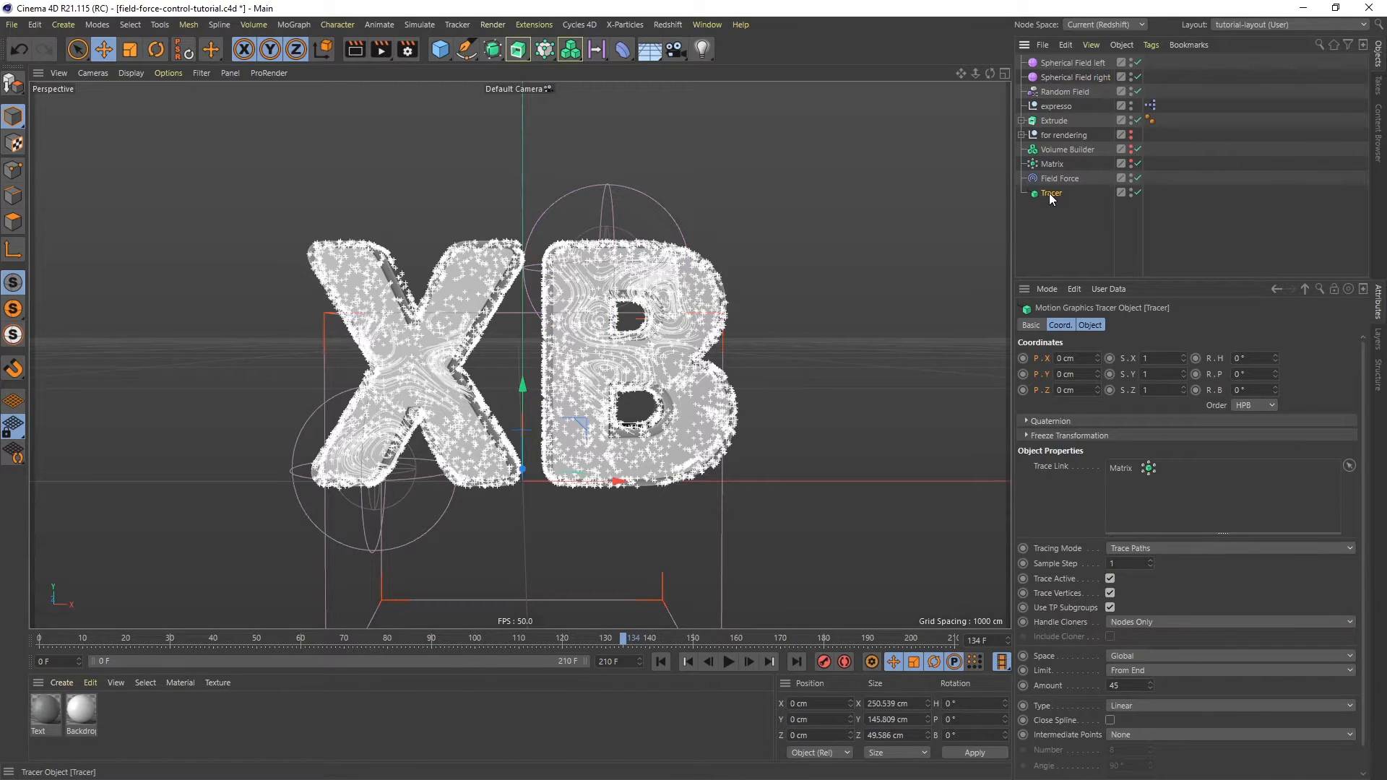
{"action": "right_click", "coordinate": [1049, 194]}
{"action": "mouse_move", "coordinate": [1114, 211]}
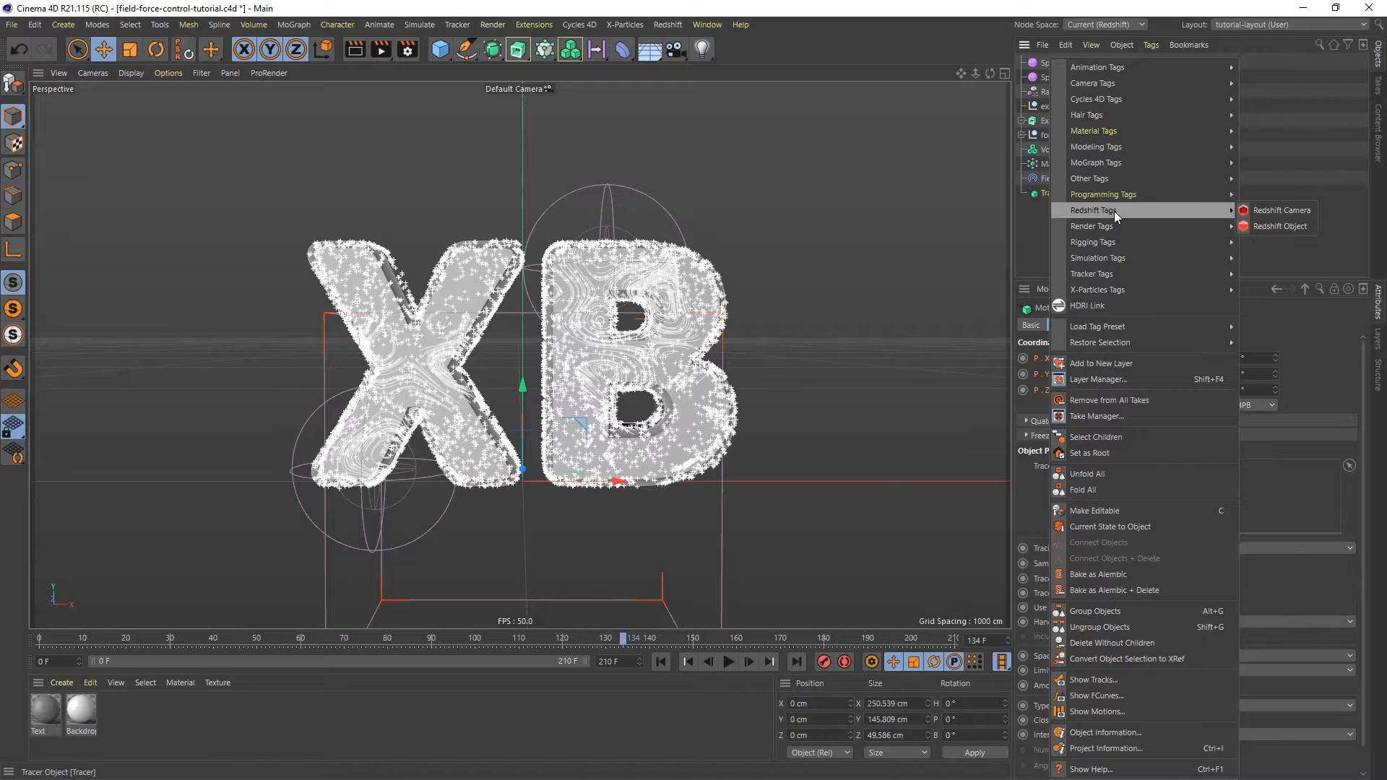
{"action": "left_click", "coordinate": [1301, 225]}
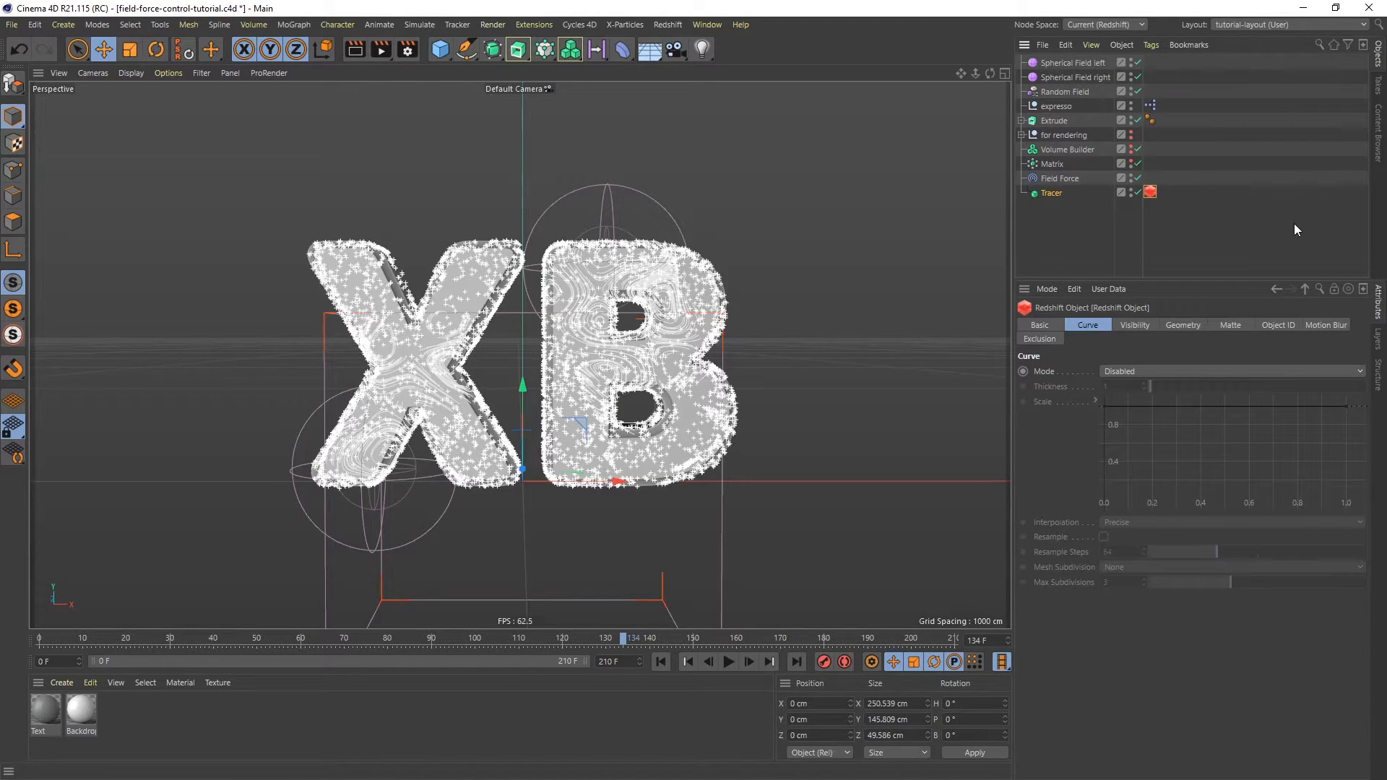
- Set the Redshift Object tag's curve mode to Cylinders with a thickness of 0.1
{"action": "left_click", "coordinate": [1125, 370]}
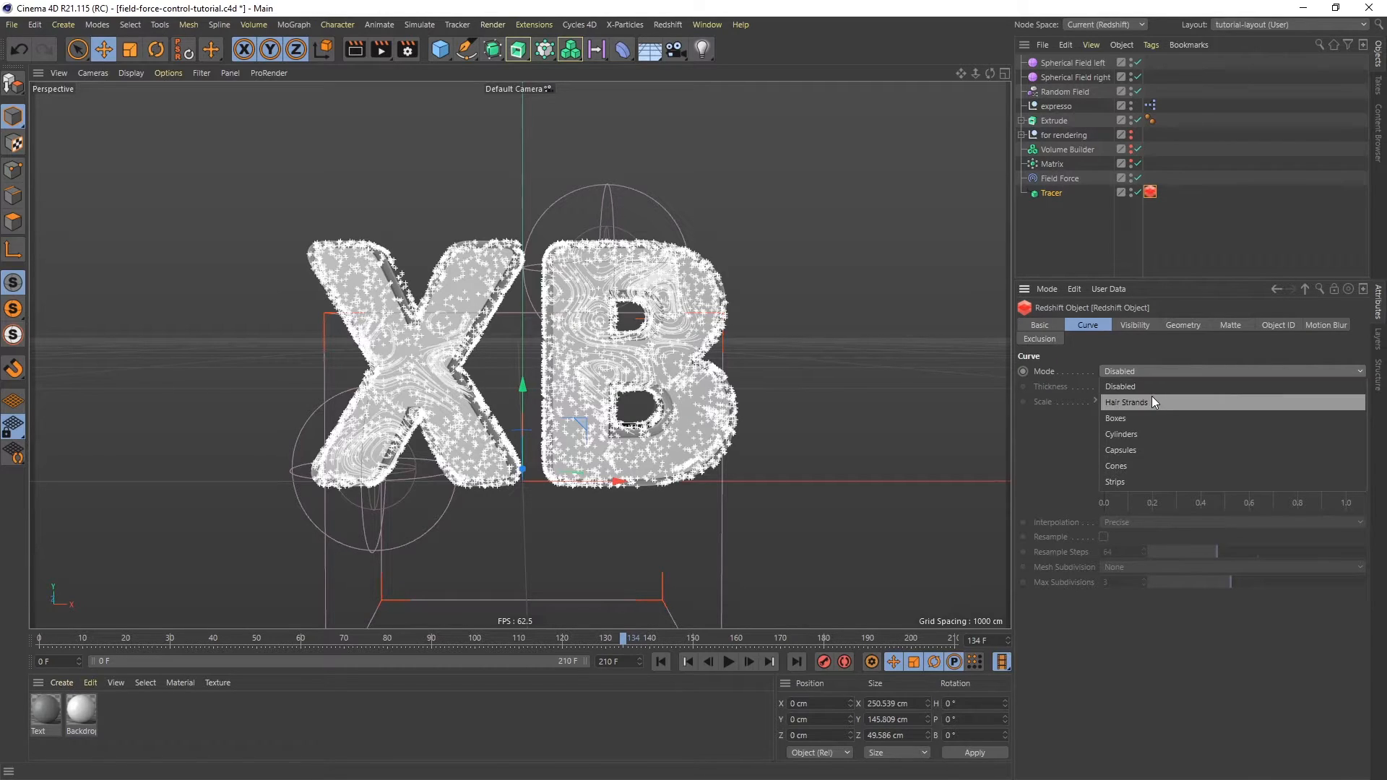
{"action": "left_click", "coordinate": [1130, 435]}
{"action": "left_click", "coordinate": [1112, 386]}
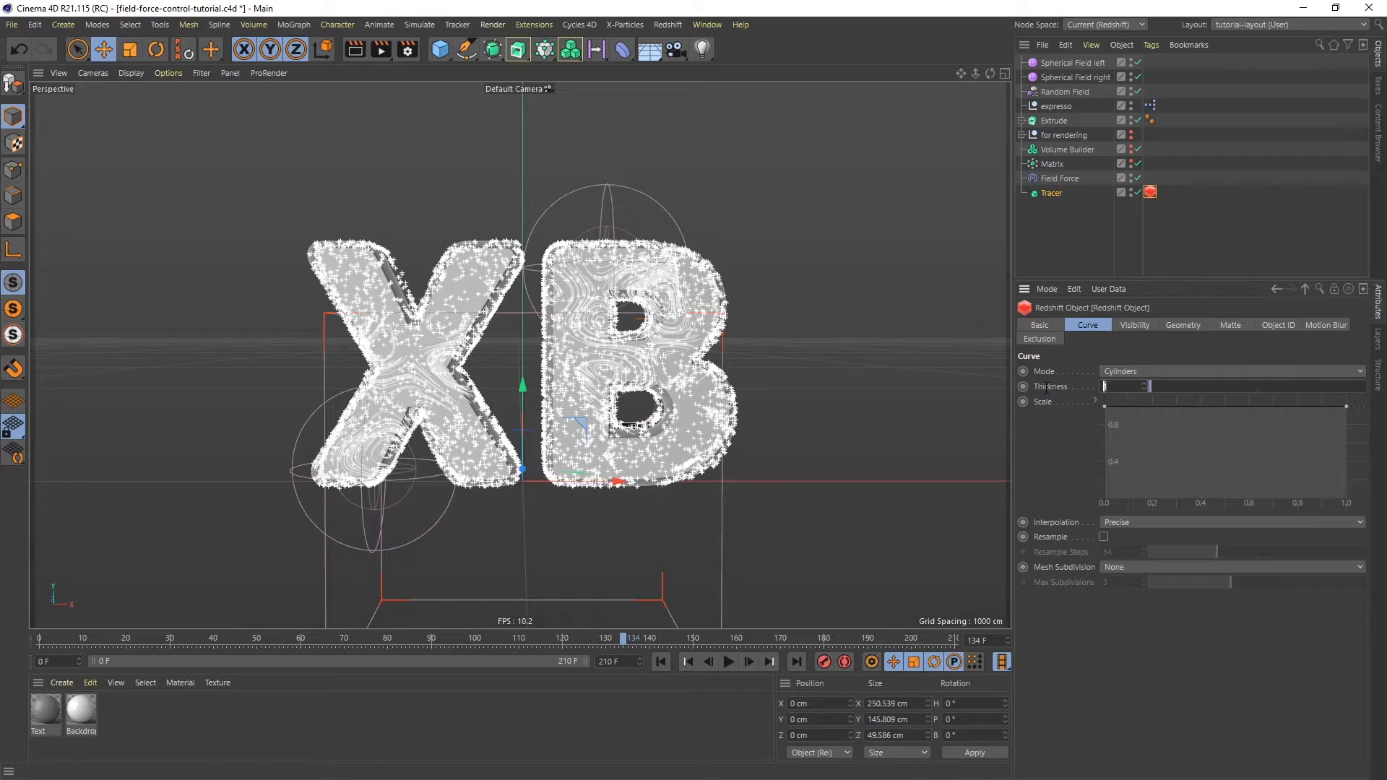
{"action": "type", "text": "0.1"}
{"action": "key", "text": "Return"}
- Move the 'for rendering' null to the end of the object list and make it visible in the editor
{"action": "left_click", "coordinate": [1063, 135]}
{"action": "left_click_drag", "start_coordinate": [1064, 135], "coordinate": [1068, 221]}
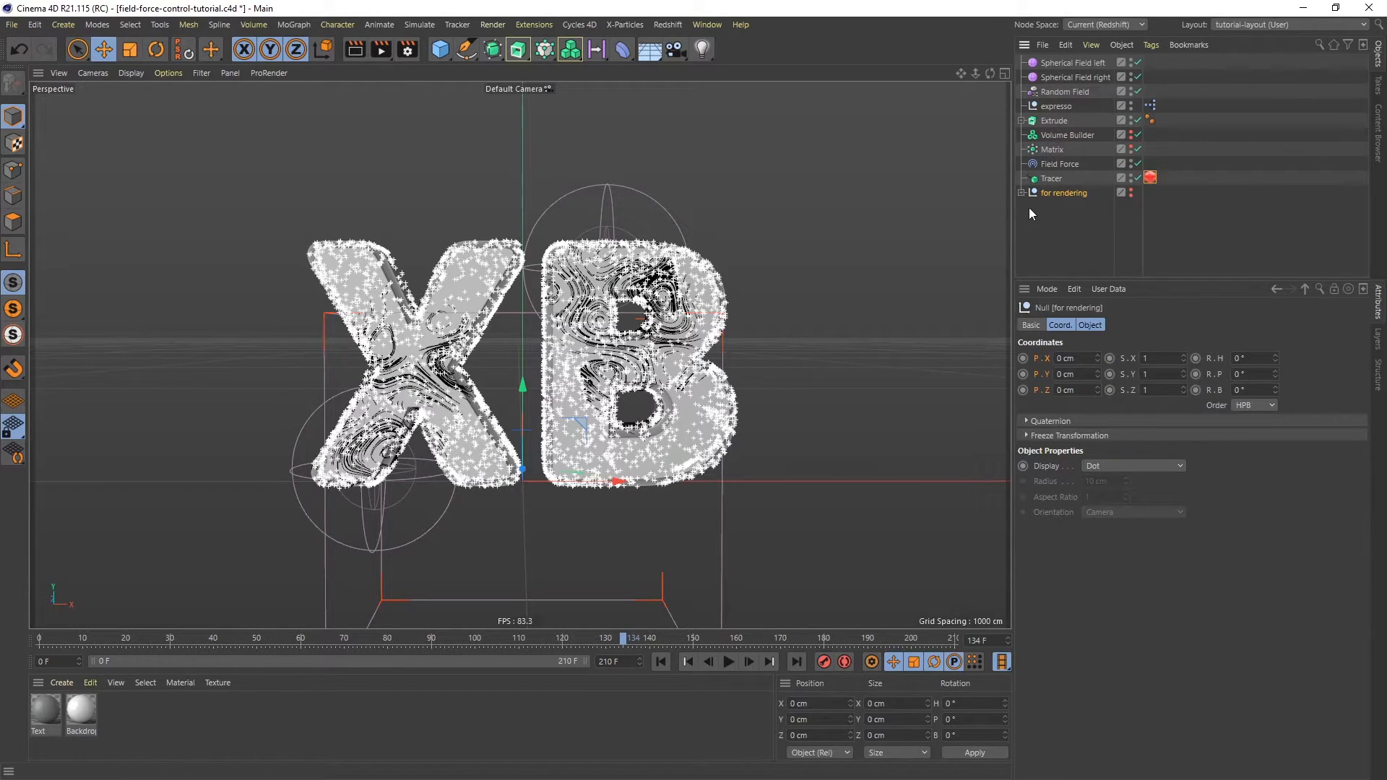
{"action": "left_click", "coordinate": [1132, 190]}
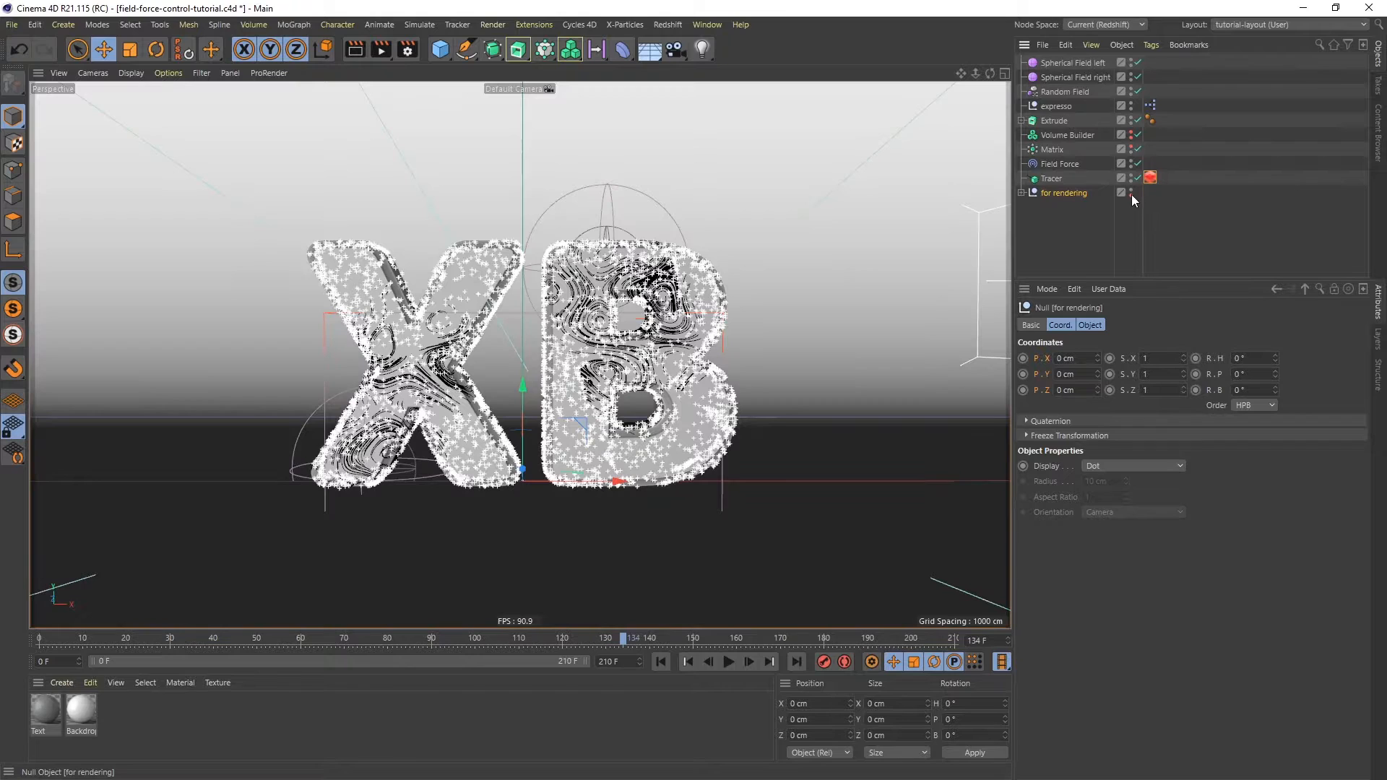
- Expand the 'for rendering' null and switch the viewport to look through its Cam camera
{"action": "left_click", "coordinate": [1020, 192]}
{"action": "right_click_drag", "start_coordinate": [569, 341], "coordinate": [535, 492], "text": "alt"}
{"action": "left_click_drag", "start_coordinate": [571, 341], "coordinate": [604, 388], "text": "alt"}
{"action": "left_click_drag", "start_coordinate": [600, 380], "coordinate": [588, 391], "text": "alt"}
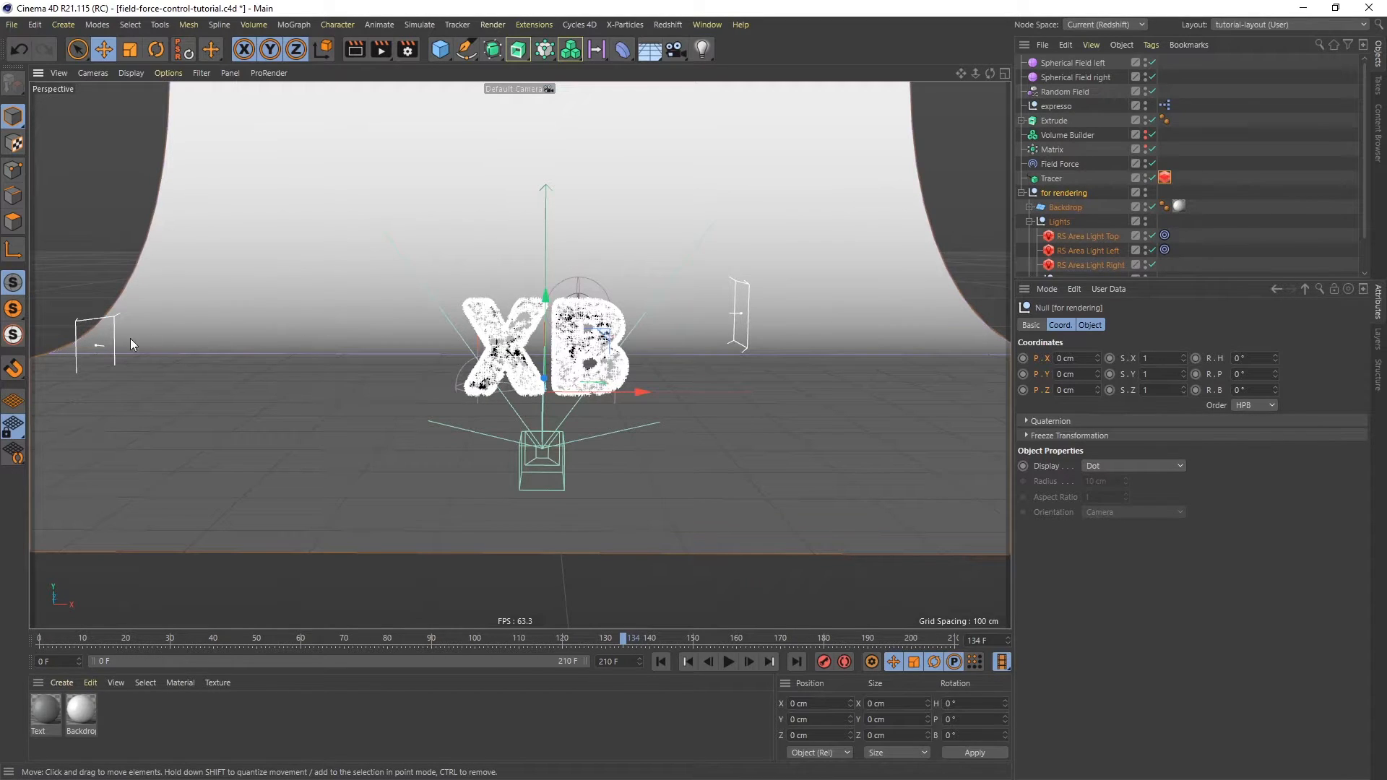
{"action": "scroll", "coordinate": [522, 313], "scroll_direction": "down", "scroll_amount": 2}
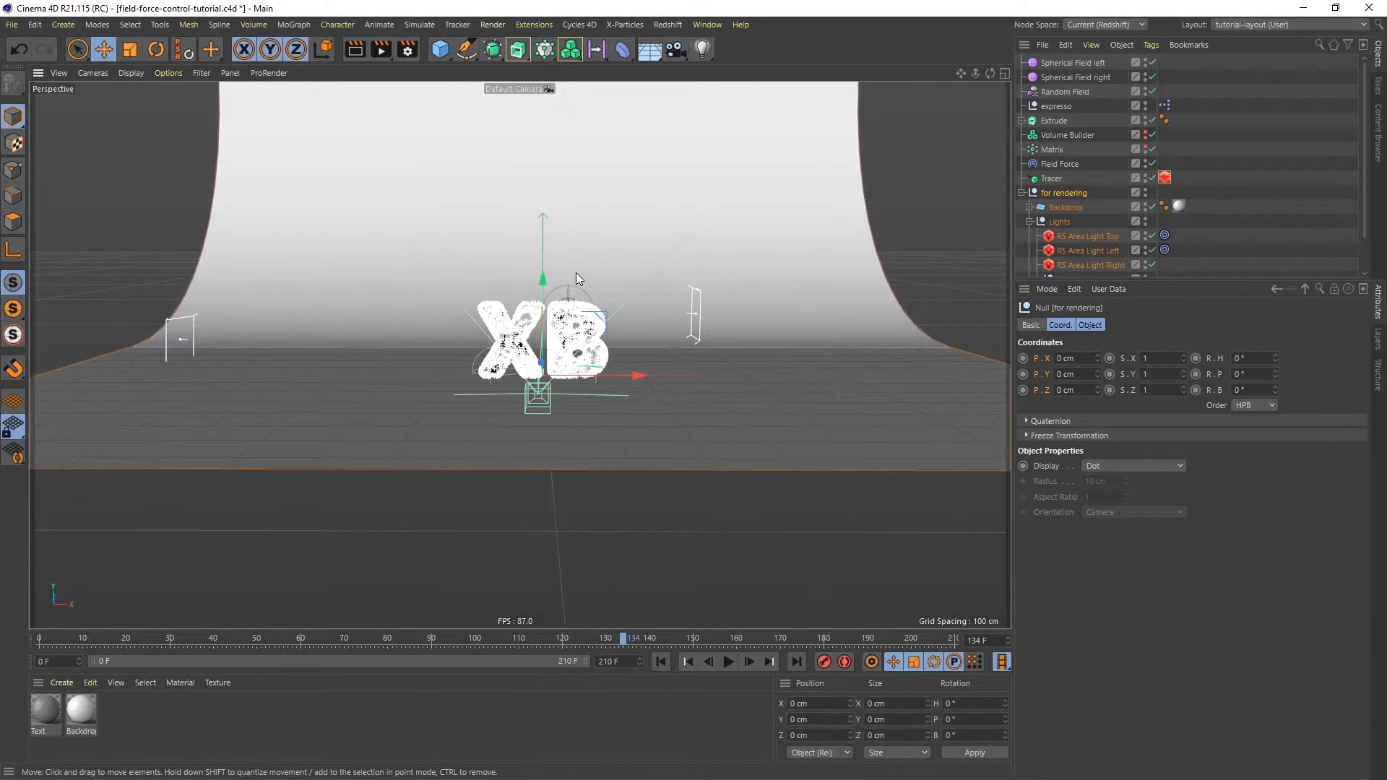
{"action": "scroll", "coordinate": [575, 267], "scroll_direction": "down", "scroll_amount": 3}
{"action": "scroll", "coordinate": [626, 198], "scroll_direction": "down", "scroll_amount": 2}
{"action": "scroll", "coordinate": [609, 244], "scroll_direction": "down", "scroll_amount": 2}
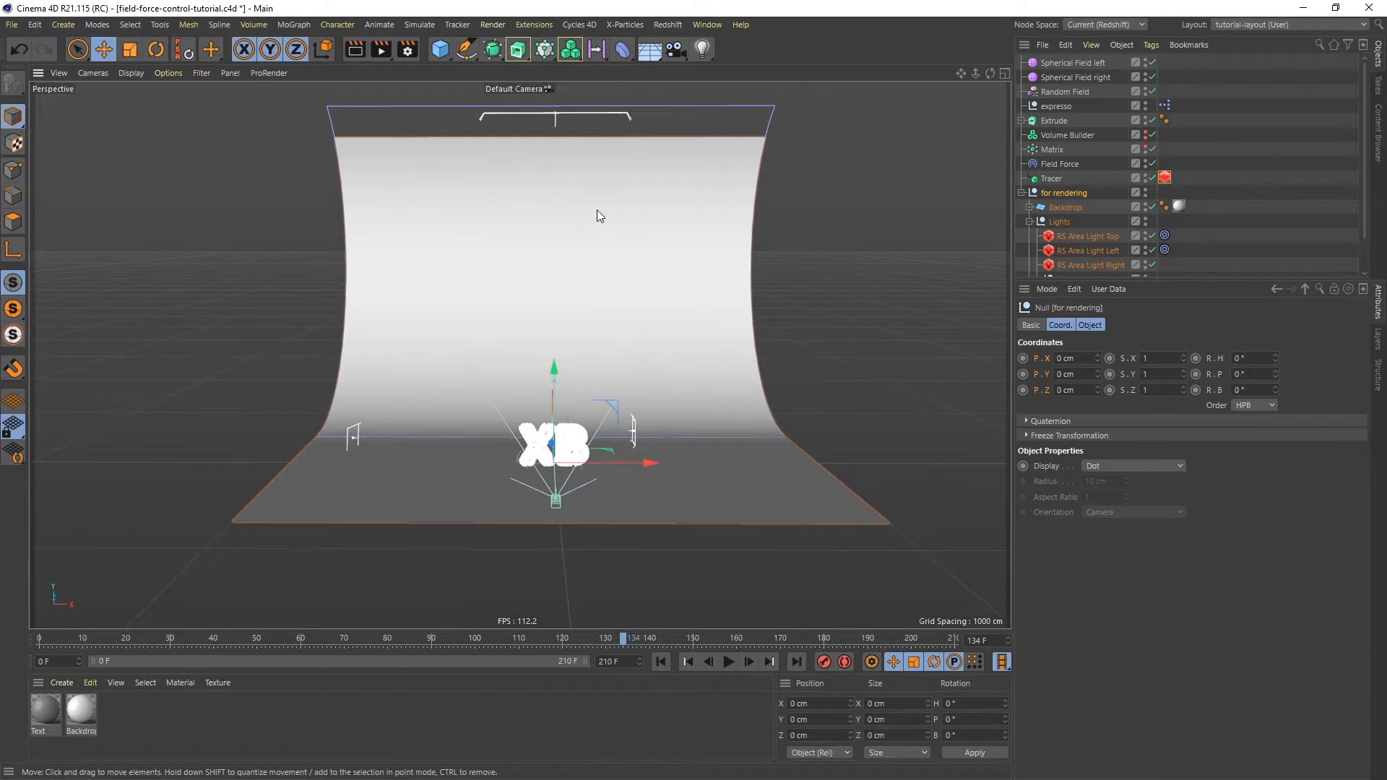
{"action": "mouse_move", "coordinate": [599, 168]}
{"action": "left_mouse_down", "text": "alt"}
{"action": "mouse_move", "coordinate": [661, 192]}
{"action": "mouse_move", "coordinate": [692, 240]}
{"action": "mouse_move", "coordinate": [613, 194]}
{"action": "mouse_move", "coordinate": [616, 160]}
{"action": "left_mouse_up", "text": "alt"}
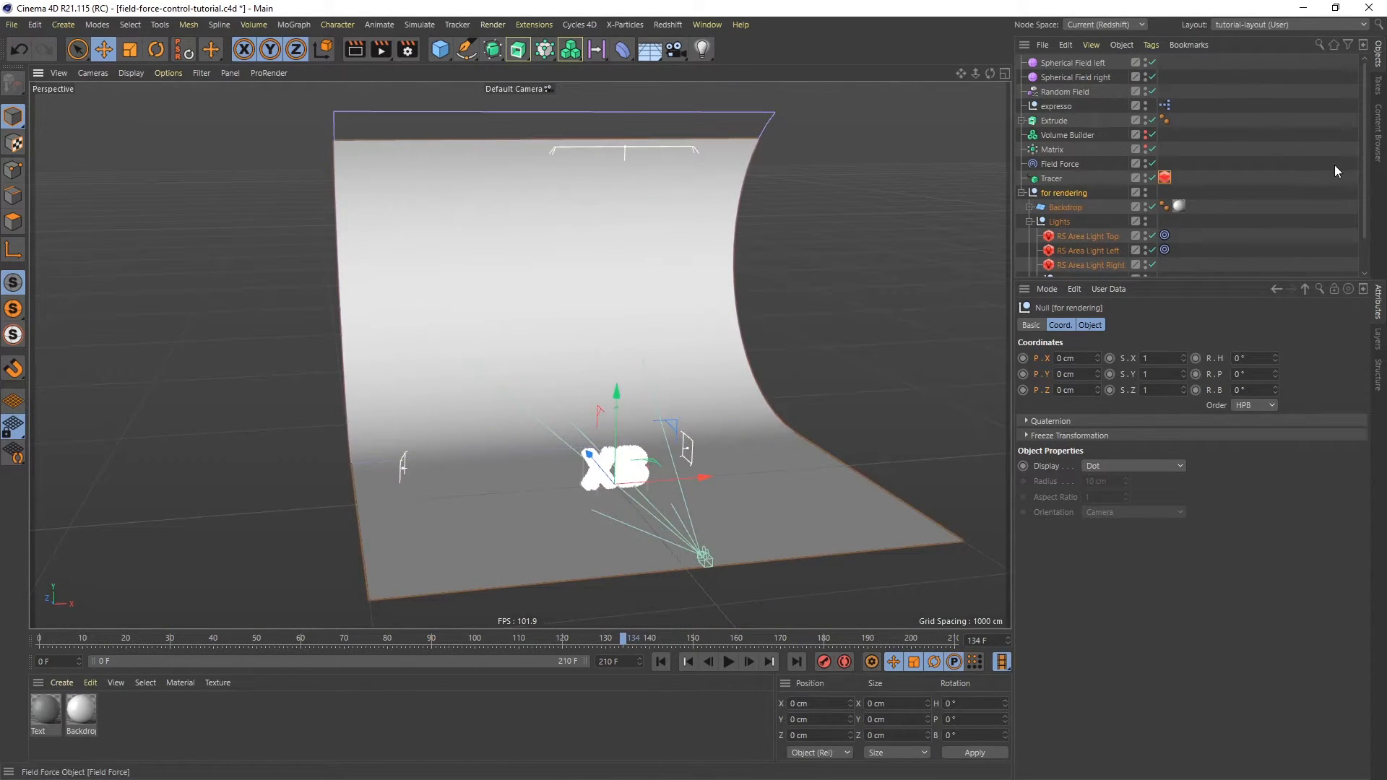
{"action": "scroll", "coordinate": [1367, 170], "scroll_direction": "down", "scroll_amount": 2}
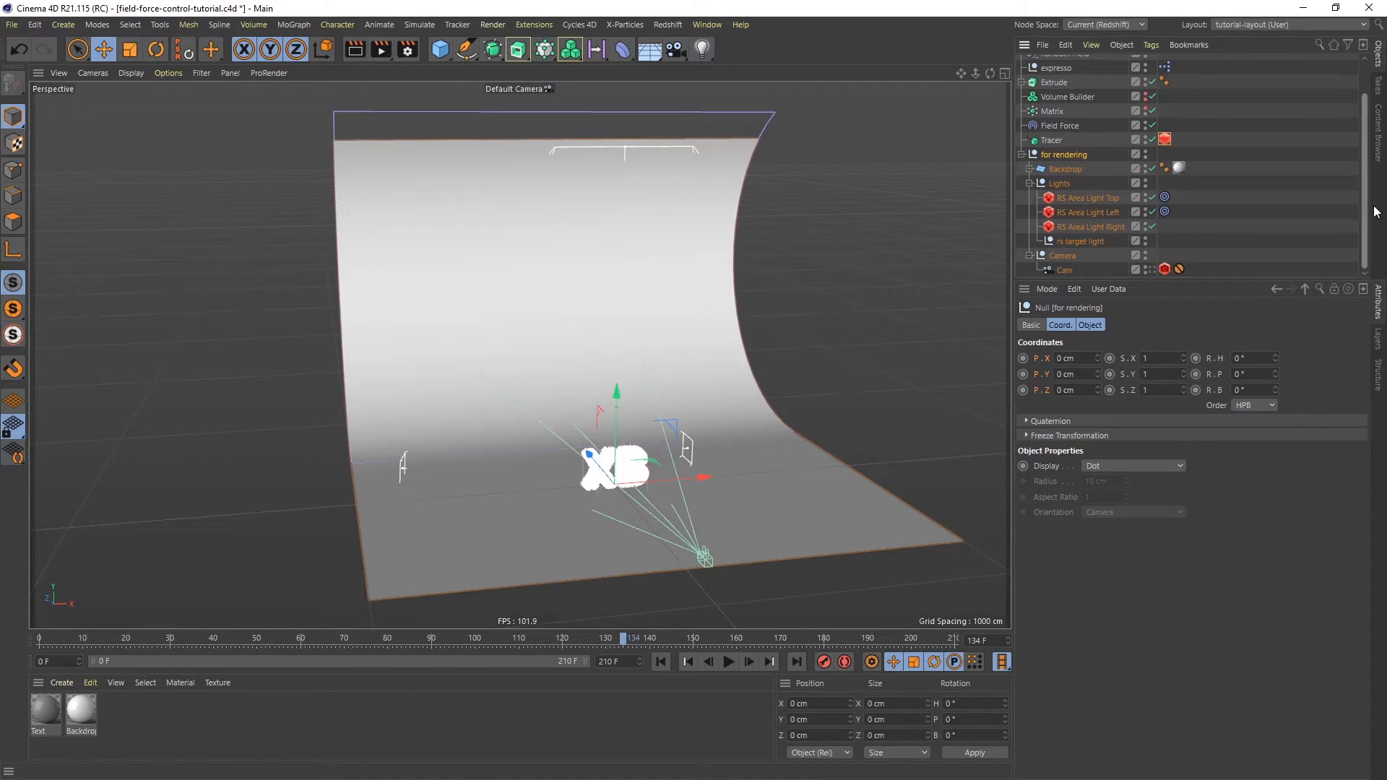
{"action": "left_click", "coordinate": [1153, 270]}
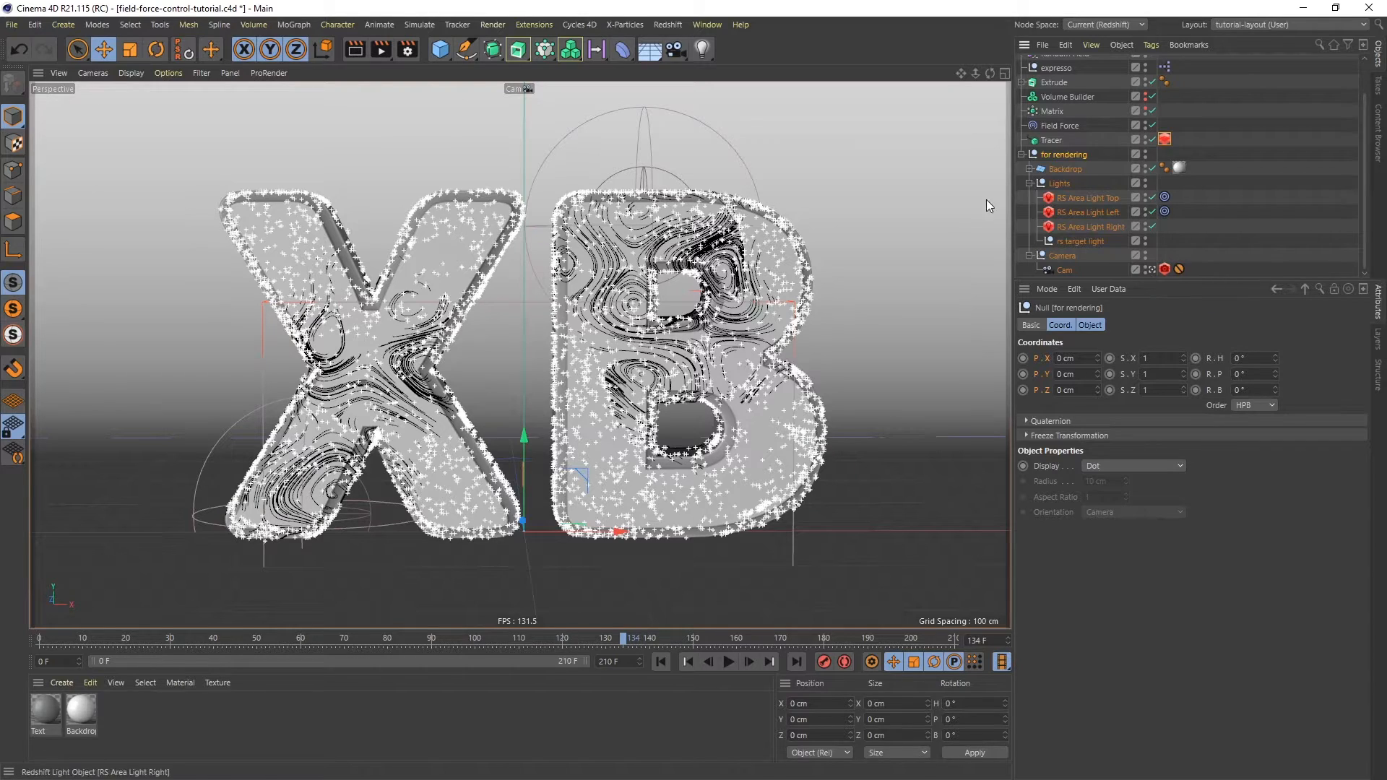
- Open the Redshift RenderView to preview the render
{"action": "left_click", "coordinate": [667, 24]}
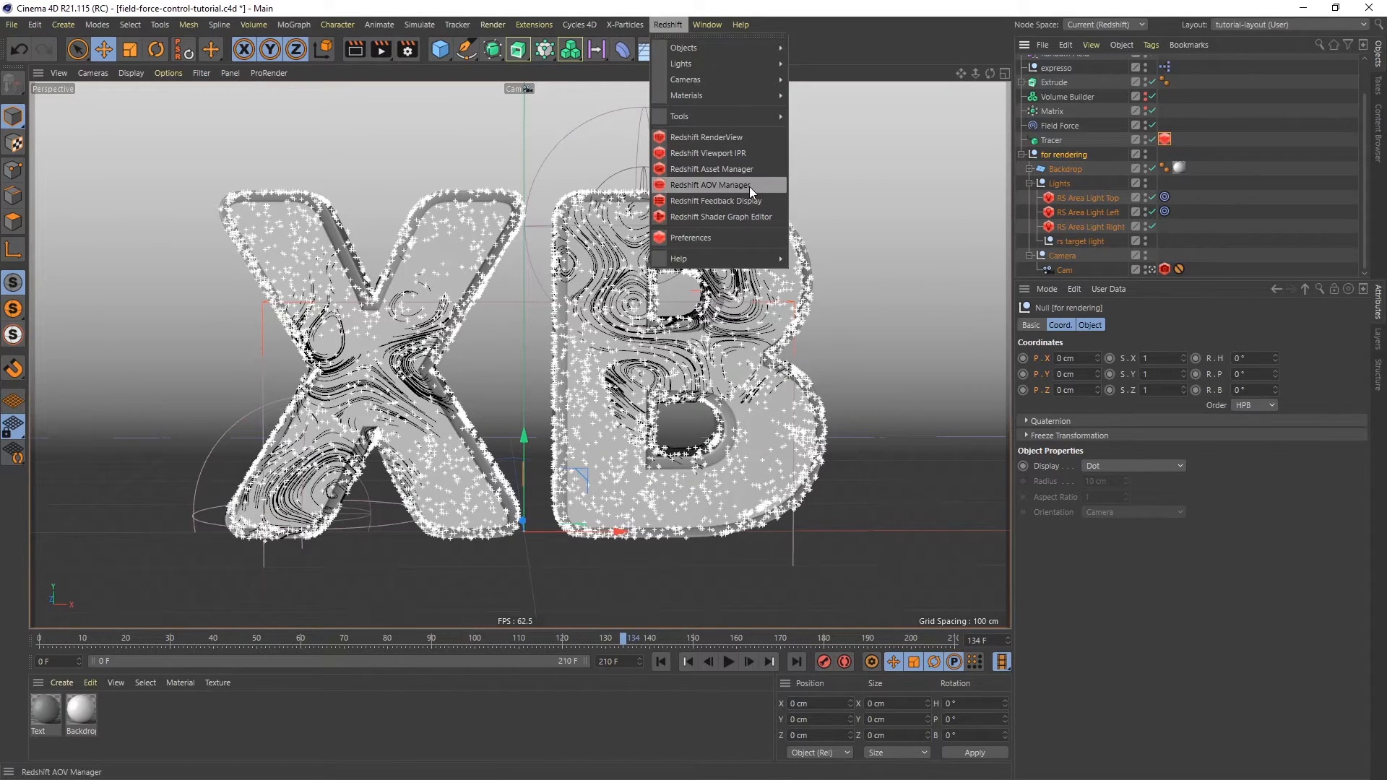
{"action": "left_click", "coordinate": [706, 135]}
{"action": "left_click_drag", "start_coordinate": [883, 127], "coordinate": [815, 109]}
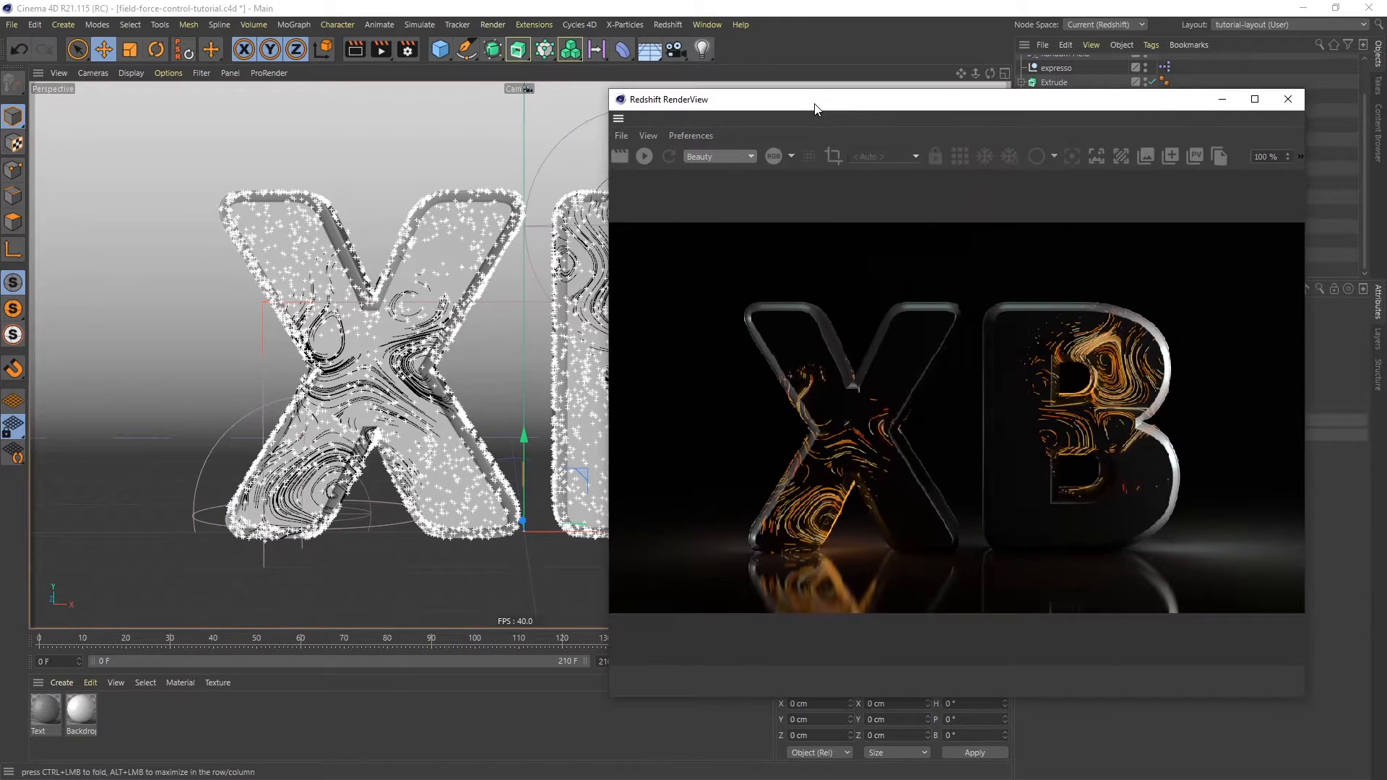
- Set the renderer to Redshift in the Render Settings
{"action": "left_click", "coordinate": [408, 49]}
{"action": "left_click", "coordinate": [500, 73]}
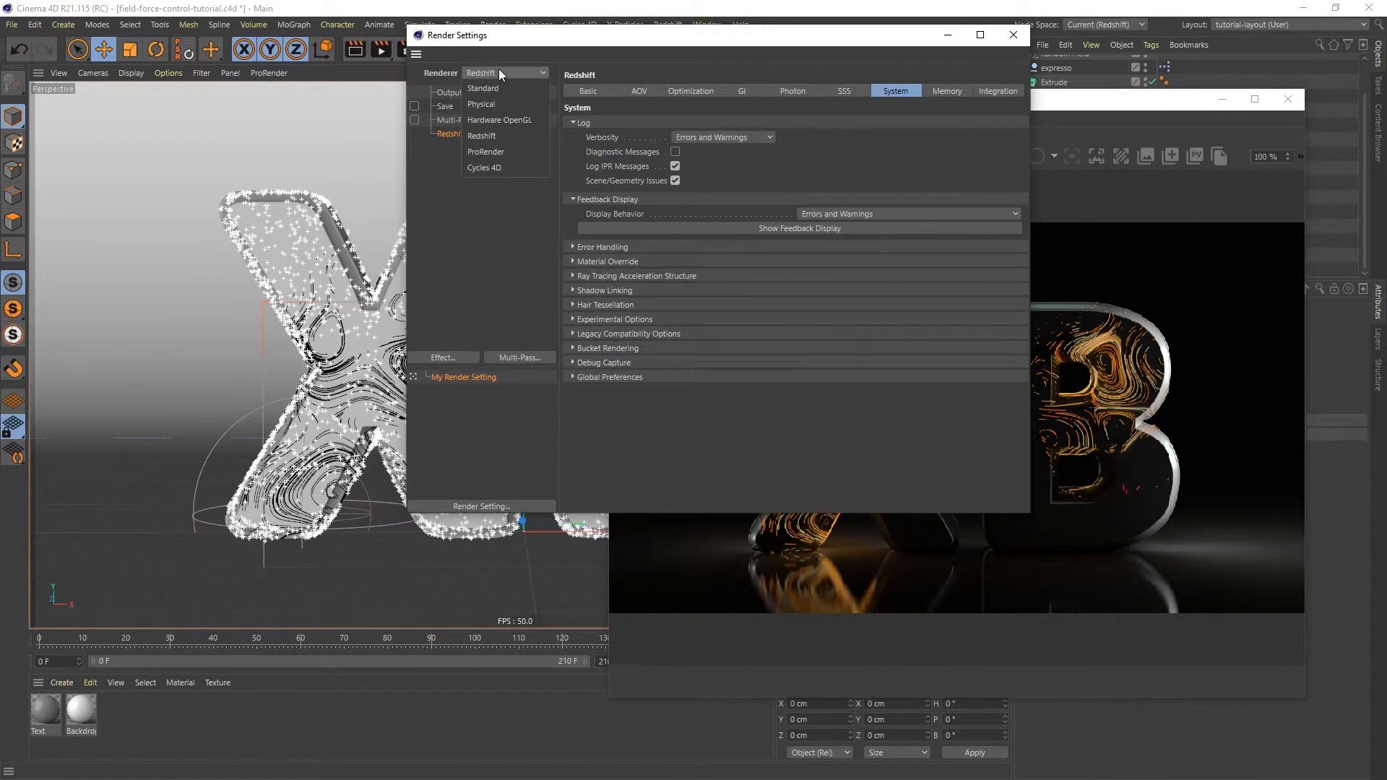
{"action": "left_click", "coordinate": [497, 137]}
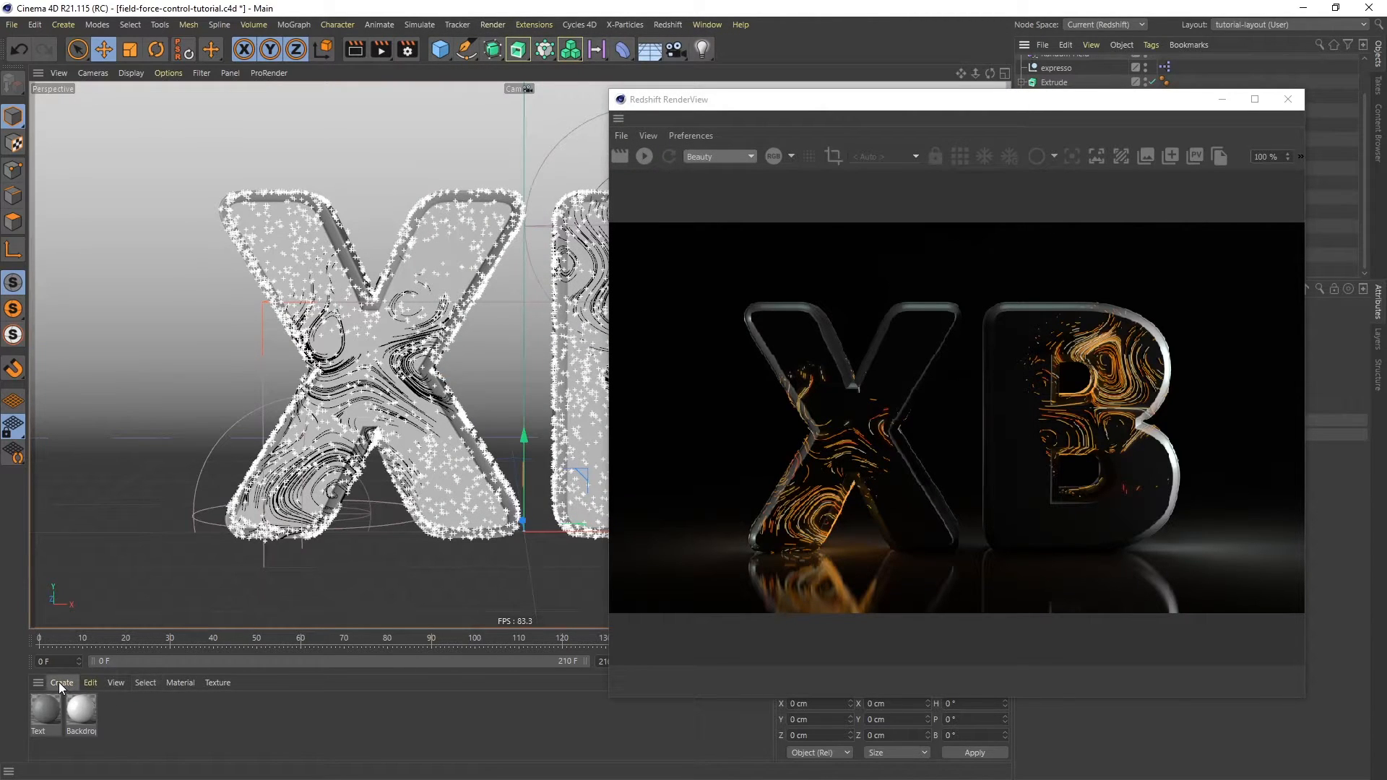
- Create a new Redshift Incandescent material
{"action": "left_click", "coordinate": [59, 683]}
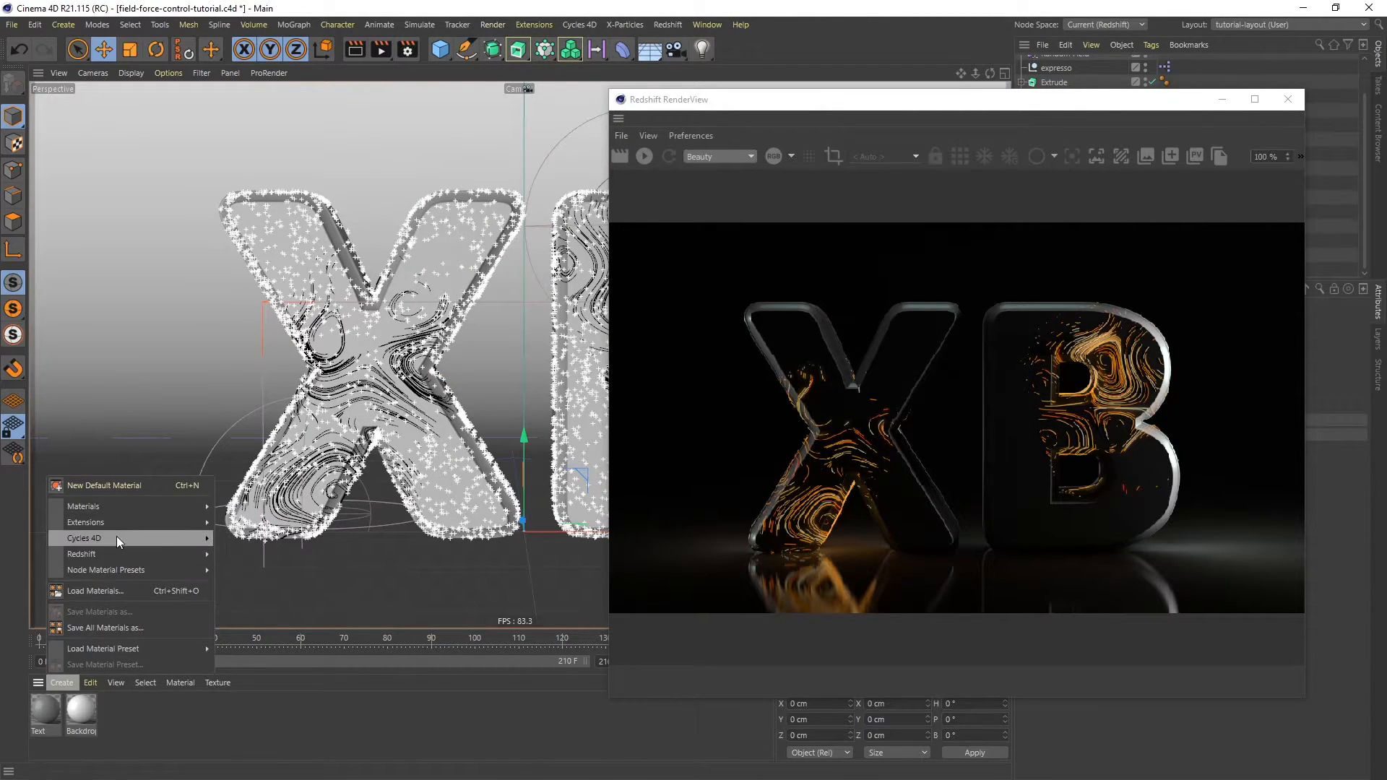
{"action": "mouse_move", "coordinate": [114, 552]}
{"action": "mouse_move", "coordinate": [231, 554]}
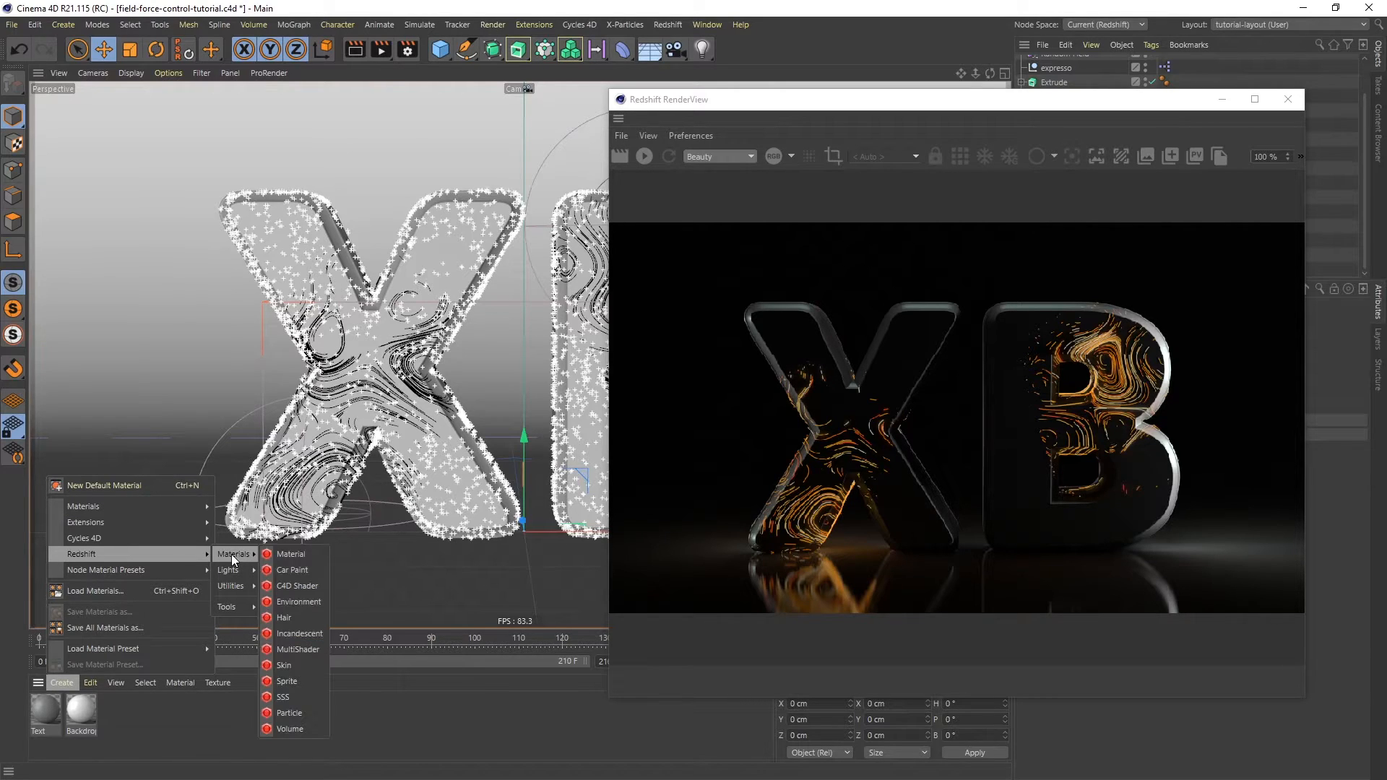
{"action": "left_click", "coordinate": [296, 634]}
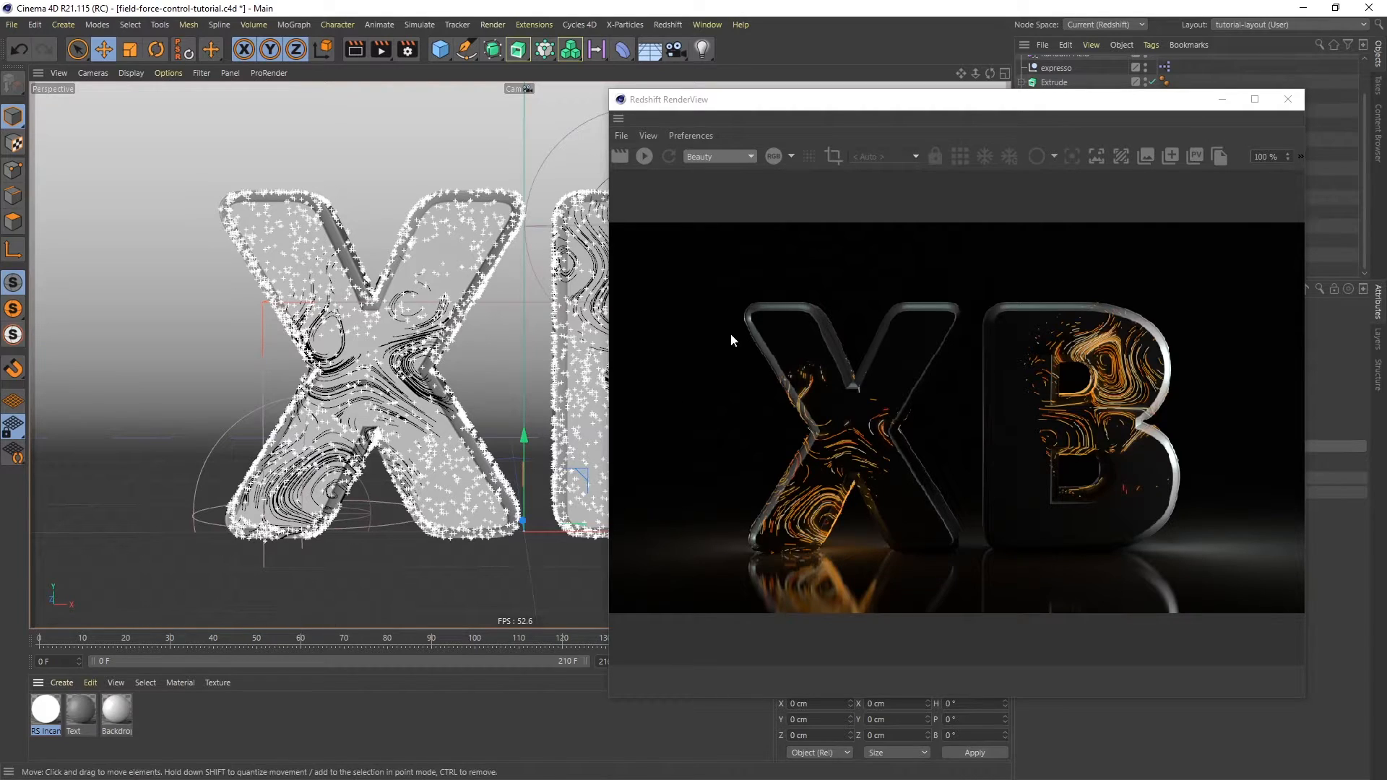
{"action": "left_click_drag", "start_coordinate": [864, 99], "coordinate": [557, 101]}
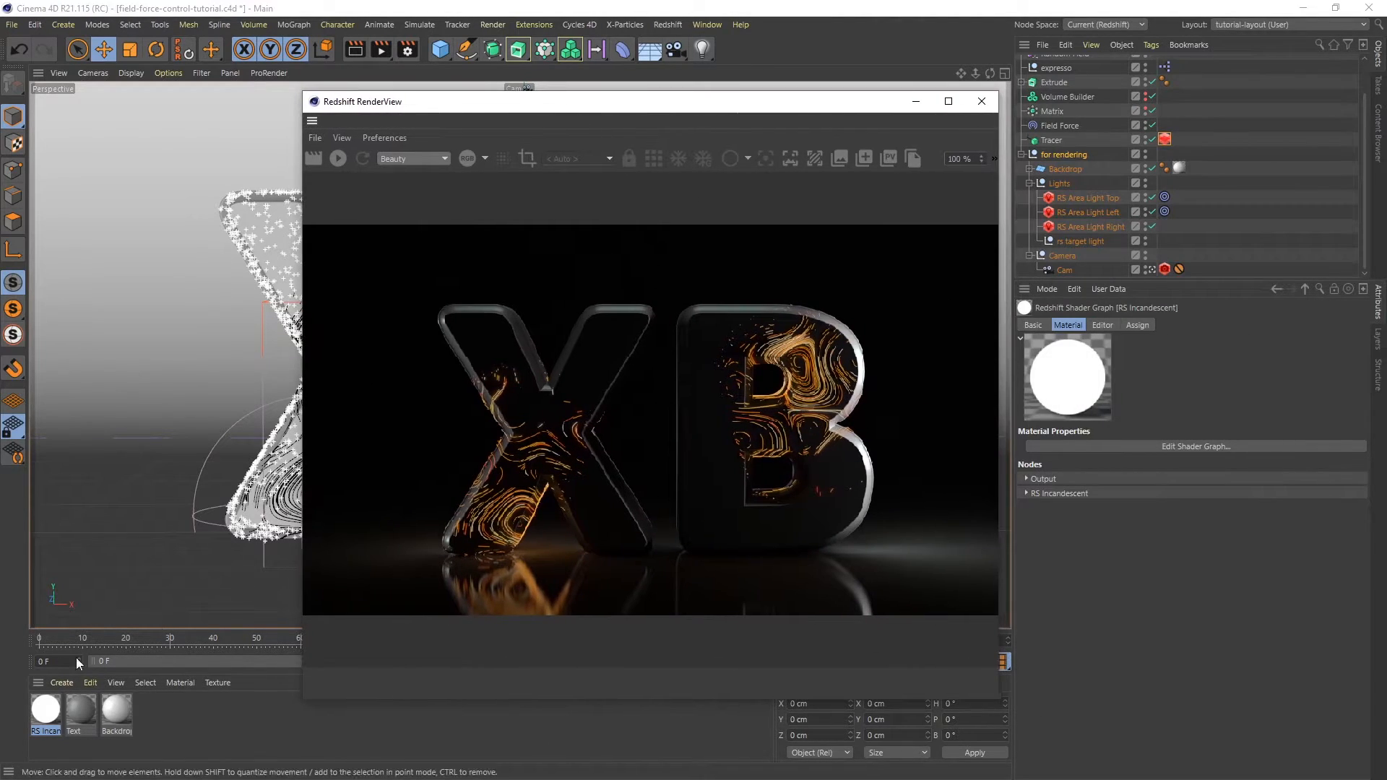
- Apply the RS Incandescent material to the Tracer and the Text material to the Extrude
{"action": "left_click_drag", "start_coordinate": [54, 709], "coordinate": [1059, 139]}
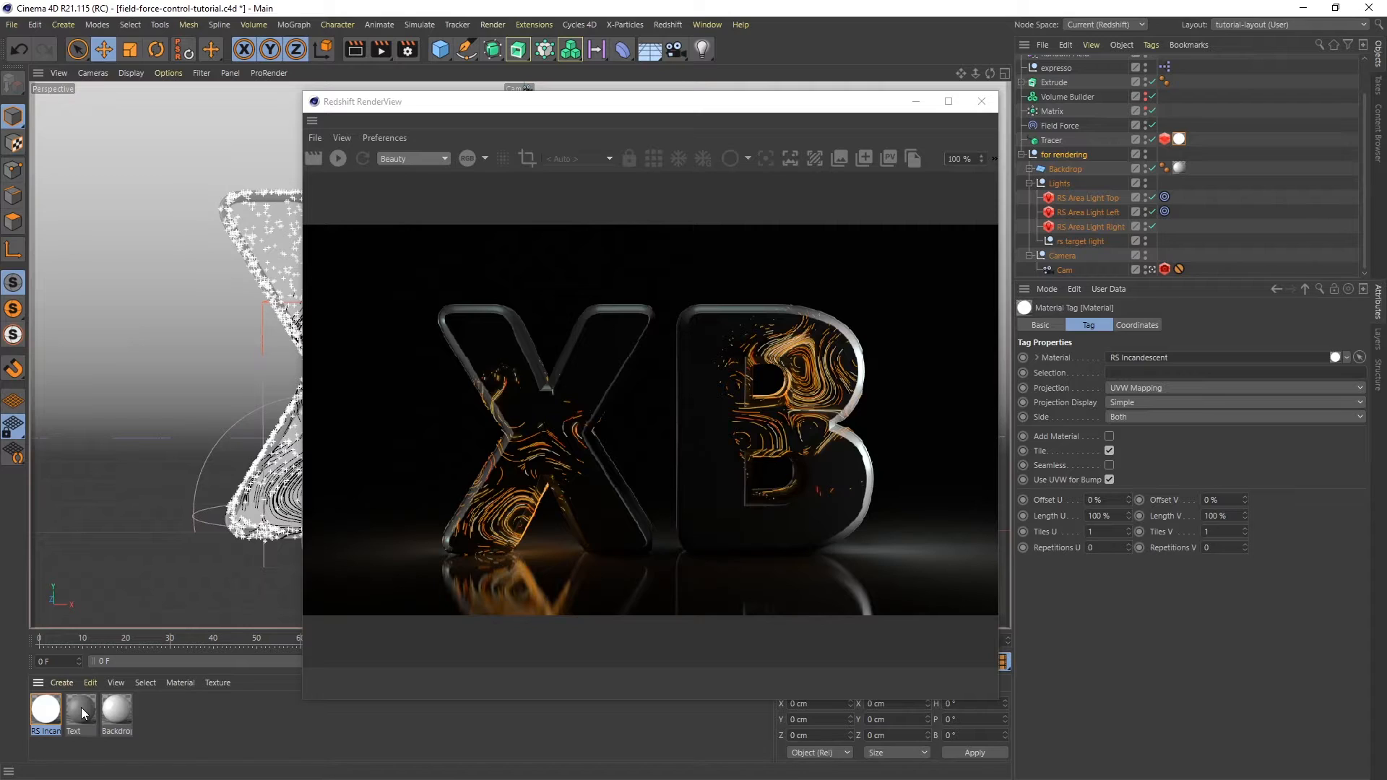
{"action": "left_click_drag", "start_coordinate": [81, 708], "coordinate": [1053, 81]}
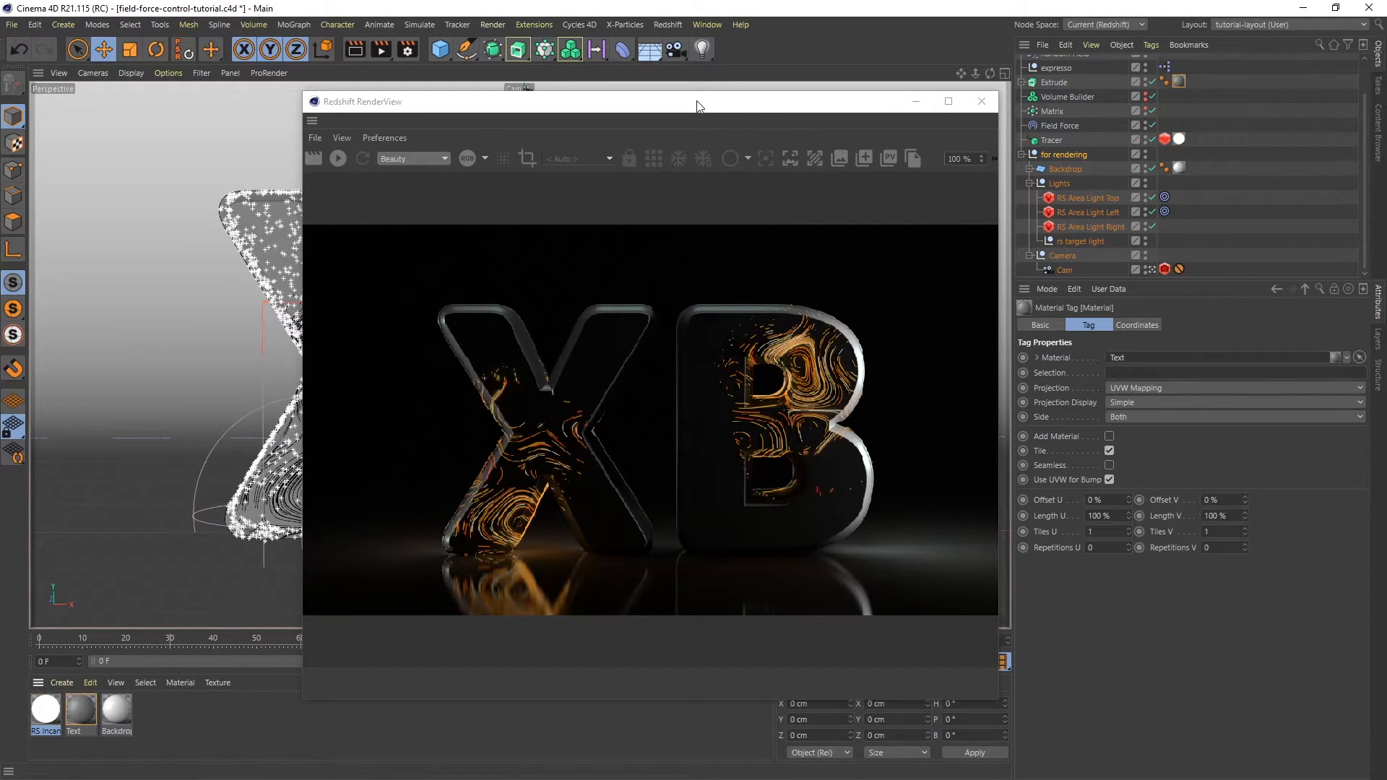
{"action": "left_click_drag", "start_coordinate": [697, 101], "coordinate": [845, 57]}
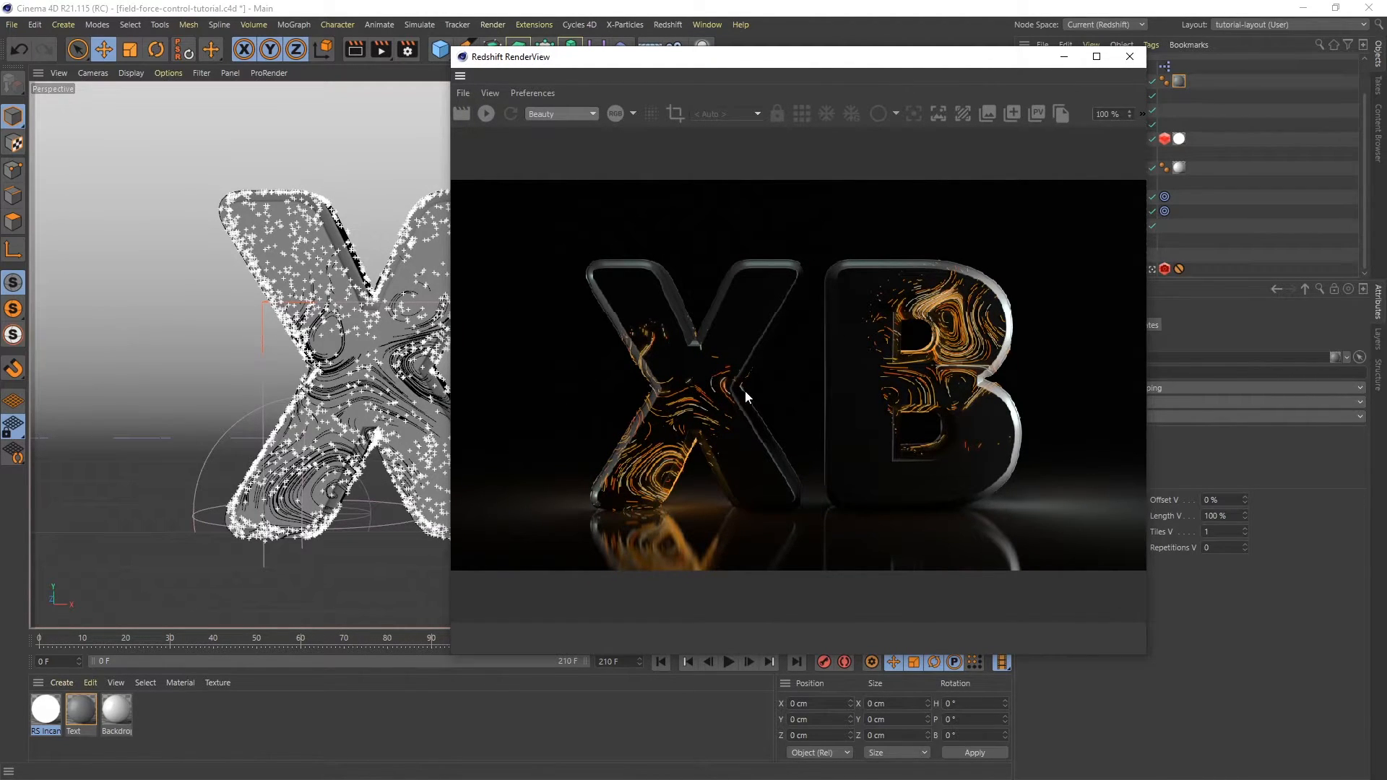
- Start the interactive render in the RenderView and review the basic progressive rendering settings
{"action": "left_click", "coordinate": [488, 115]}
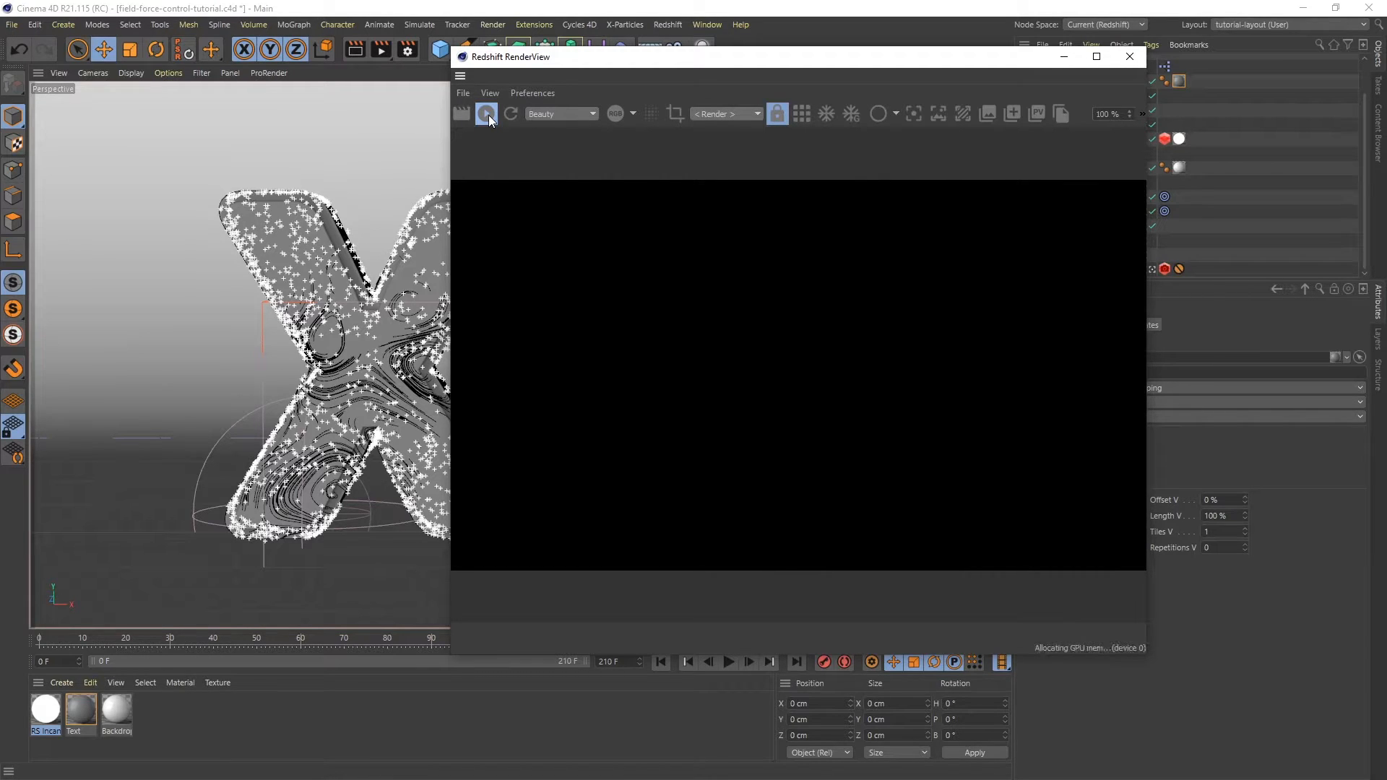
{"action": "left_click", "coordinate": [408, 50]}
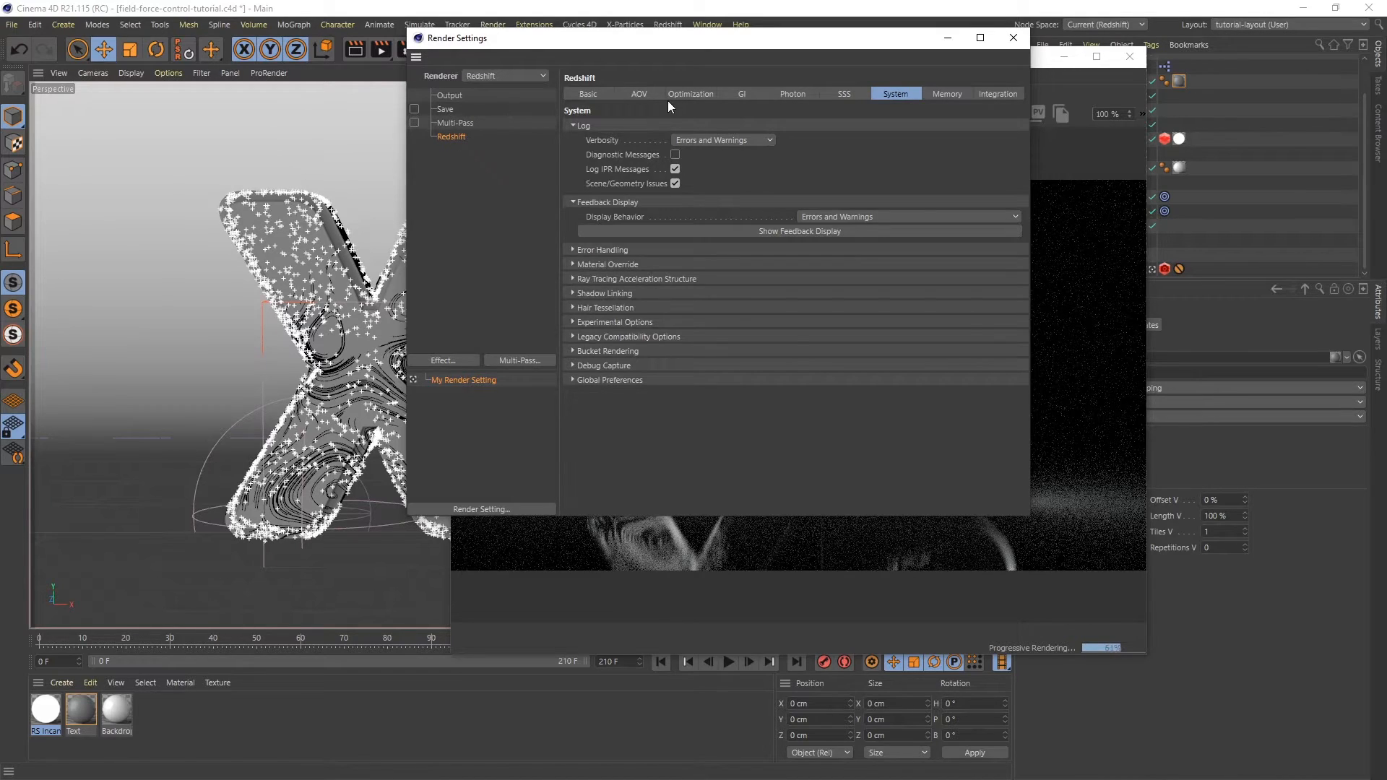
{"action": "left_click", "coordinate": [589, 95]}
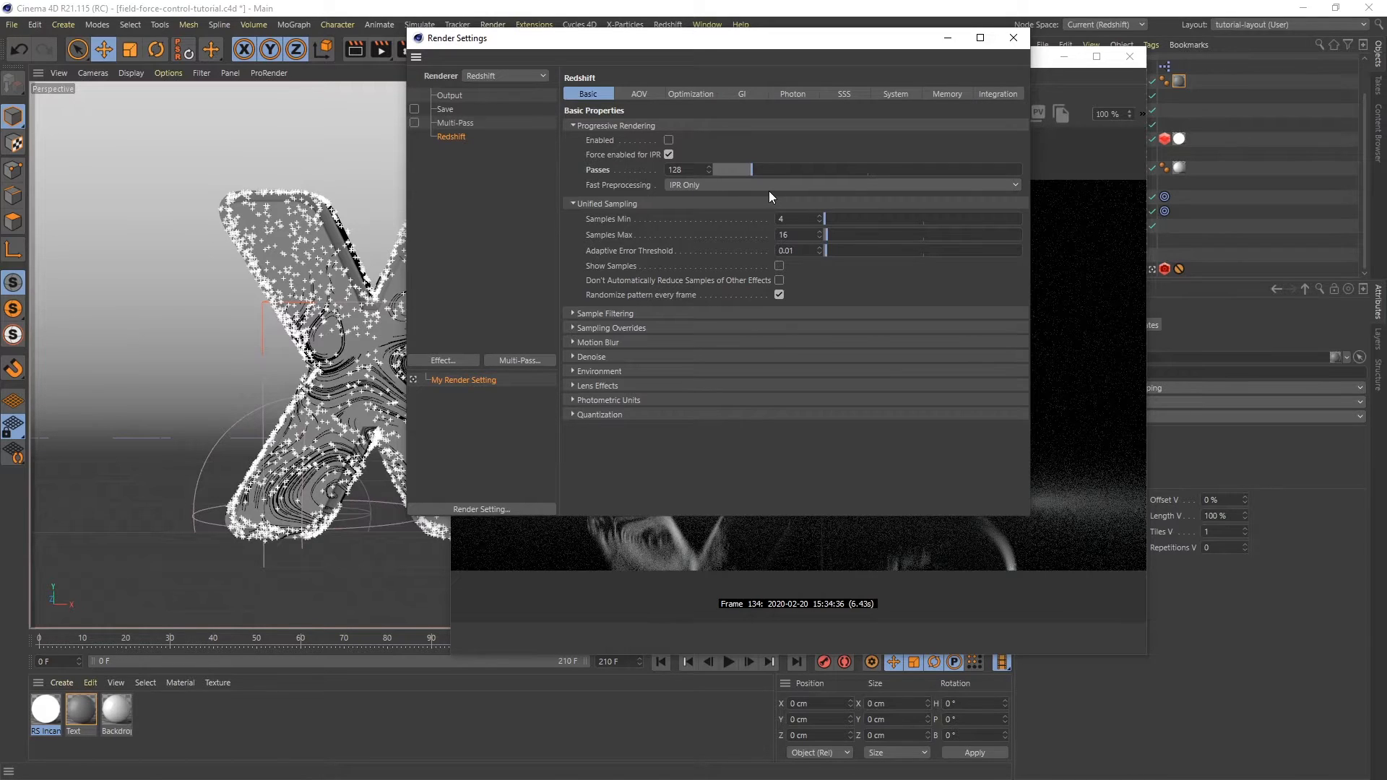
{"action": "left_click", "coordinate": [1014, 38]}
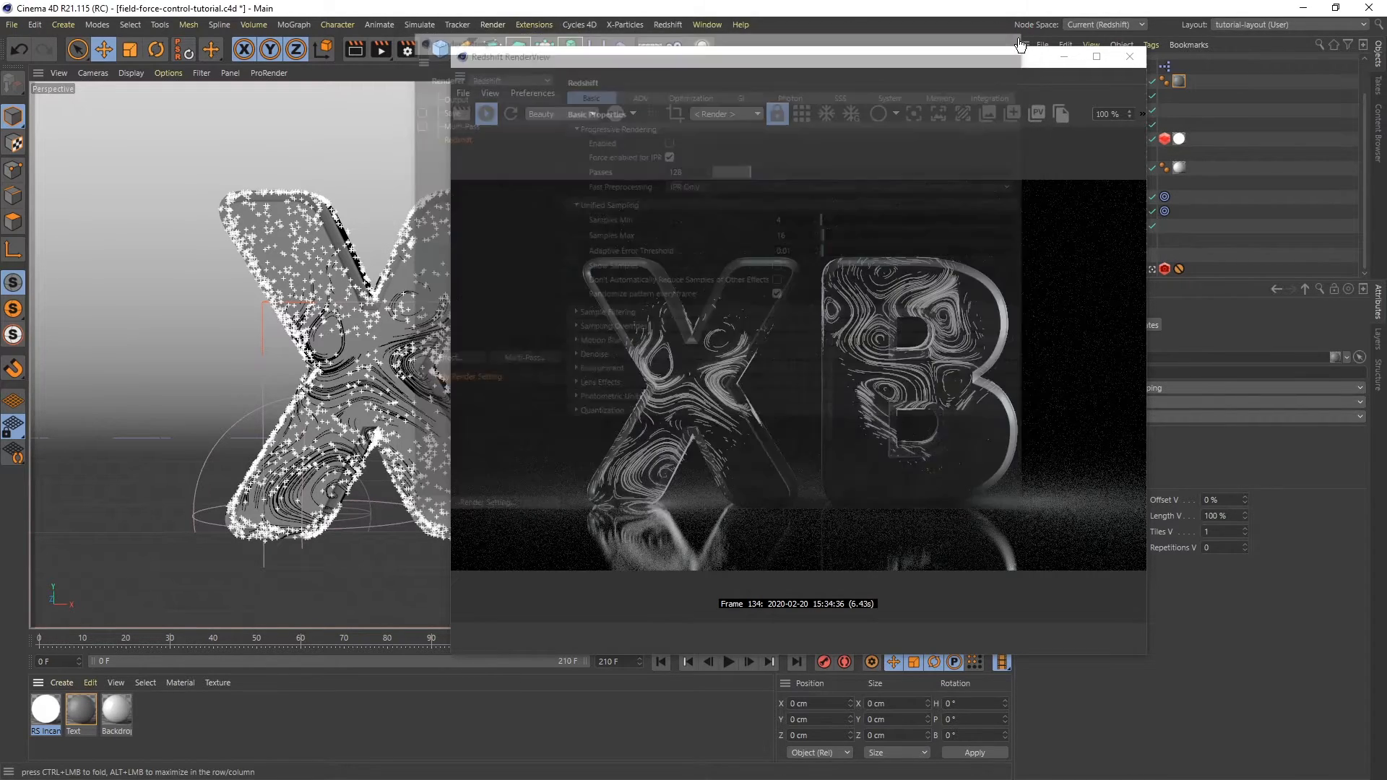
{"action": "left_click_drag", "start_coordinate": [757, 61], "coordinate": [934, 72]}
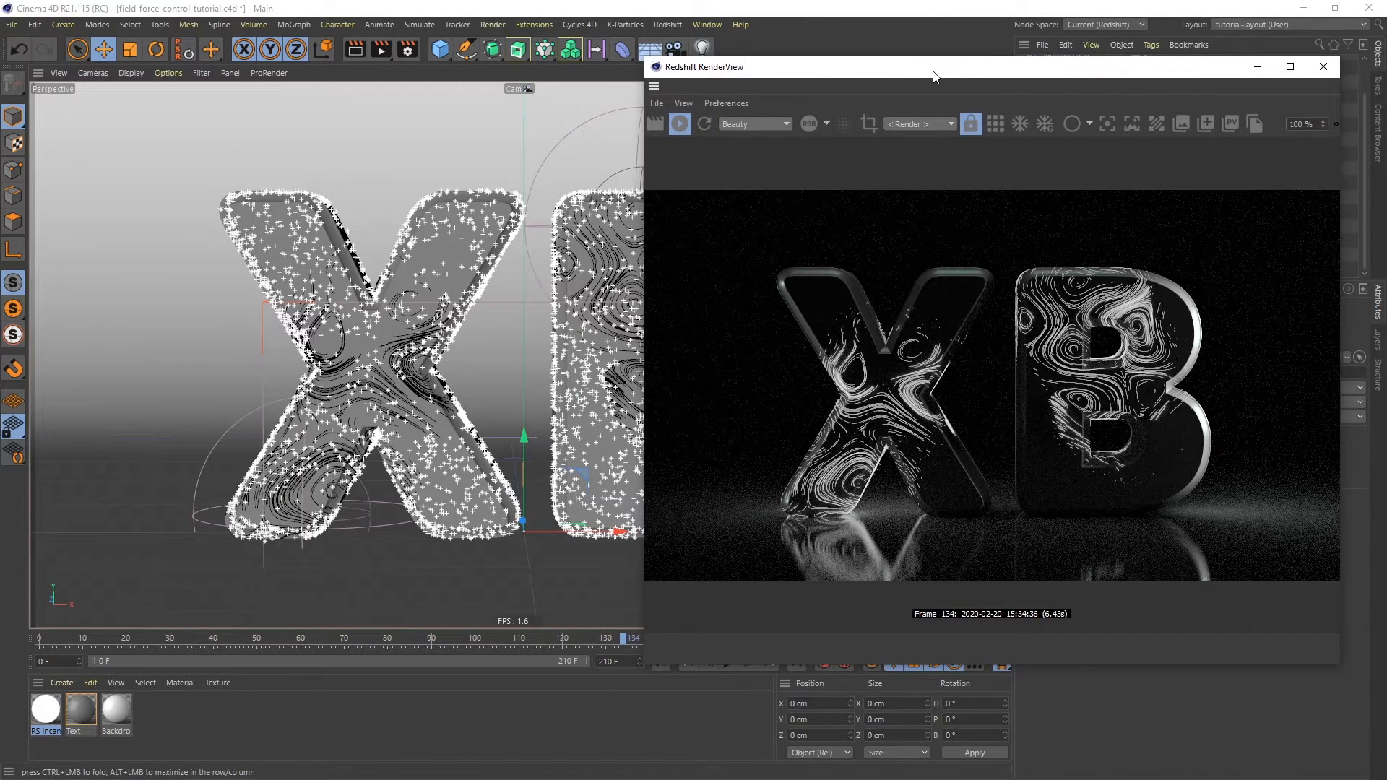
- Set both the Primary and Secondary GI Engine to None in the Redshift render settings
{"action": "left_click", "coordinate": [412, 49]}
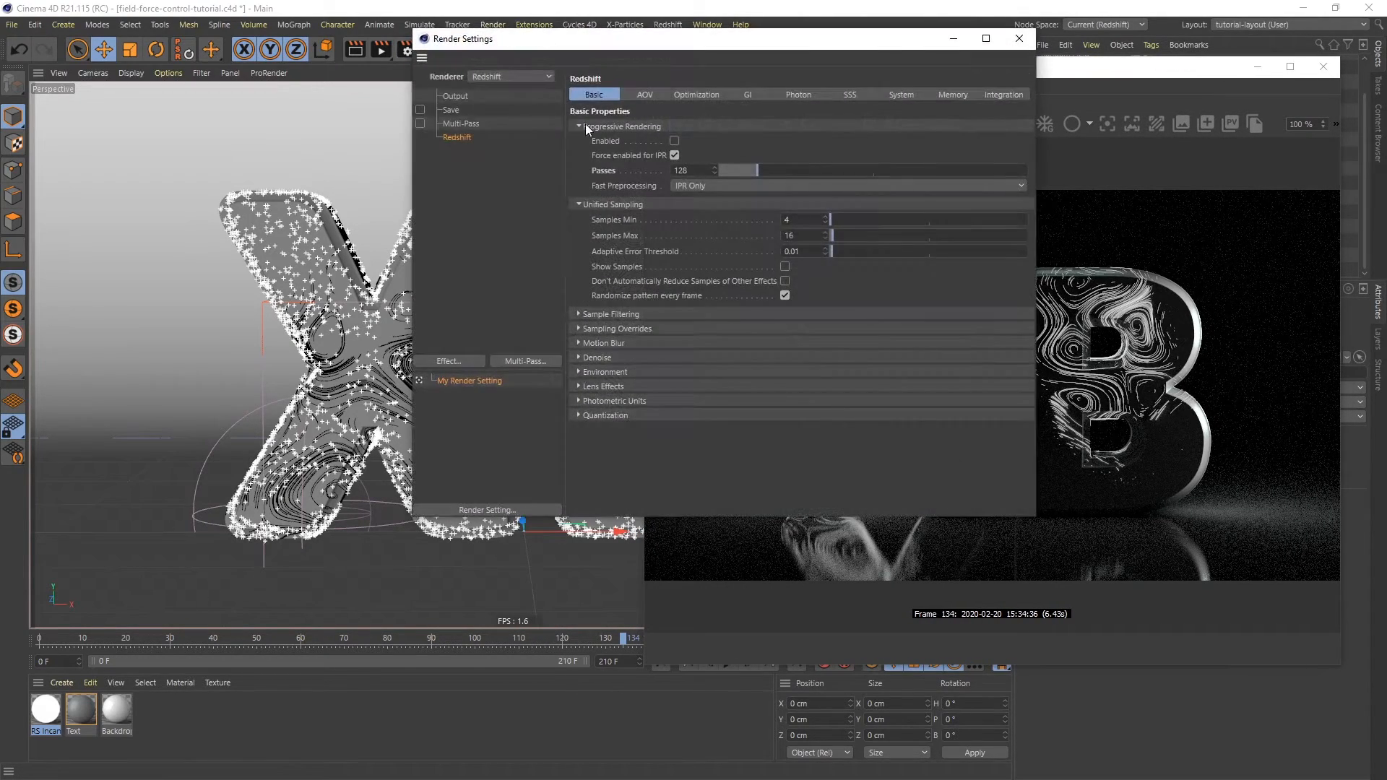
{"action": "left_click", "coordinate": [750, 93]}
{"action": "left_click", "coordinate": [719, 144]}
{"action": "left_click", "coordinate": [713, 156]}
{"action": "left_click", "coordinate": [714, 156]}
{"action": "left_click", "coordinate": [716, 169]}
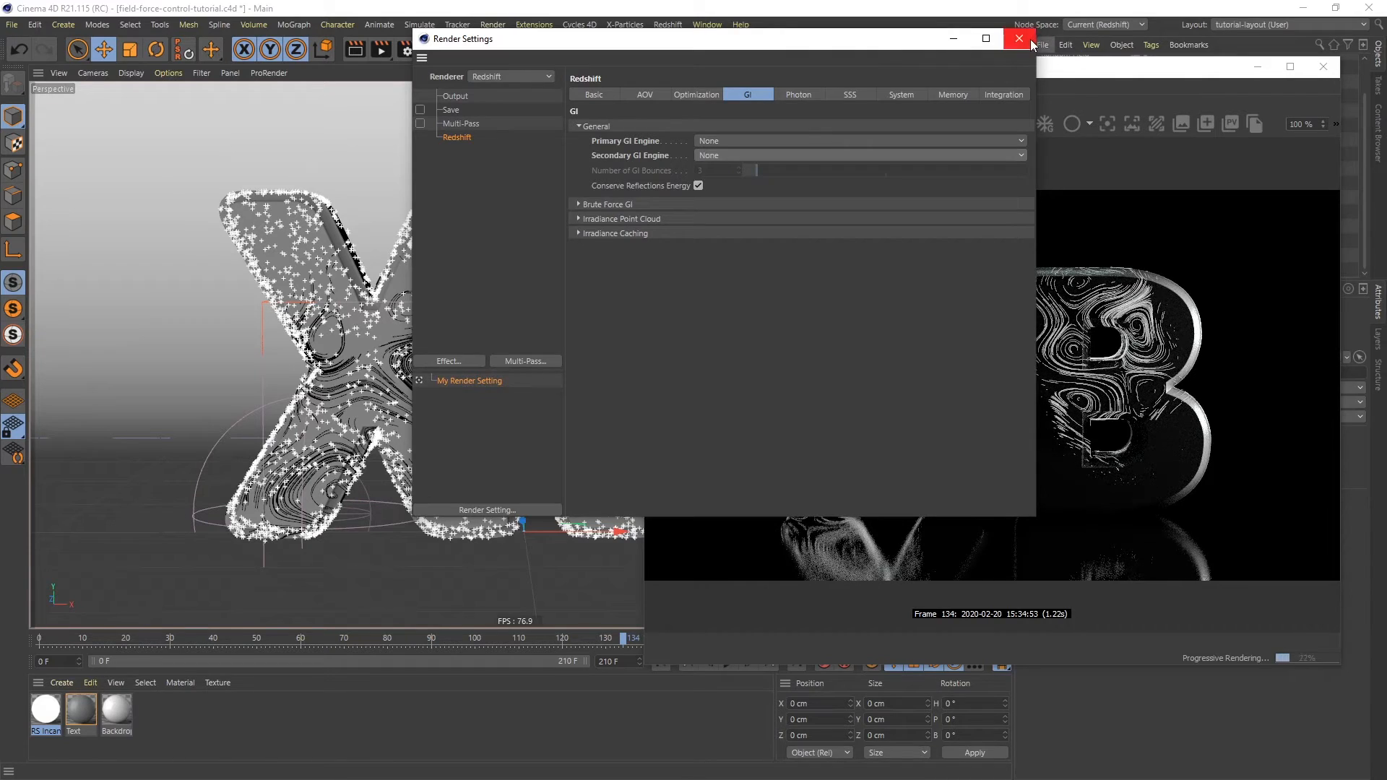
{"action": "left_click", "coordinate": [1031, 42]}
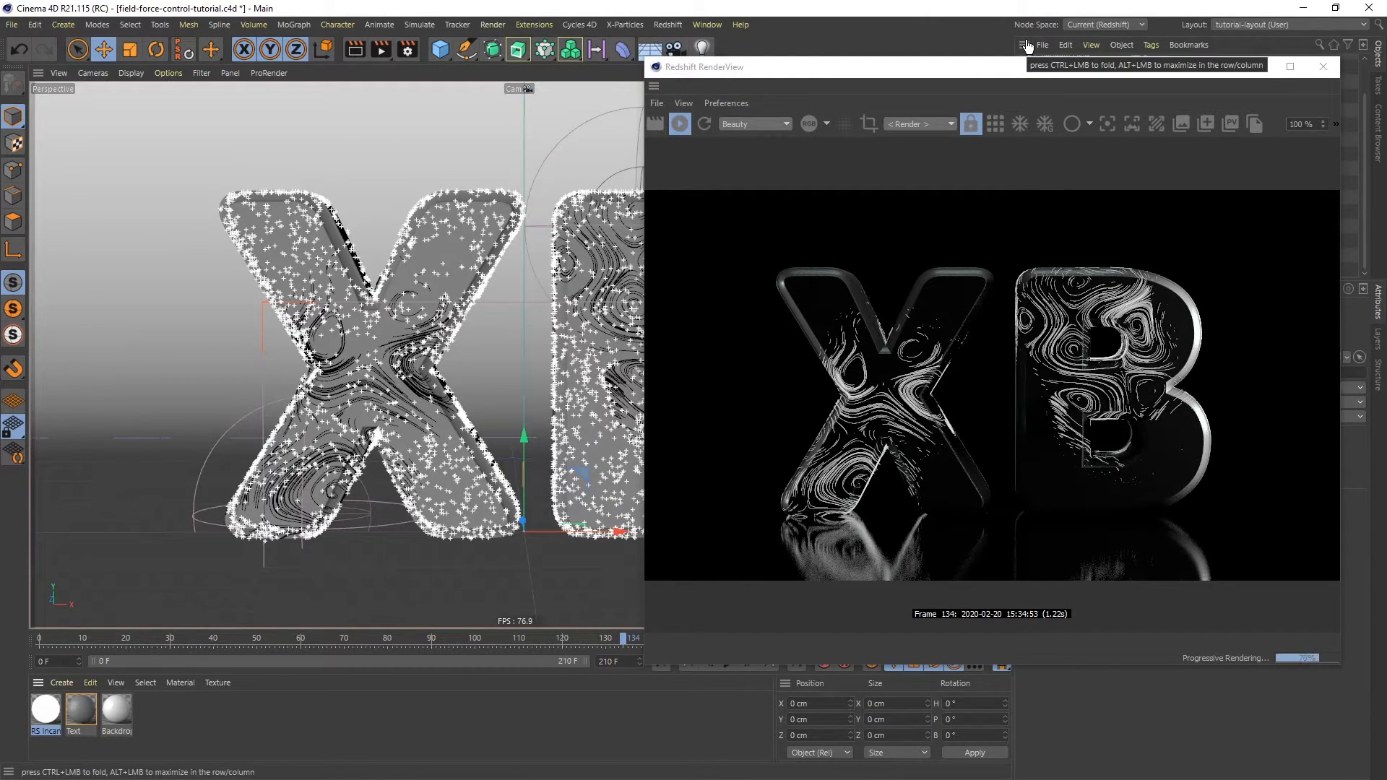
- Open the RS Incandescent material's shader graph and add an RS Vertex Attribute node
{"action": "double_click", "coordinate": [45, 709]}
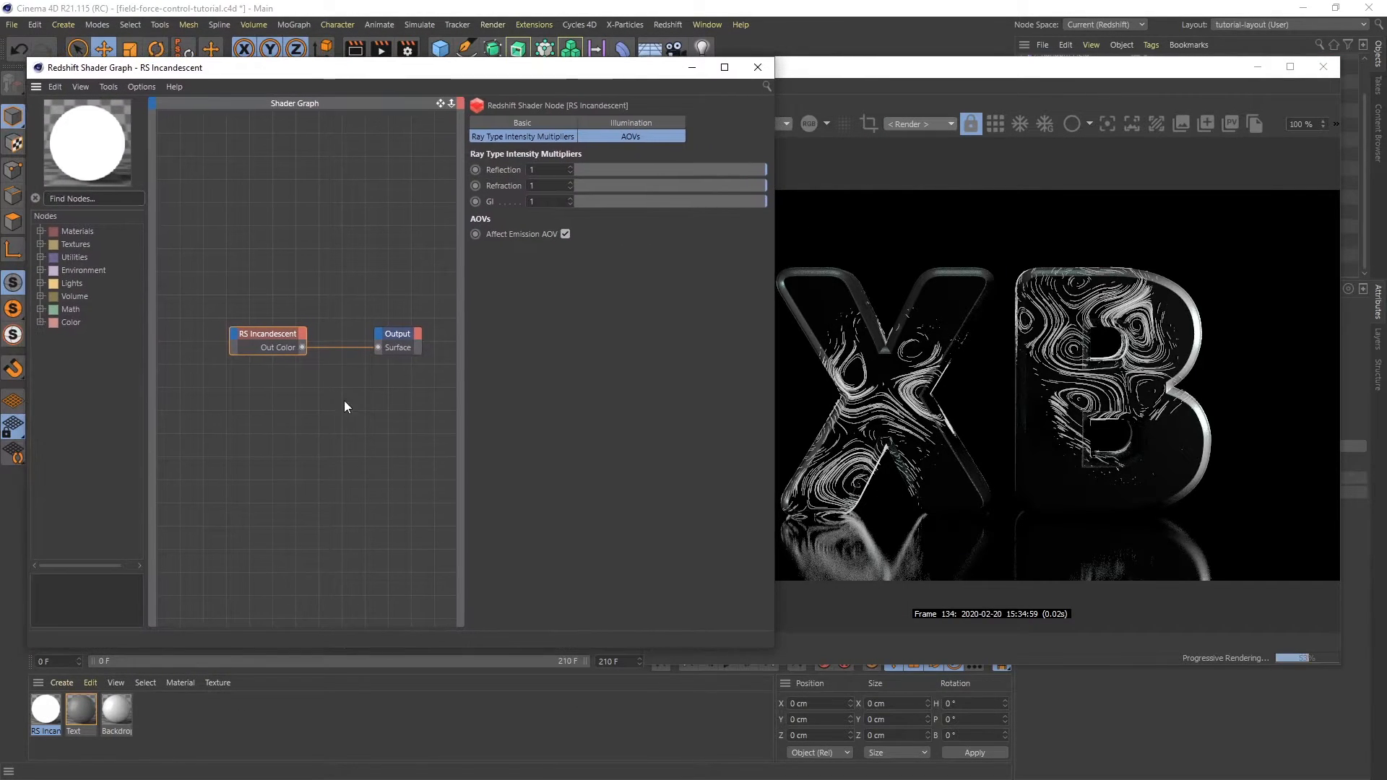
{"action": "left_click_drag", "start_coordinate": [462, 490], "coordinate": [593, 491]}
{"action": "left_click", "coordinate": [98, 201]}
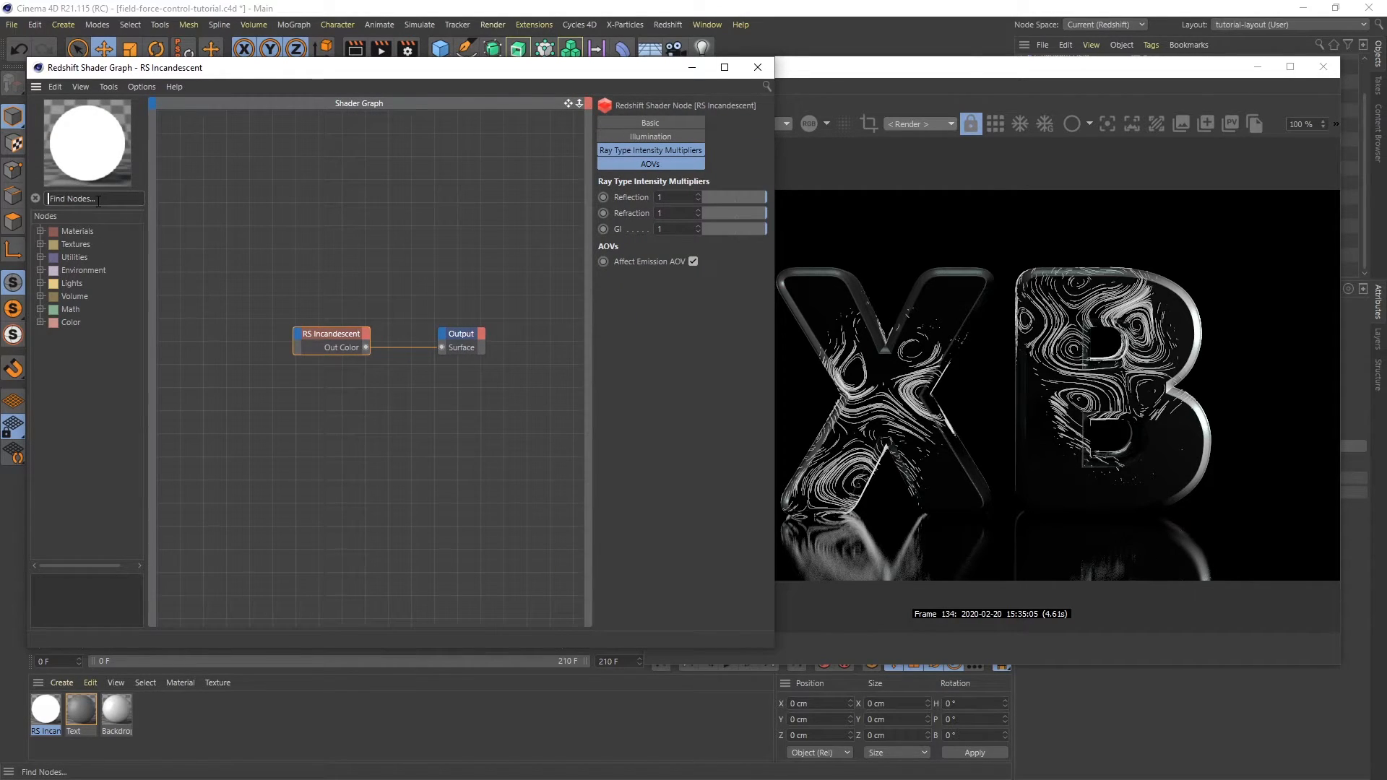
{"action": "type", "text": "ver"}
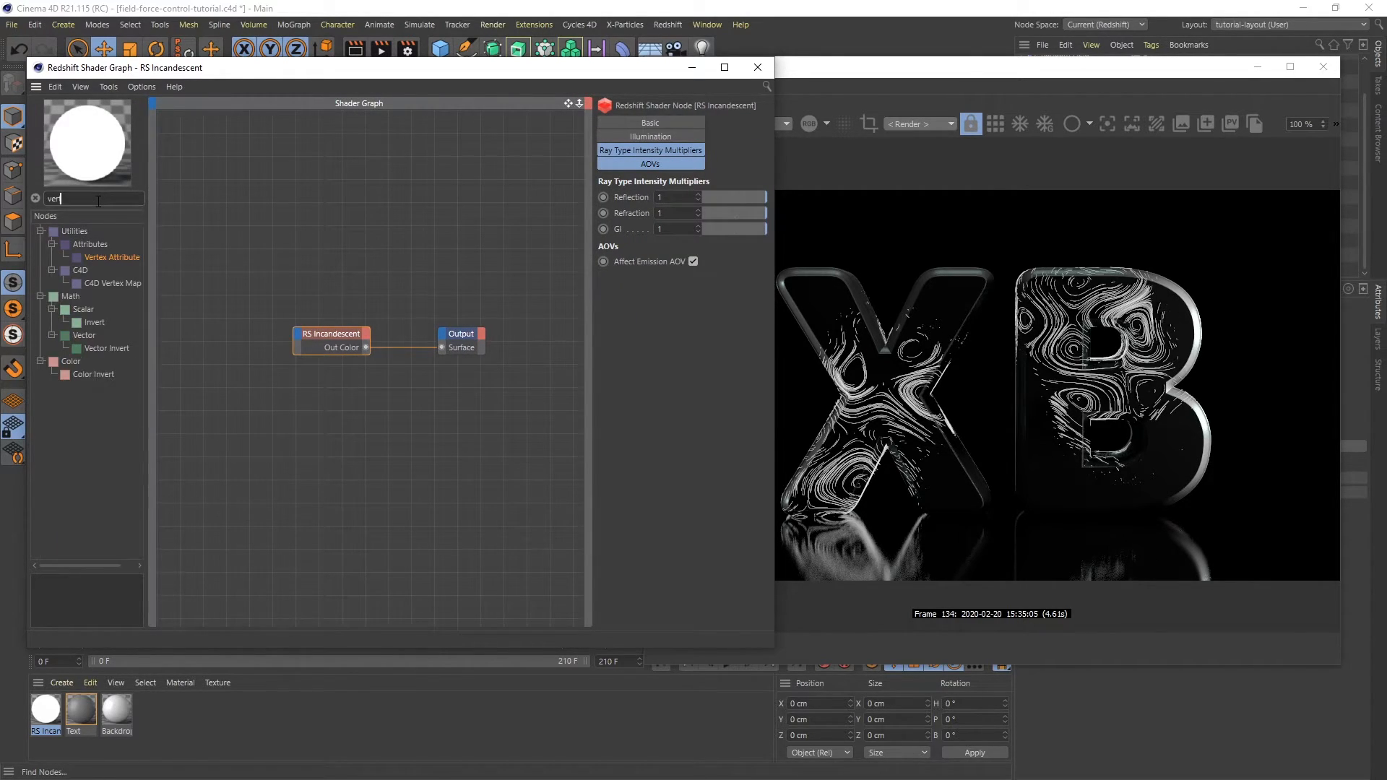
{"action": "type", "text": "t"}
{"action": "left_click_drag", "start_coordinate": [233, 199], "coordinate": [247, 172]}
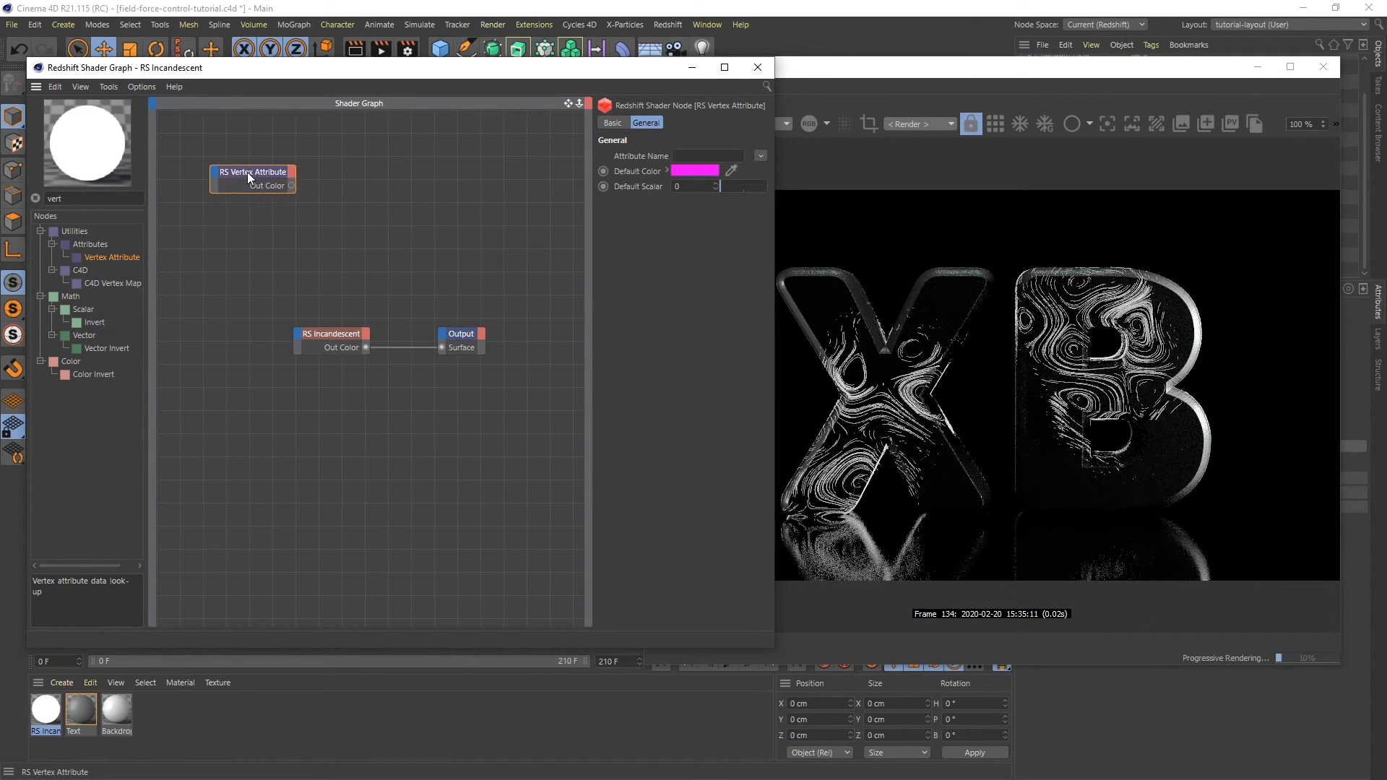
- Search for and add an RS Ramp node to the shader graph
{"action": "left_click_drag", "start_coordinate": [65, 199], "coordinate": [29, 200]}
{"action": "type", "text": "ramp"}
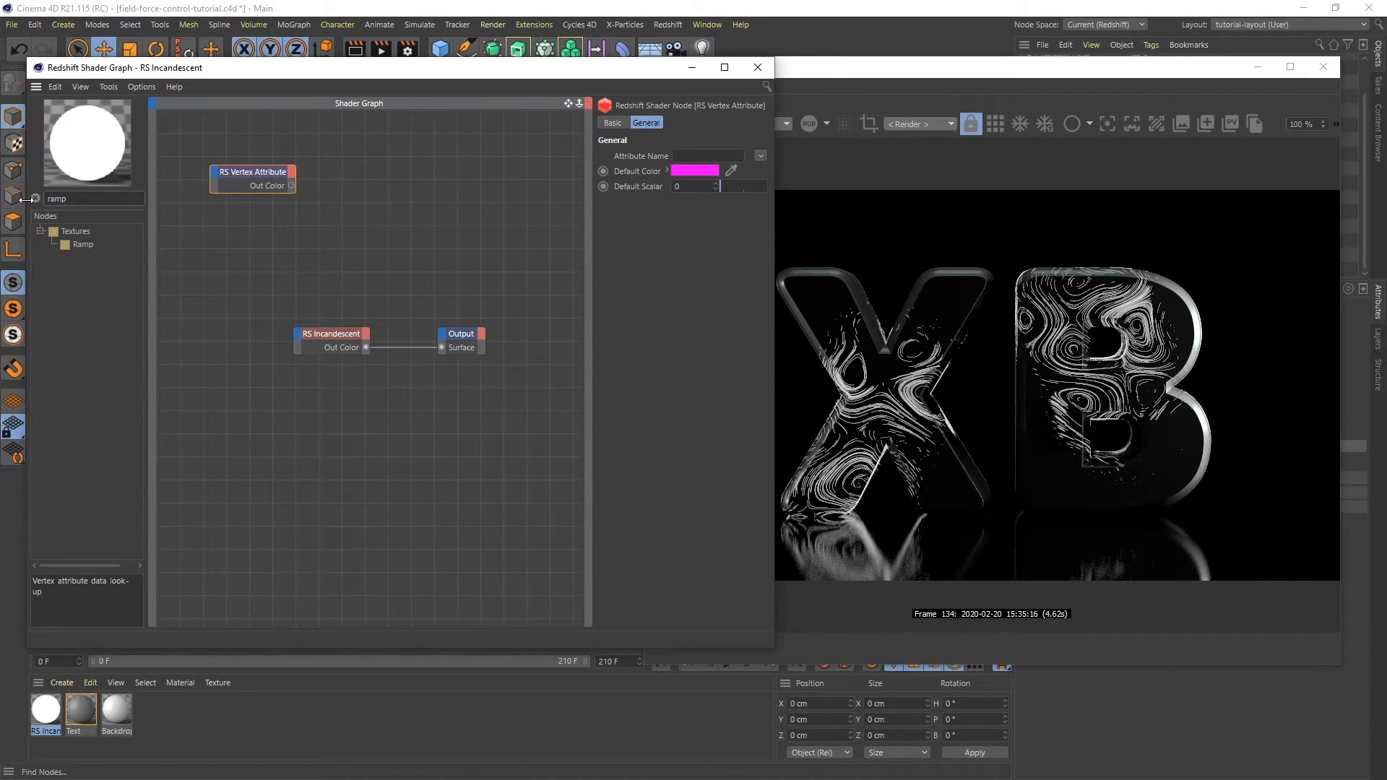
{"action": "left_click_drag", "start_coordinate": [62, 244], "coordinate": [221, 260]}
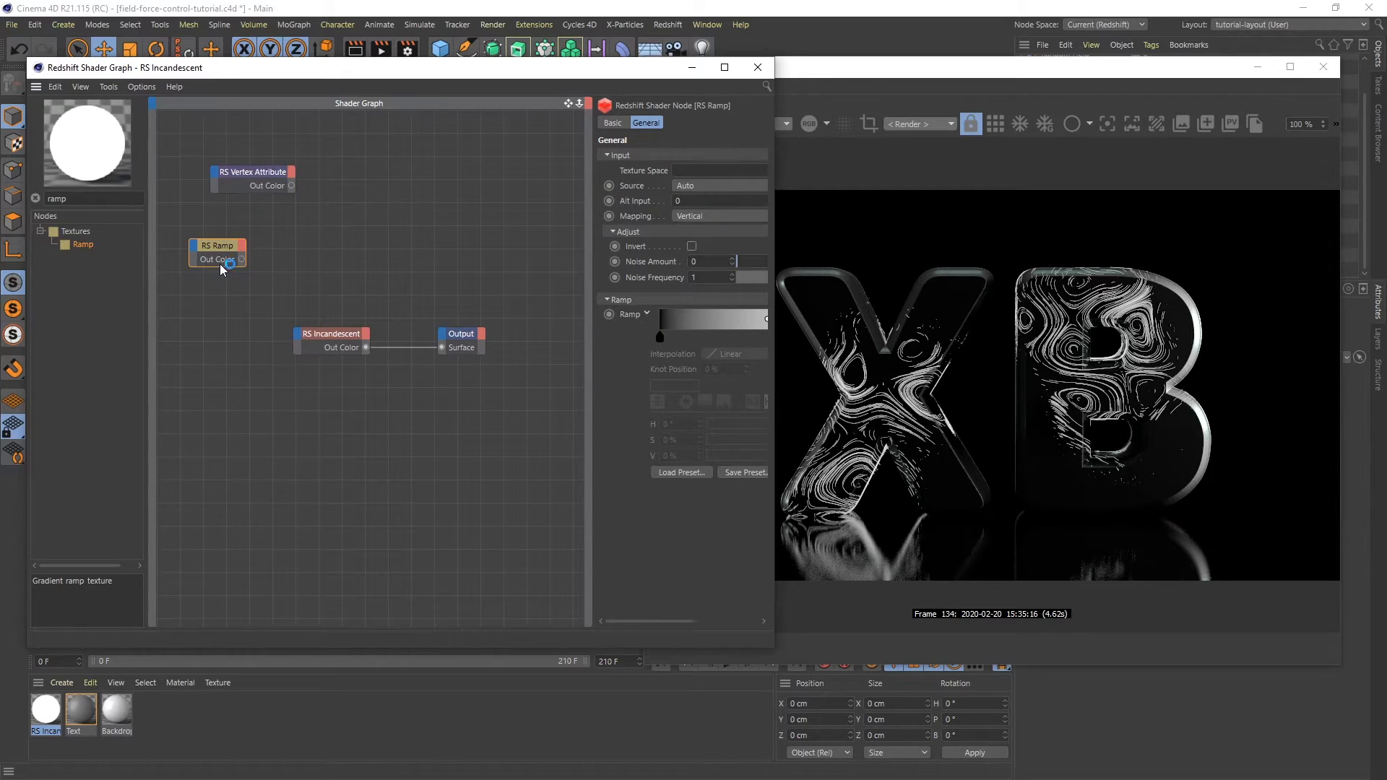
- Set the Vertex Attribute node's attribute name to the curves' Curve ID Color
{"action": "left_click", "coordinate": [245, 170]}
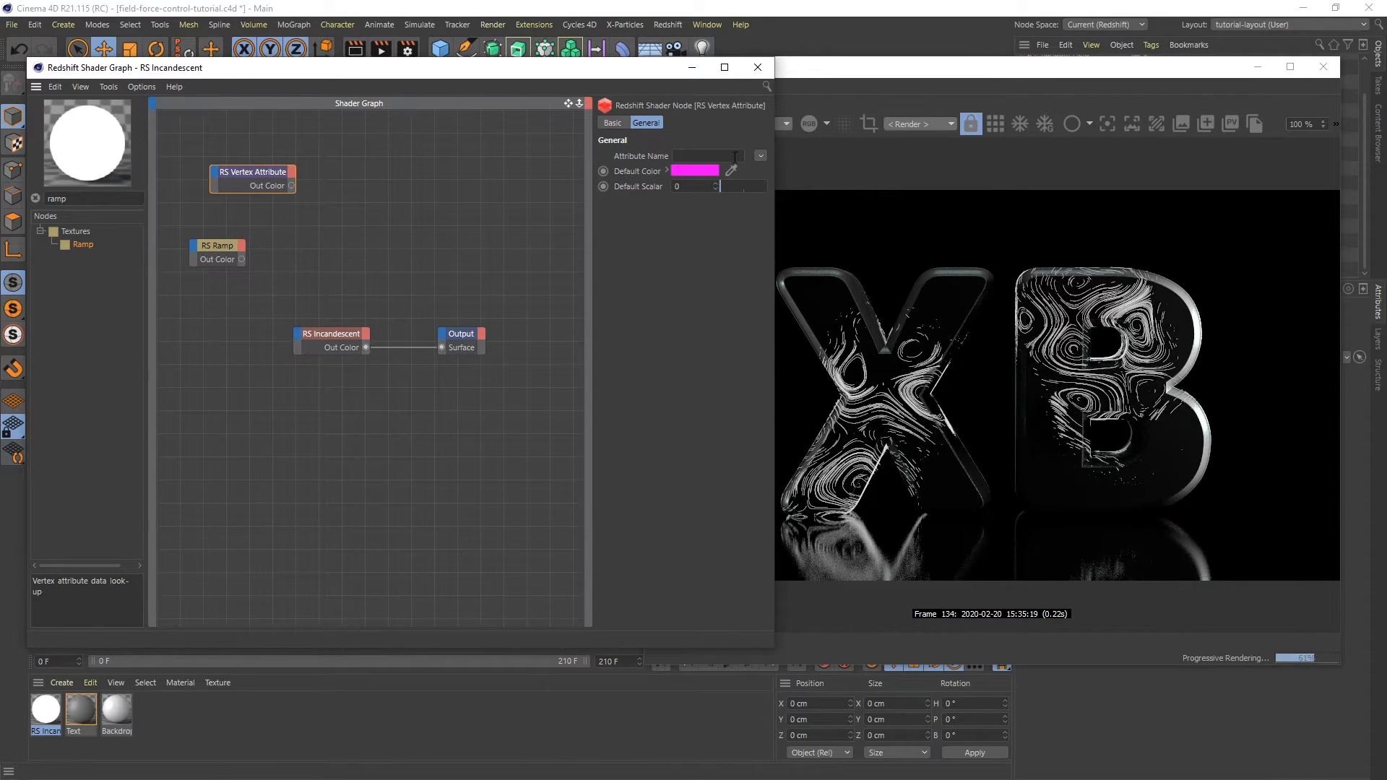
{"action": "left_click", "coordinate": [760, 156]}
{"action": "mouse_move", "coordinate": [768, 174]}
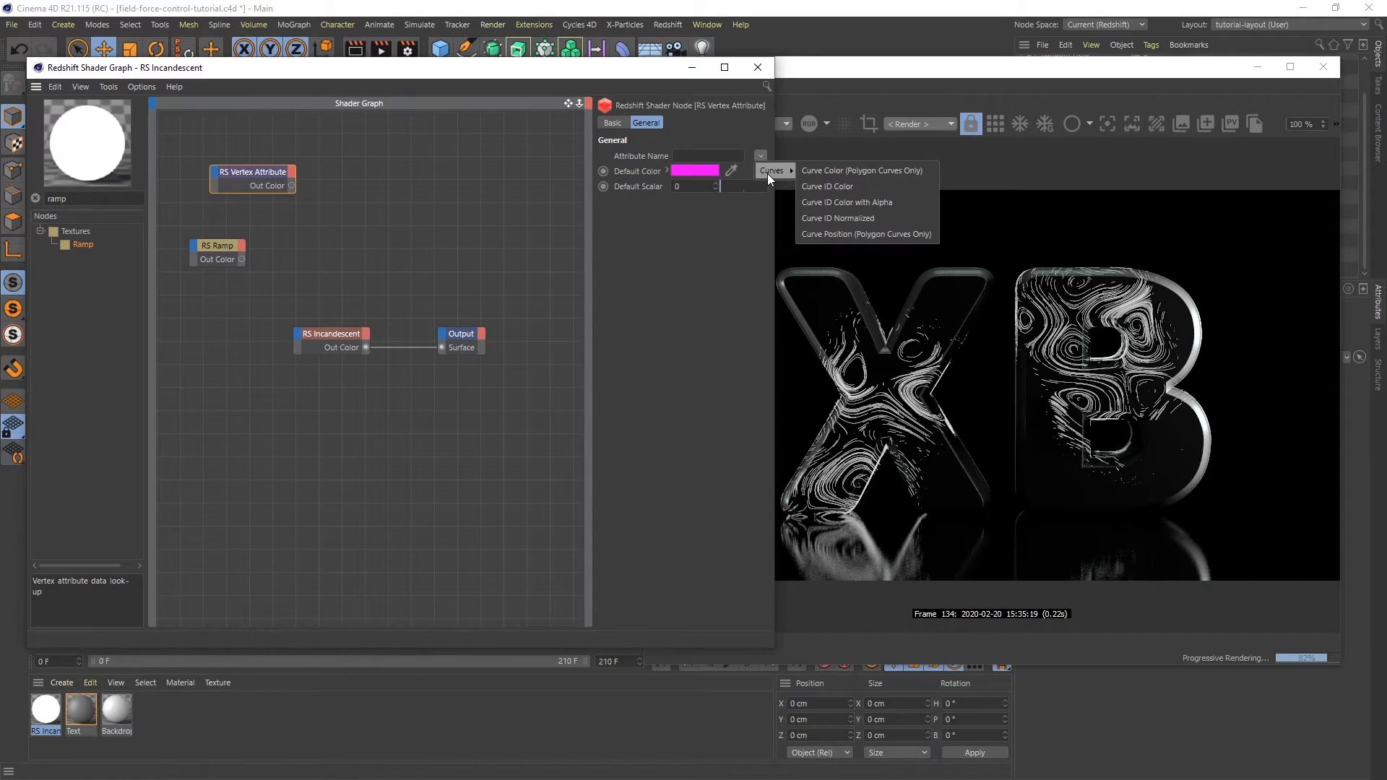
{"action": "left_click", "coordinate": [814, 187]}
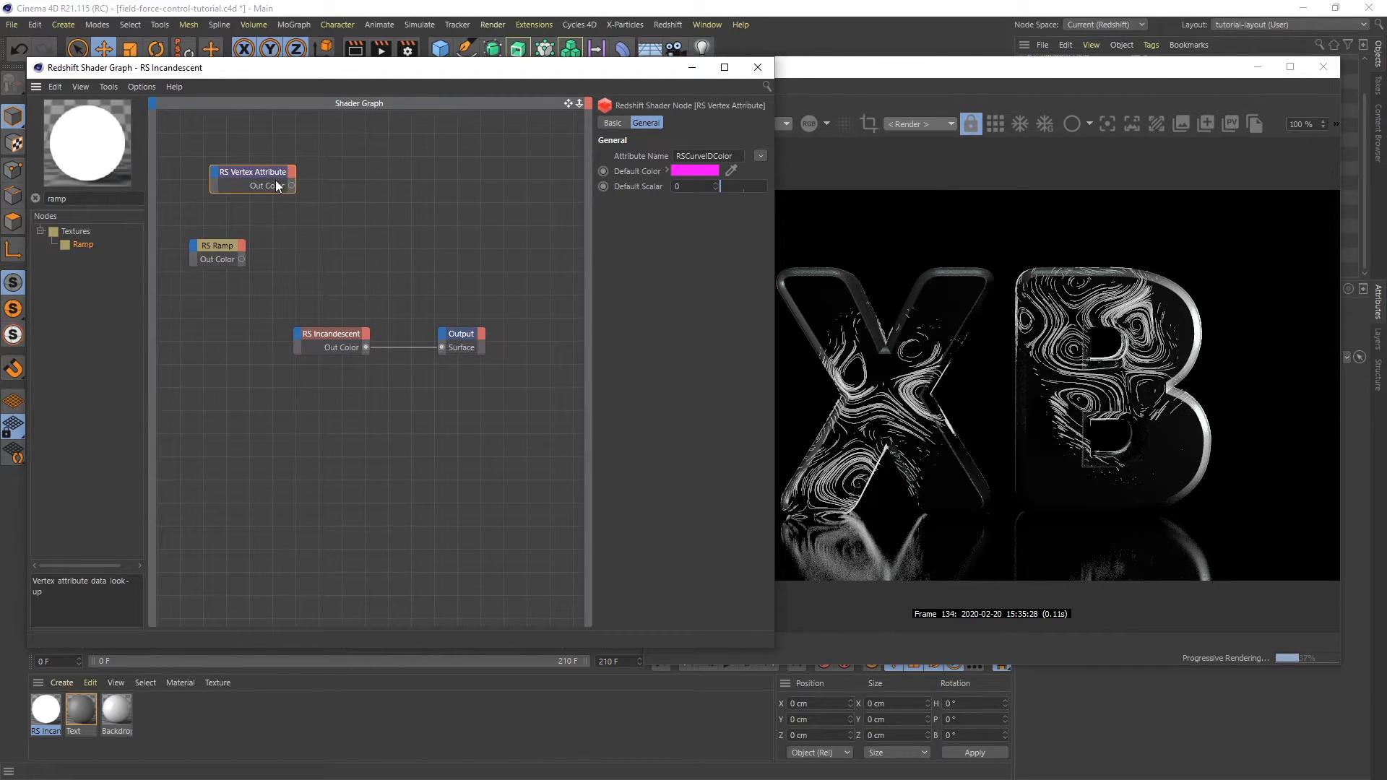
- Connect the Vertex Attribute's Out Color to the RS Incandescent's Color input
{"action": "left_click_drag", "start_coordinate": [292, 186], "coordinate": [298, 336]}
{"action": "mouse_move", "coordinate": [328, 347]}
{"action": "left_click", "coordinate": [397, 346]}
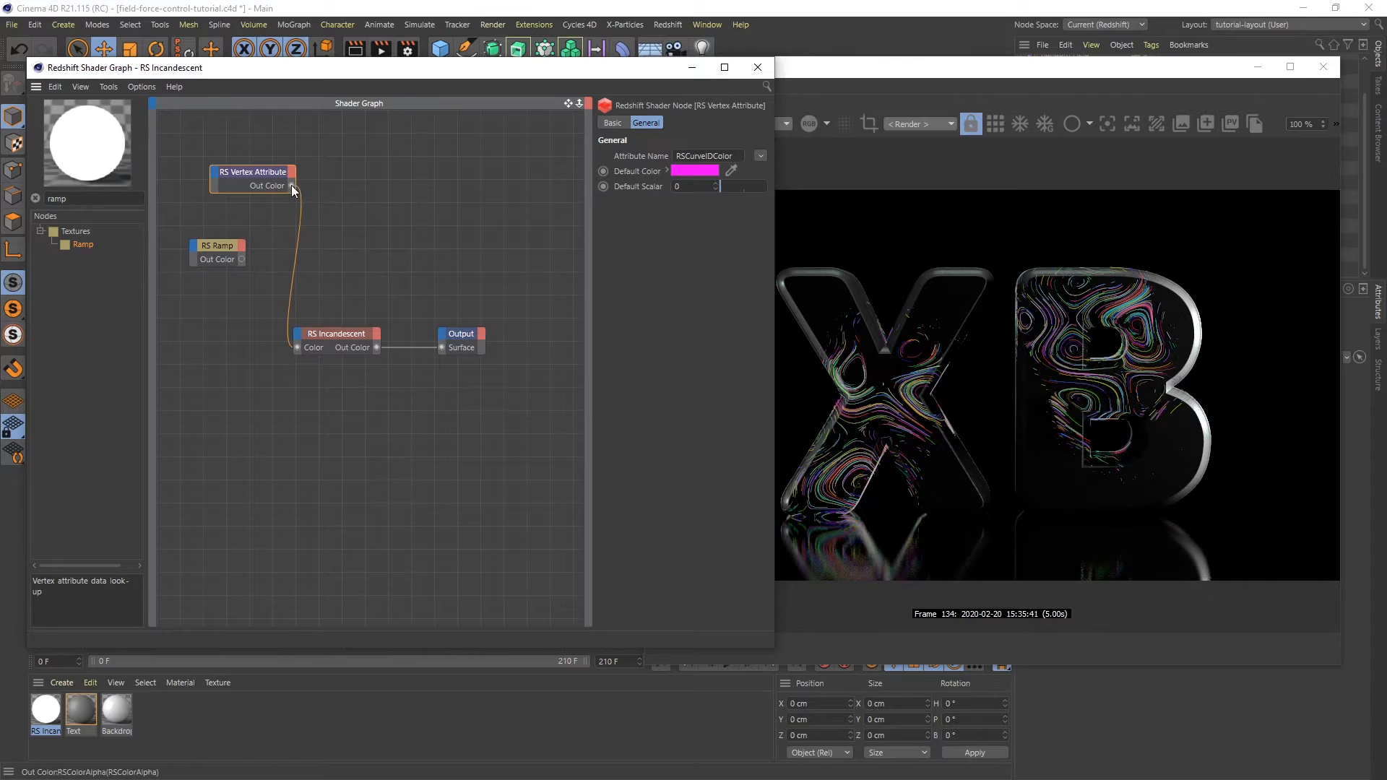
- Route the Vertex Attribute through the Ramp node into the RS Incandescent's Color input
{"action": "left_click_drag", "start_coordinate": [194, 241], "coordinate": [191, 245]}
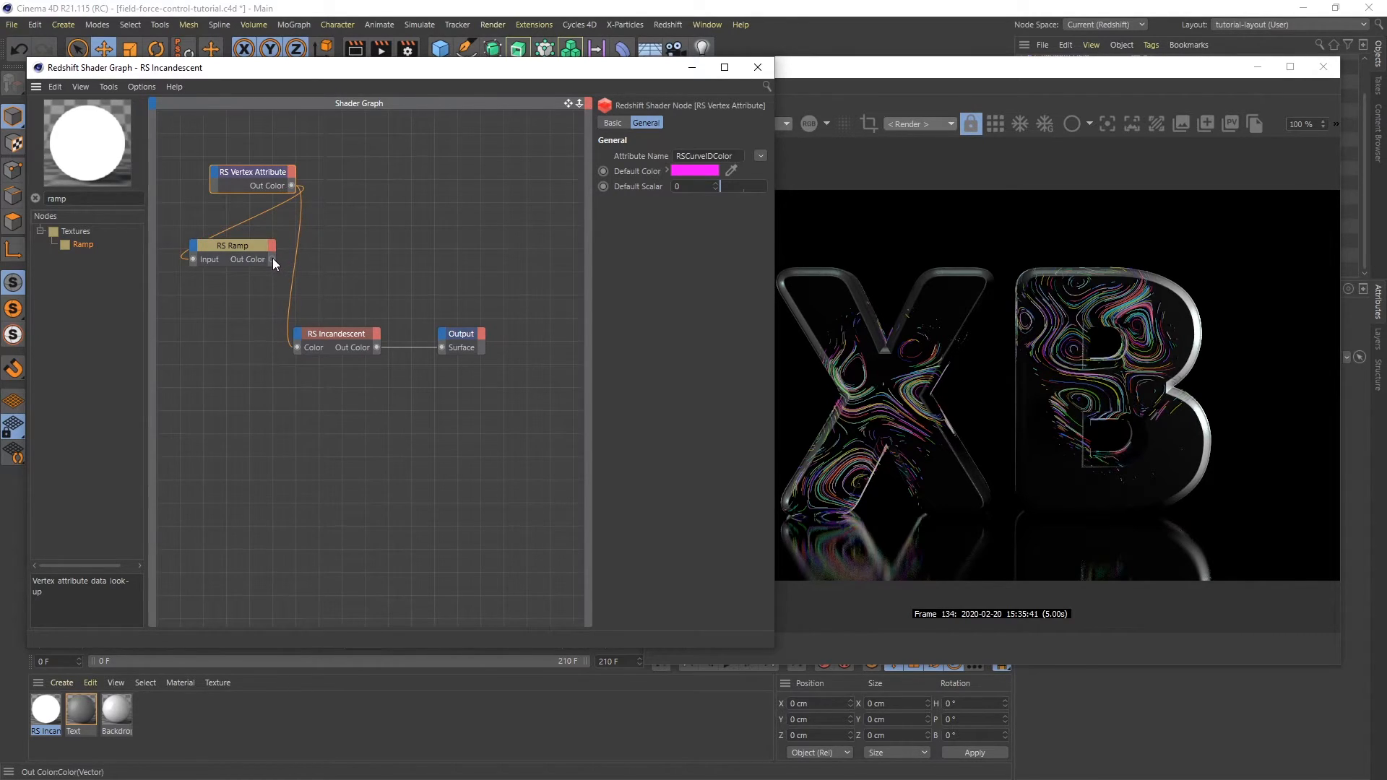
{"action": "left_click_drag", "start_coordinate": [270, 308], "coordinate": [297, 348]}
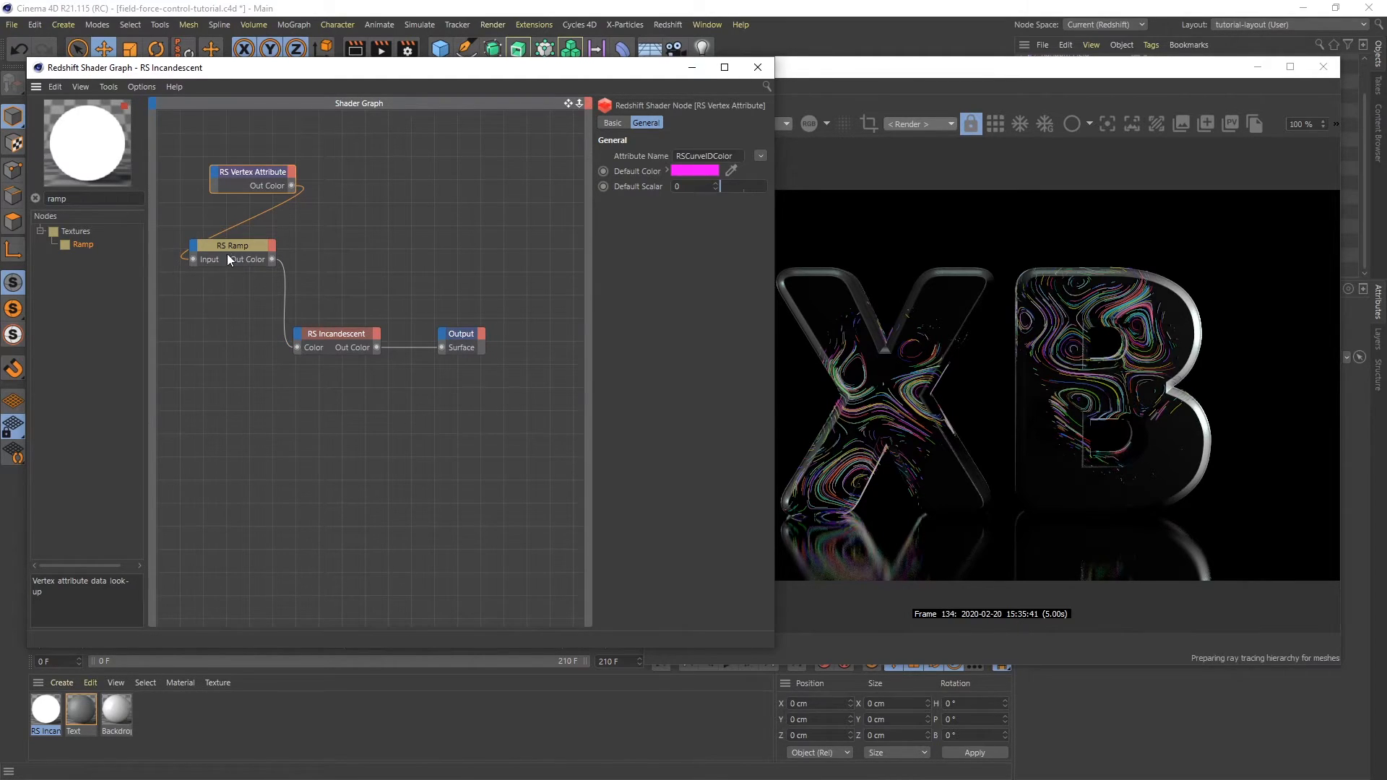
{"action": "left_click_drag", "start_coordinate": [236, 245], "coordinate": [226, 294]}
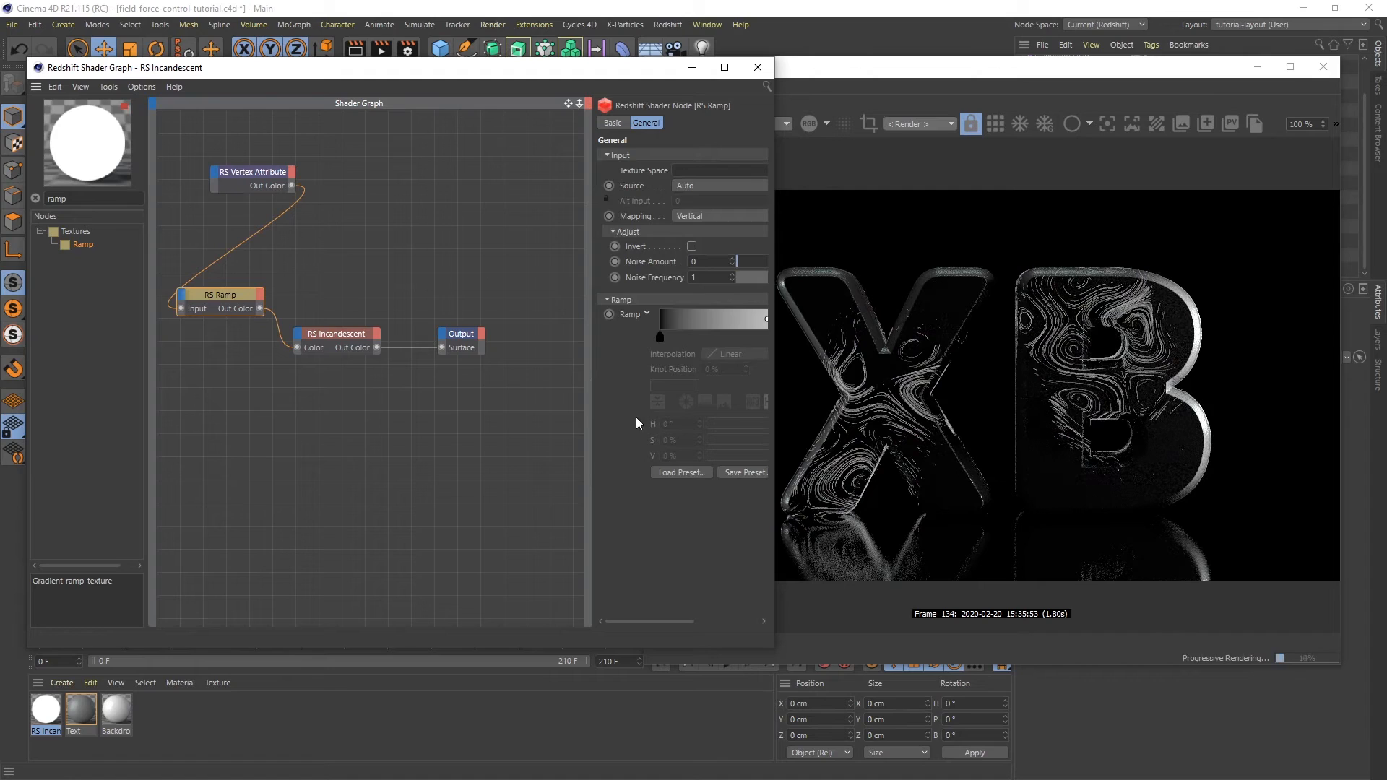
- Load a Flame gradient preset into the ramp's color gradient
{"action": "left_click_drag", "start_coordinate": [589, 432], "coordinate": [479, 432]}
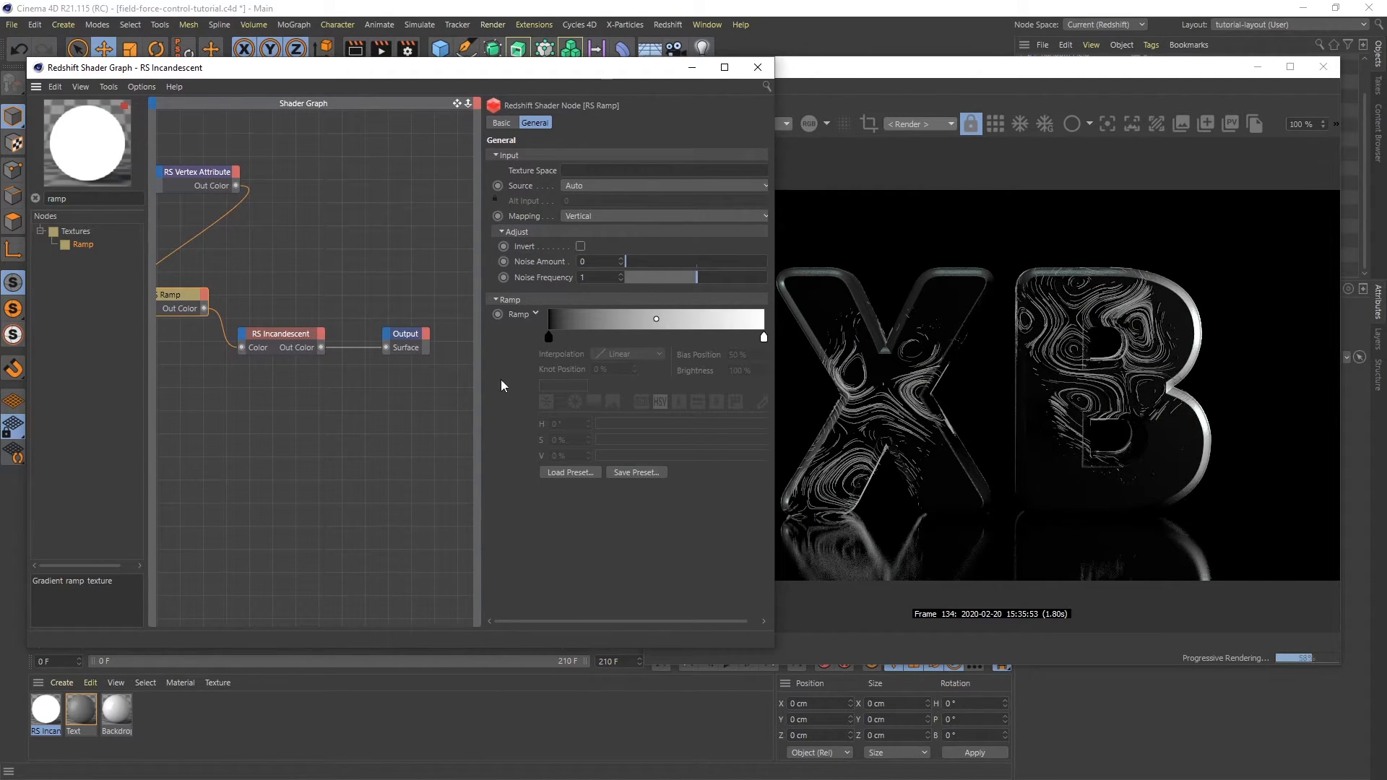
{"action": "left_click", "coordinate": [550, 475]}
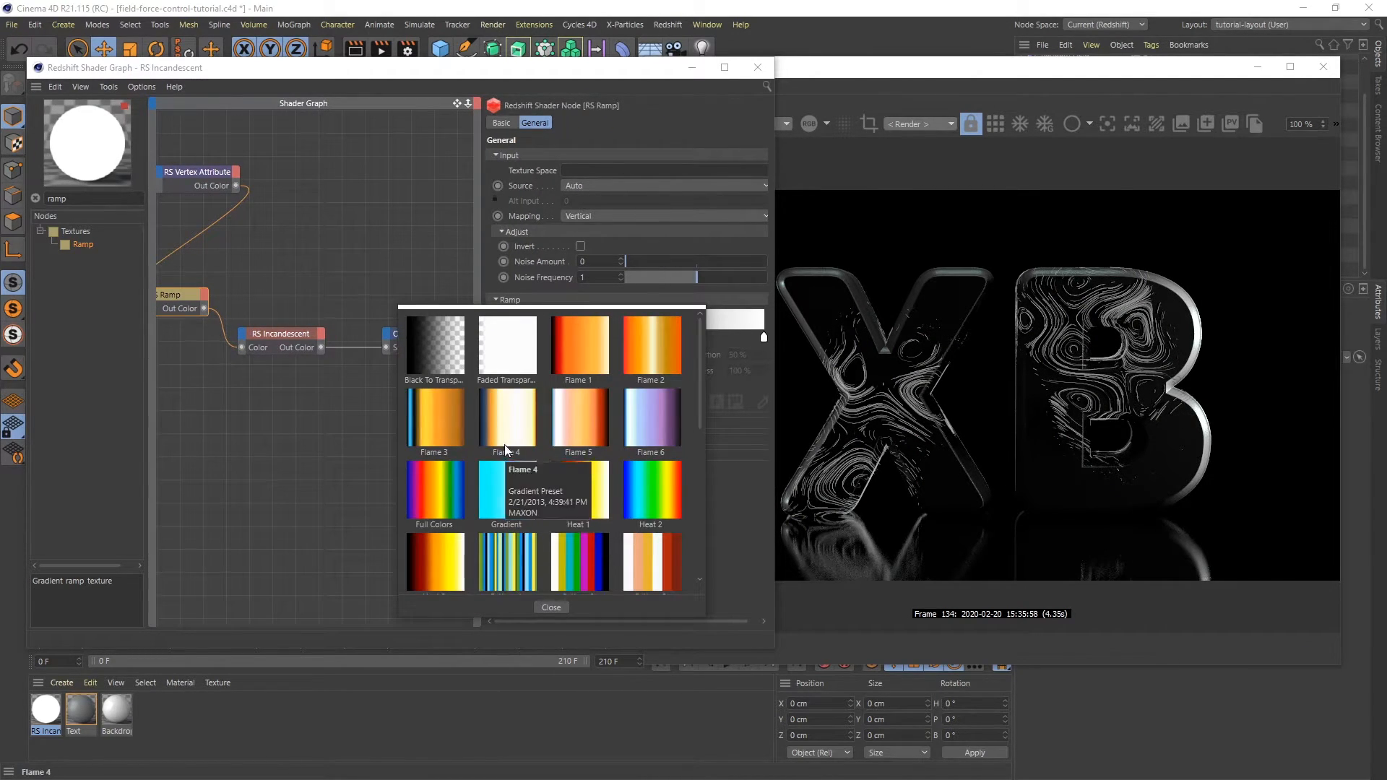
{"action": "double_click", "coordinate": [560, 412]}
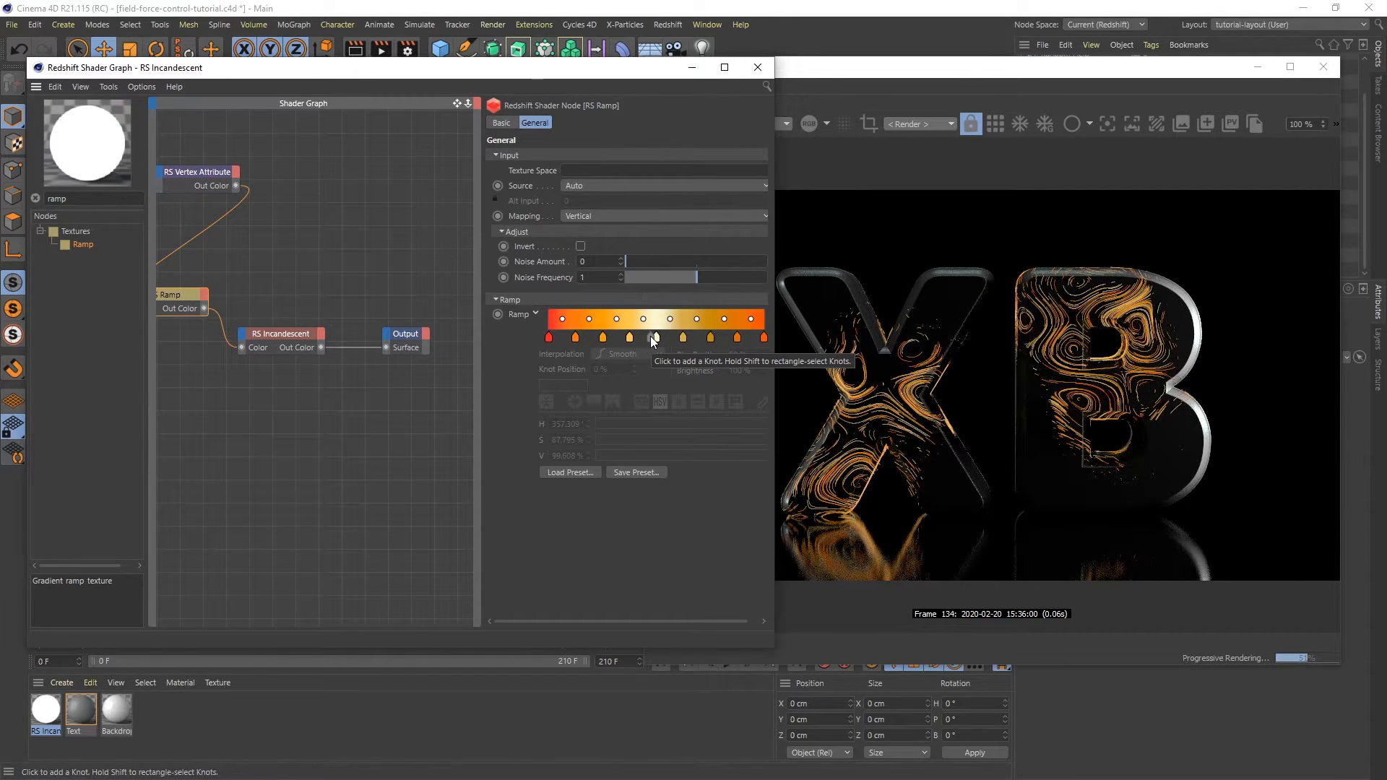
- Set the RS Incandescent's Intensity Multiplier to 2 and close the shader graph
{"action": "left_click", "coordinate": [292, 333]}
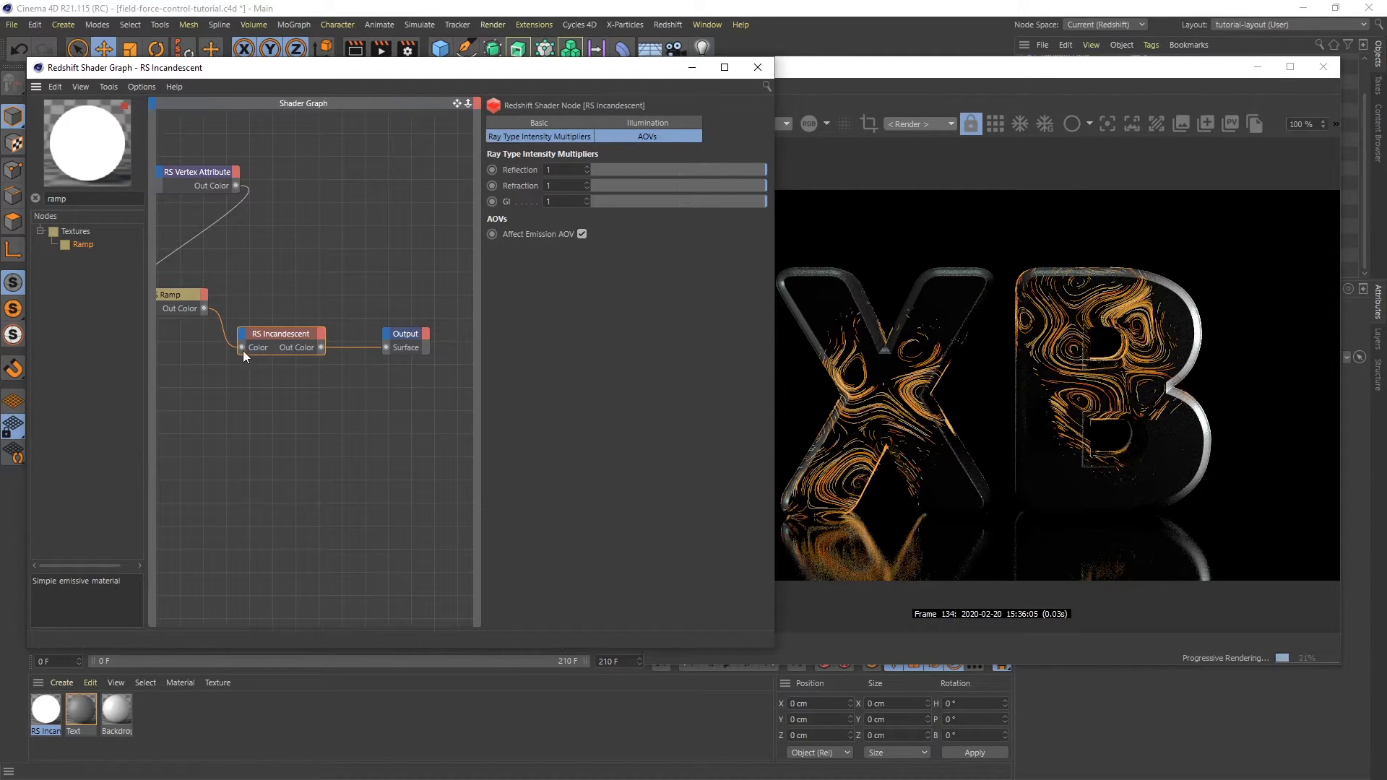
{"action": "left_click", "coordinate": [635, 122]}
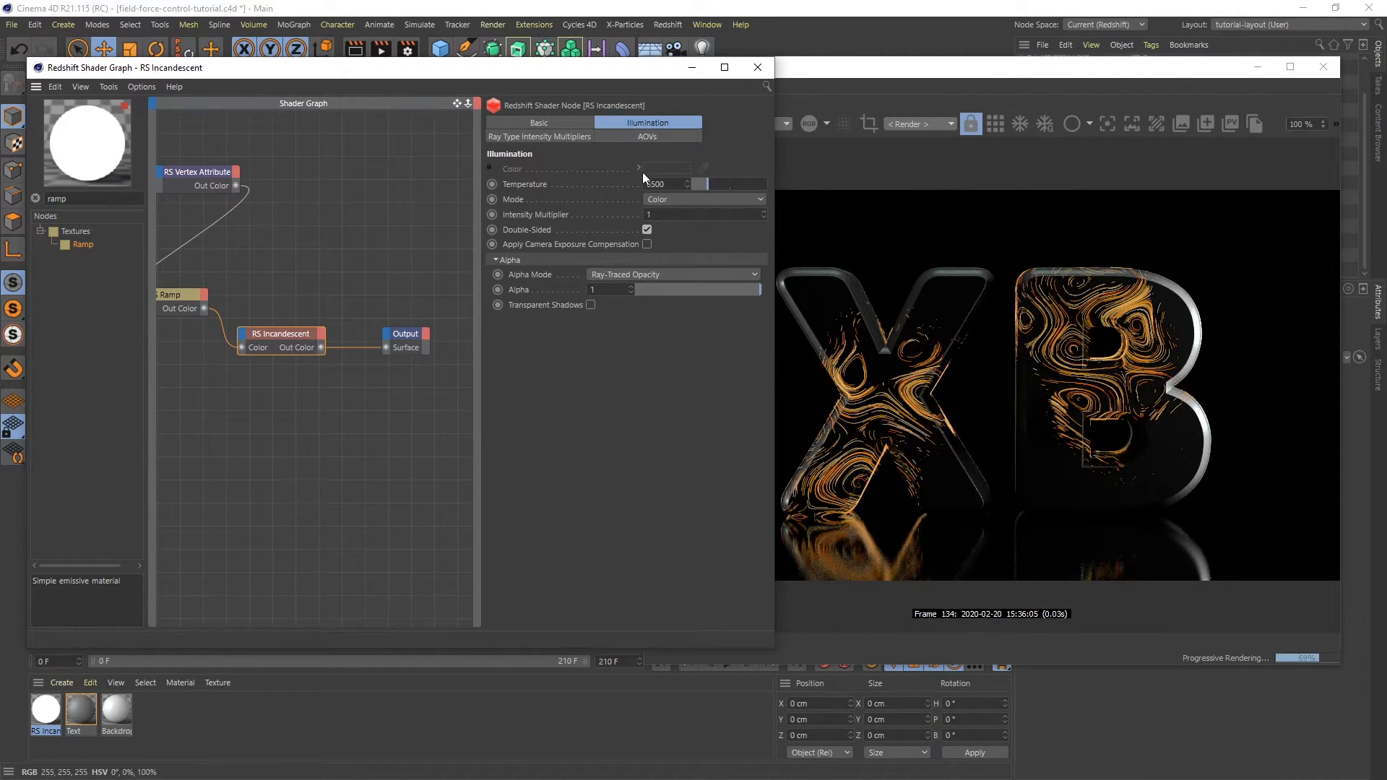
{"action": "double_click", "coordinate": [651, 214]}
{"action": "type", "text": "2"}
{"action": "key", "text": "Return"}
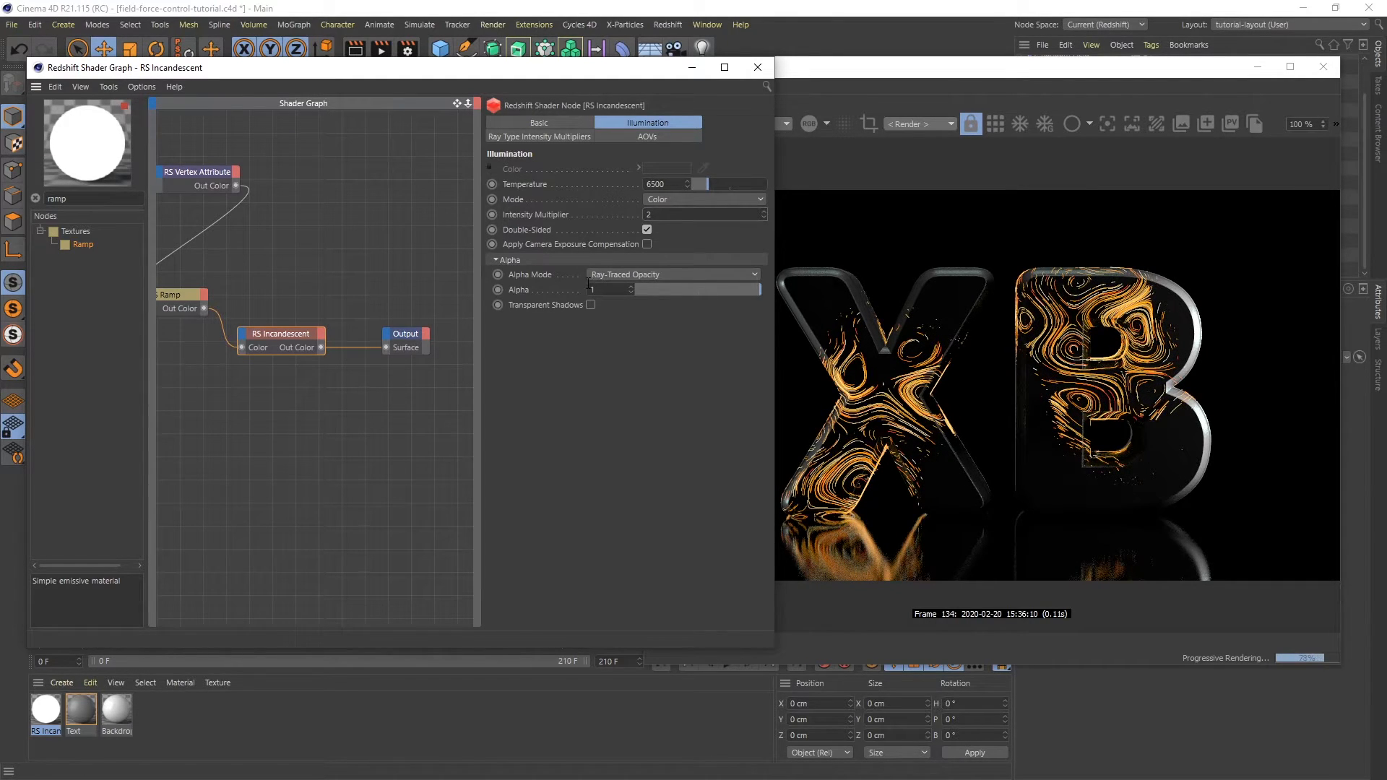
{"action": "left_click_drag", "start_coordinate": [424, 76], "coordinate": [537, 71]}
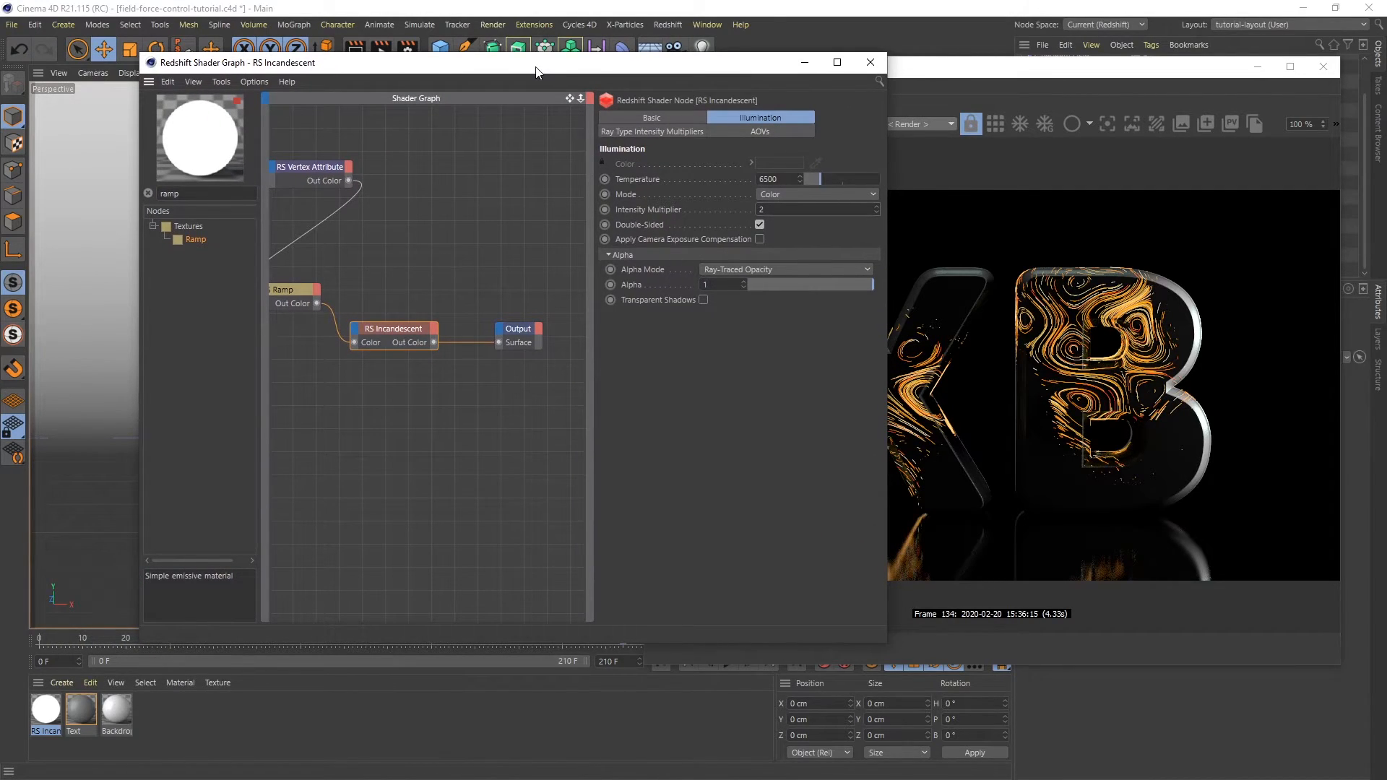
{"action": "left_click", "coordinate": [878, 65]}
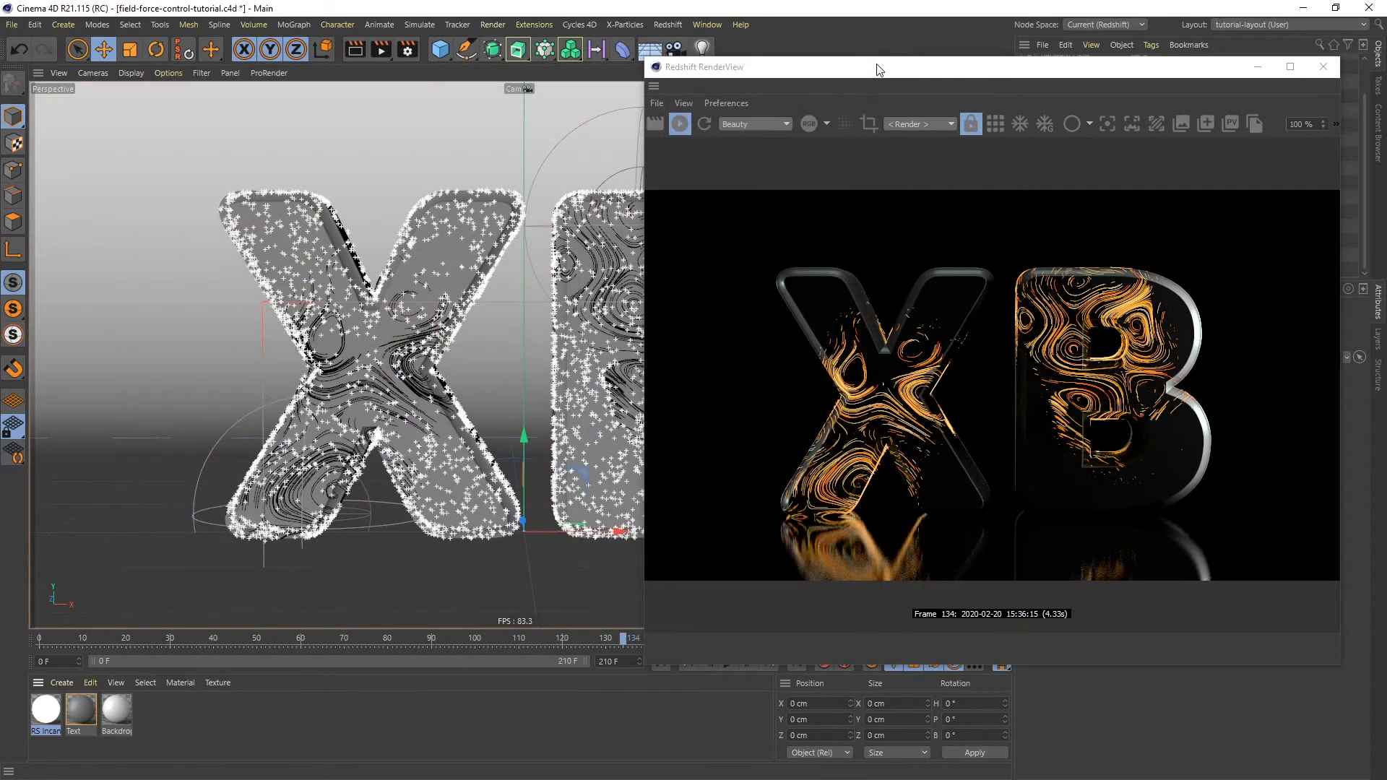
{"action": "left_click_drag", "start_coordinate": [893, 69], "coordinate": [868, 94]}
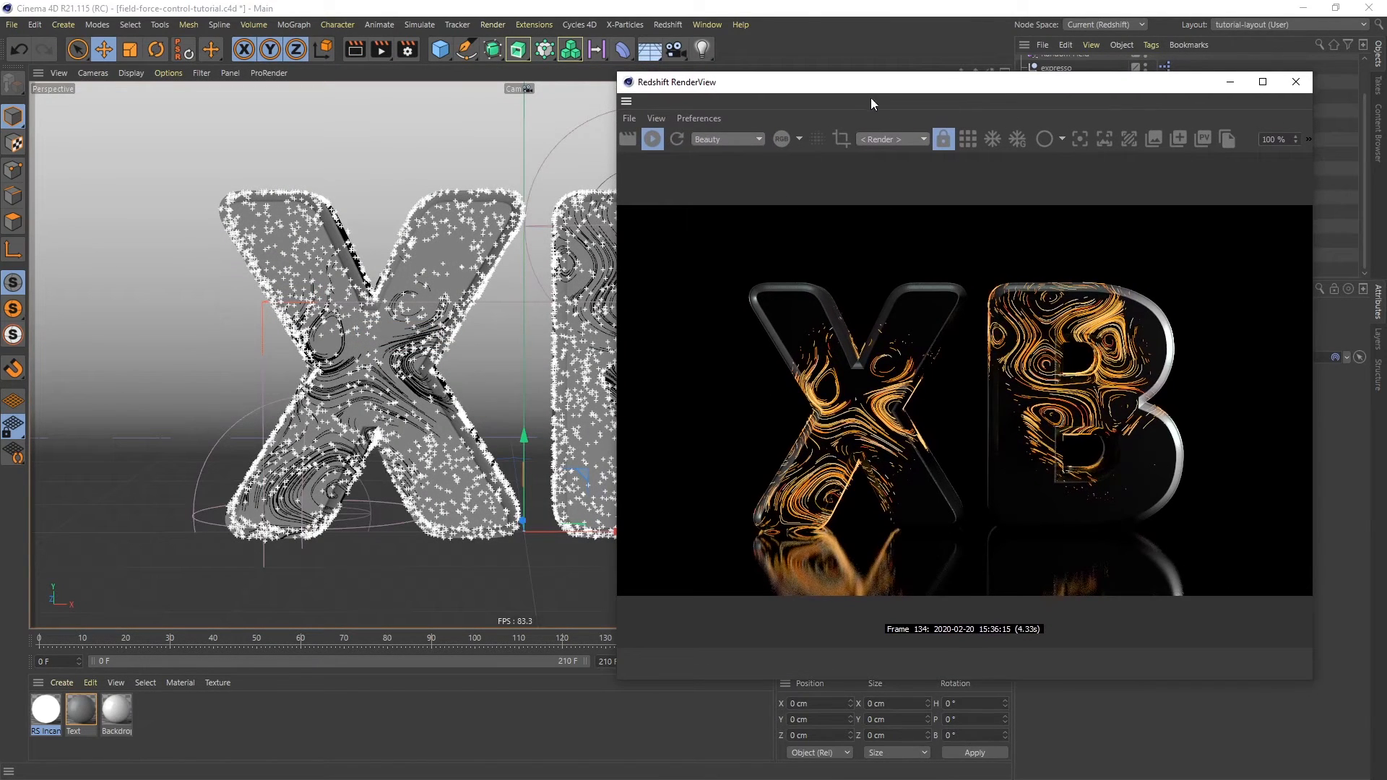
{"action": "left_click", "coordinate": [415, 52]}
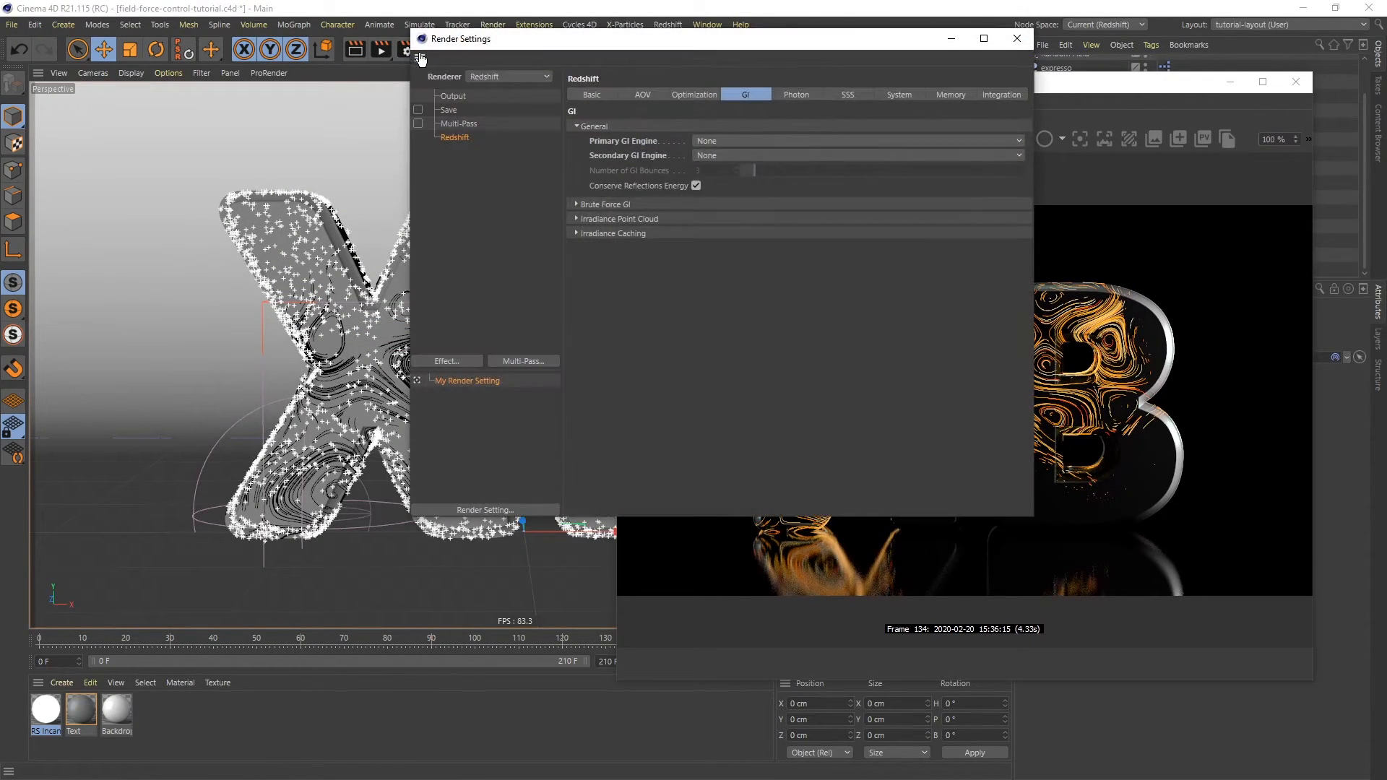
{"action": "left_click_drag", "start_coordinate": [604, 43], "coordinate": [361, 74]}
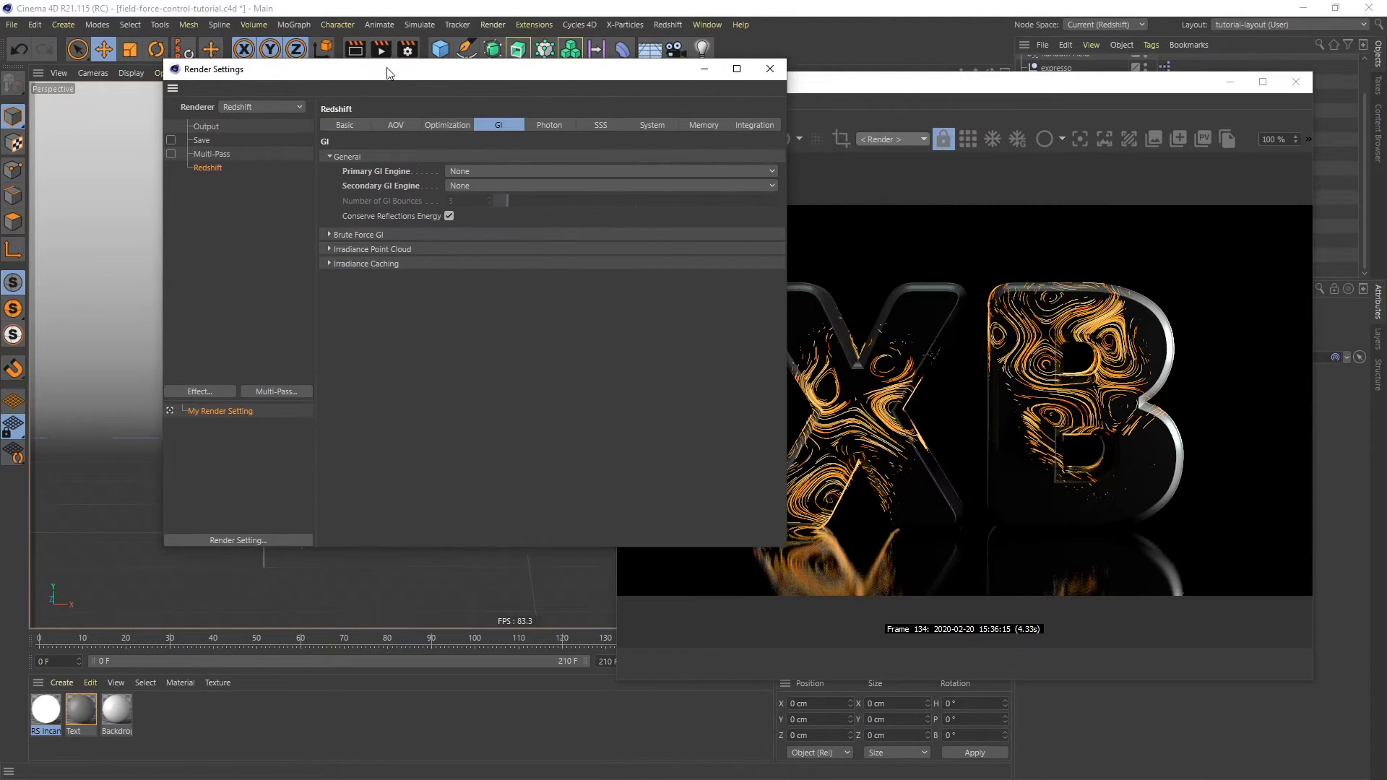
{"action": "left_click_drag", "start_coordinate": [895, 86], "coordinate": [515, 120]}
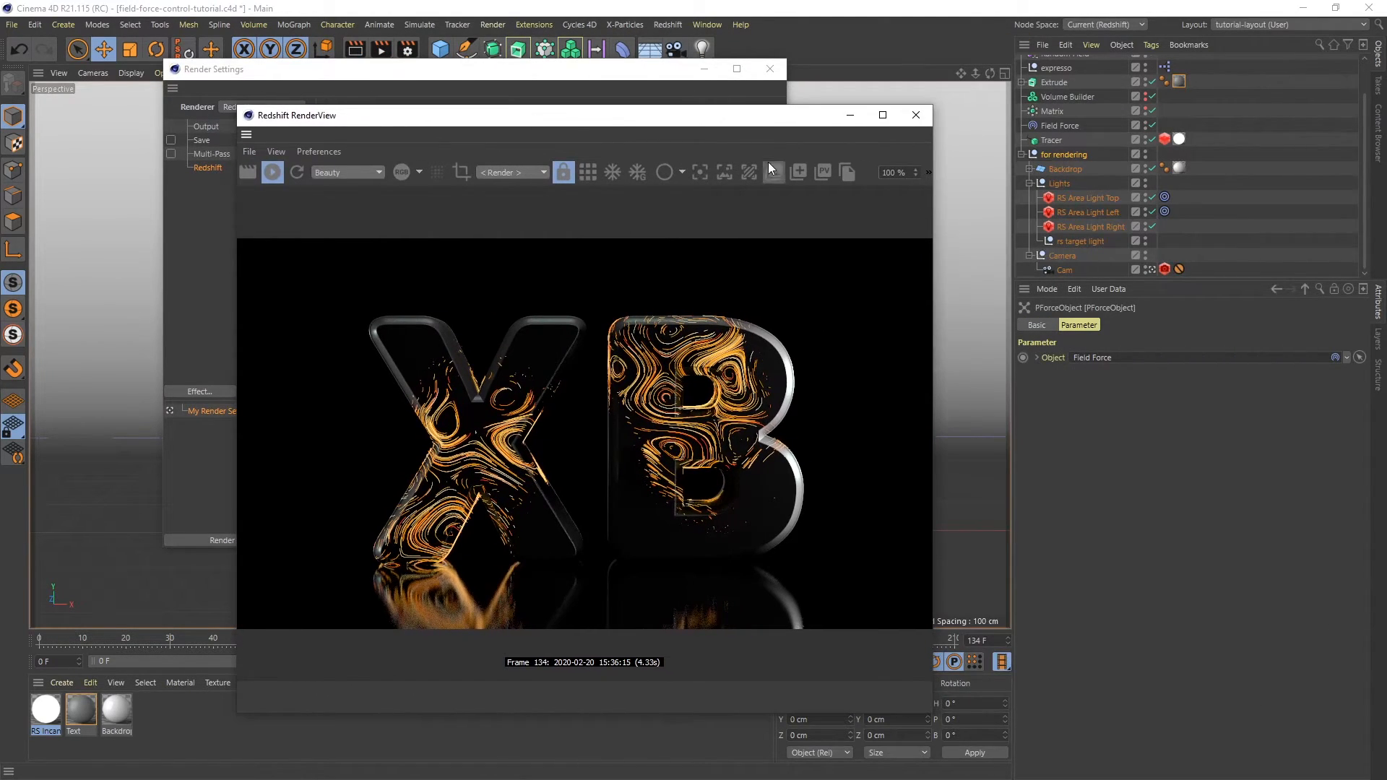
{"action": "left_click", "coordinate": [1053, 141]}
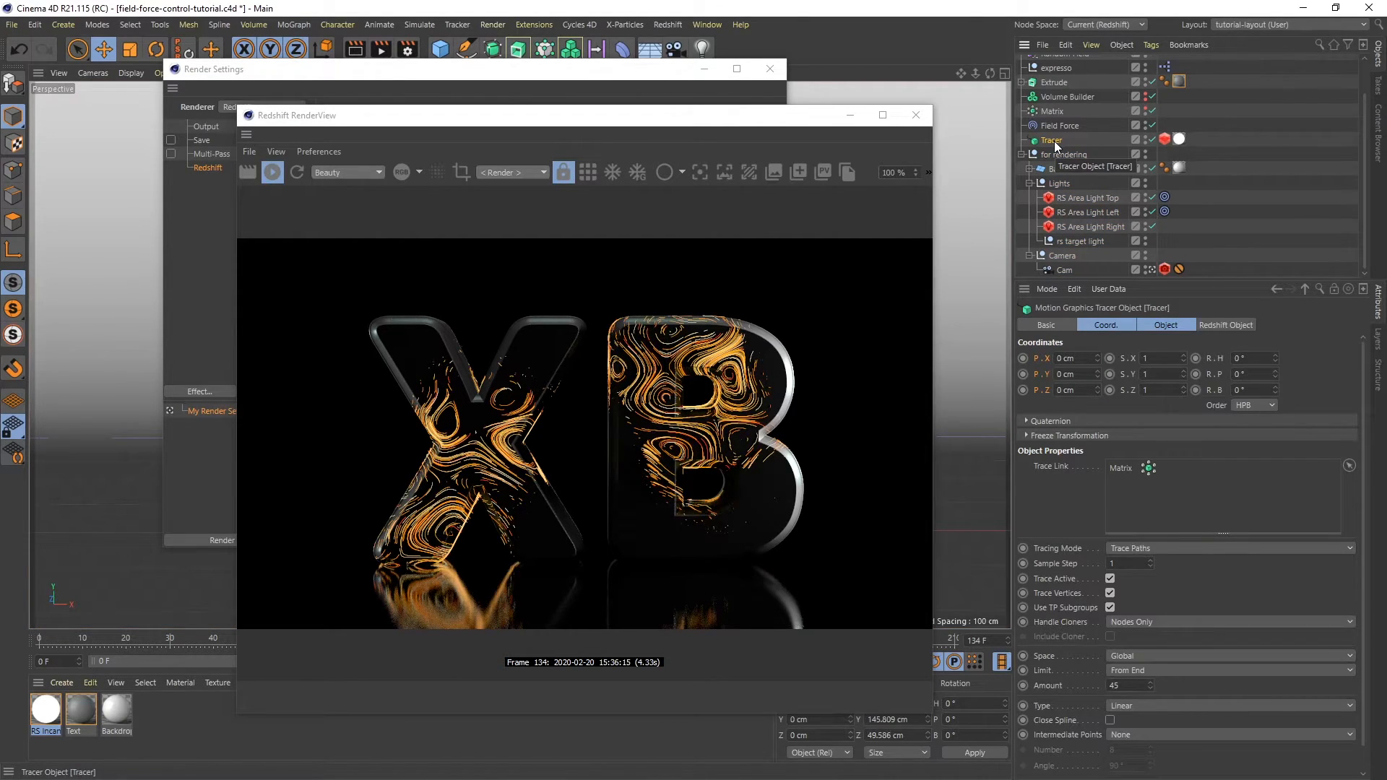
{"action": "right_click", "coordinate": [1055, 143]}
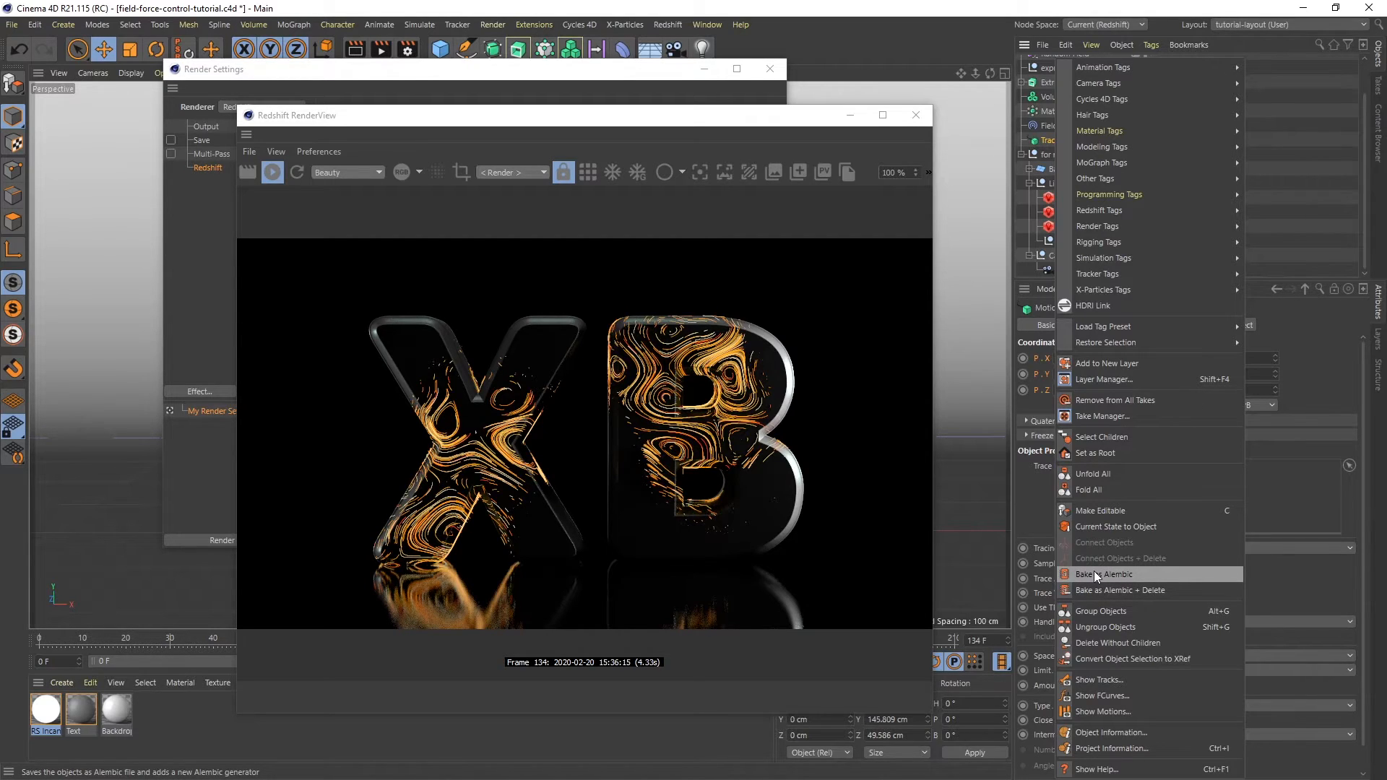
{"action": "left_click", "coordinate": [628, 71]}
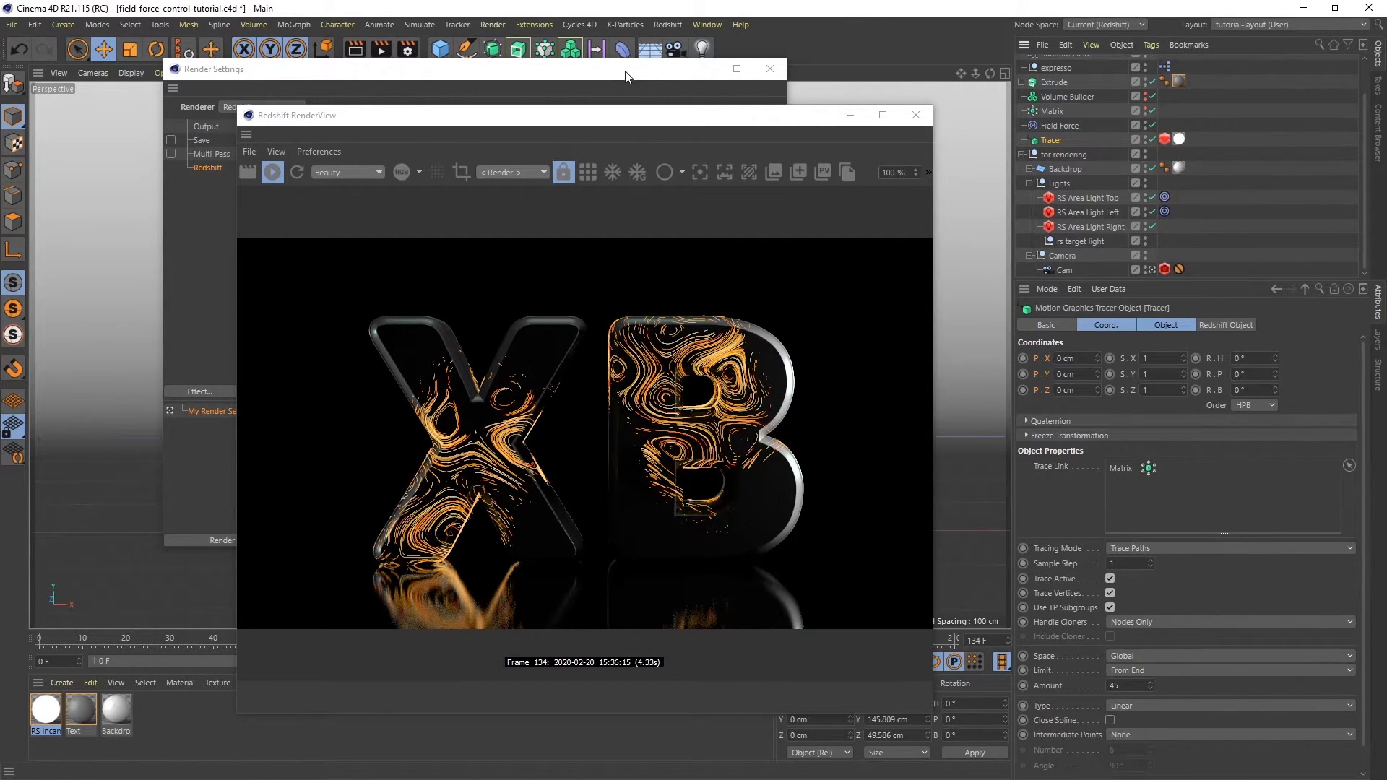
- Enable Automatic Sampling under the Redshift render settings' Experimental Options
{"action": "left_click_drag", "start_coordinate": [627, 71], "coordinate": [497, 62]}
{"action": "left_click_drag", "start_coordinate": [693, 127], "coordinate": [1015, 94]}
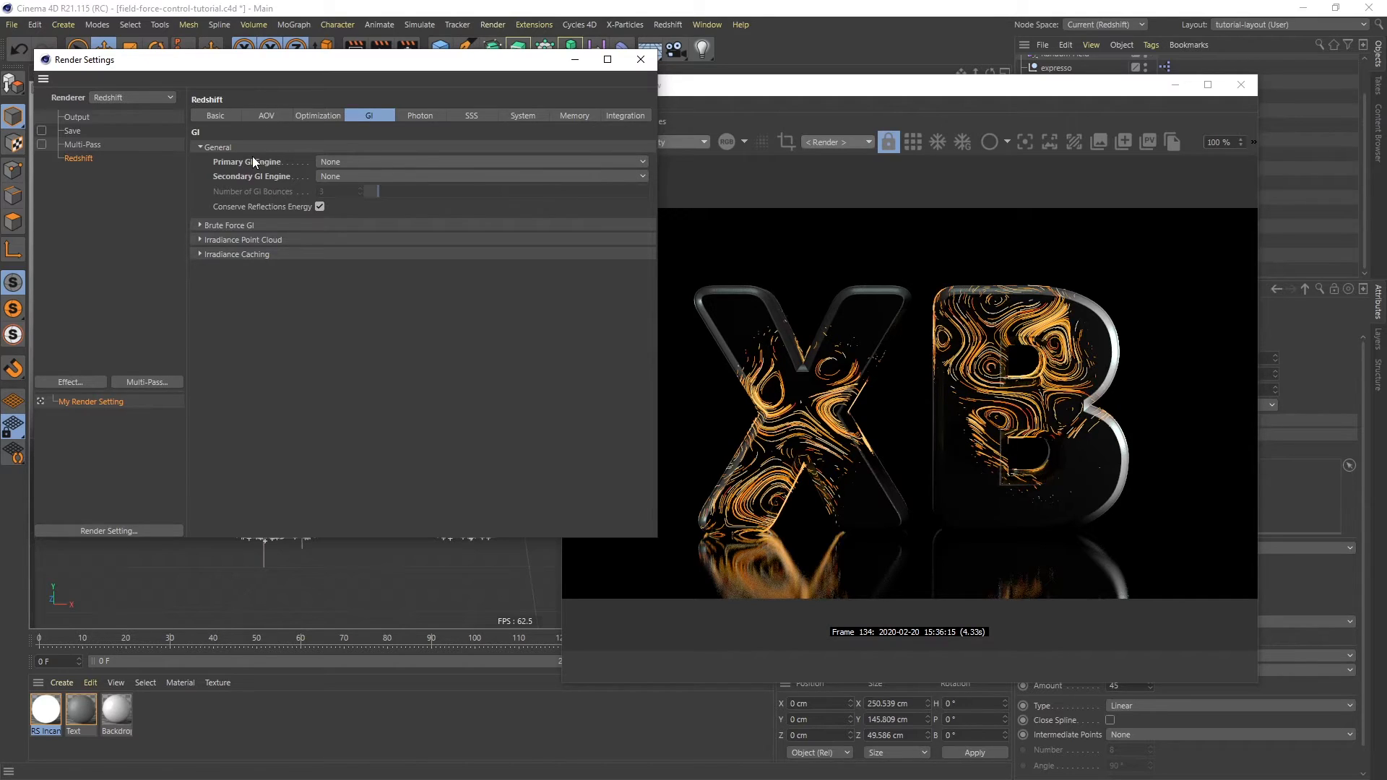
{"action": "left_click", "coordinate": [515, 117]}
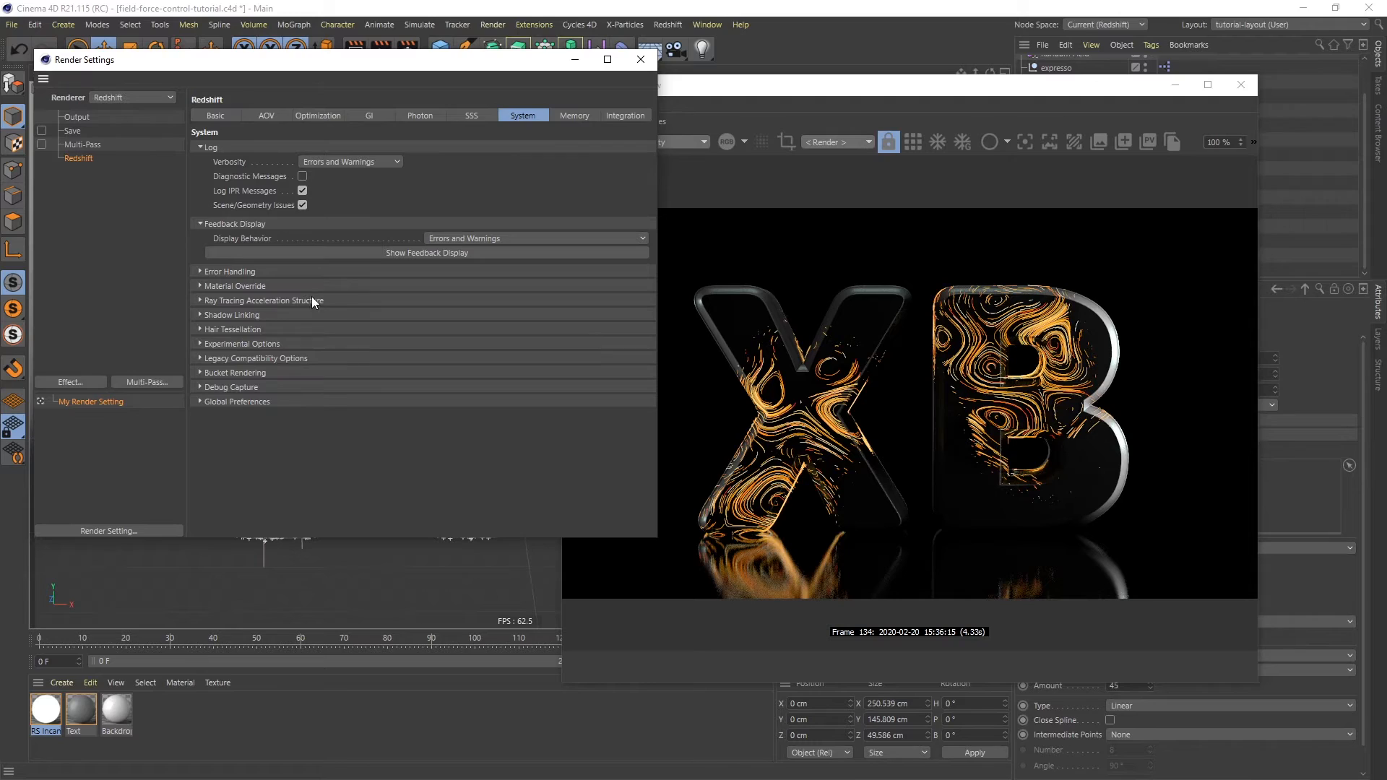
{"action": "left_click", "coordinate": [200, 345]}
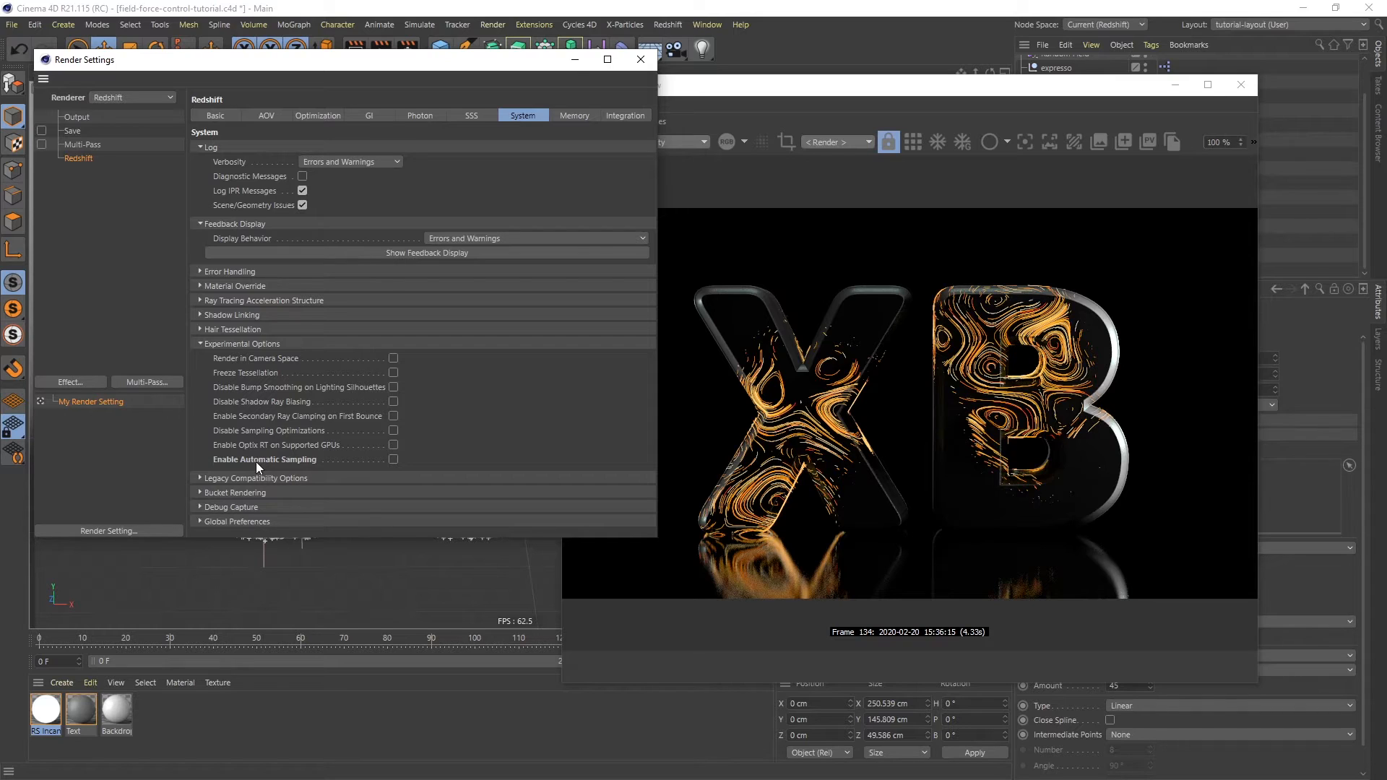
{"action": "left_click", "coordinate": [393, 459]}
- Set the Unified Sampling Adaptive Error Threshold to 0.03
{"action": "left_click", "coordinate": [225, 117]}
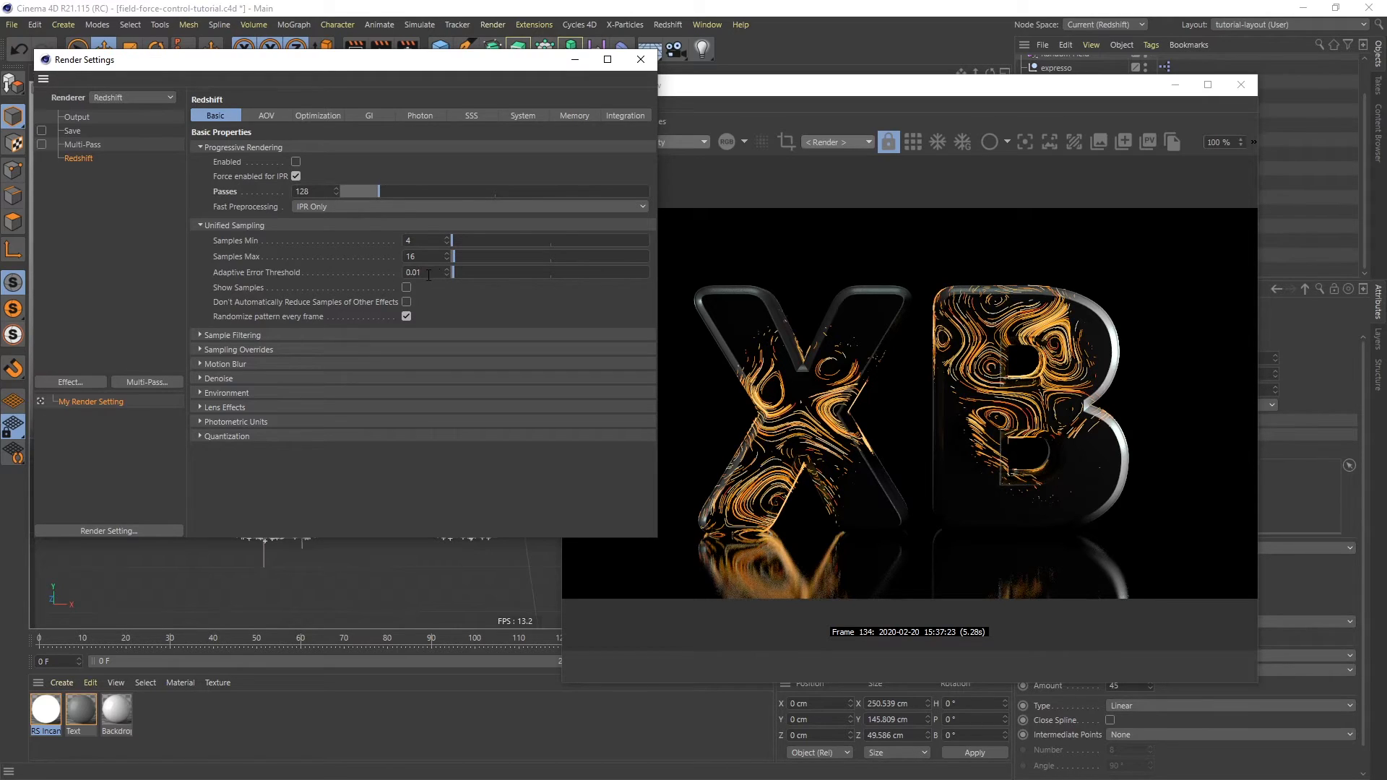
{"action": "left_click_drag", "start_coordinate": [431, 272], "coordinate": [394, 273]}
{"action": "type", "text": "3"}
{"action": "key", "text": "Return"}
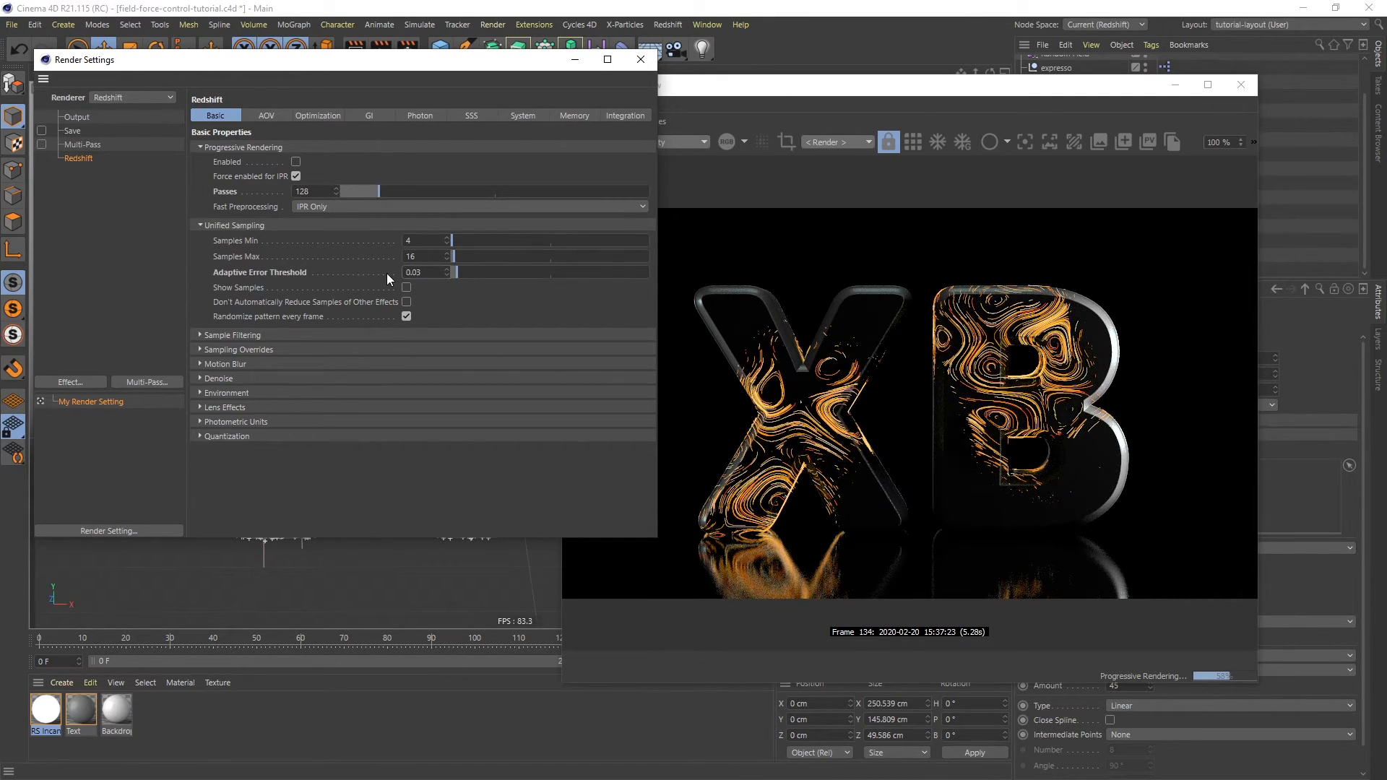
- Set the Primary GI Engine to Brute Force and the Secondary GI Engine to Irradiance Point Cloud
{"action": "left_click", "coordinate": [372, 118]}
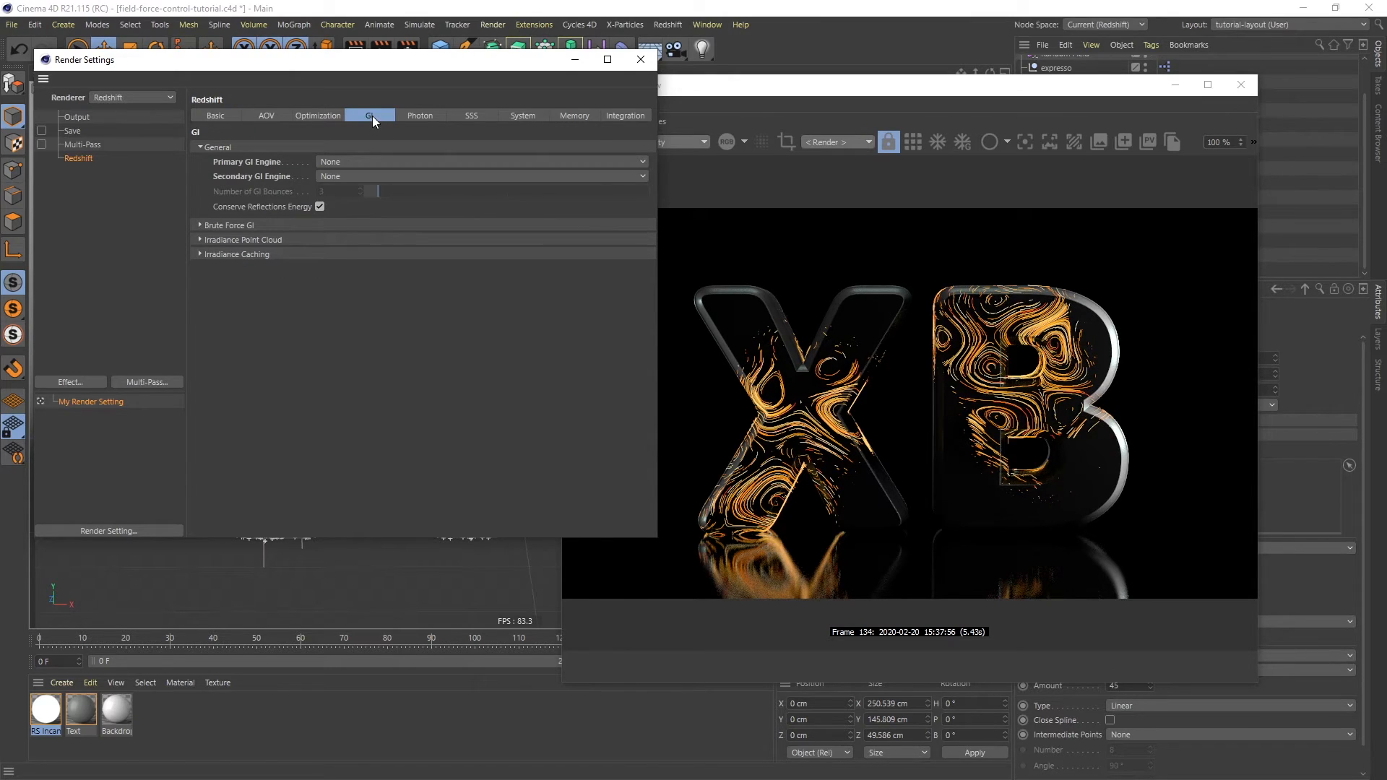
{"action": "left_click", "coordinate": [339, 160]}
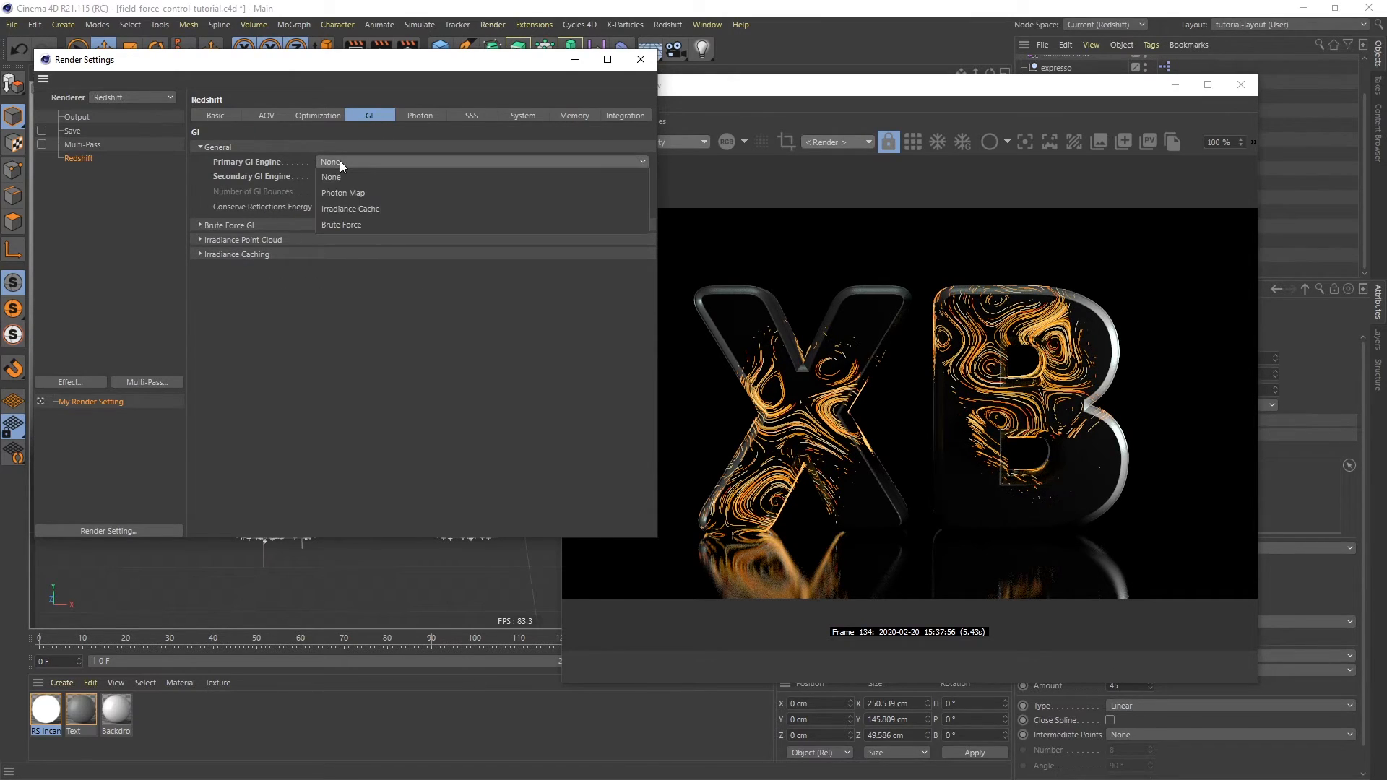
{"action": "left_click", "coordinate": [360, 227]}
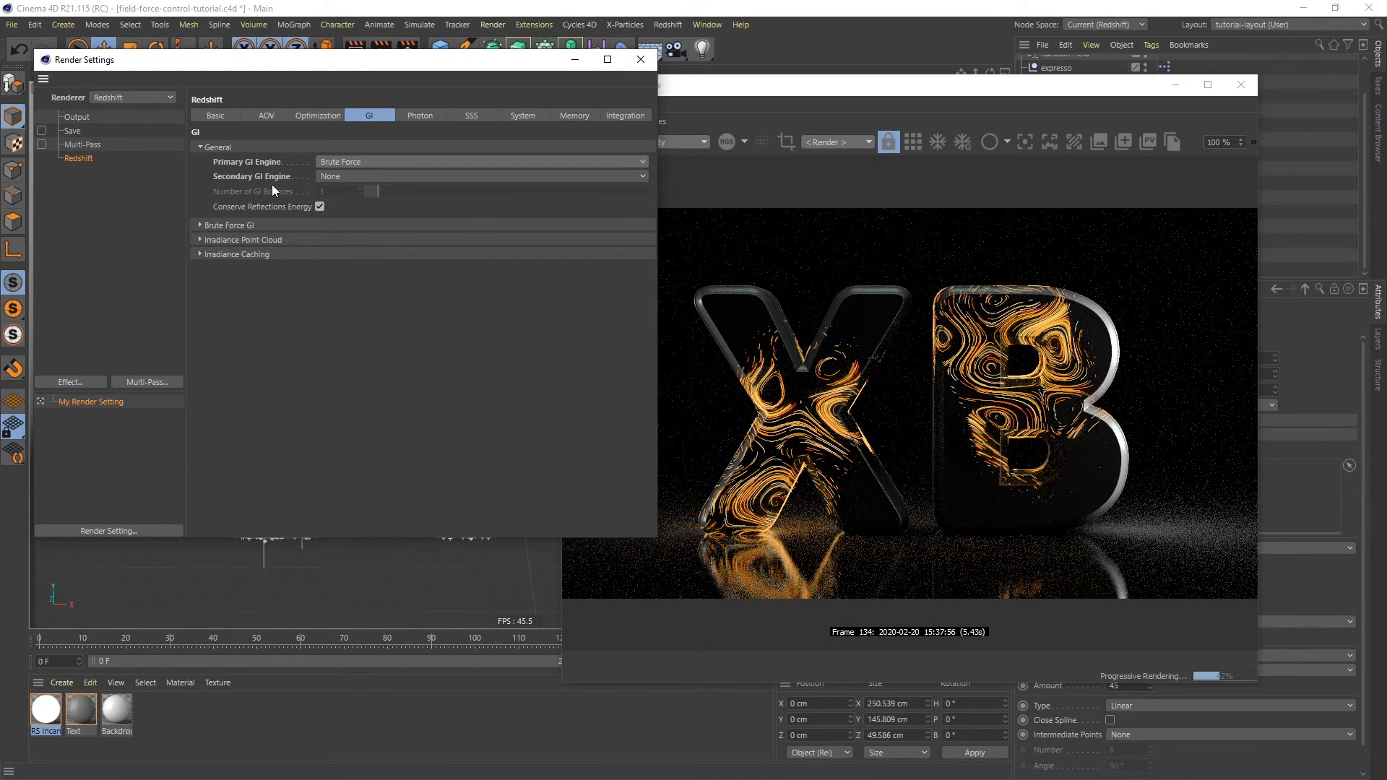
{"action": "left_click", "coordinate": [389, 176]}
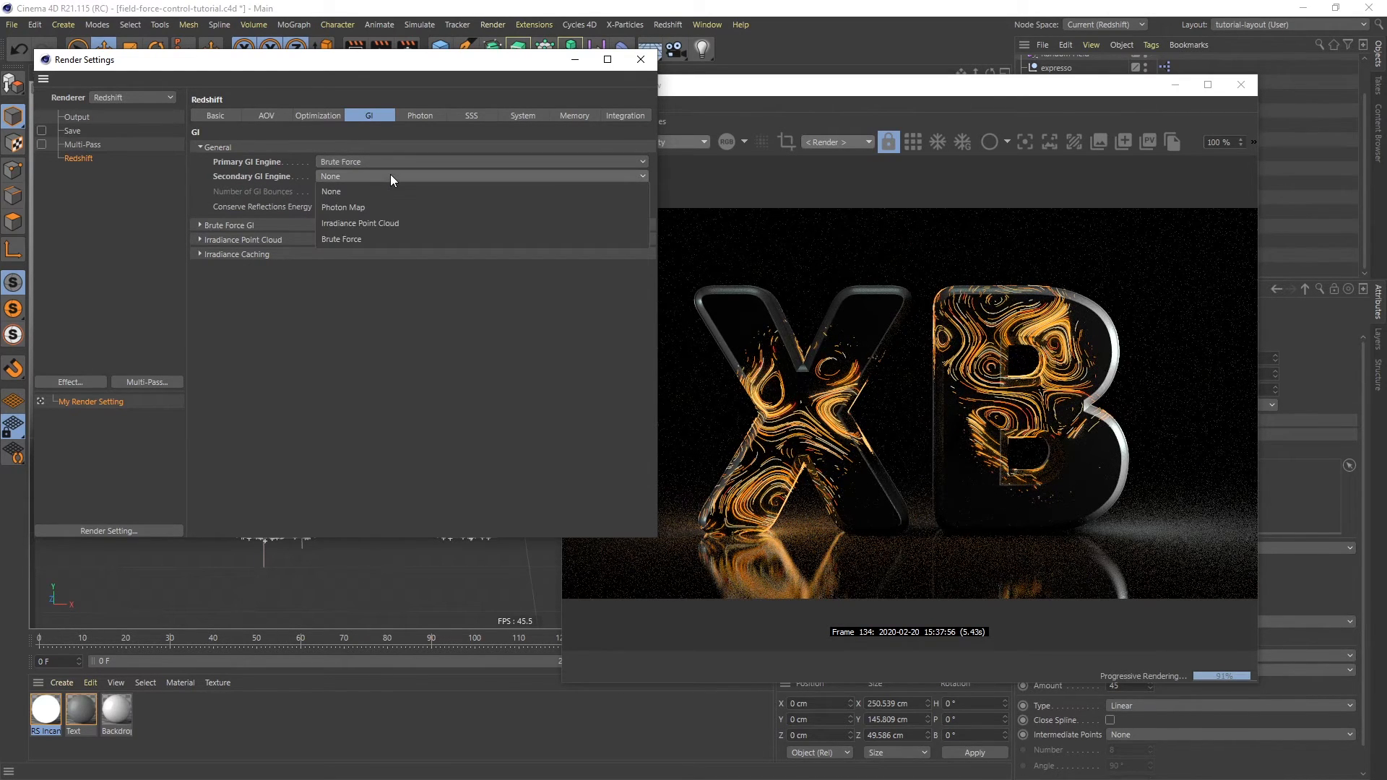
{"action": "left_click", "coordinate": [373, 224]}
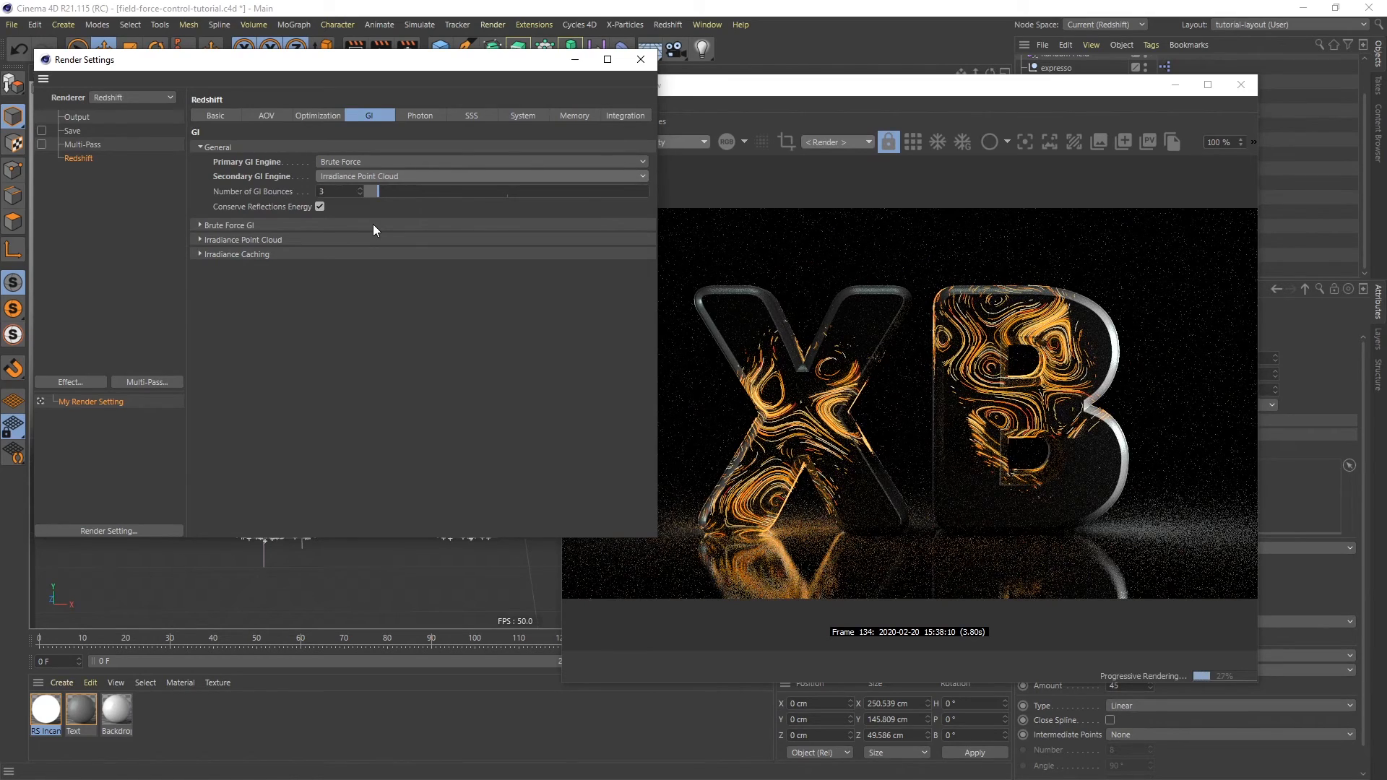
- Close the render settings and switch the Redshift RenderView from progressive to full rendering
{"action": "mouse_move", "coordinate": [412, 64]}
{"action": "left_mouse_down"}
{"action": "mouse_move", "coordinate": [379, 97]}
{"action": "mouse_move", "coordinate": [421, 82]}
{"action": "left_mouse_up"}
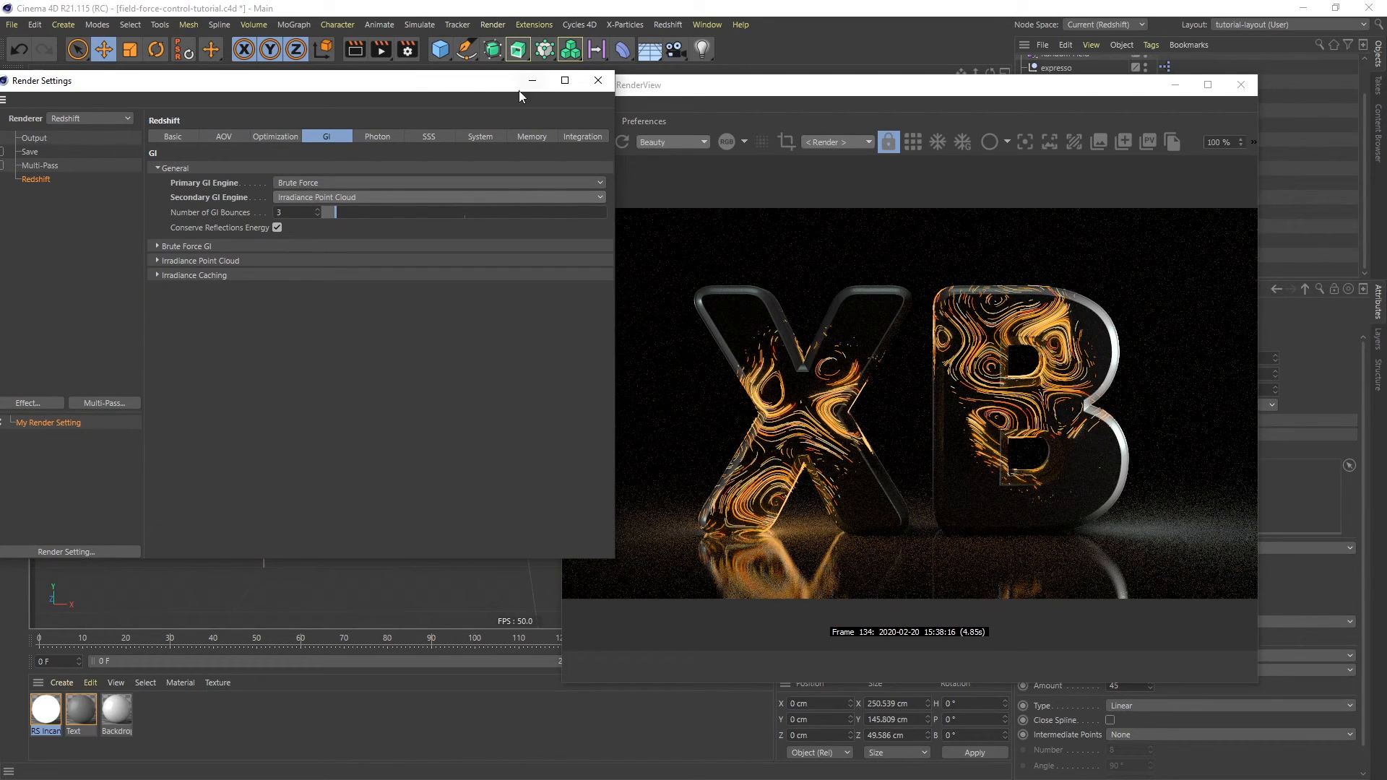
{"action": "left_click", "coordinate": [596, 80]}
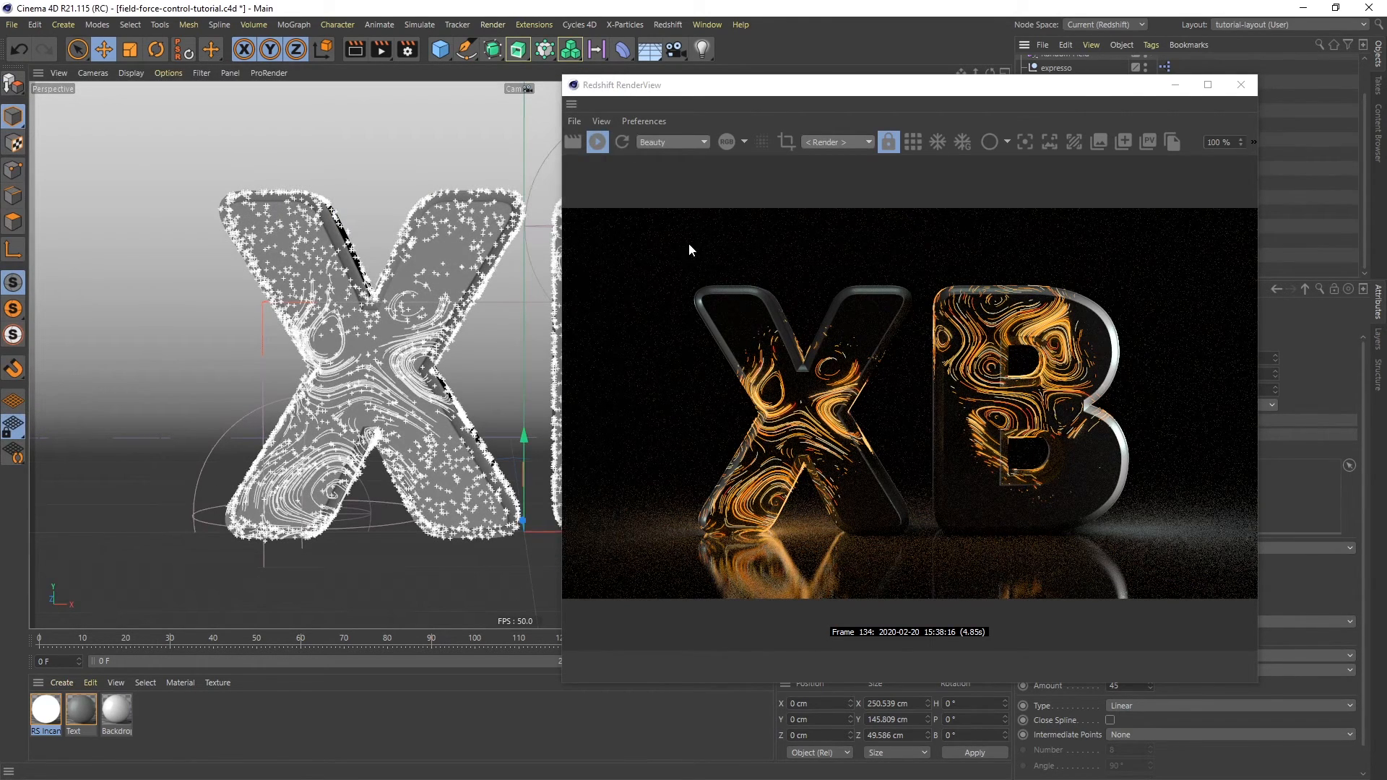
{"action": "left_click", "coordinate": [913, 141]}
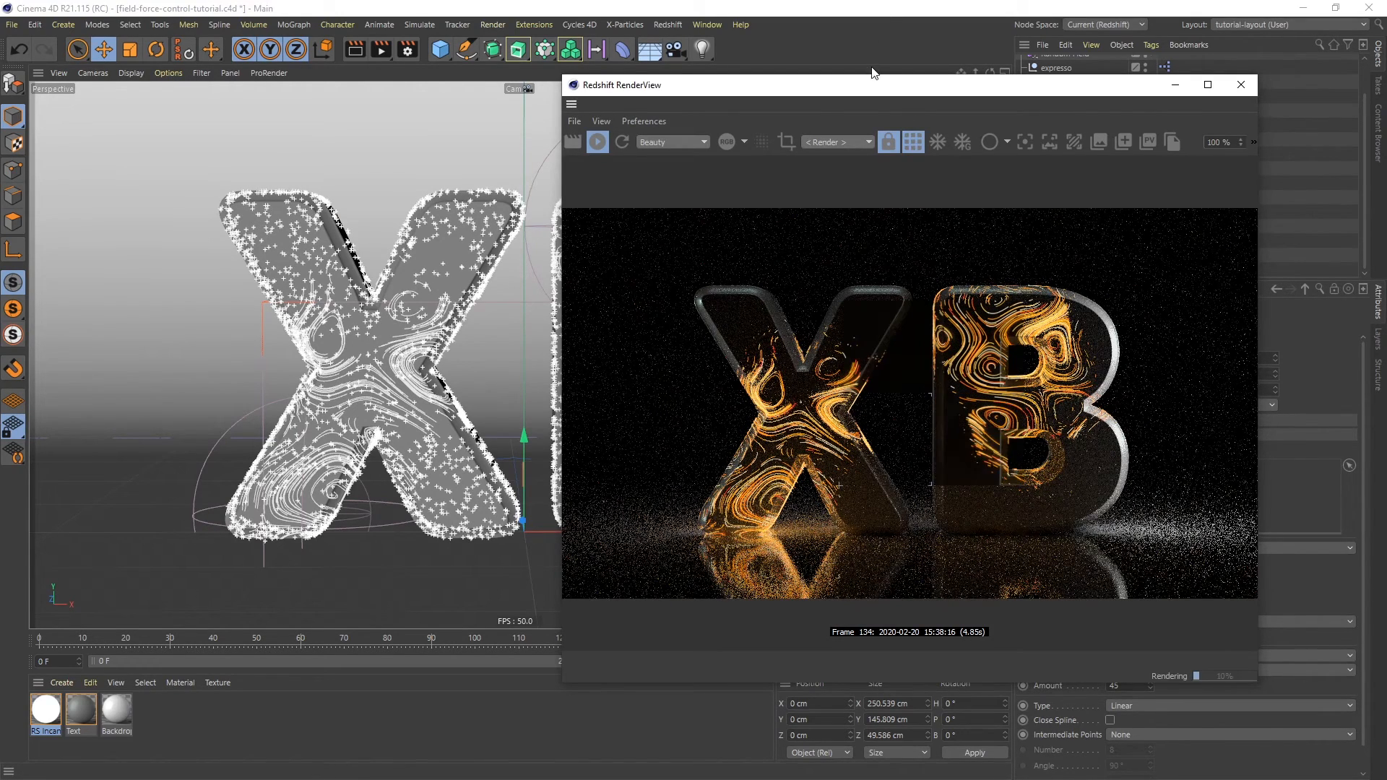
{"action": "left_click_drag", "start_coordinate": [882, 94], "coordinate": [607, 66]}
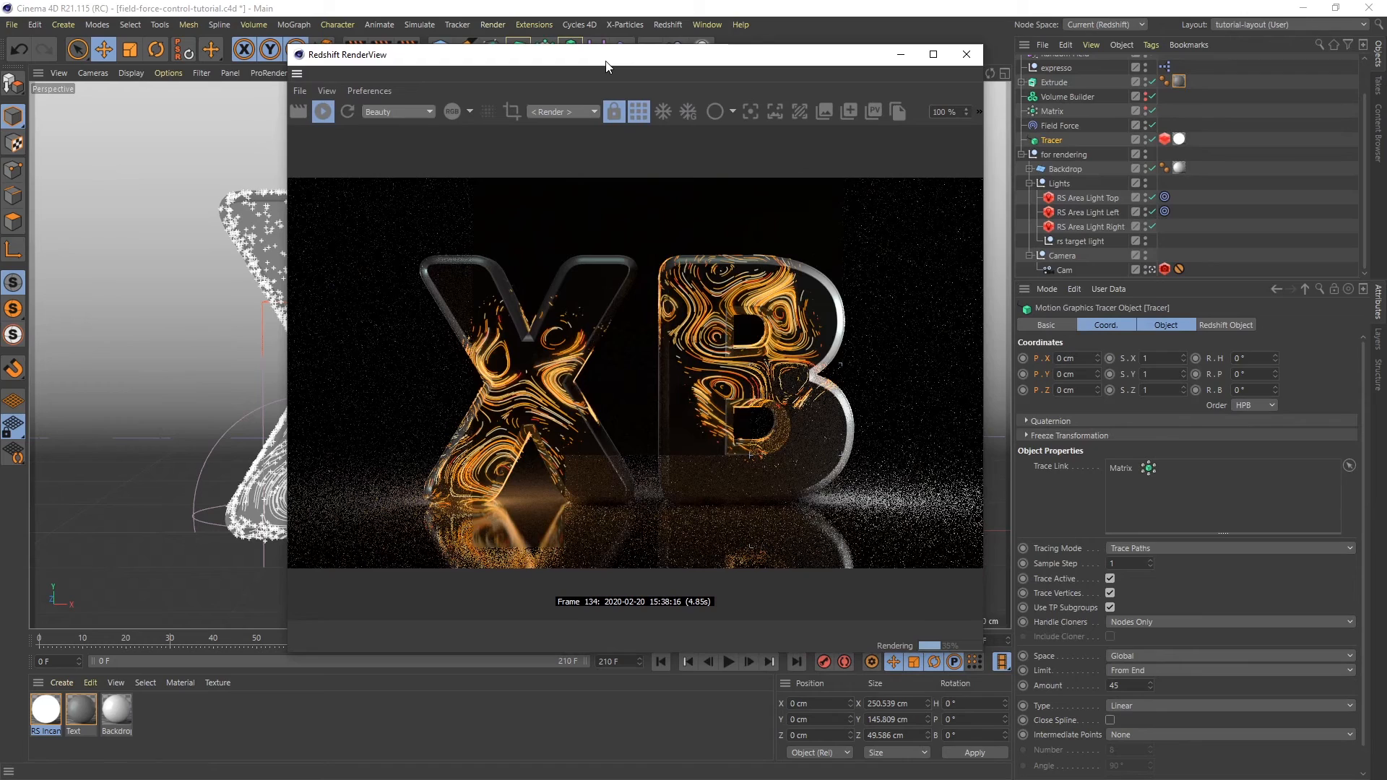